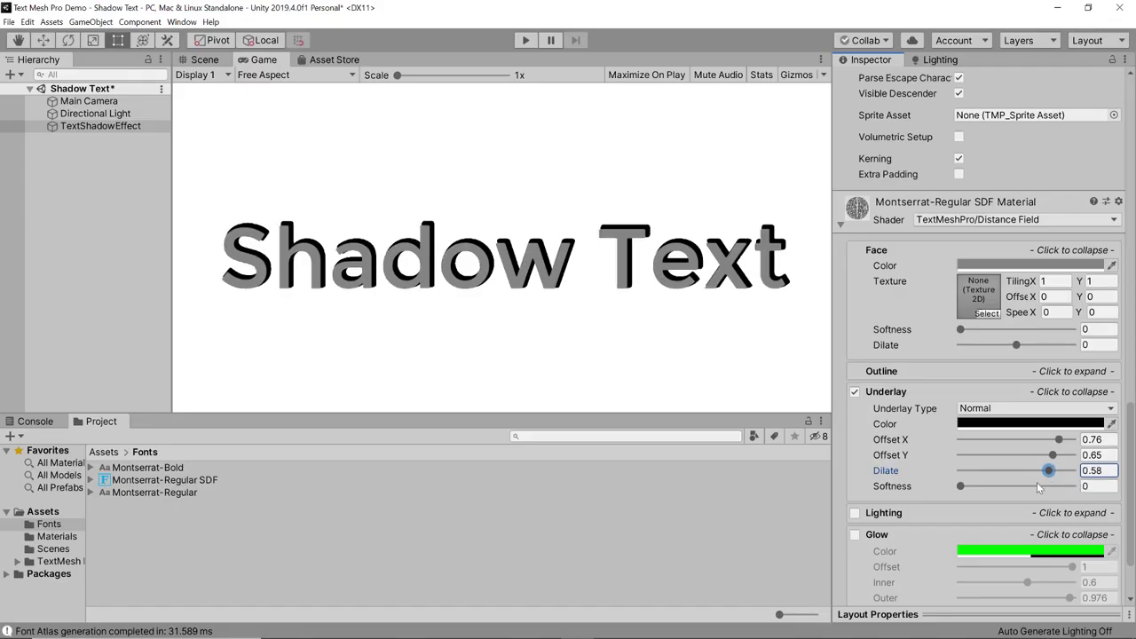
Increase the softness of the underlay on the Shadow Text material
left_click_drag(1037, 486, 1030, 482)
left_click_drag(962, 487, 1030, 487)
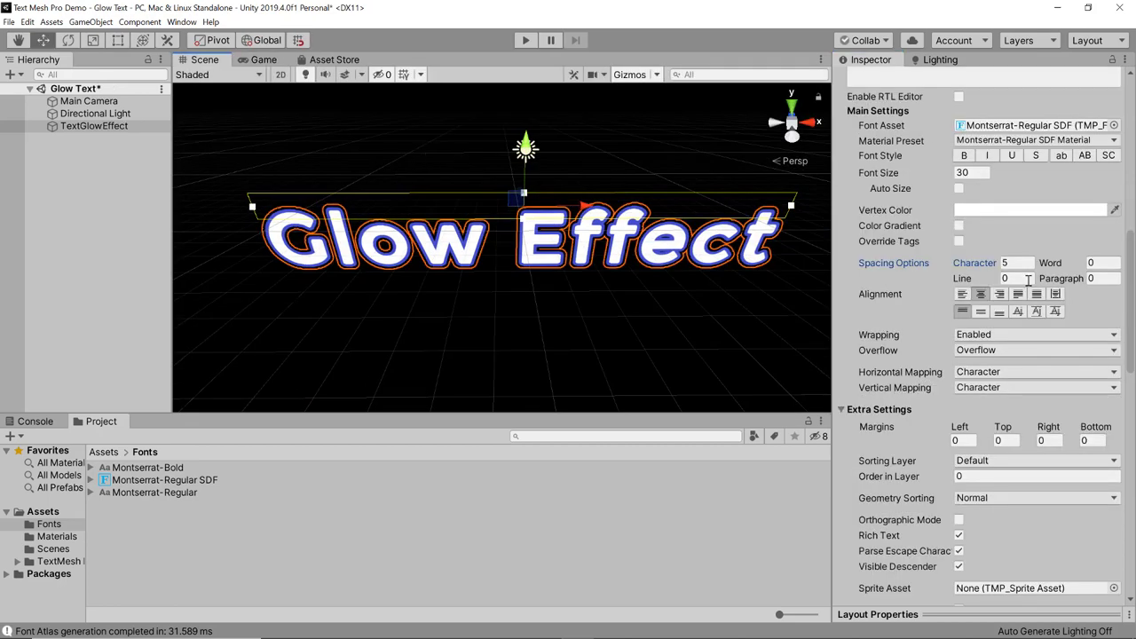
Edit the Glow Effect text's character spacing and adjust the face dilate of the PLAYER ONE text
left_click(1009, 262)
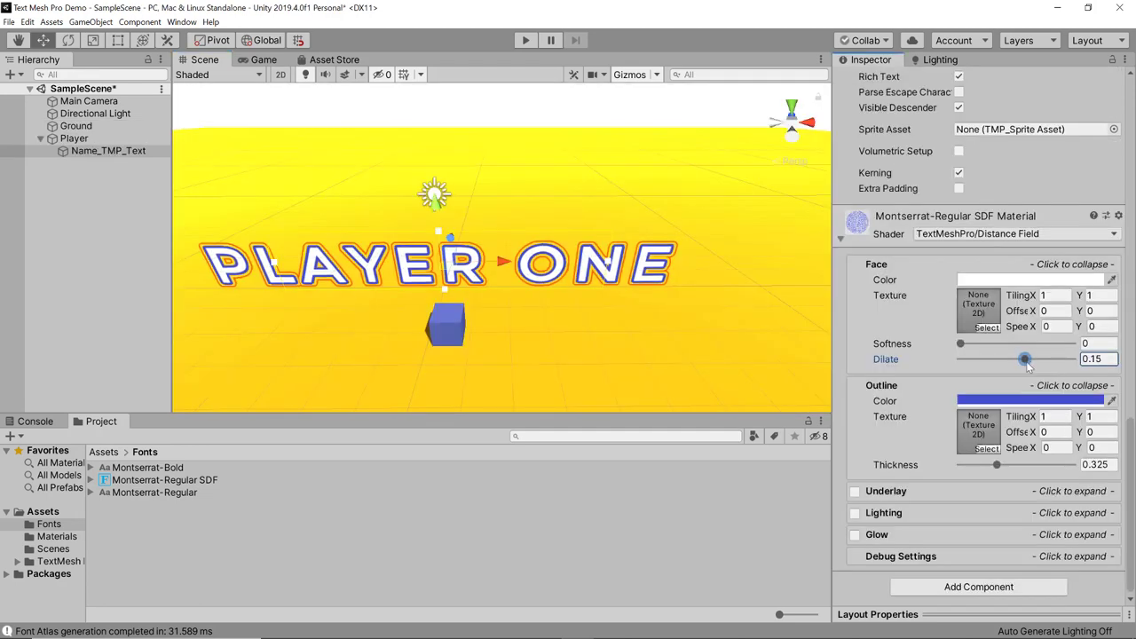
mouse_move(1052, 360)
left_mouse_down()
mouse_move(1066, 360)
mouse_move(1051, 366)
left_mouse_up()
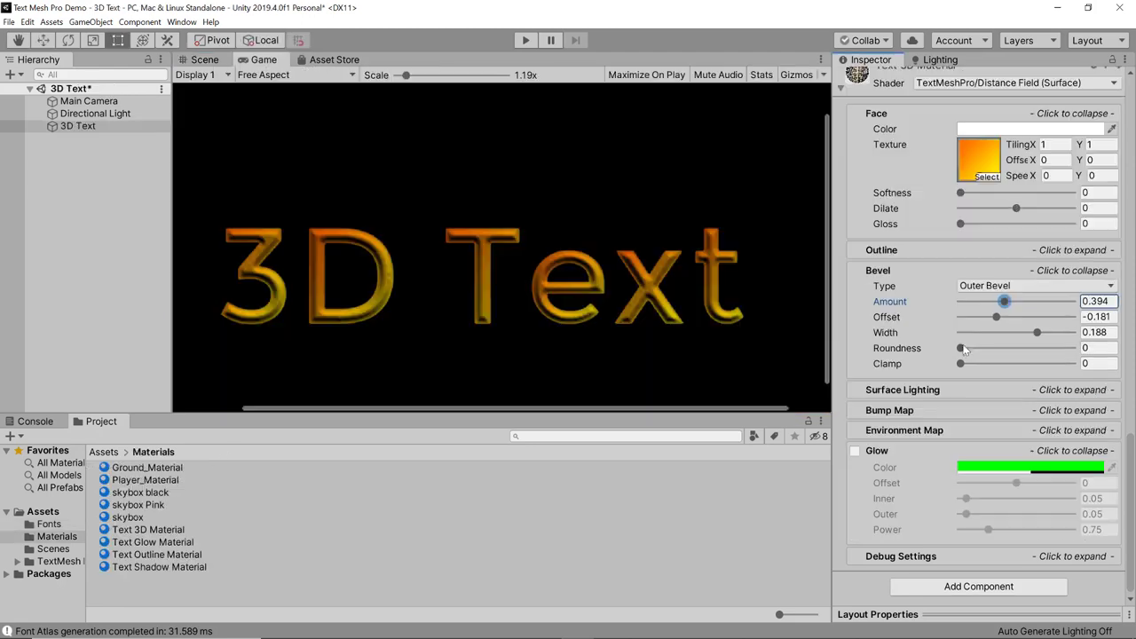
Increase the roundness of the outer bevel on the 3D Text material
left_click_drag(961, 349, 1025, 348)
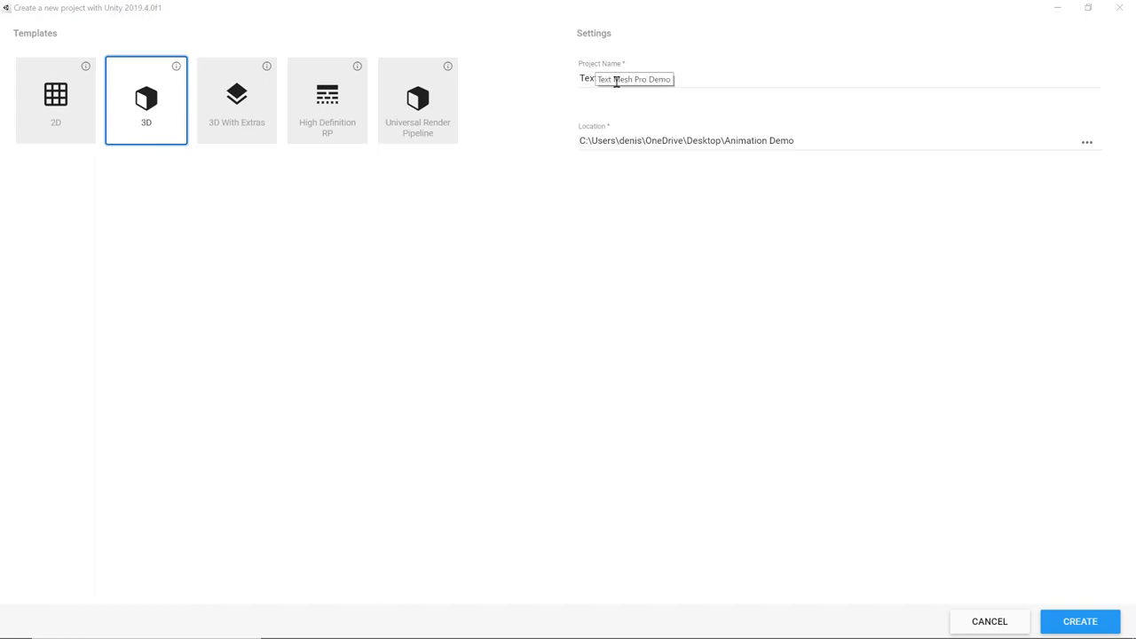
Create the 3D project Text Mesh Pro Demo and enlarge the Scene and Game views vertically
left_click(1076, 621)
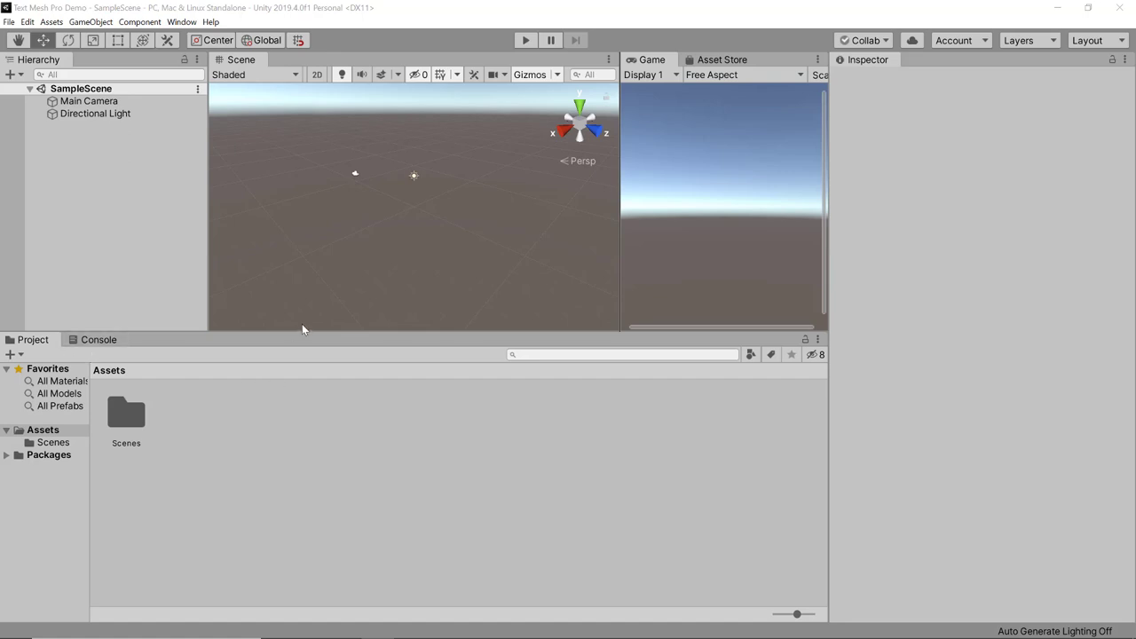
left_click_drag(303, 330, 307, 413)
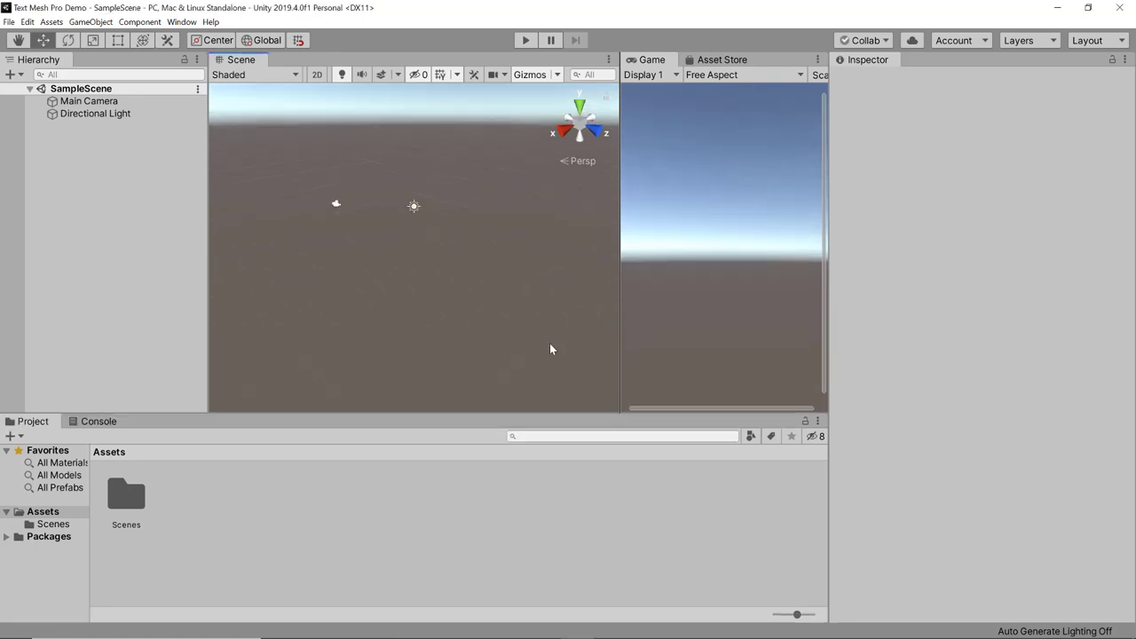
Add a 3D TextMeshPro text object and import both the TMP Essentials and the TMP Examples & Extras
left_click(10, 74)
mouse_move(54, 119)
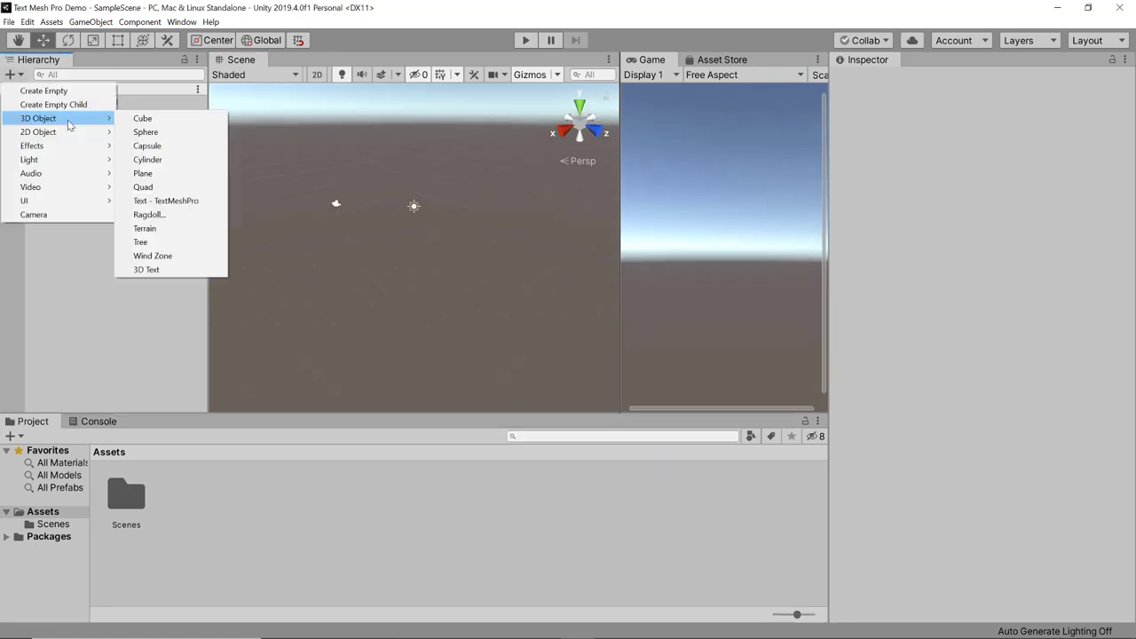
left_click(178, 201)
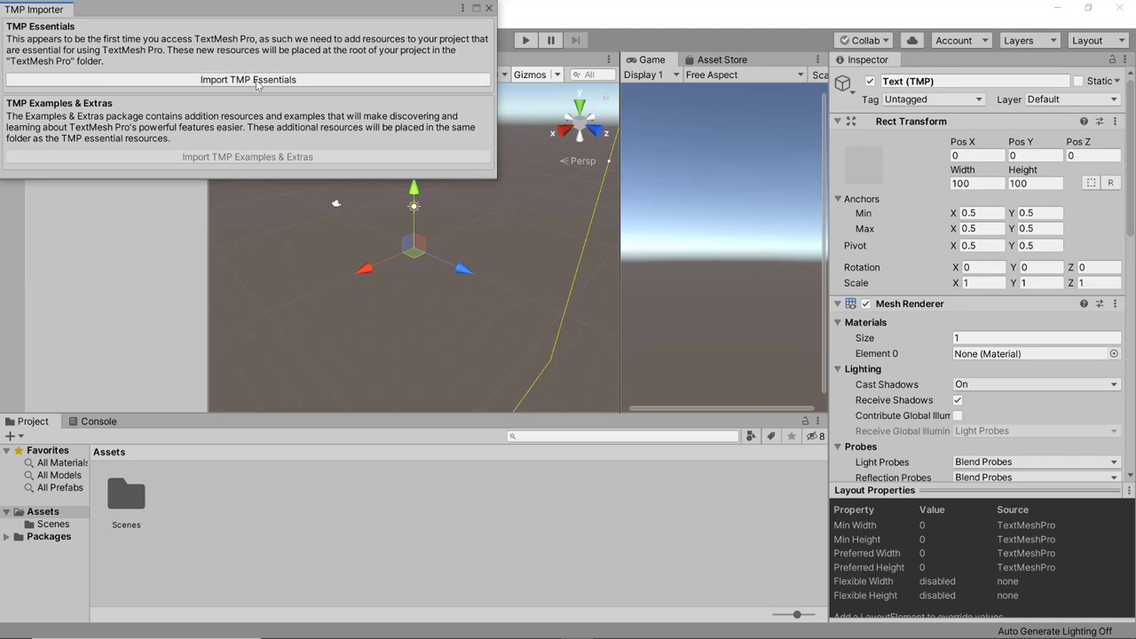
left_click(217, 82)
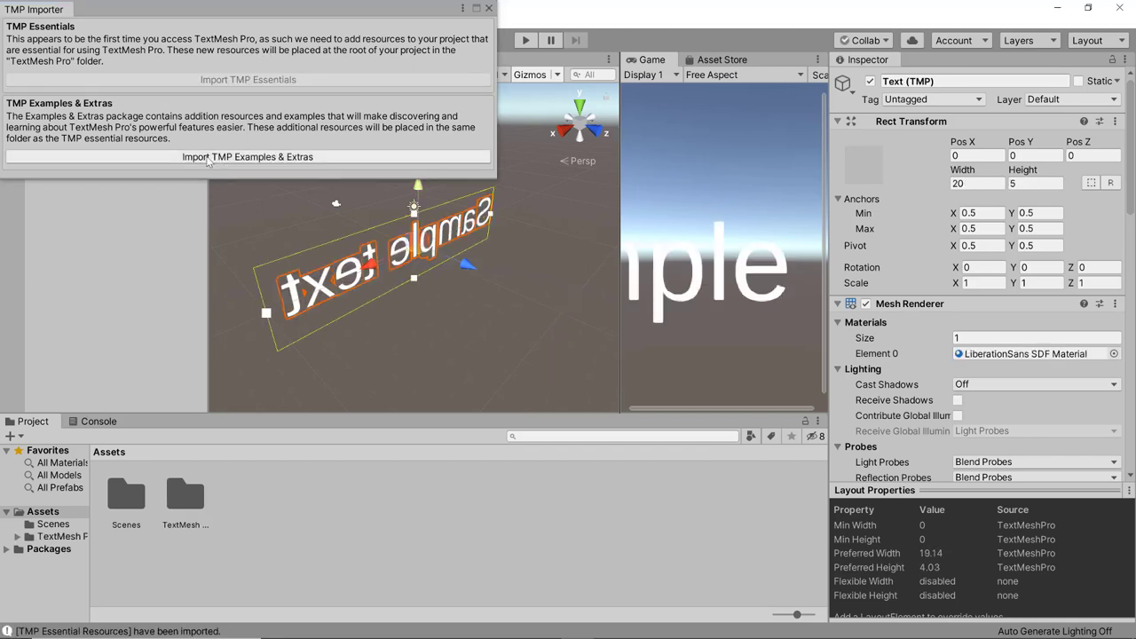
left_click(253, 157)
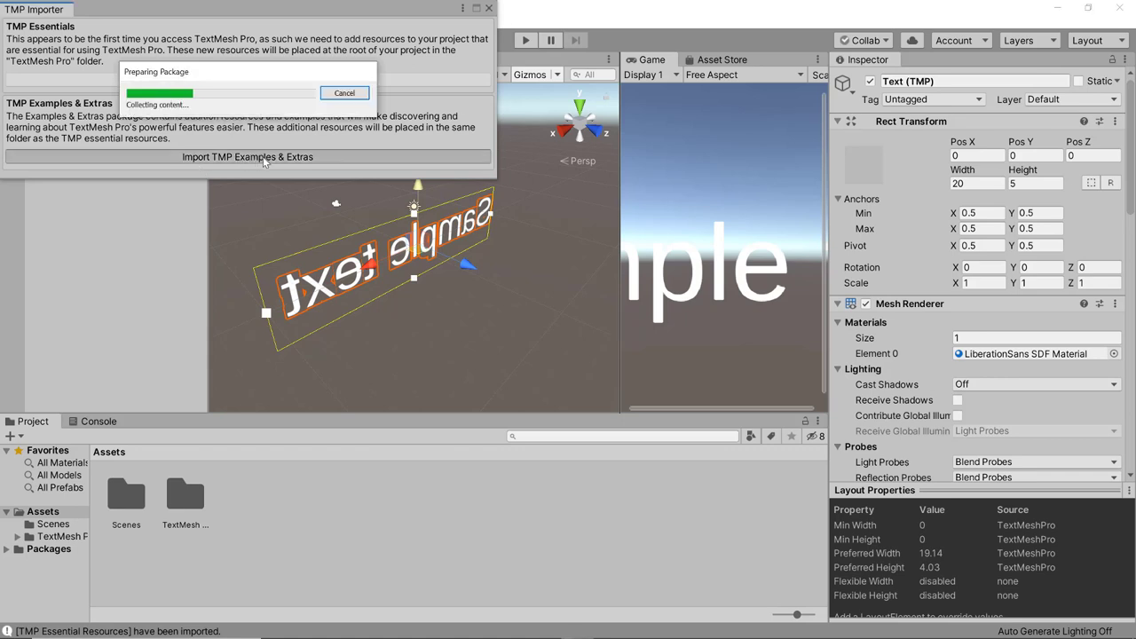
Show the project assets as a compact list and open the TextMesh Pro folder
left_click_drag(796, 613, 774, 615)
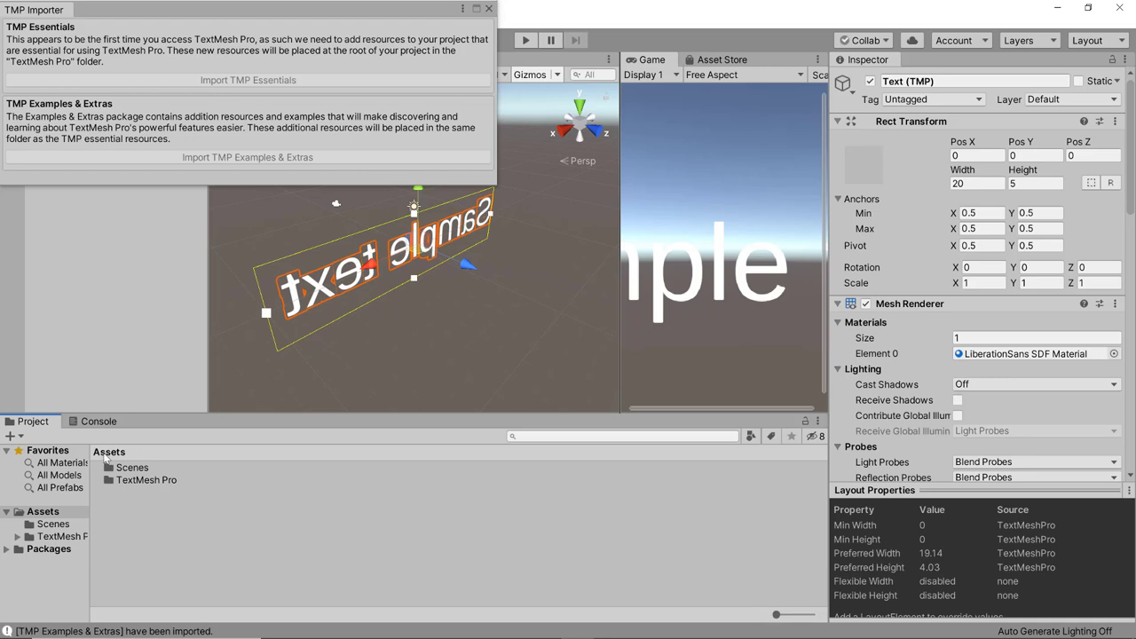
left_click(133, 483)
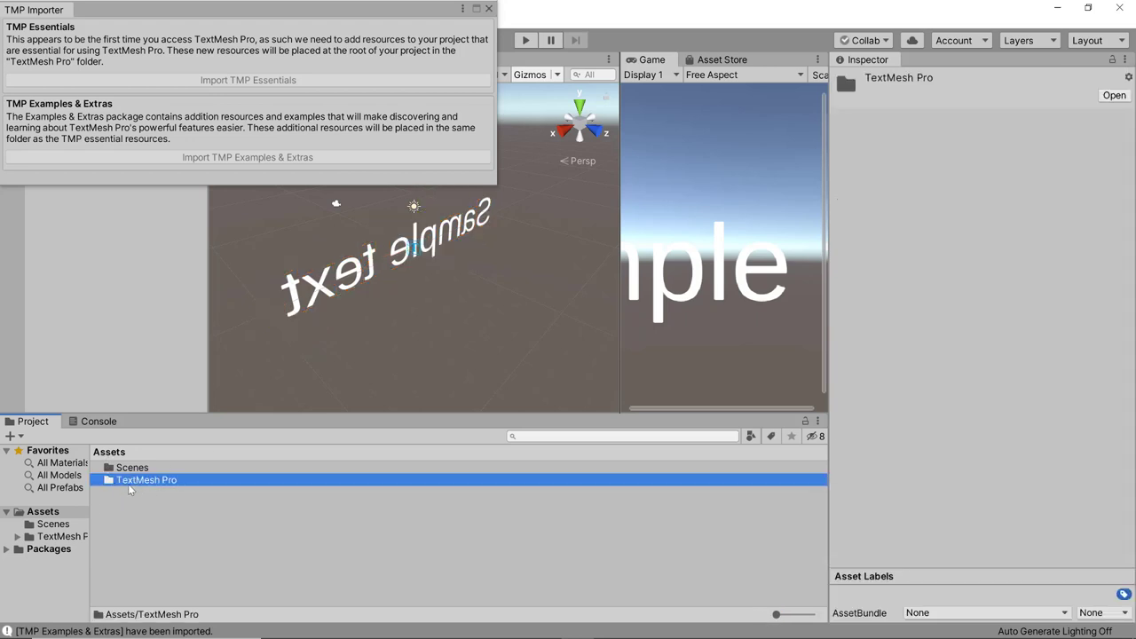
double_click(142, 480)
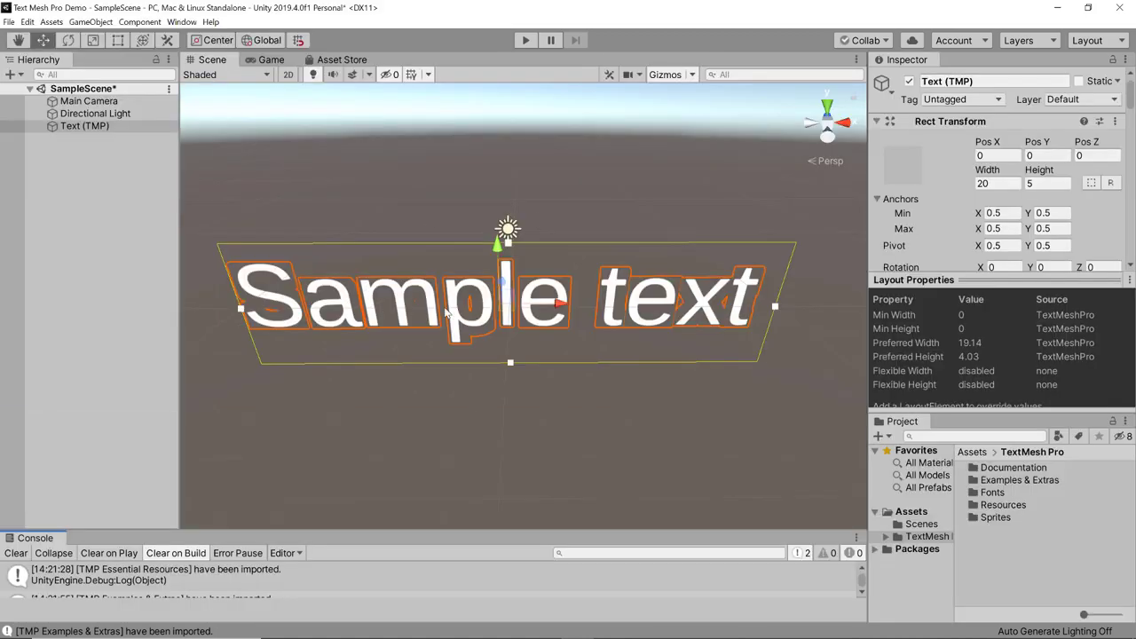
Select Text (TMP) and examine its transform, TextMeshPro text settings and font material properties
left_click(76, 129)
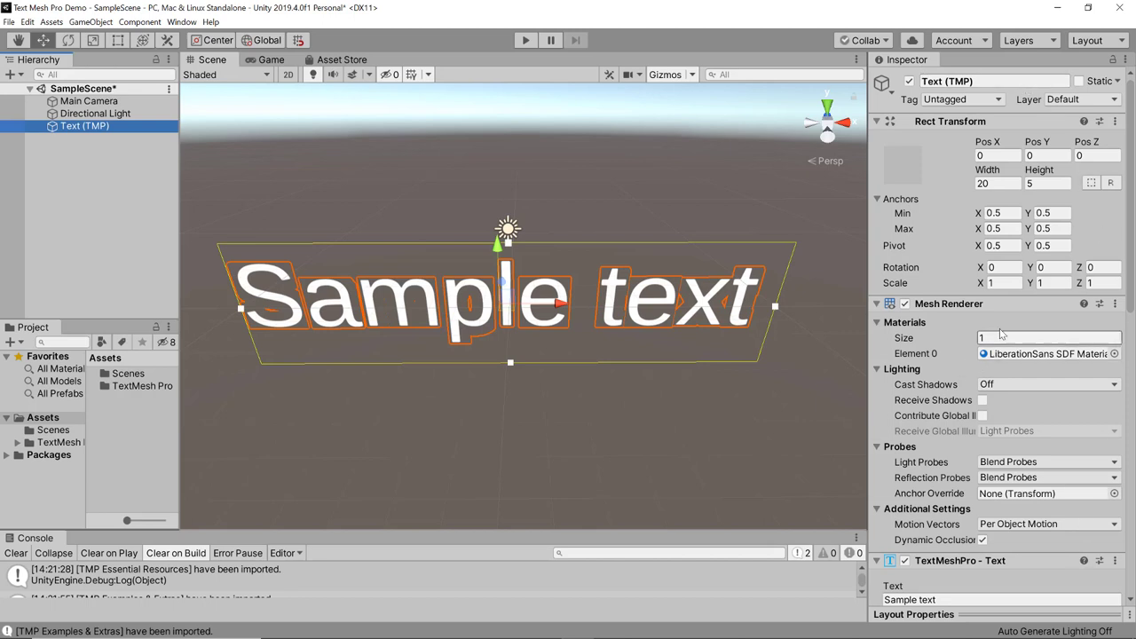
scroll(995, 331, "down", 3)
scroll(994, 327, "down", 3)
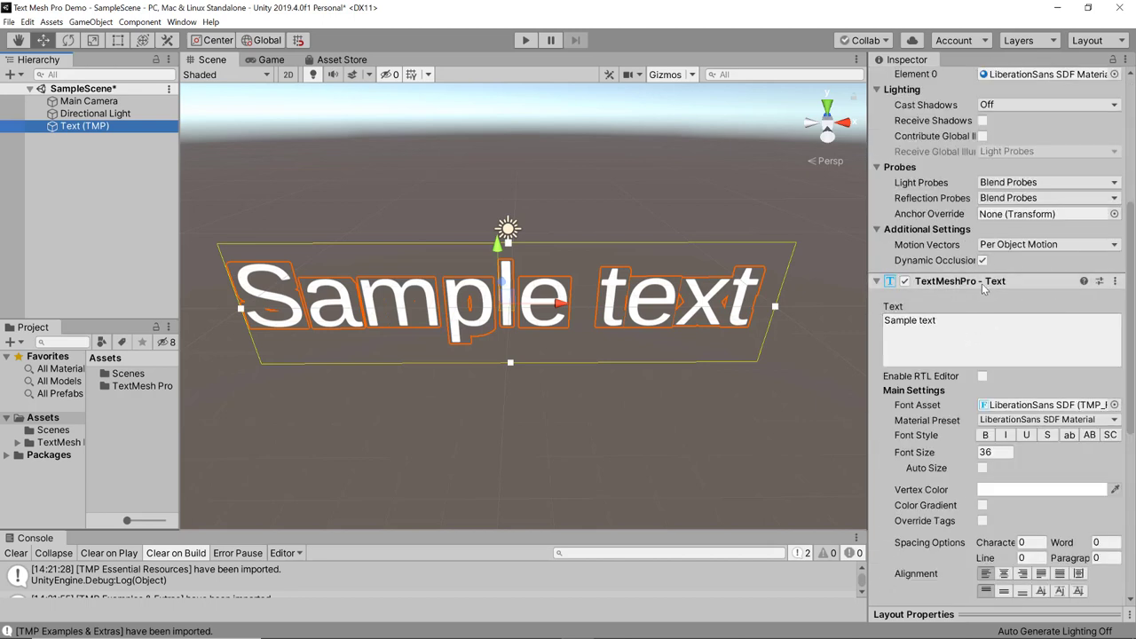
scroll(981, 289, "down", 8)
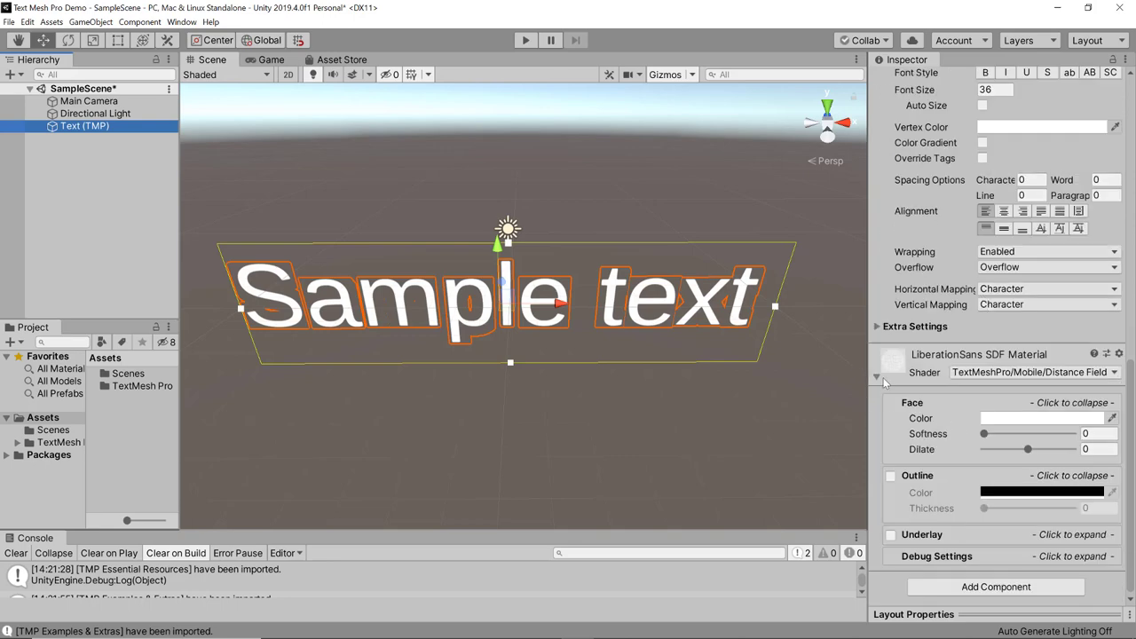
scroll(931, 388, "up", 11)
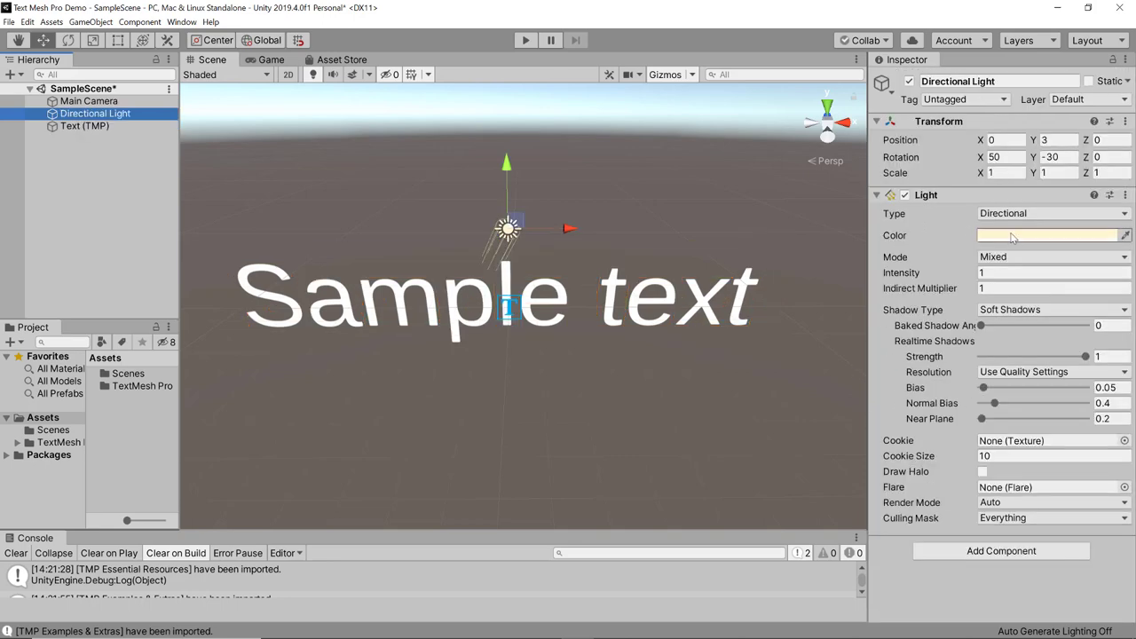
Set the Directional Light's color to white
left_click(1013, 235)
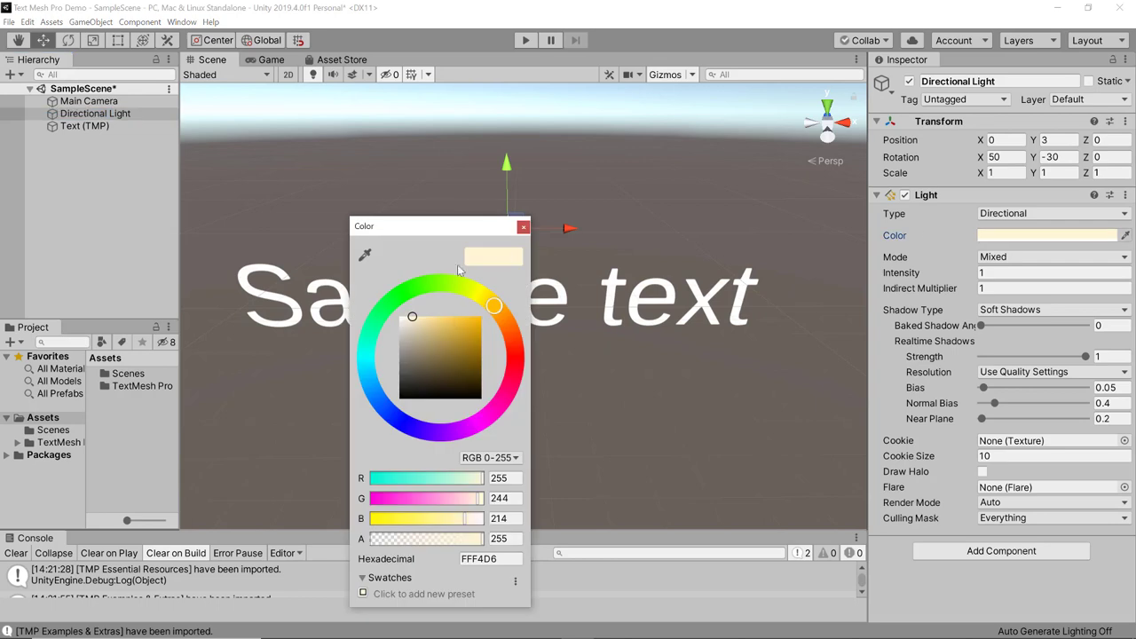
left_click_drag(451, 335, 377, 311)
left_click(523, 226)
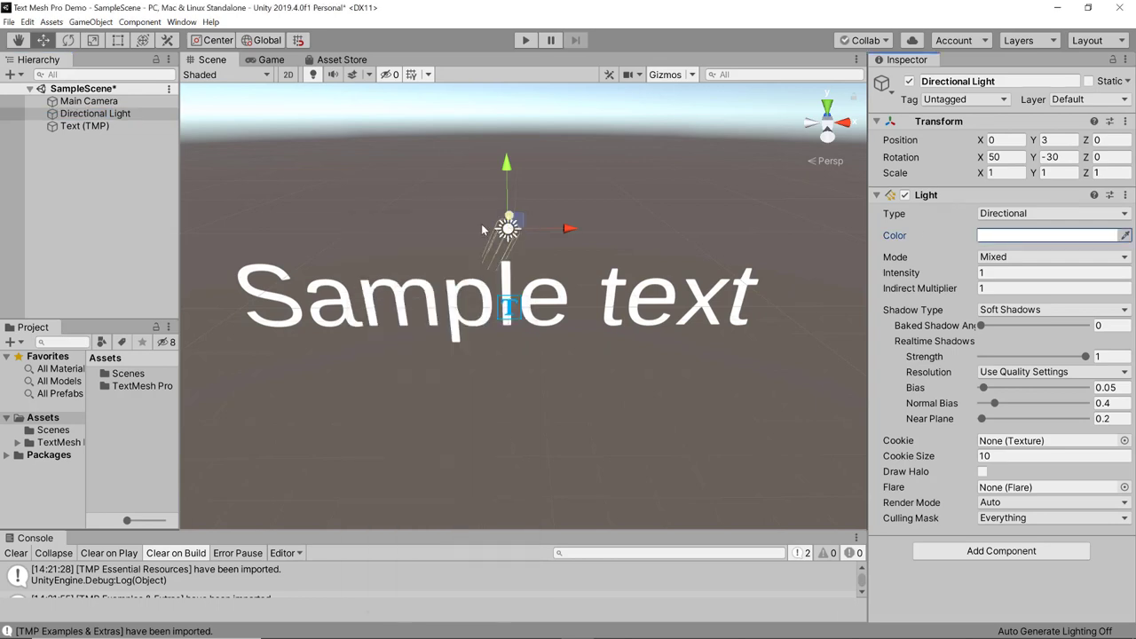
Add a 3D plane at Y position -2 and set its scale to 20 on X, Y and Z
left_click(76, 172)
right_click(76, 171)
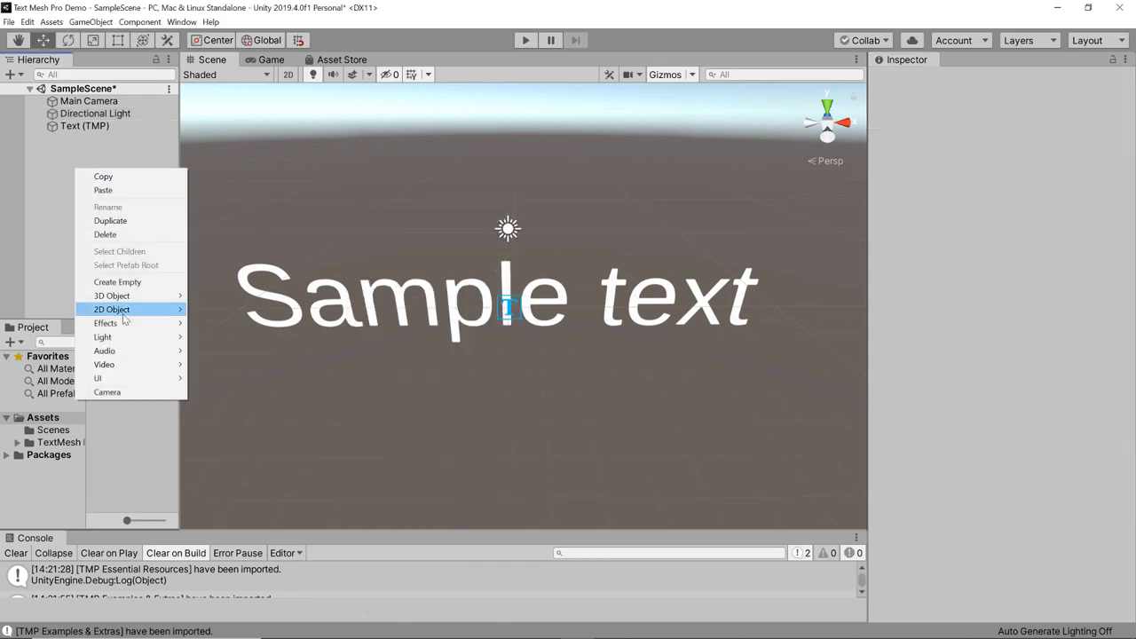
mouse_move(165, 298)
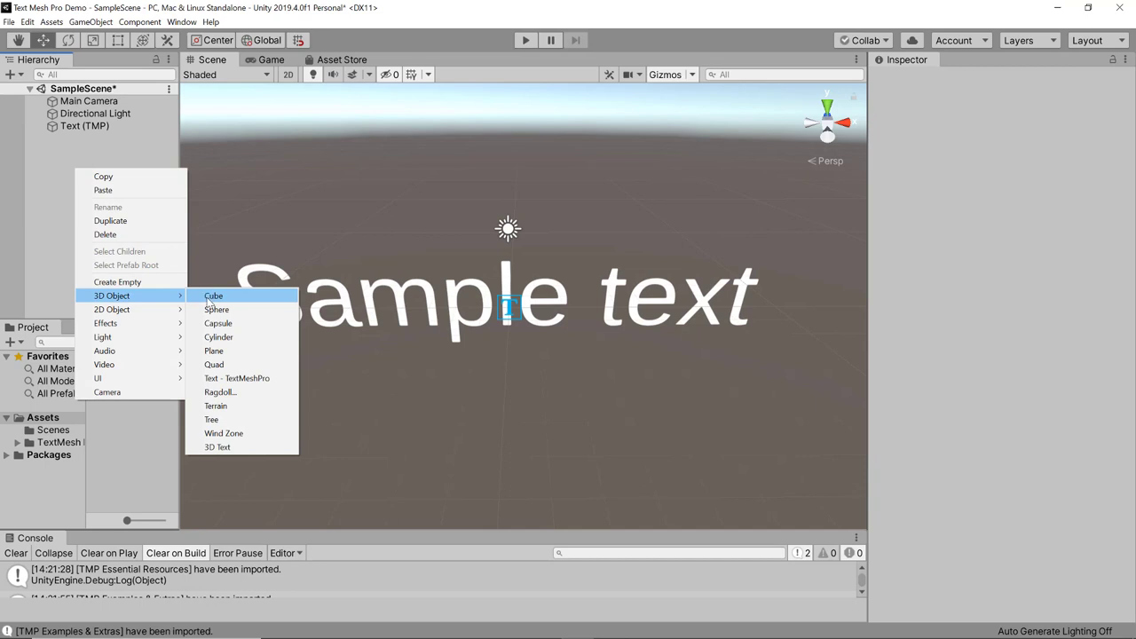
left_click(214, 351)
left_click(1003, 172)
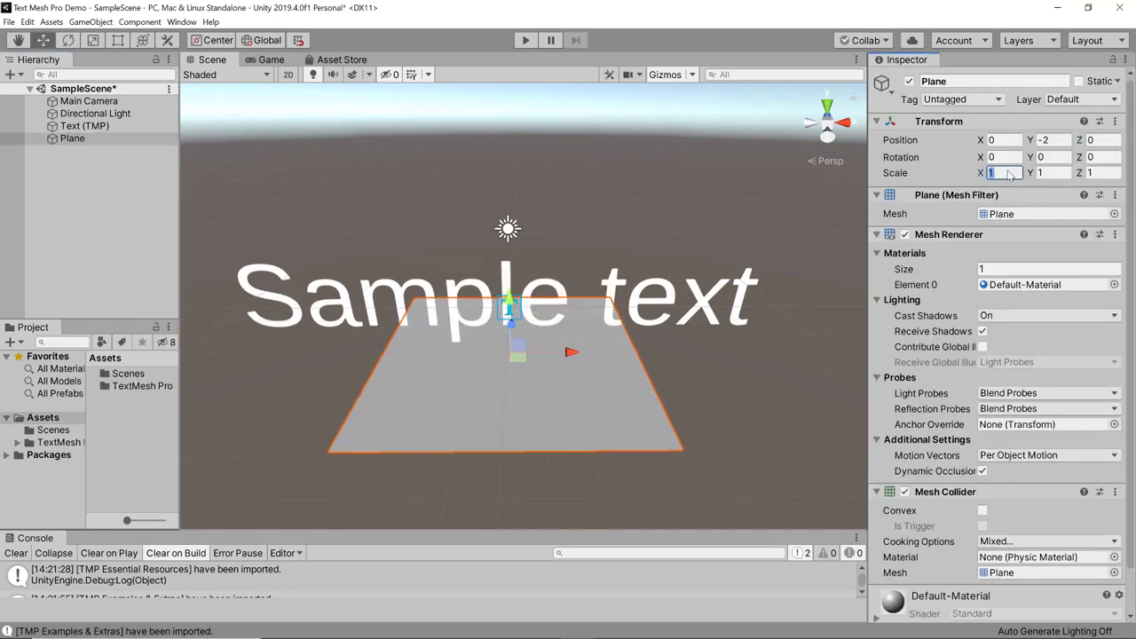
type("20")
key("Tab")
type("20")
key("Tab")
type("20")
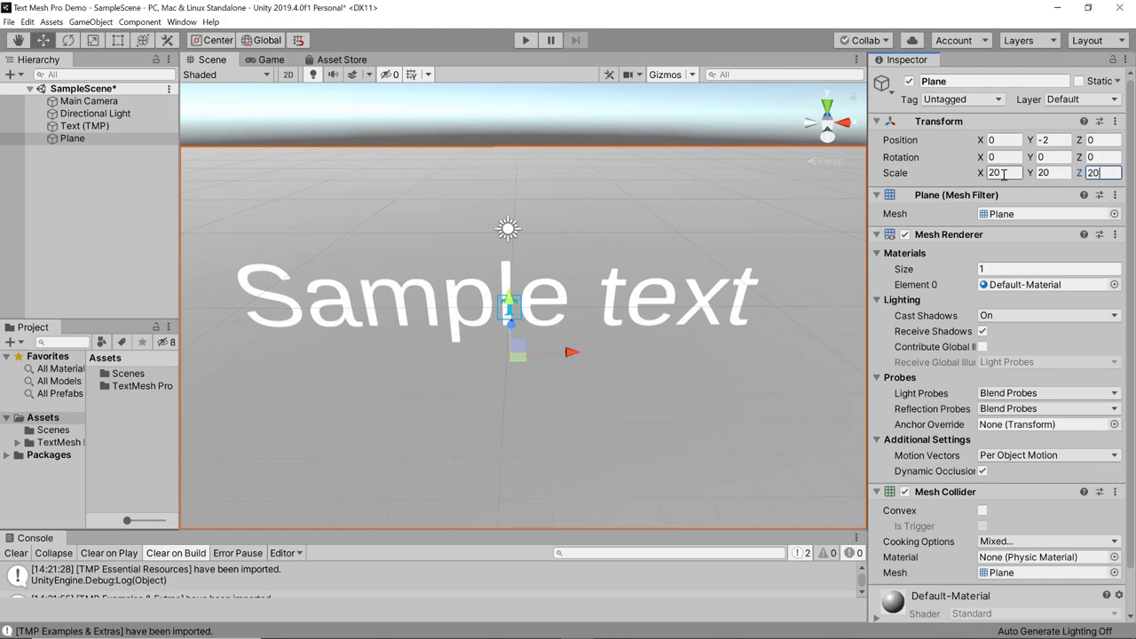
Rename the plane Ground
left_click(950, 82)
type("Gr")
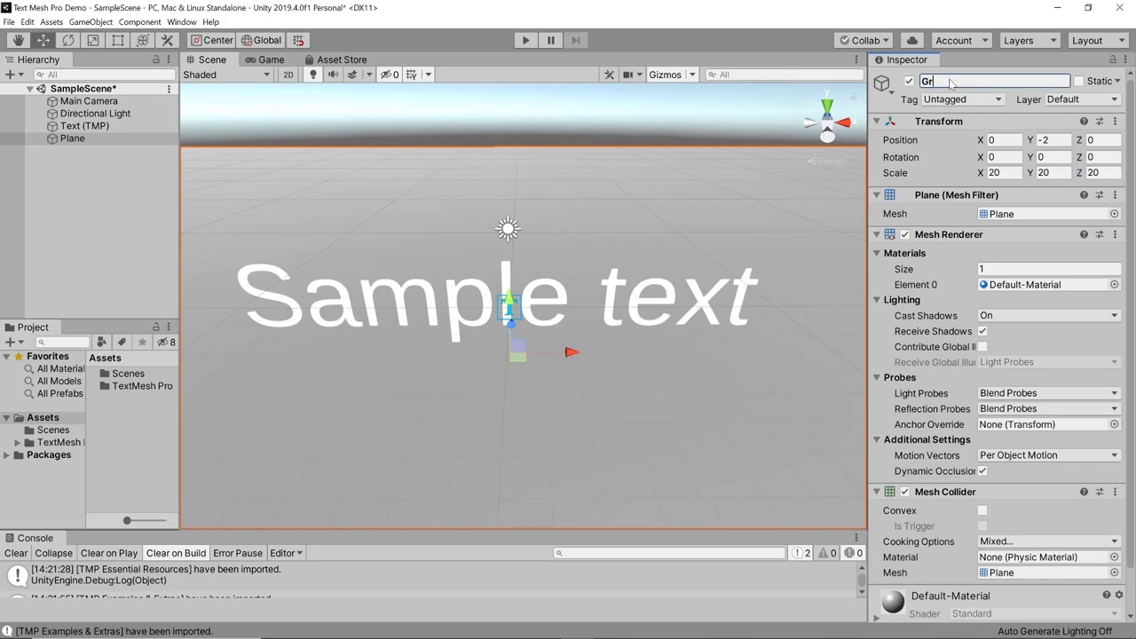
type("ound")
Dock the Project panel beside the Console and create a folder named Materials in Assets
left_click(32, 328)
left_click_drag(33, 328, 129, 538)
right_click(140, 537)
mouse_move(177, 233)
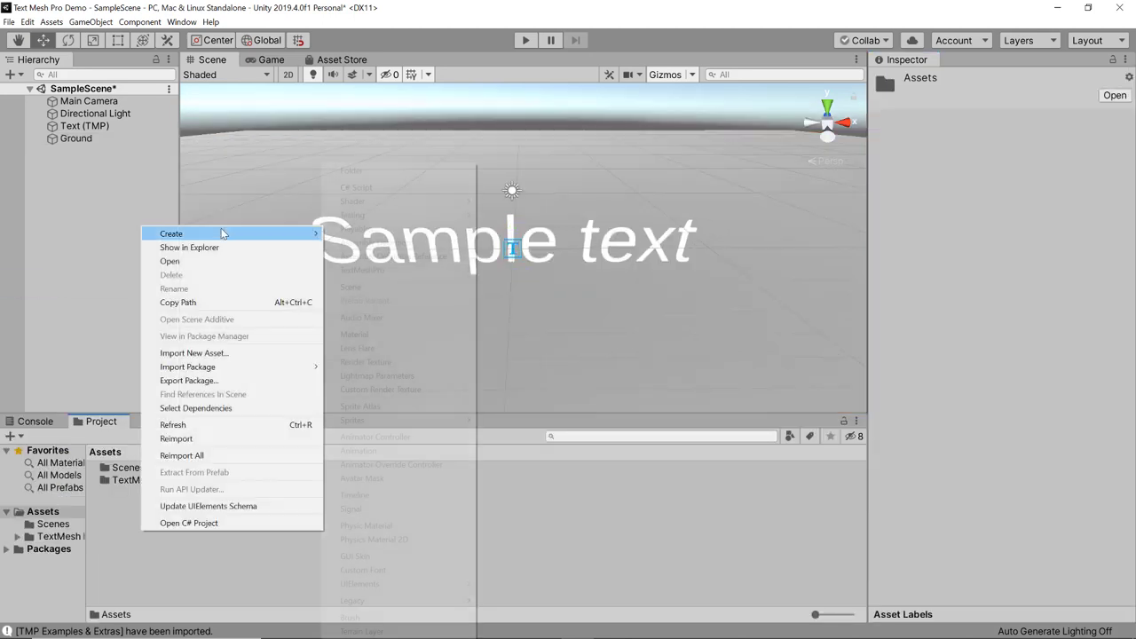
left_click(382, 171)
type("Materials")
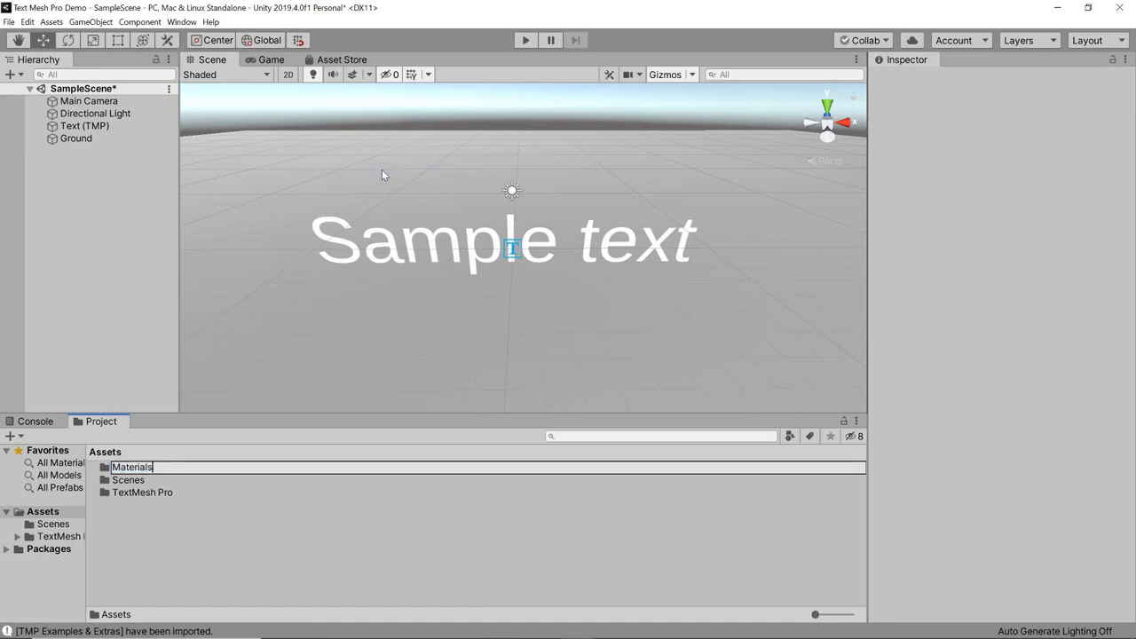
key("Return")
Create a material named Ground_Material inside the Materials folder
double_click(127, 467)
right_click(166, 506)
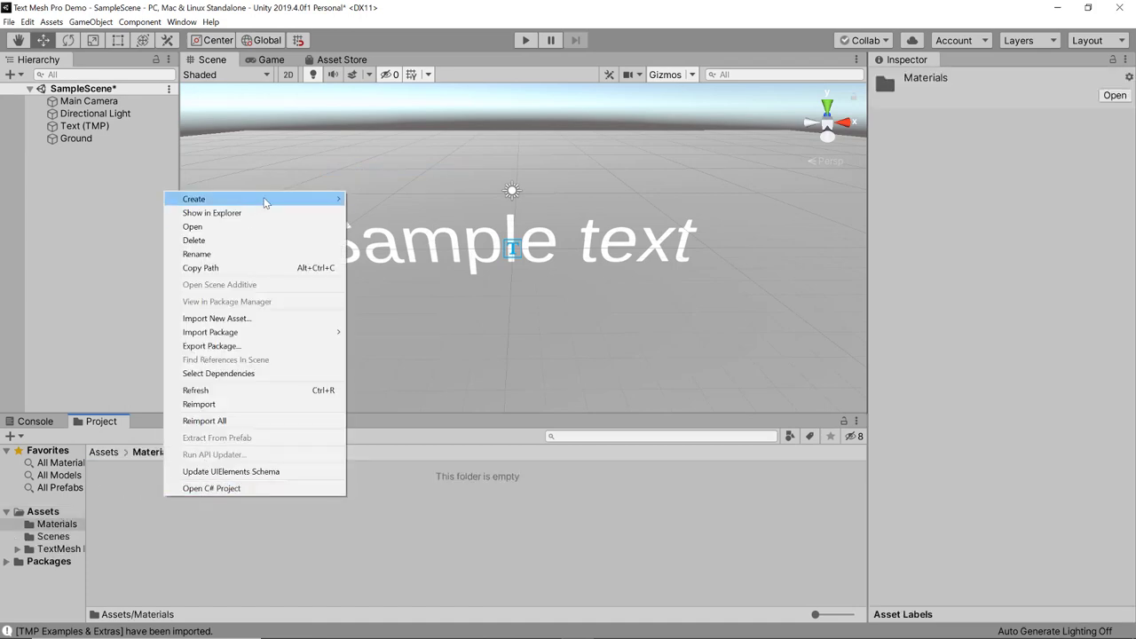
mouse_move(253, 200)
left_click(377, 334)
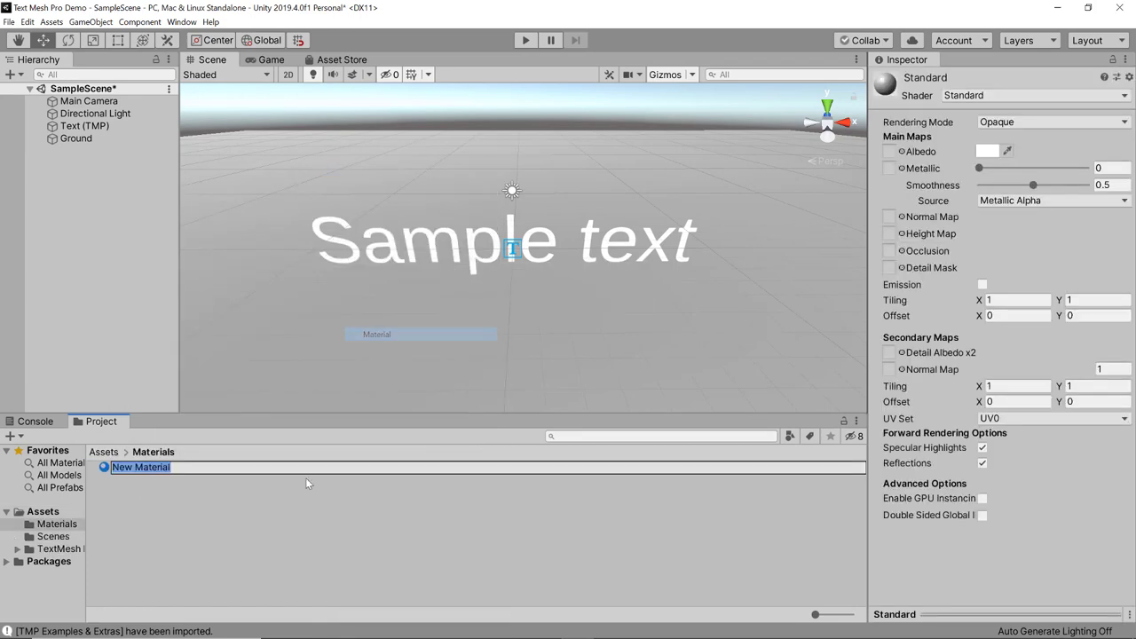
type("Ground_")
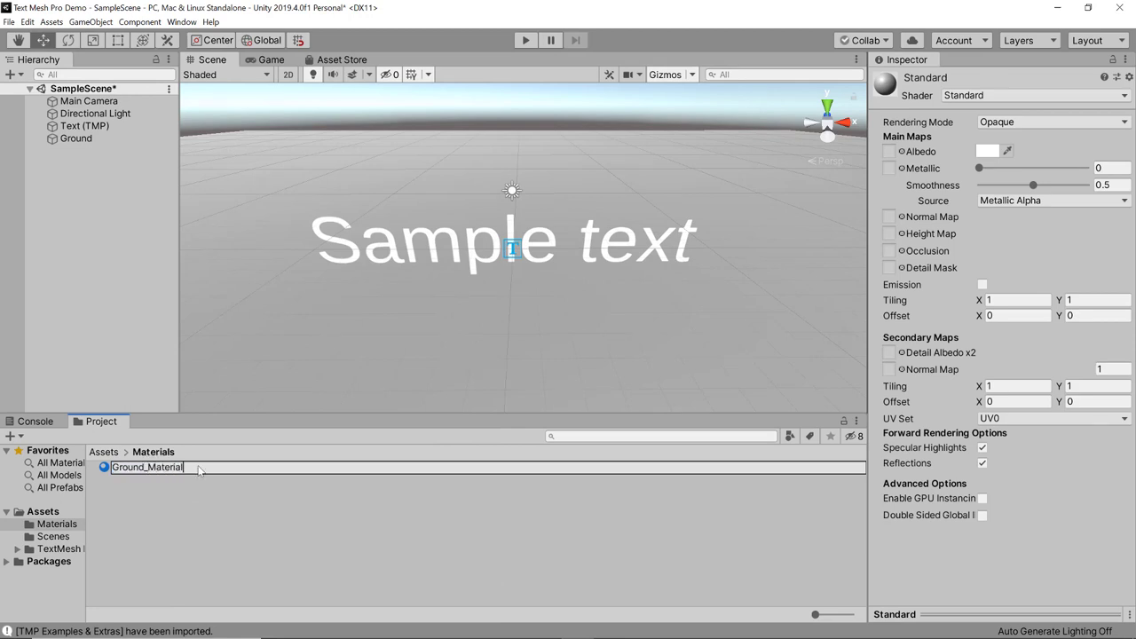
key("Return")
Set Ground_Material's smoothness to 0 and check its albedo color
left_click_drag(1033, 185, 981, 185)
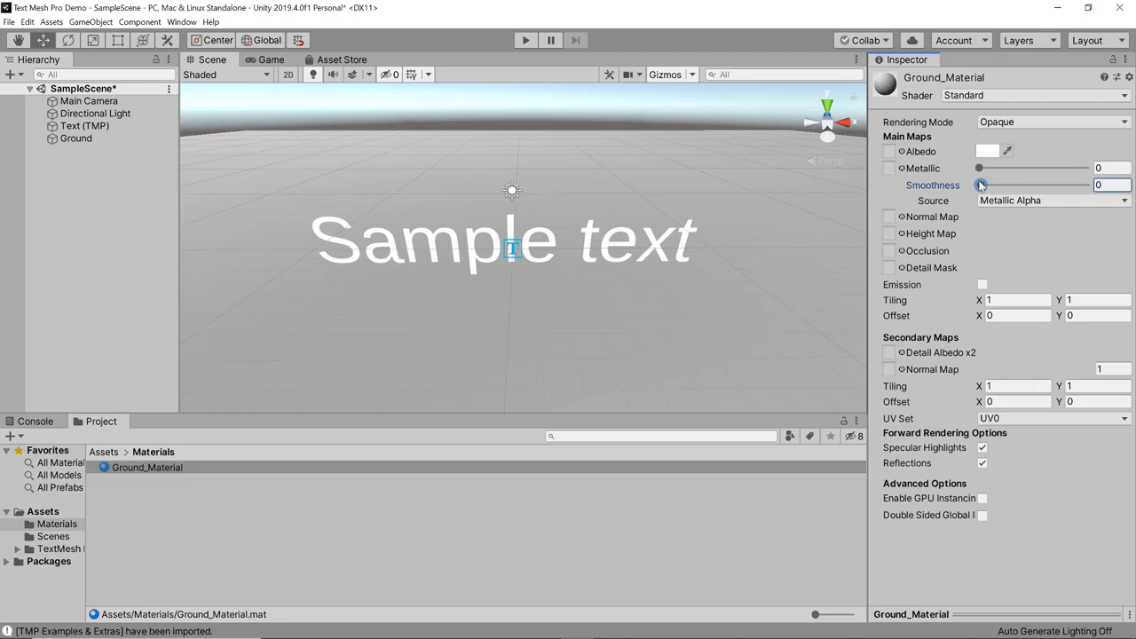
left_click(988, 151)
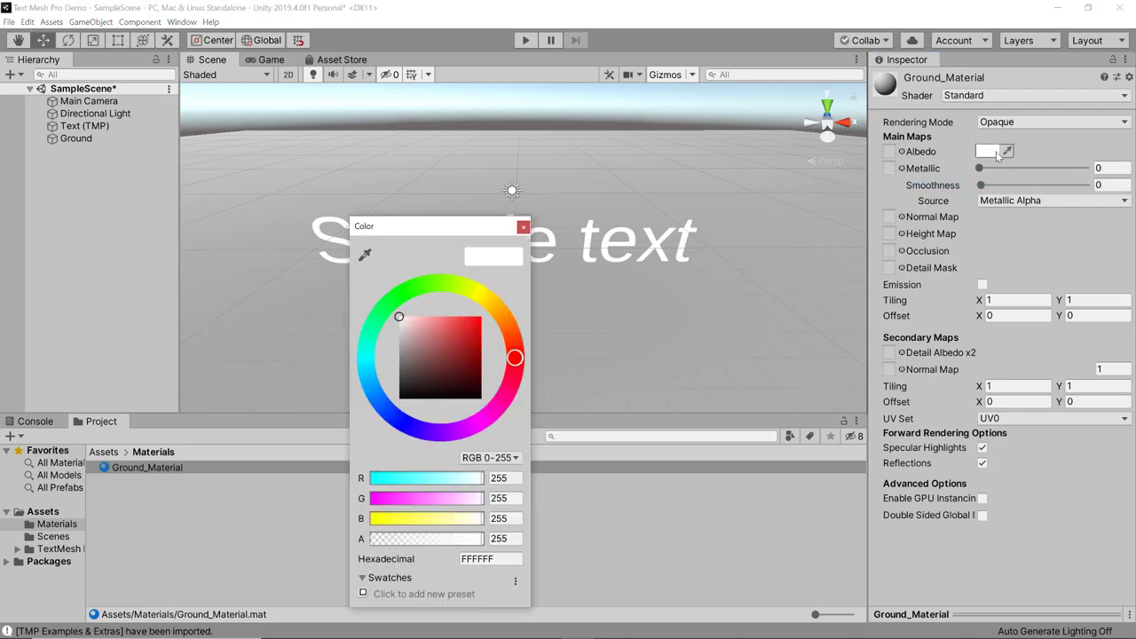
left_click(523, 227)
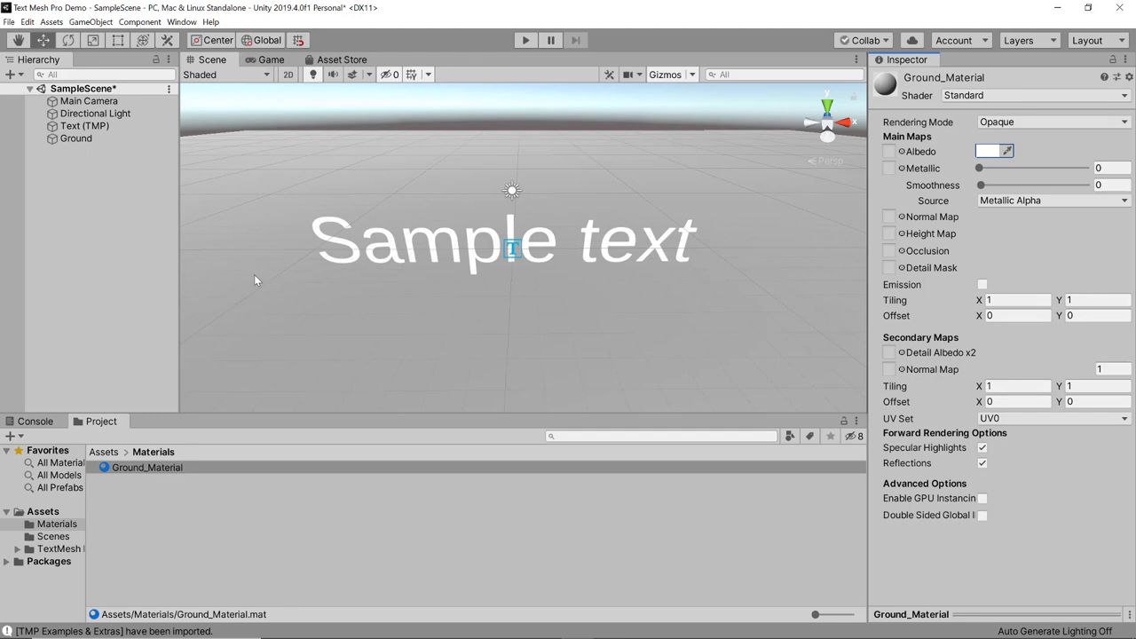
Open the Lighting settings window
left_click(179, 22)
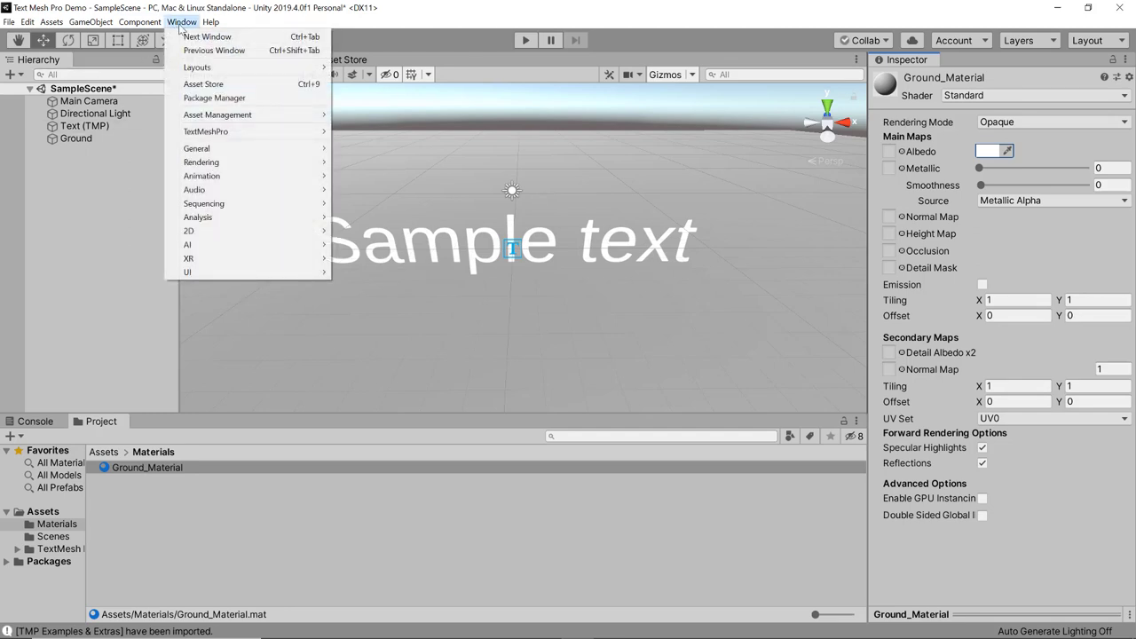
mouse_move(297, 166)
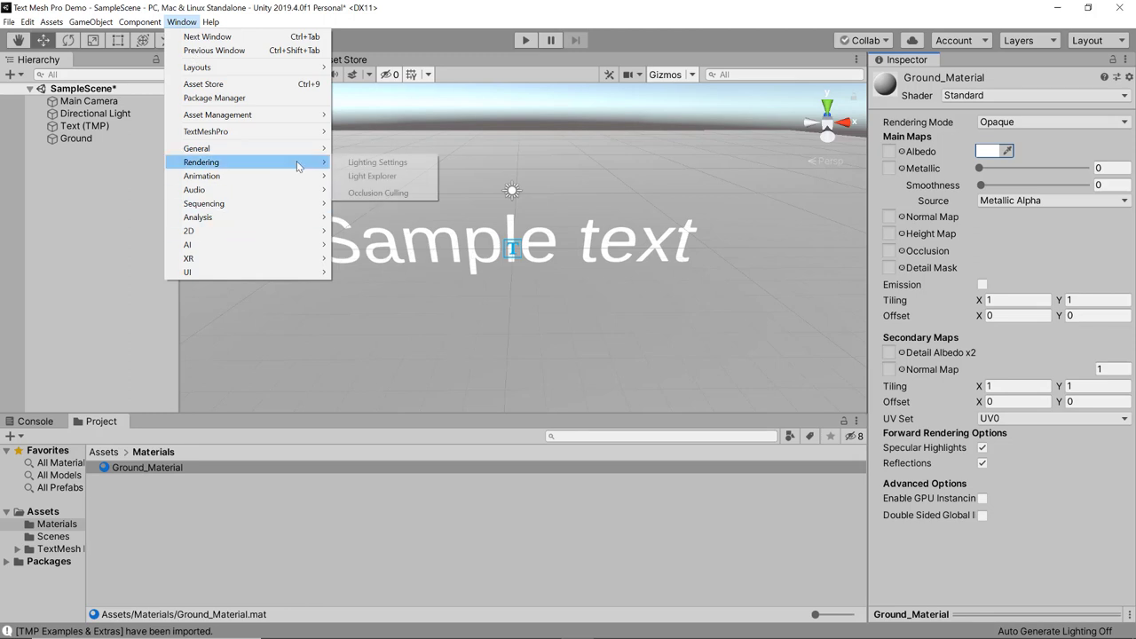
left_click(377, 163)
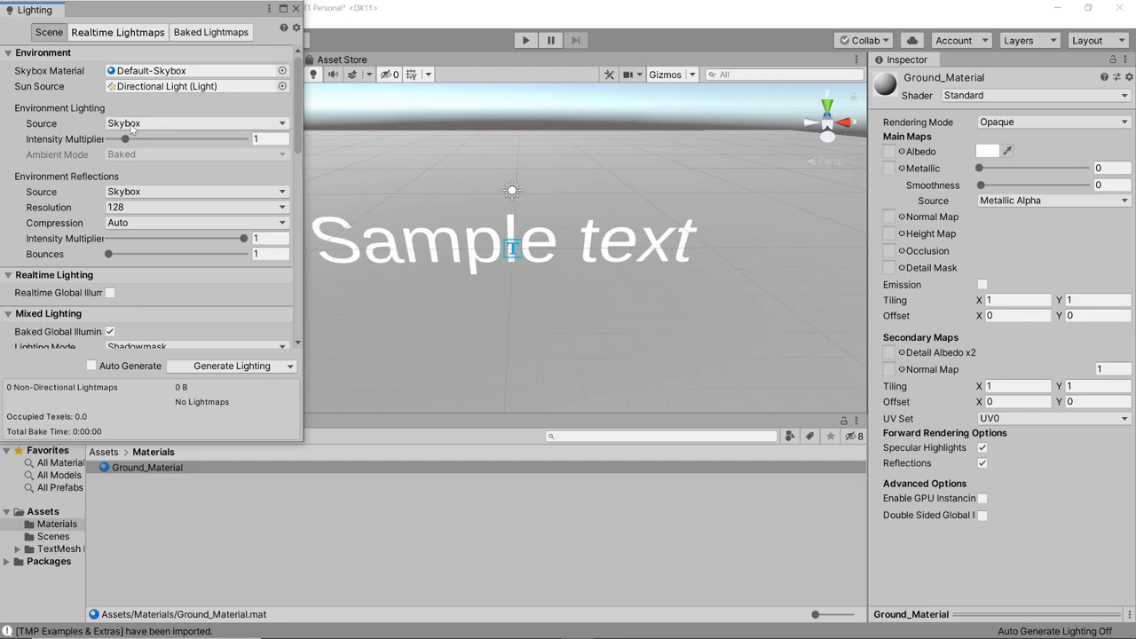
Set the environment lighting source to Color and switch the ambient color values to the RGB 0-1.0 range
left_click(131, 127)
left_click(135, 167)
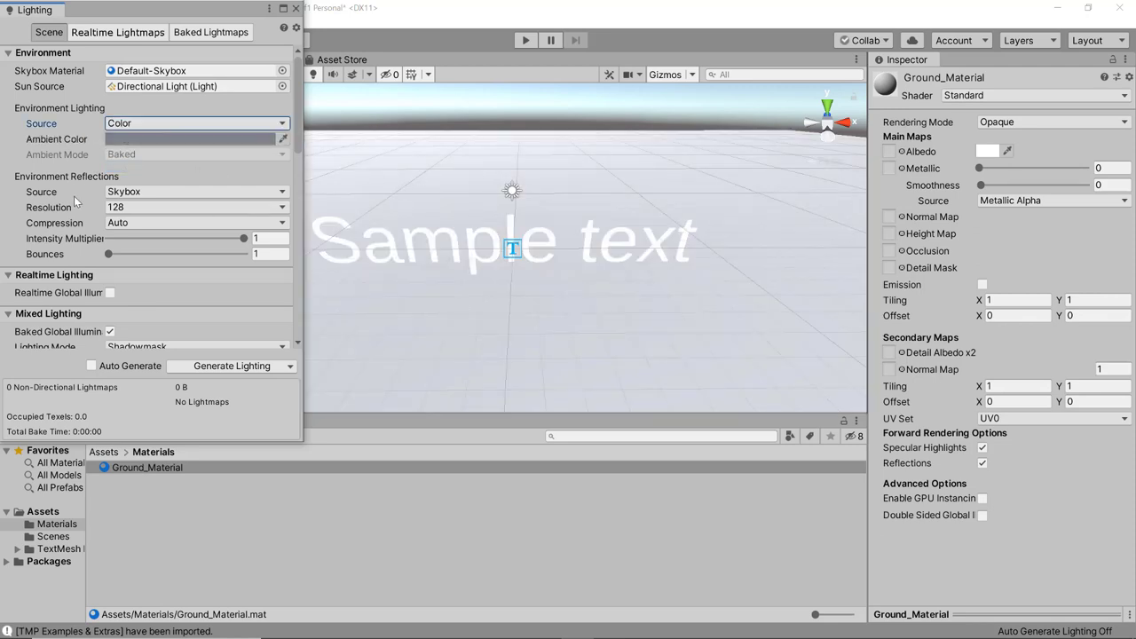
left_click(167, 141)
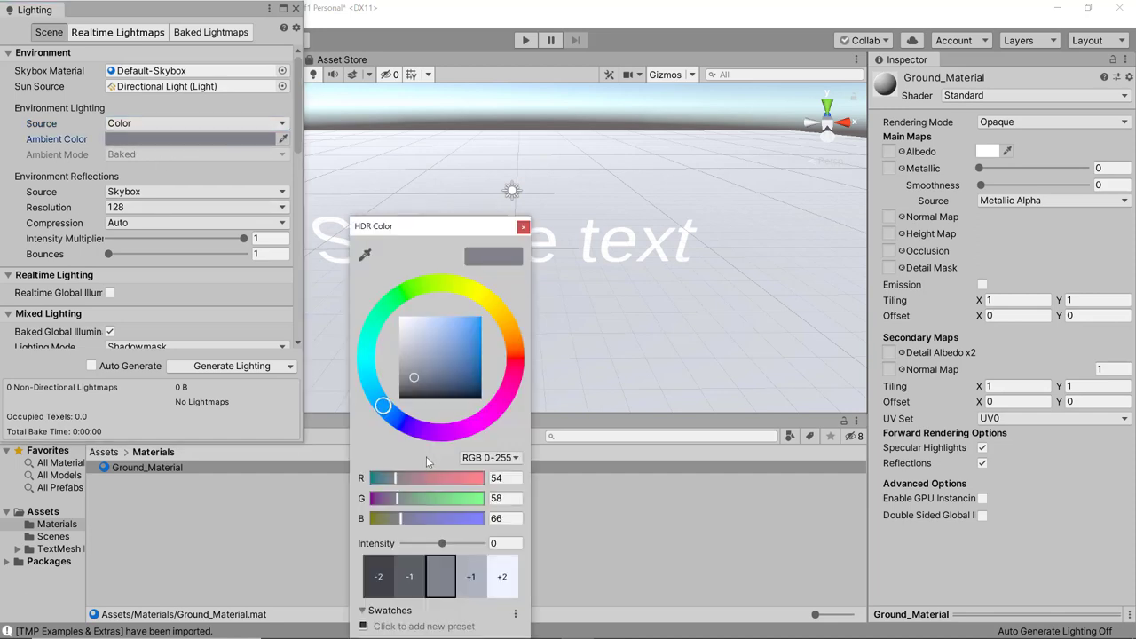
left_click(504, 460)
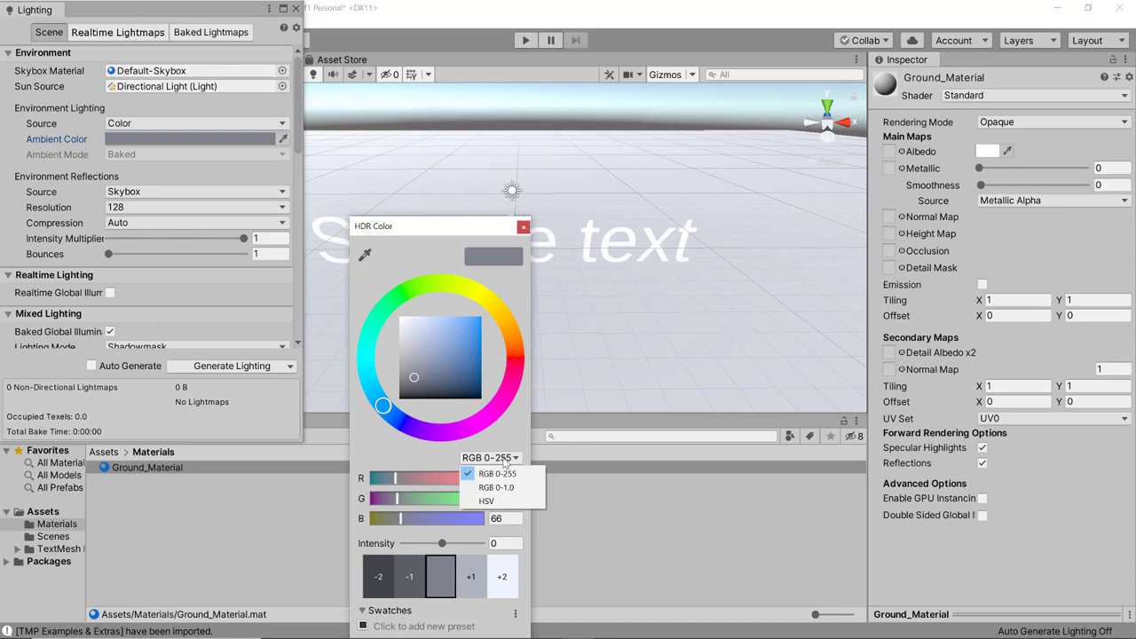
left_click(496, 487)
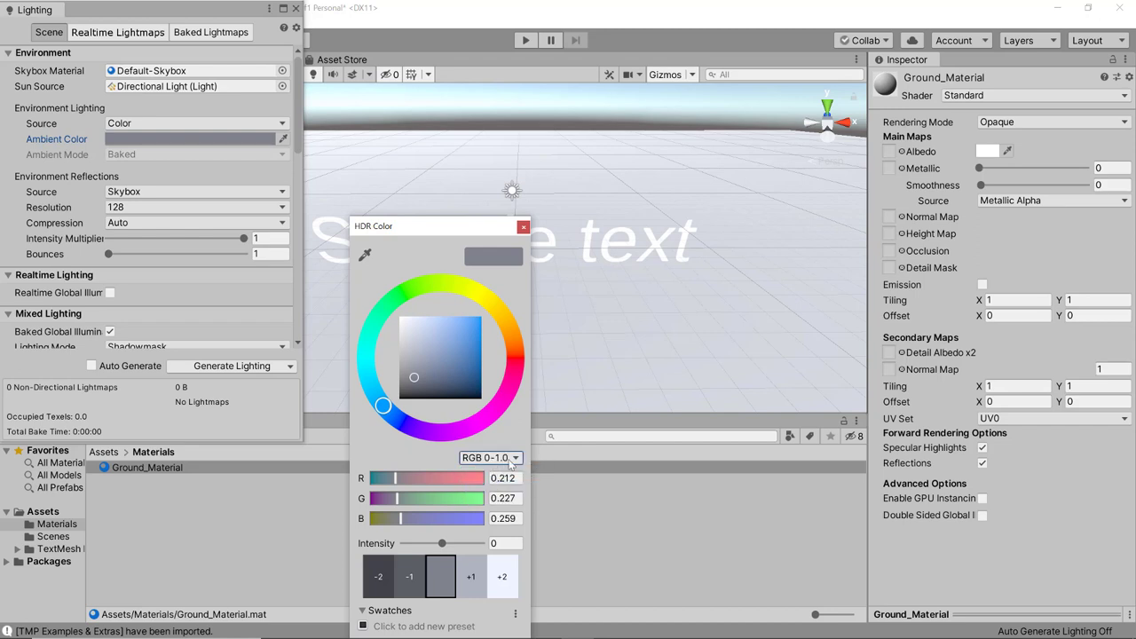
Set the ambient color's red, green and blue values to 0.5 each and close the Lighting window
left_click(518, 479)
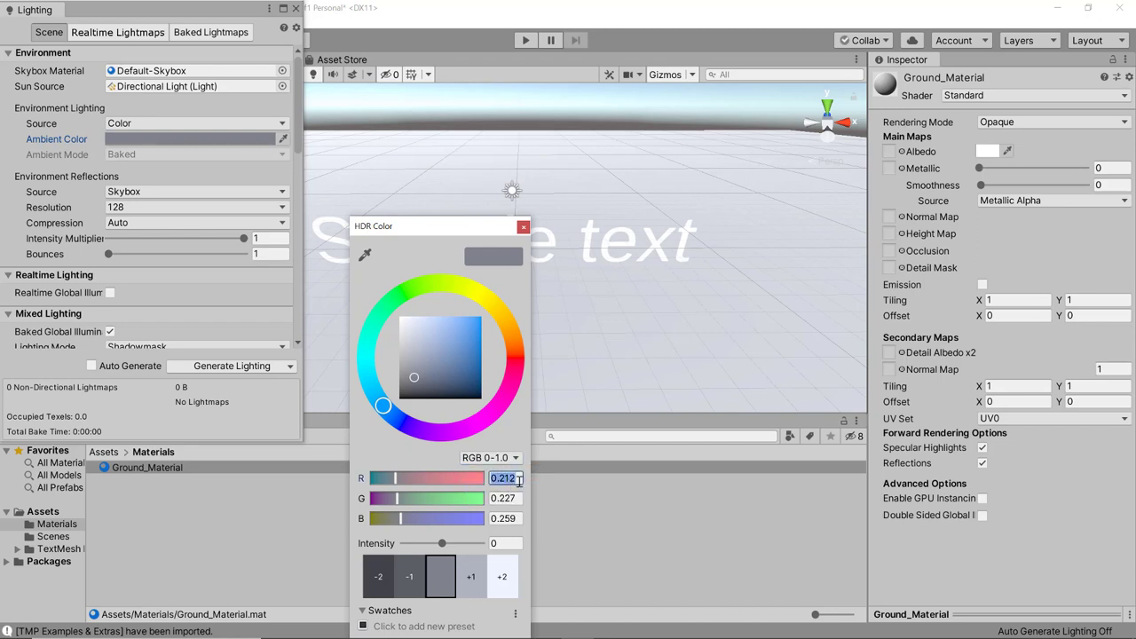
type("0.5")
key("Tab")
type("0.5")
key("Tab")
type("0.5")
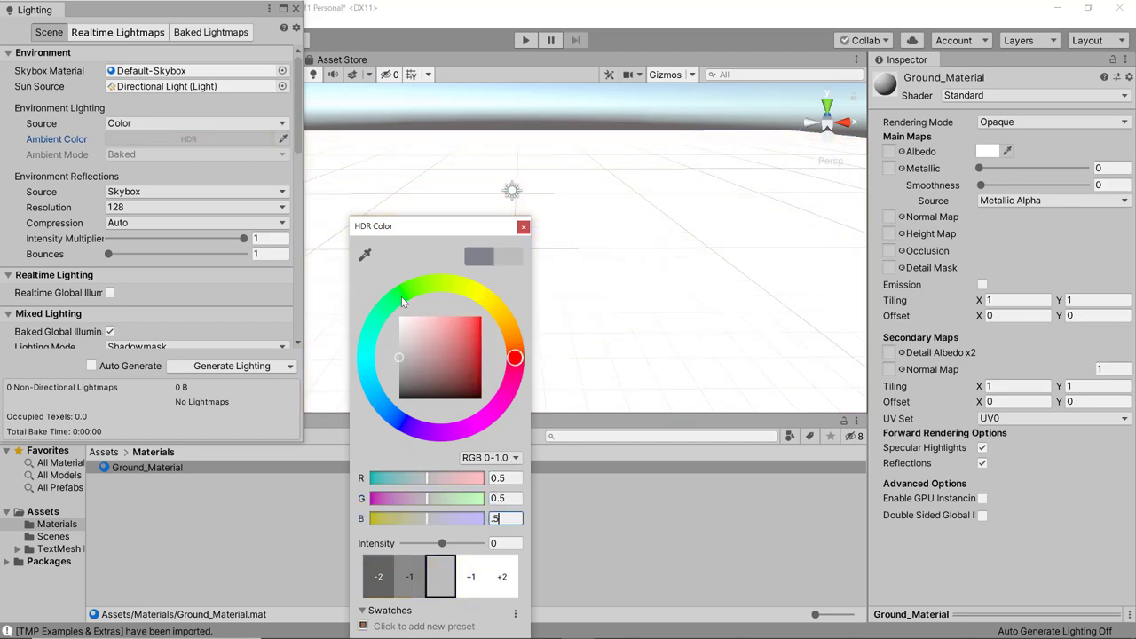
left_click(524, 227)
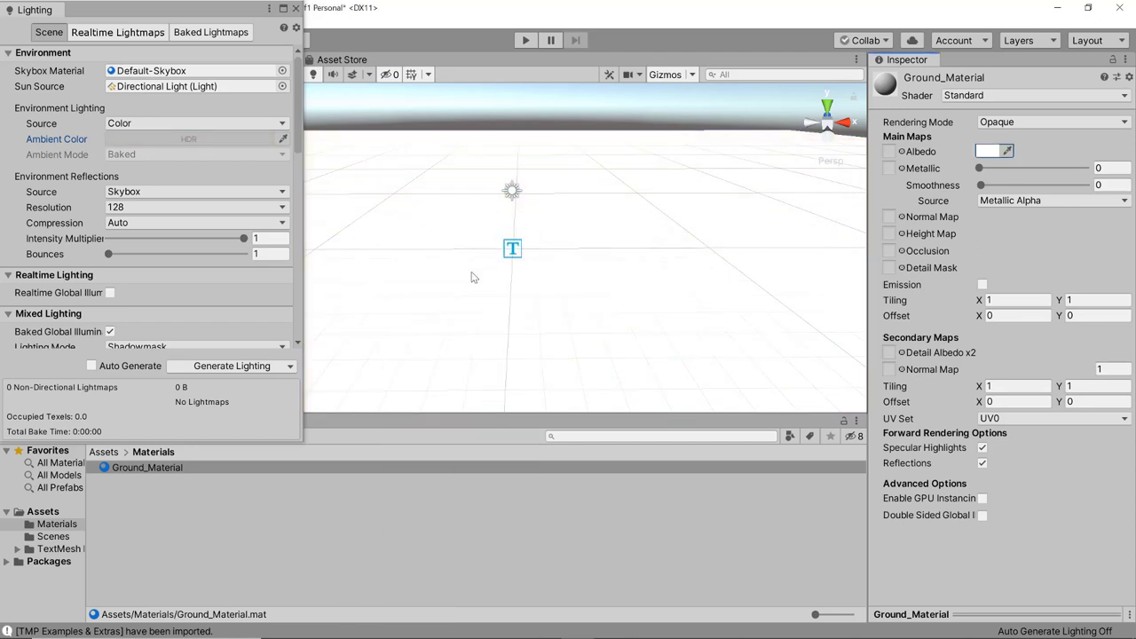
left_click(296, 9)
Set Ground_Material's albedo to an orange-yellow color and apply the material to the ground plane
left_click(145, 469)
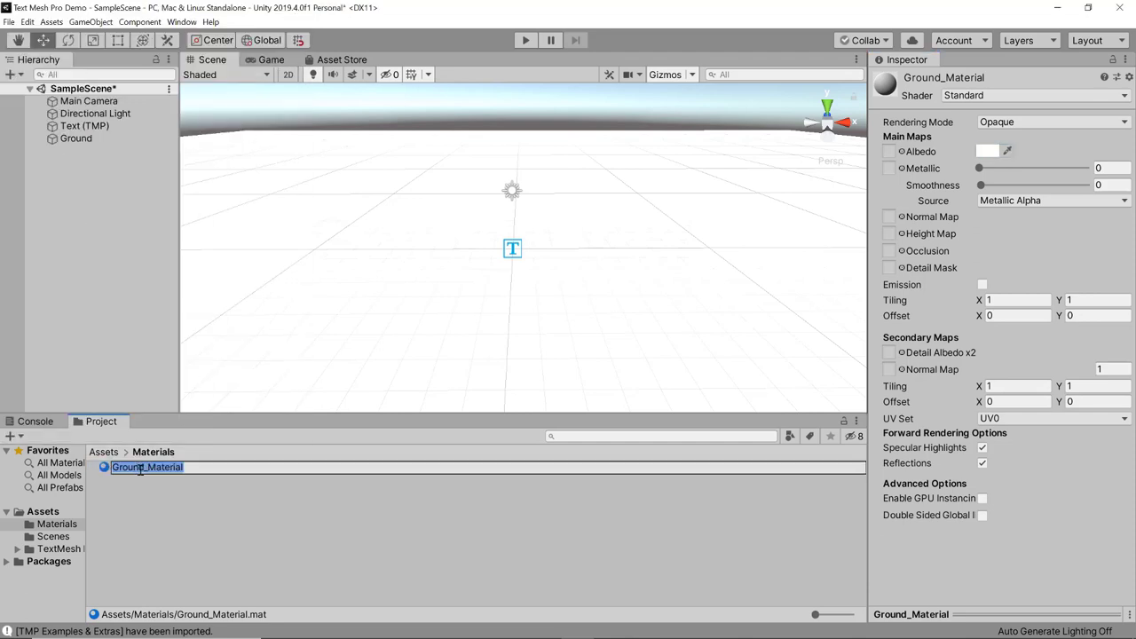
key("Return")
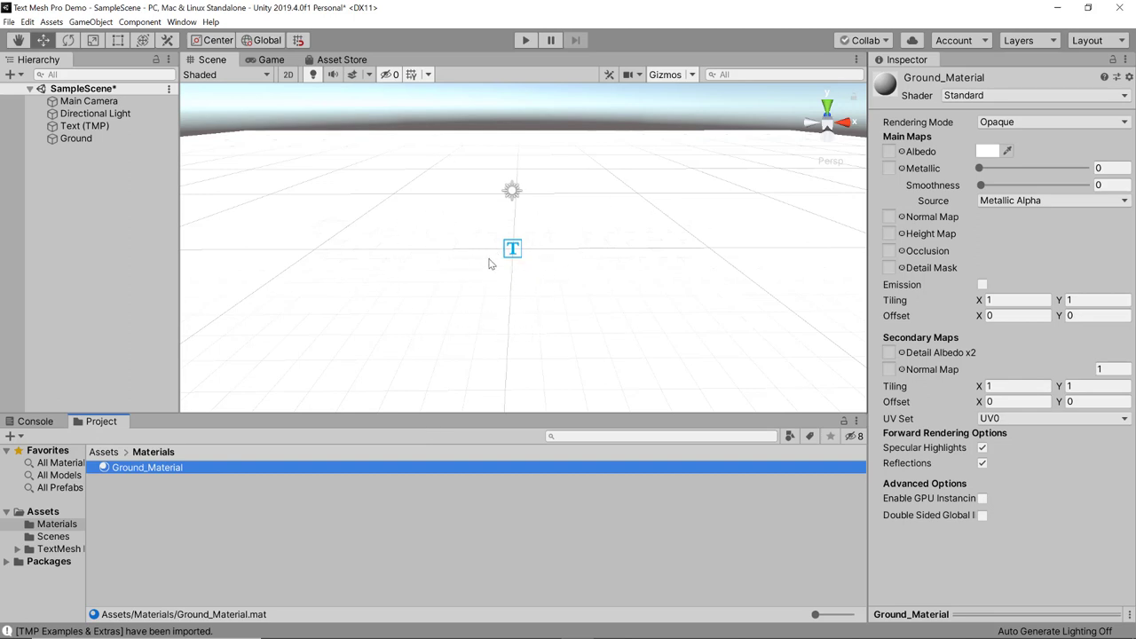
left_click(989, 152)
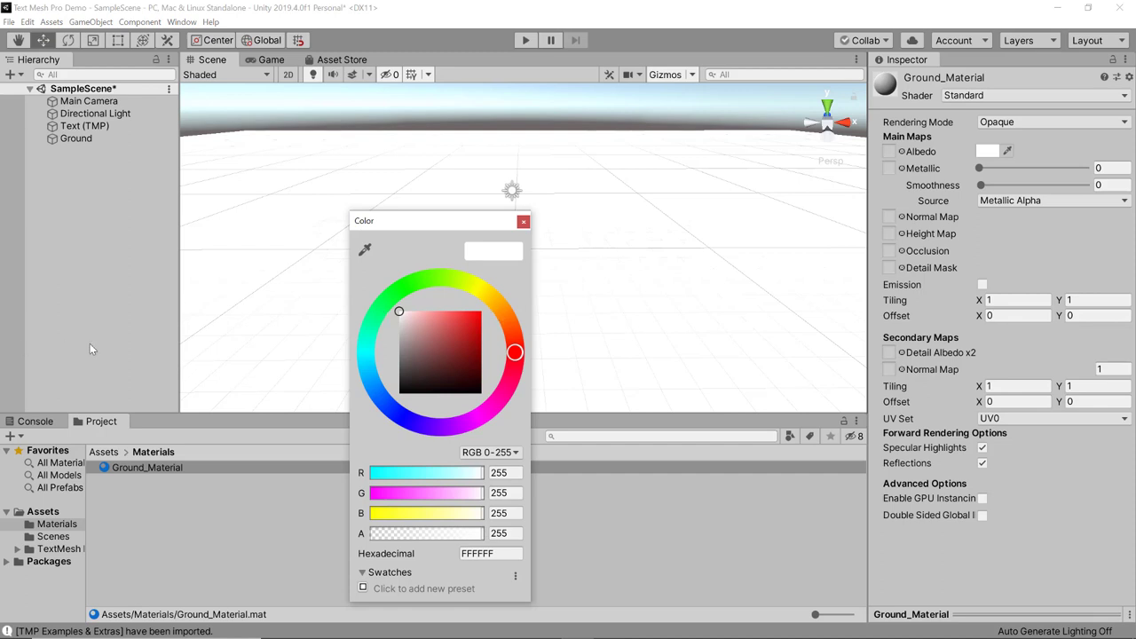
left_click(491, 296)
left_click(282, 272)
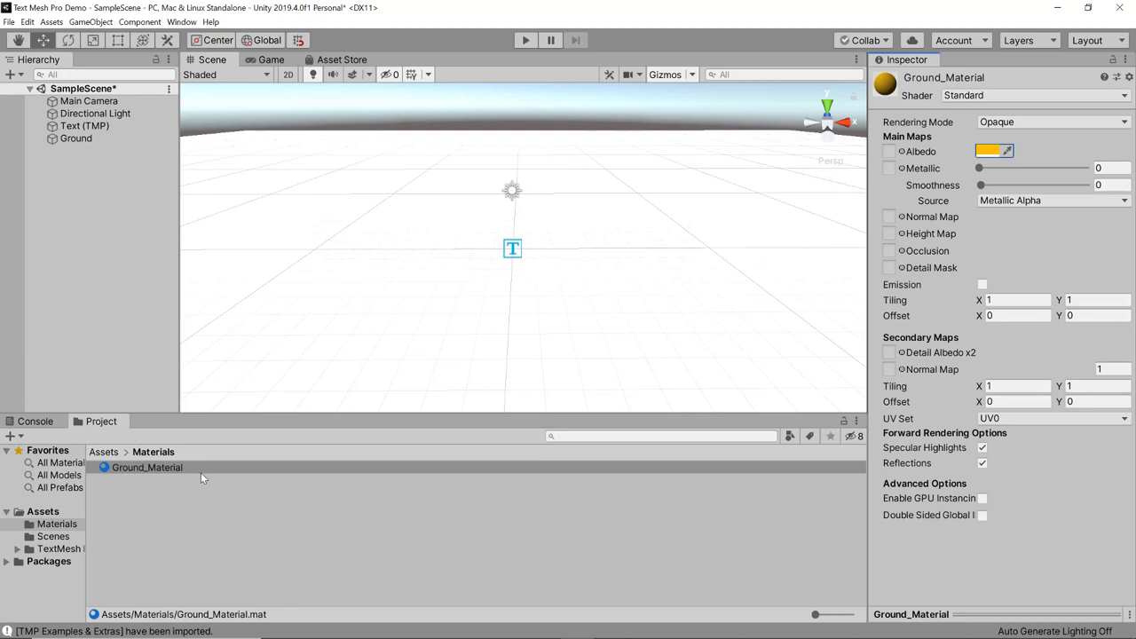
left_click_drag(135, 470, 347, 362)
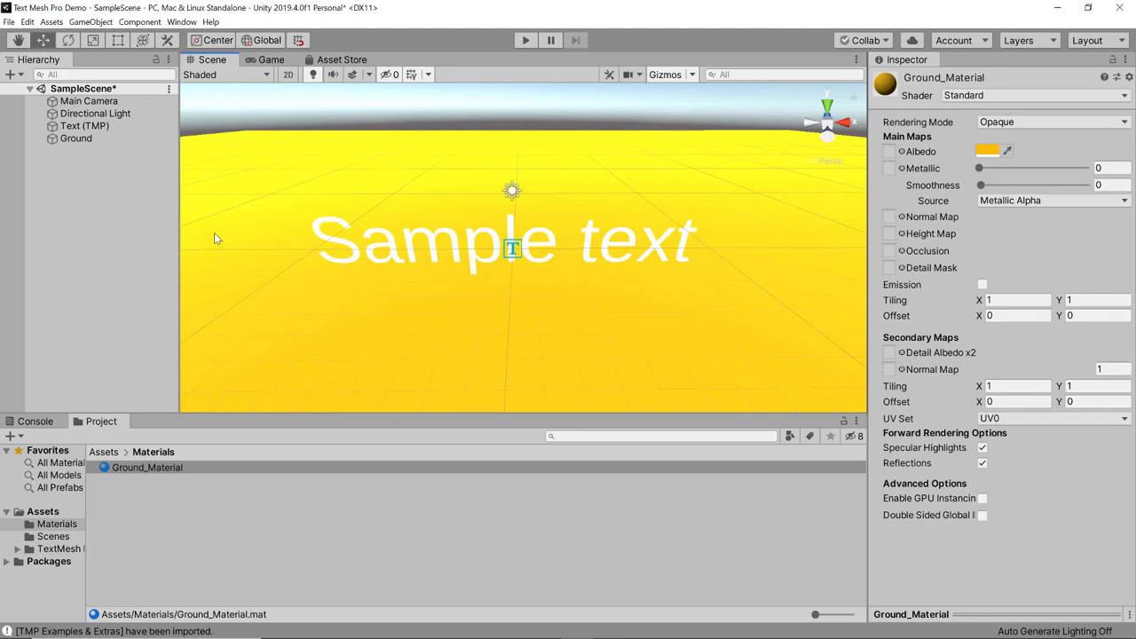
middle_click_drag(497, 293, 516, 326)
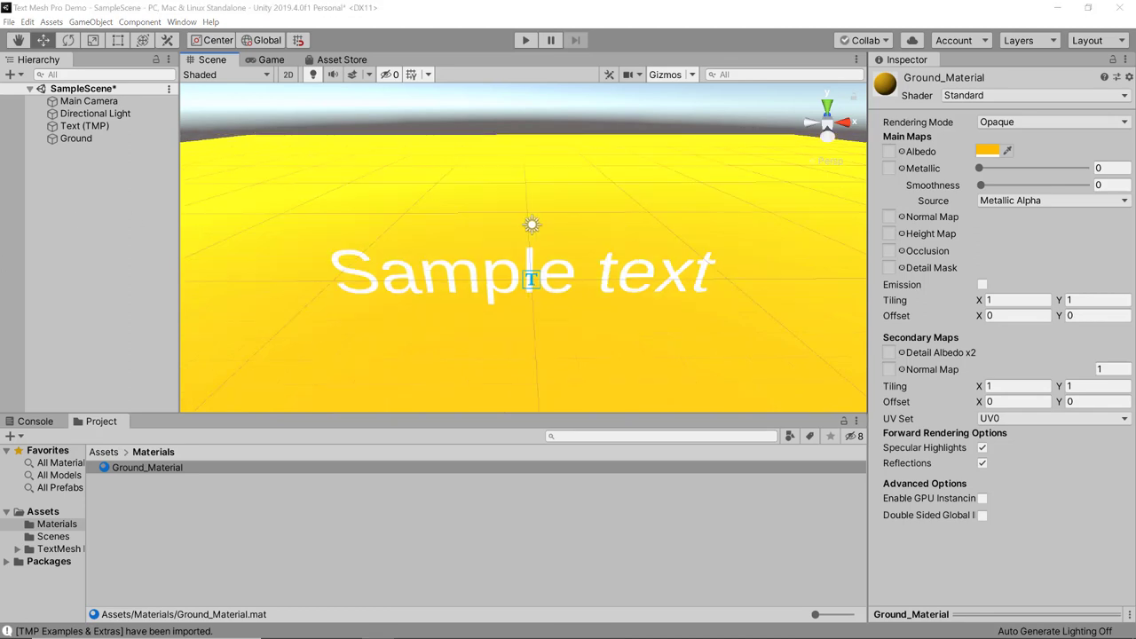
Add a 3D cube to the scene and name it Player
left_click(102, 224)
right_click(84, 224)
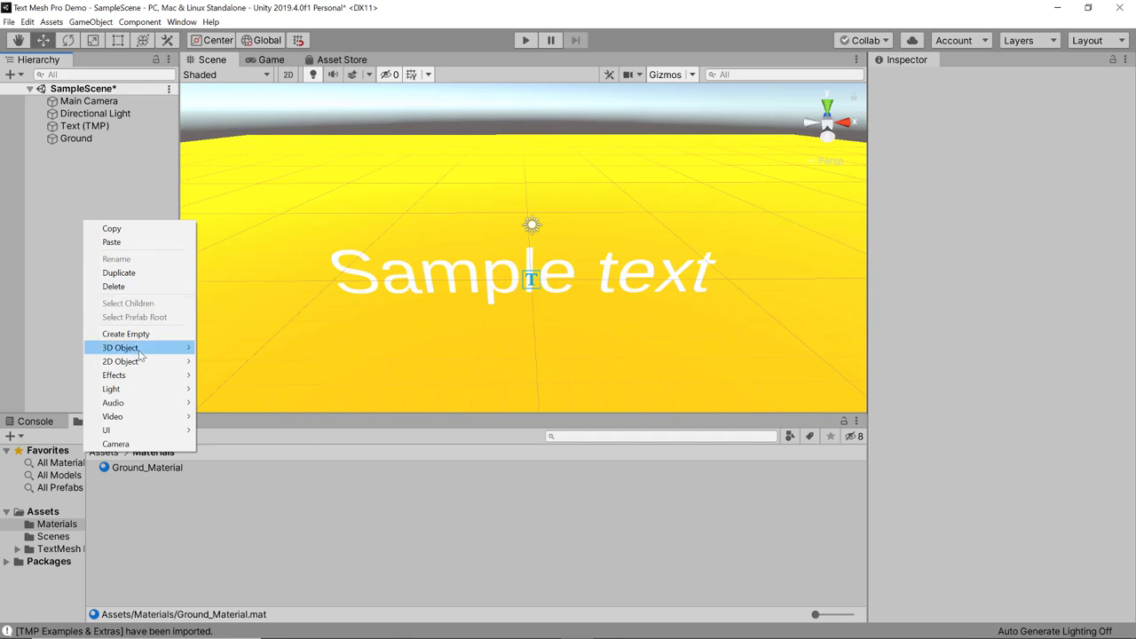
mouse_move(139, 354)
left_click(217, 348)
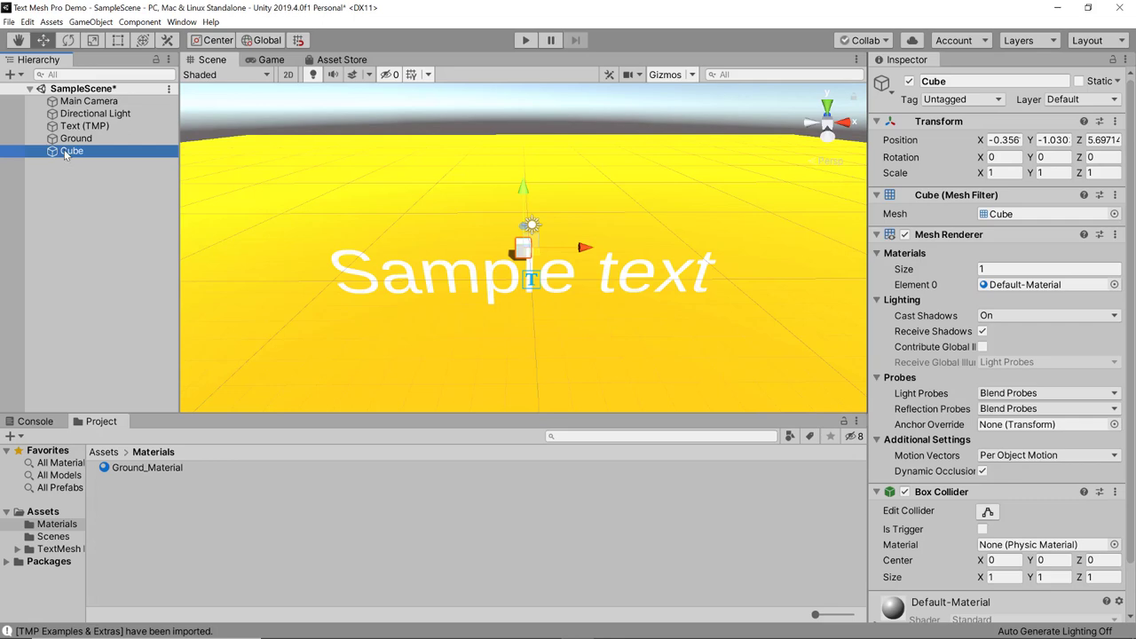
left_click(87, 153)
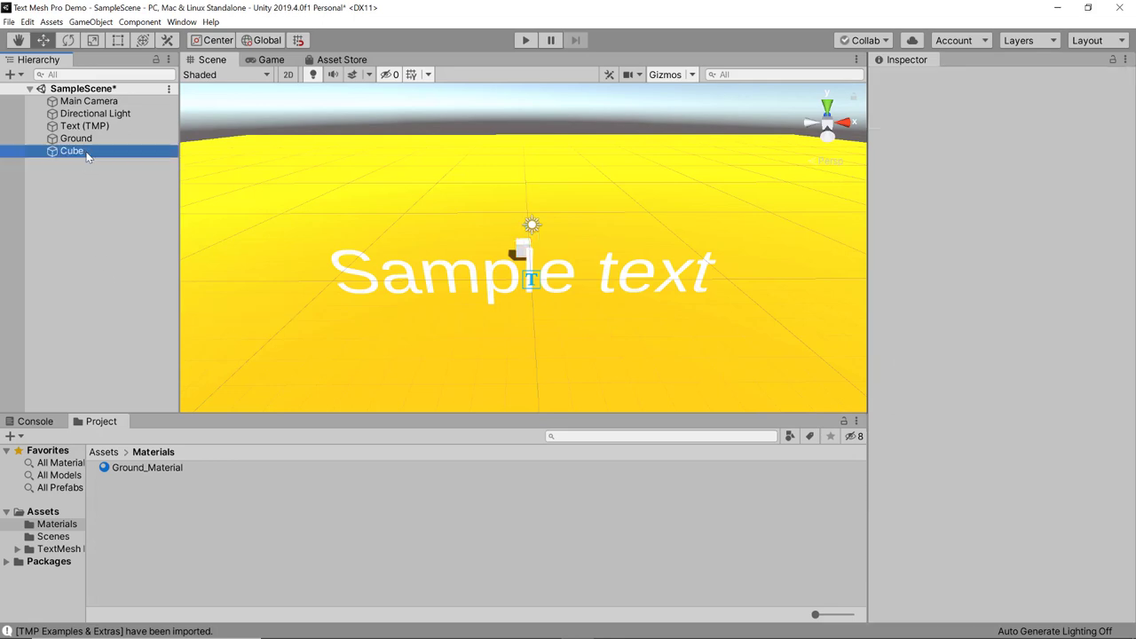
left_click(70, 153)
type("Player")
Create a material named Player_Material inside the Materials folder
right_click(229, 524)
mouse_move(246, 223)
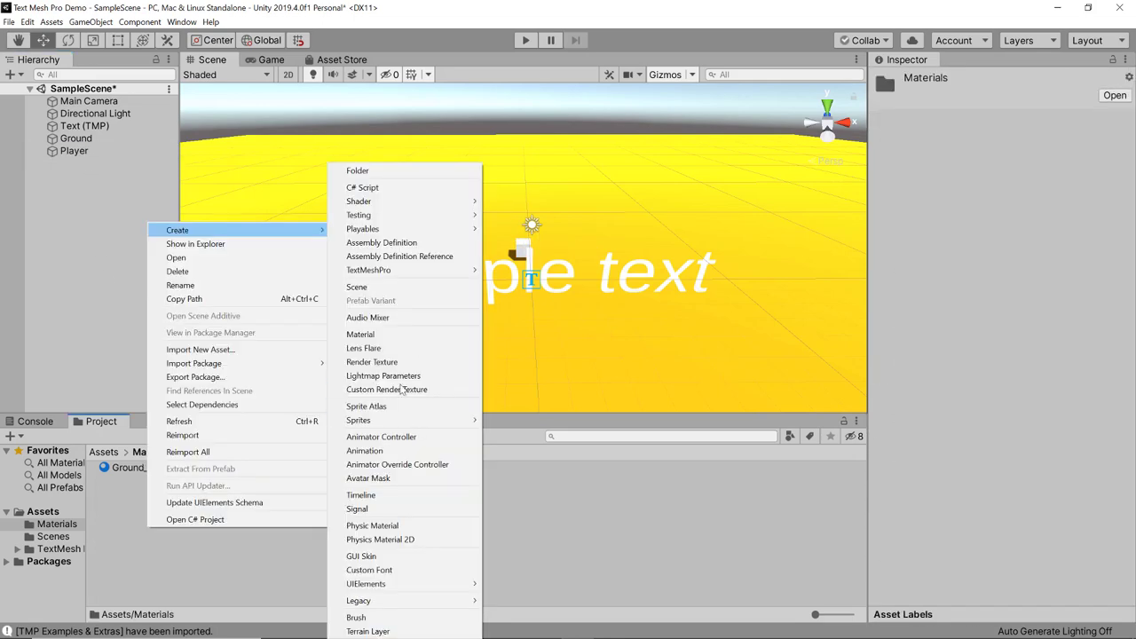
left_click(524, 329)
type("Pla")
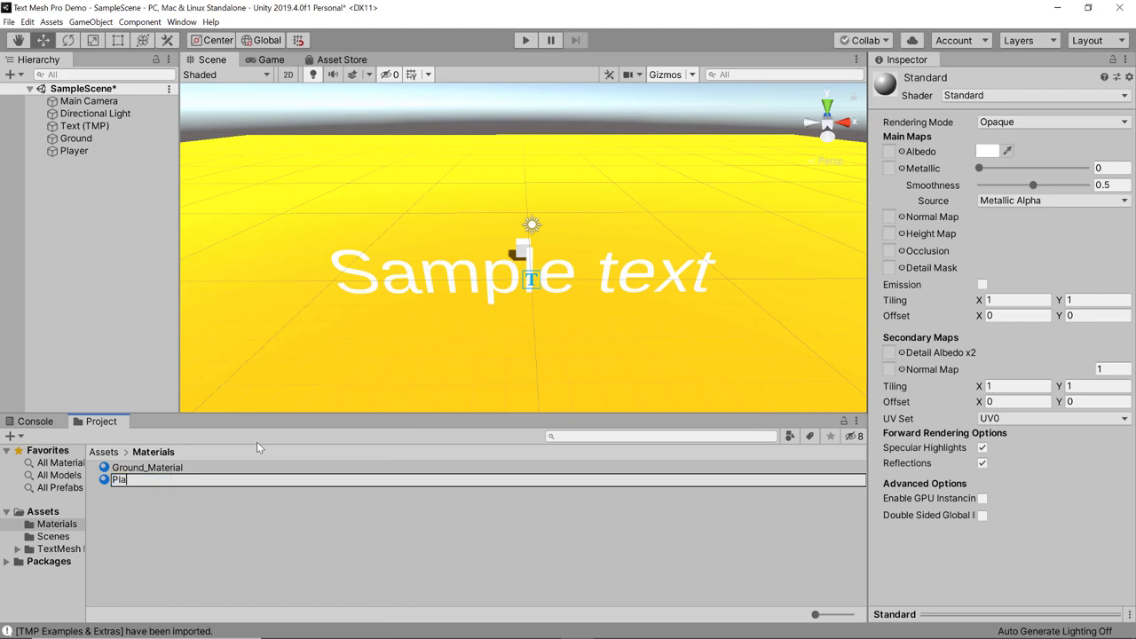
type("yer_Material")
key("Return")
Set Player_Material's albedo to the blue 5D6DC8 and apply the material to the Player cube
left_click(988, 151)
mouse_move(449, 323)
left_mouse_down()
mouse_move(461, 340)
mouse_move(444, 330)
left_mouse_up()
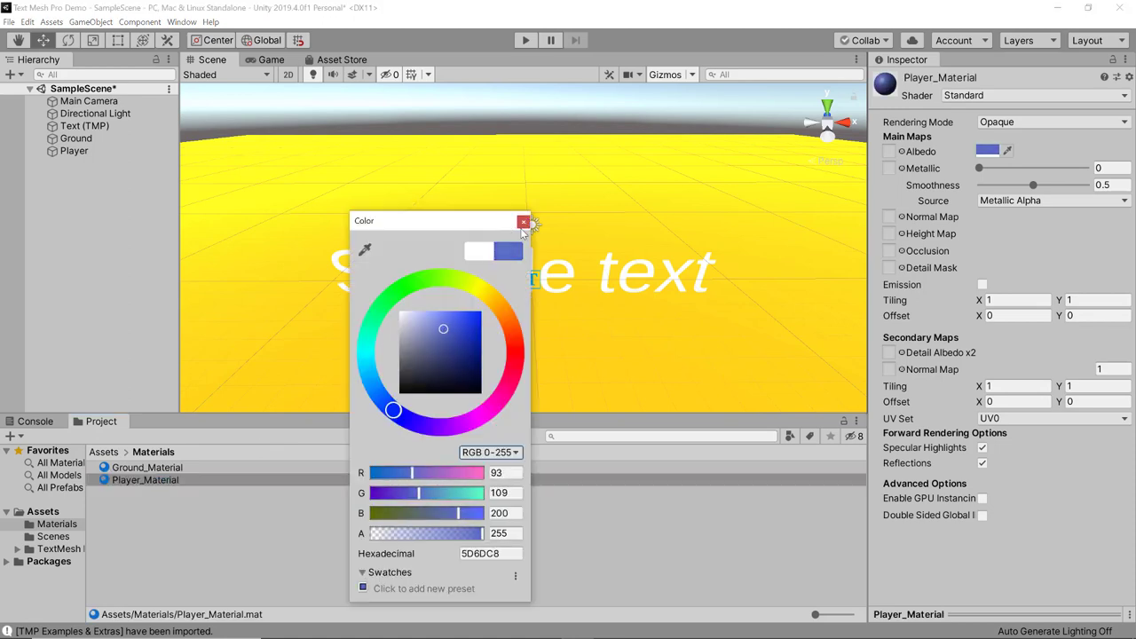
left_click(523, 221)
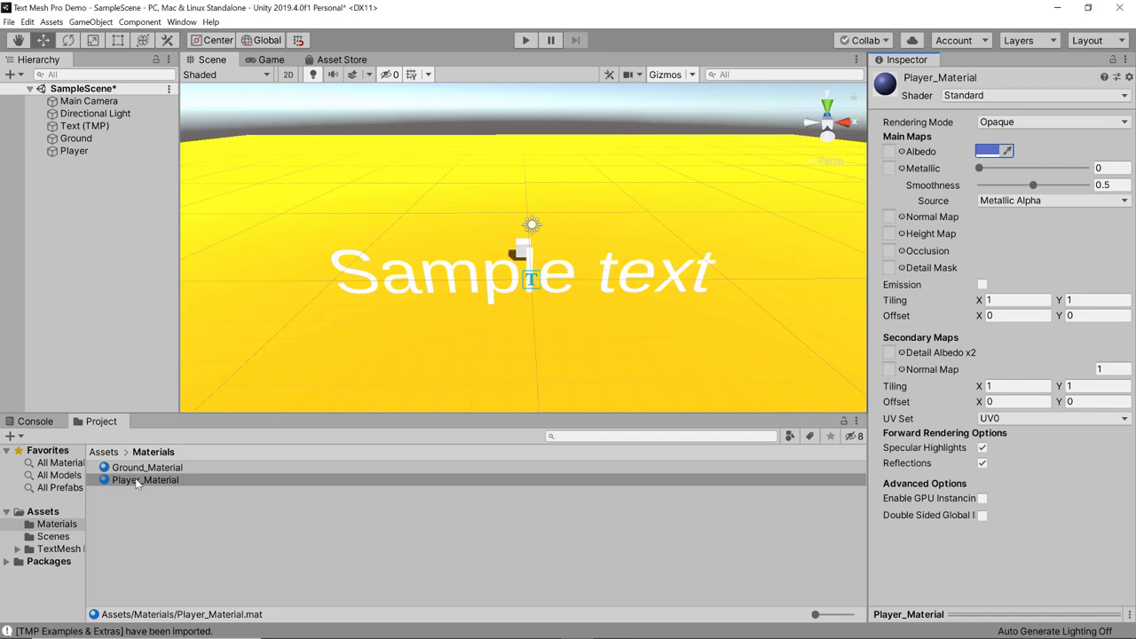
left_click_drag(138, 483, 84, 151)
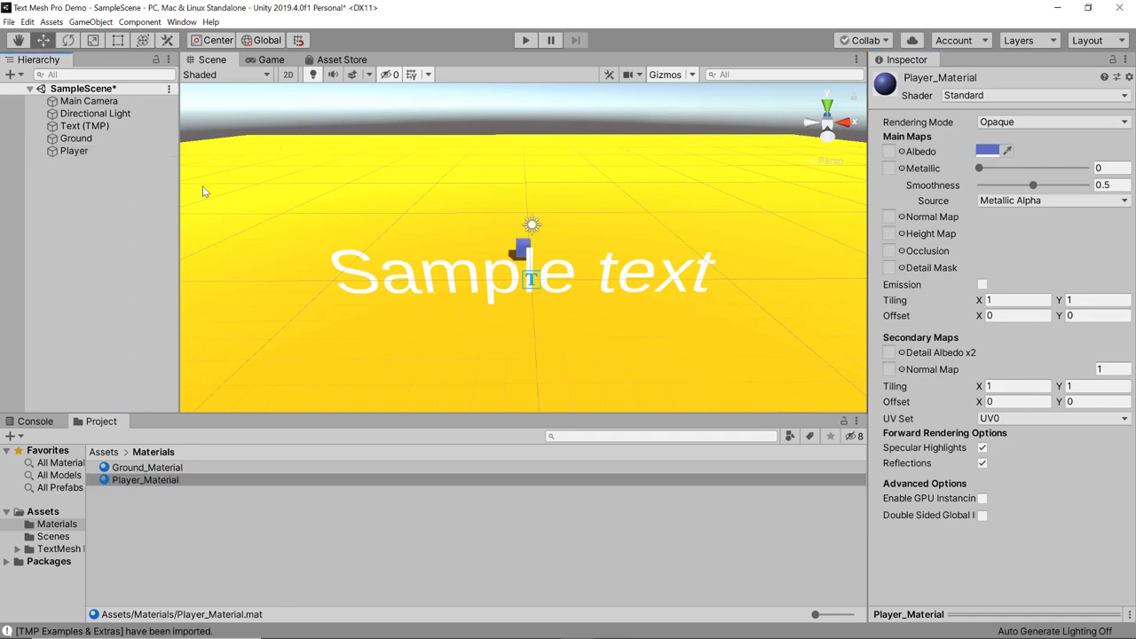
scroll(560, 209, "up", 6)
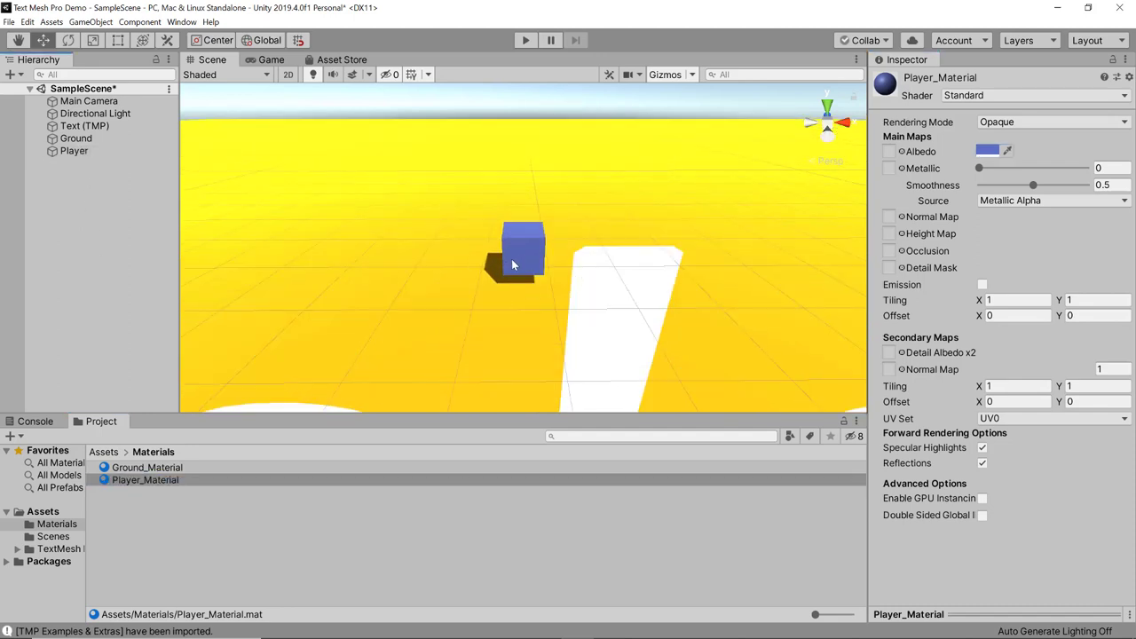
scroll(483, 260, "down", 6)
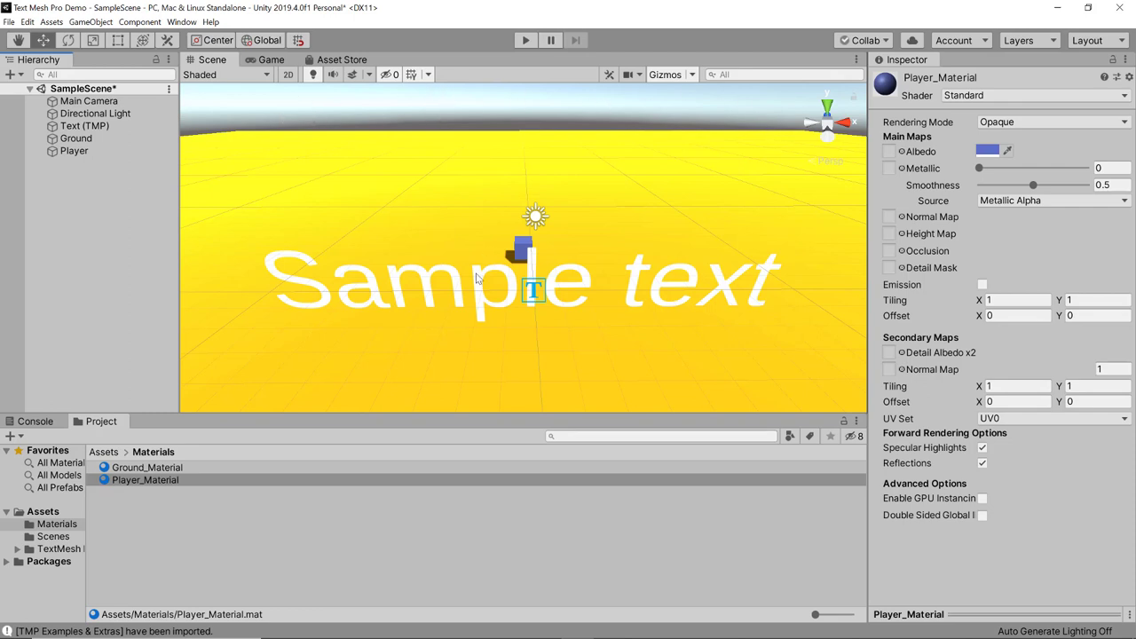
Create another material named skybox inside the Materials folder
left_click(124, 530)
right_click(125, 526)
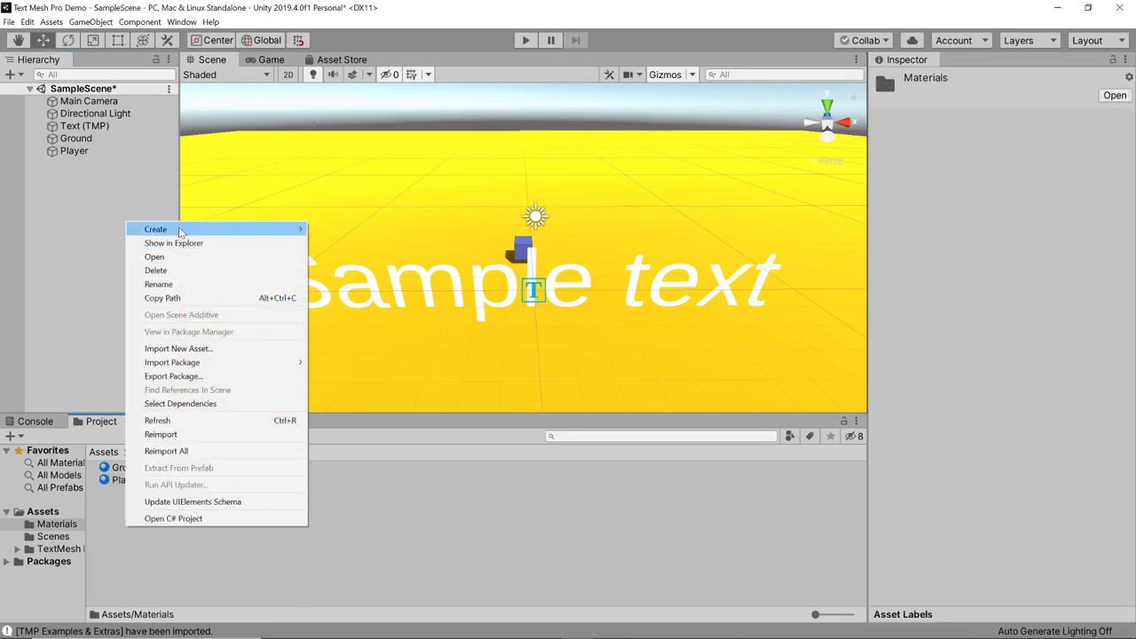
mouse_move(182, 230)
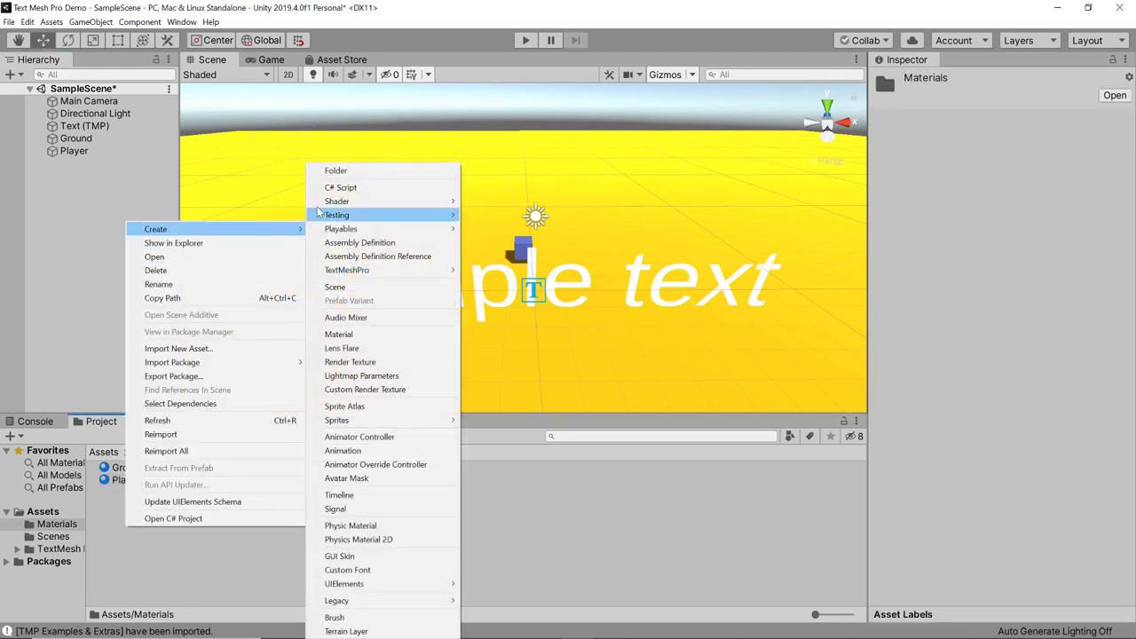
left_click(357, 338)
type("Sky")
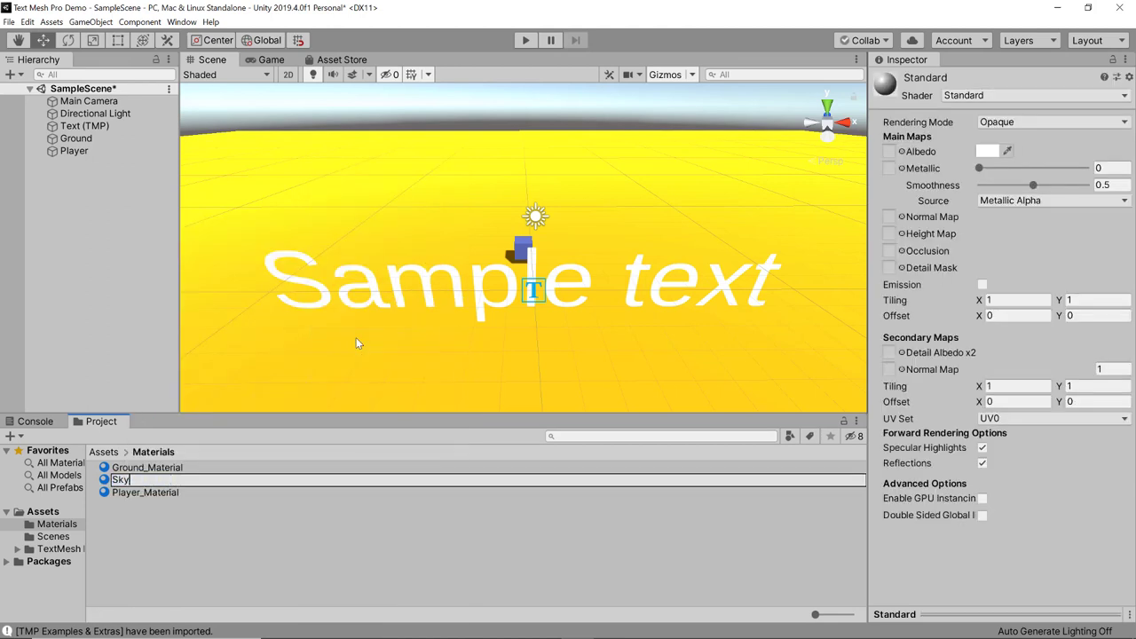
type("box")
key("Return")
Change the skybox material's shader to Skybox/Cubemap
left_click(1053, 95)
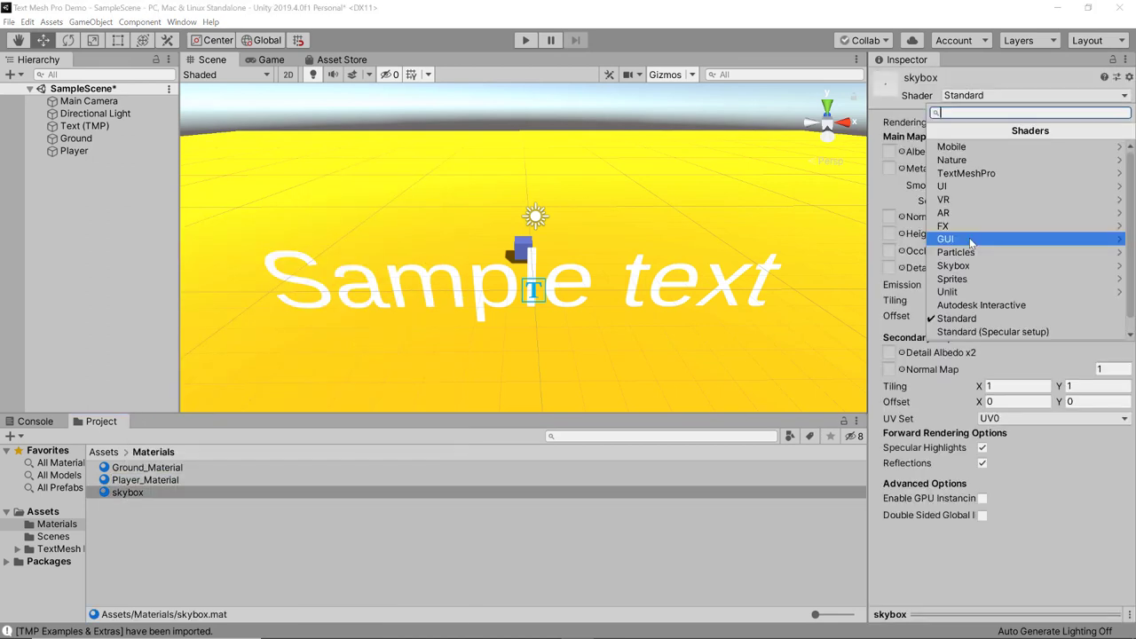
left_click(967, 264)
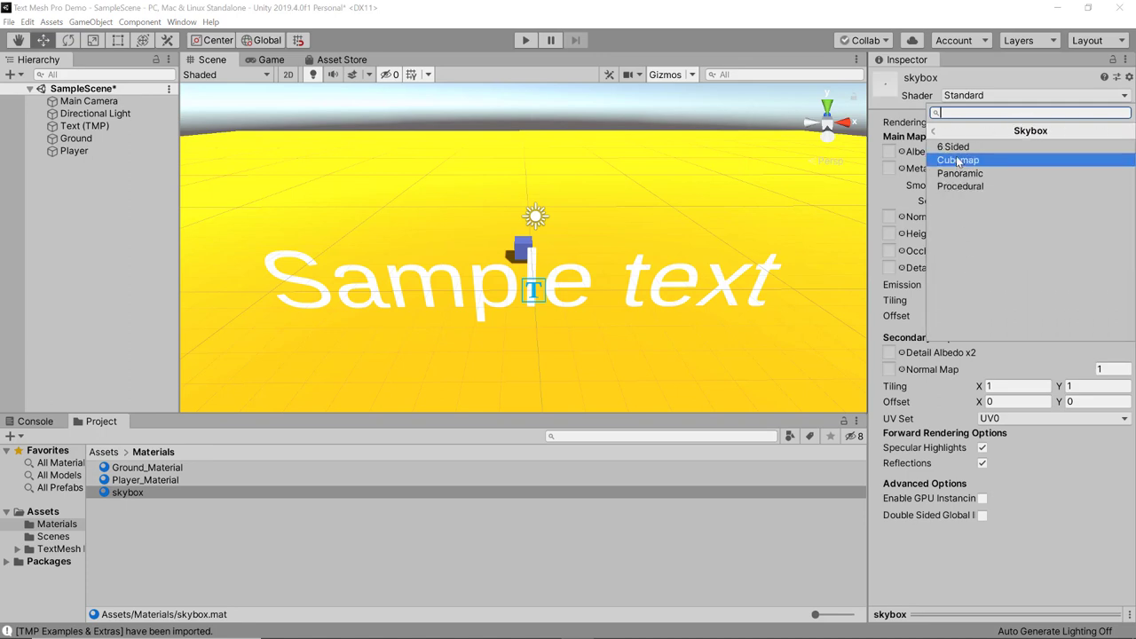
left_click(972, 161)
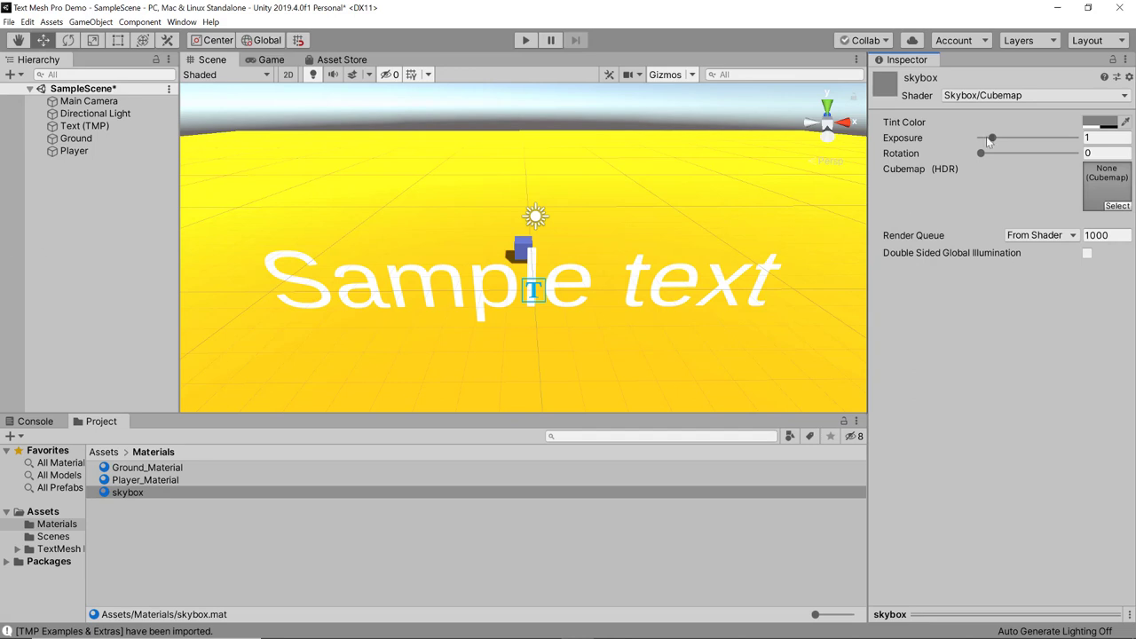
Set the skybox material's tint color to white and its exposure to 2
left_click(1100, 123)
left_click(399, 311)
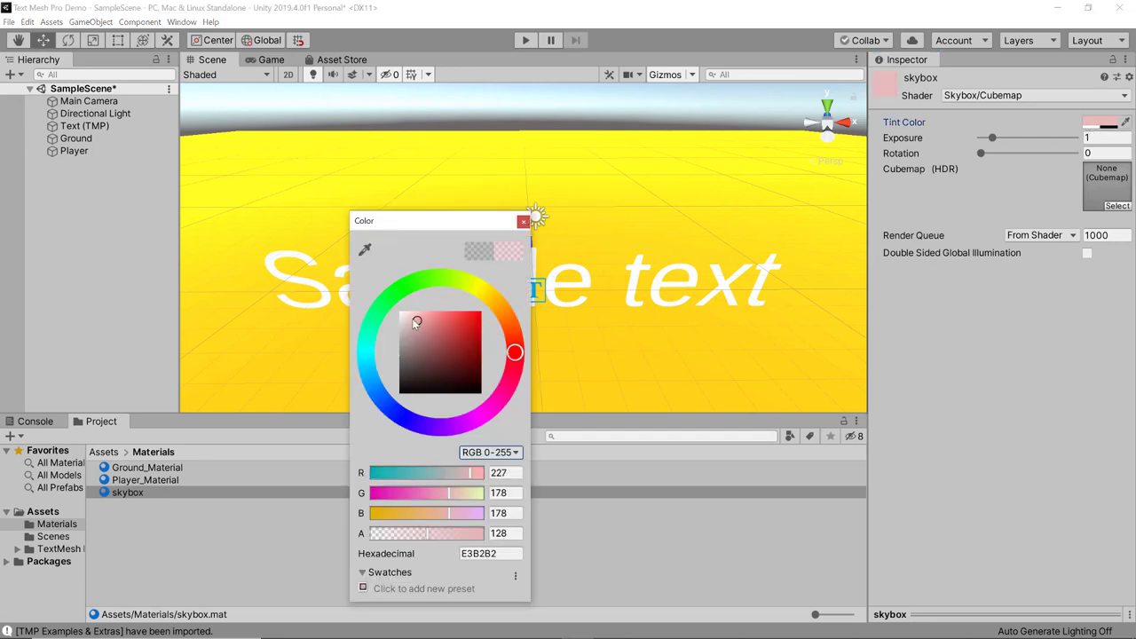
left_click(523, 221)
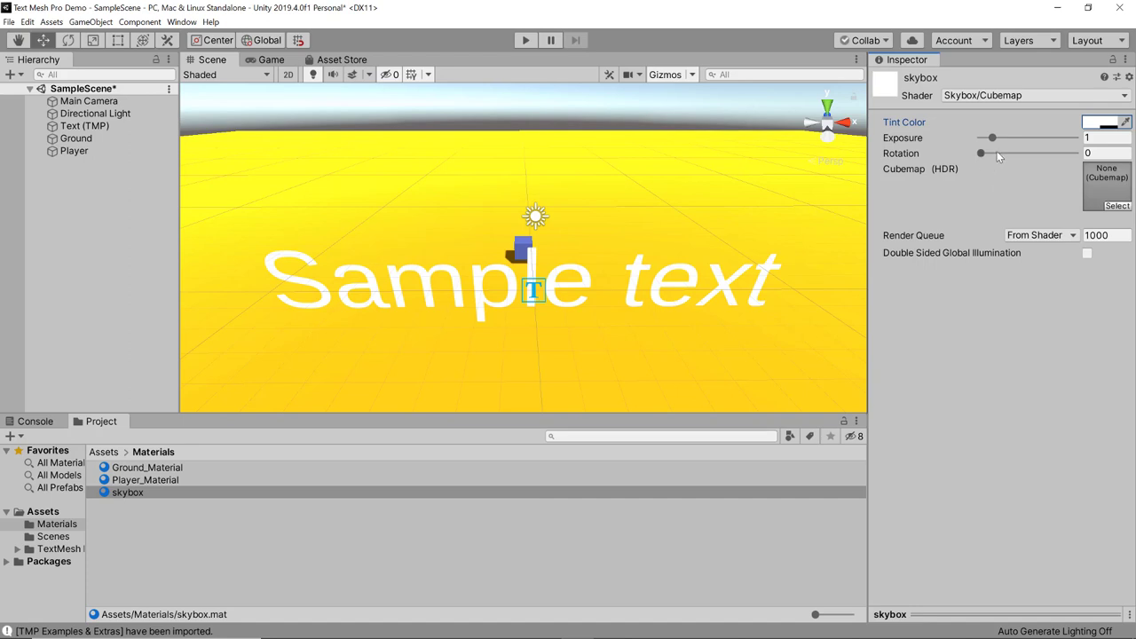
left_click(1099, 138)
type("2")
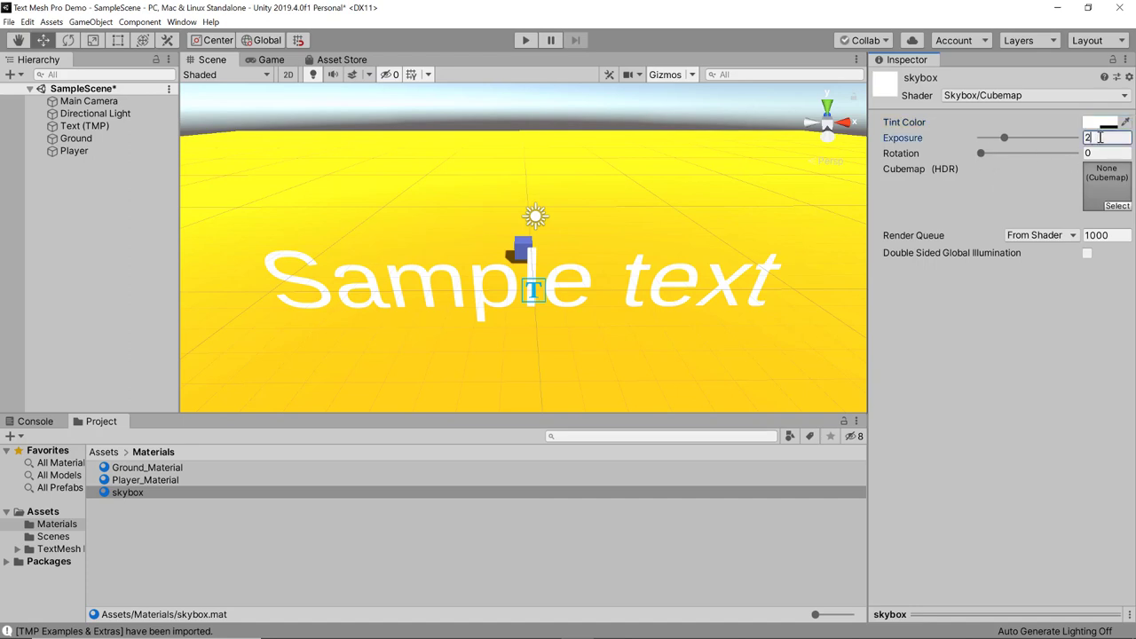
key("Return")
Open the Lighting window, dock it above the Inspector and assign skybox as the scene's skybox material
left_click(182, 22)
mouse_move(223, 151)
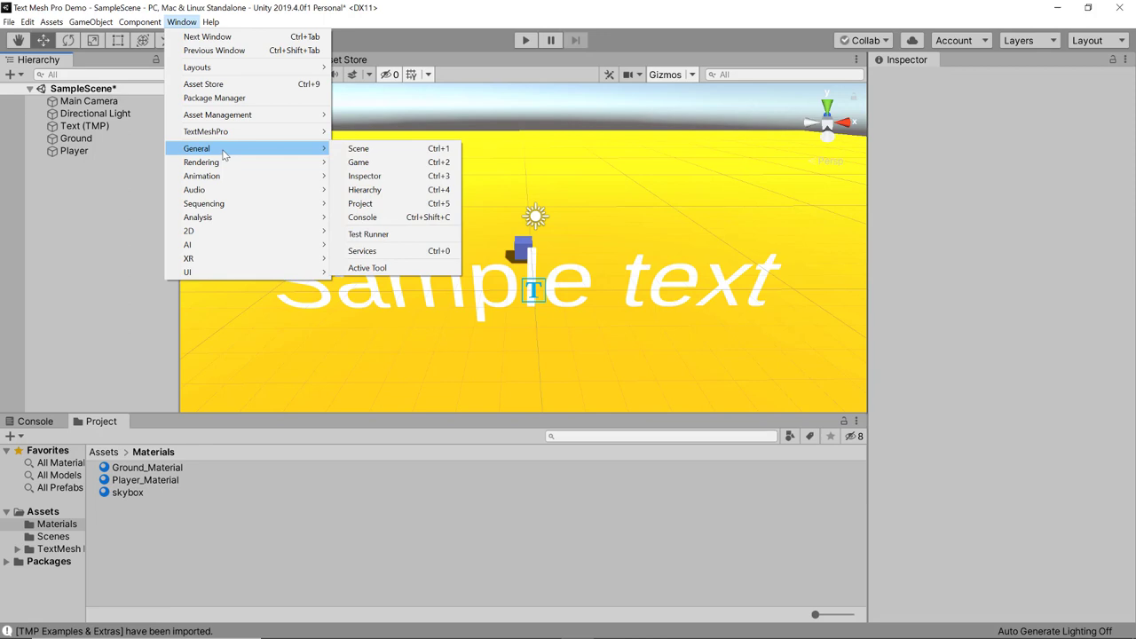
left_click(373, 162)
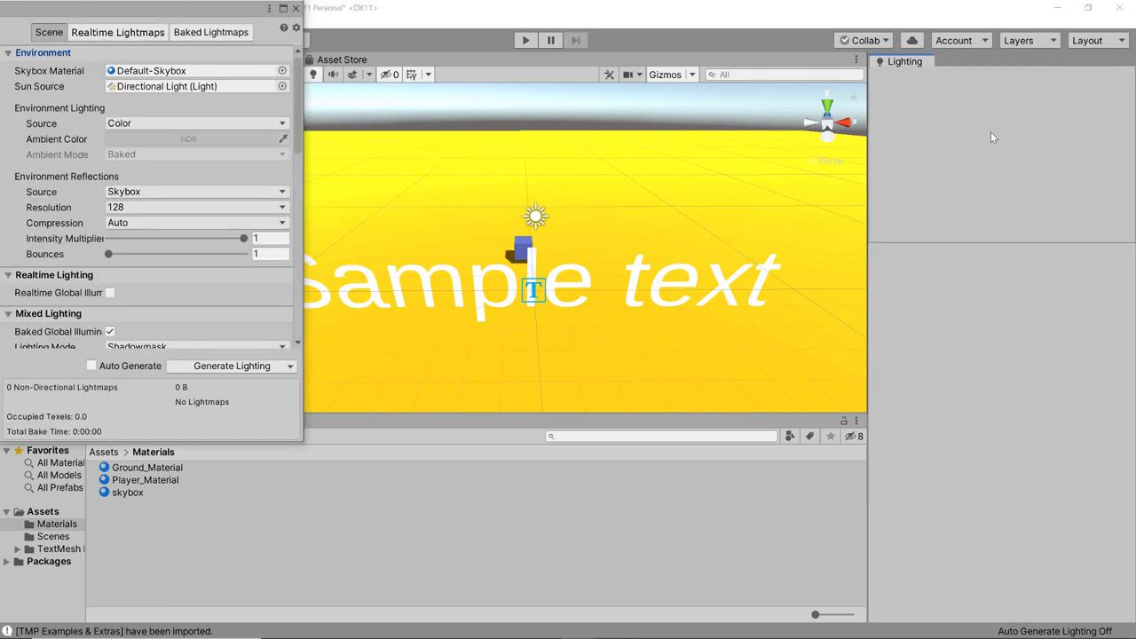
left_click_drag(565, 267, 528, 207)
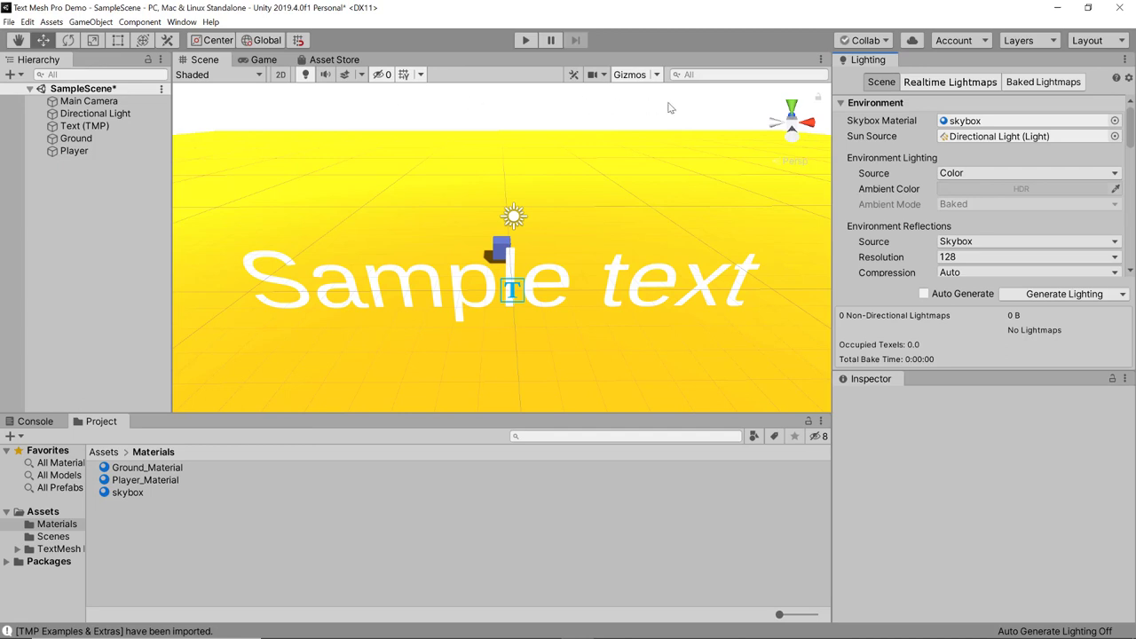
Preview the scene in the Game view, select the text object and dock the Inspector together with the Lighting window
middle_click_drag(669, 200, 411, 299)
scroll(441, 243, "up", 5)
key("w")
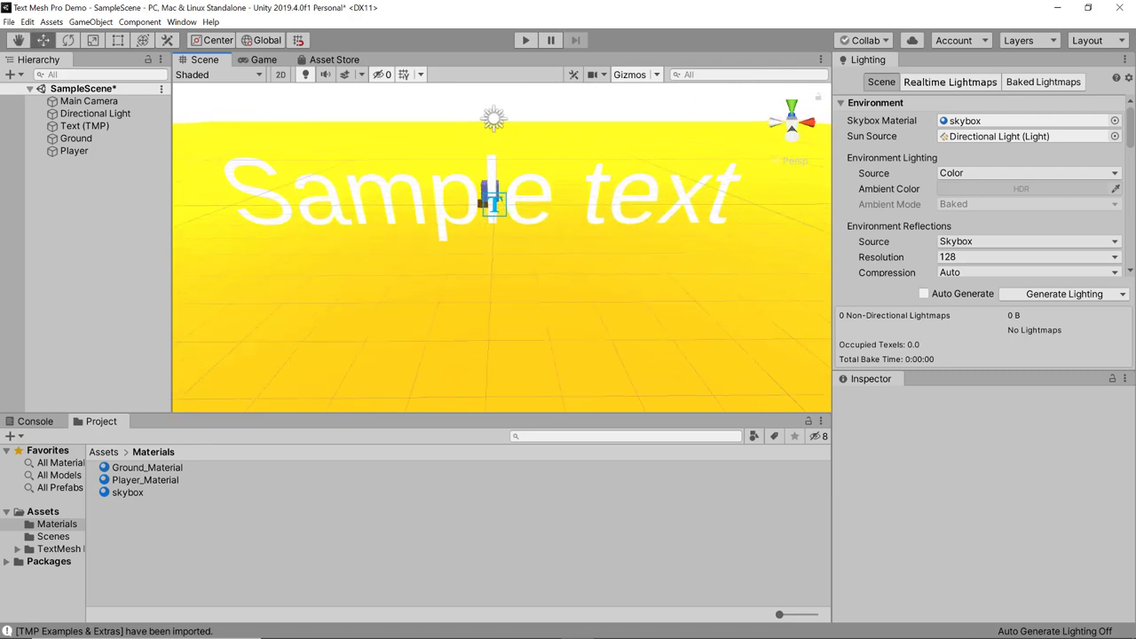
key("ctrl+2")
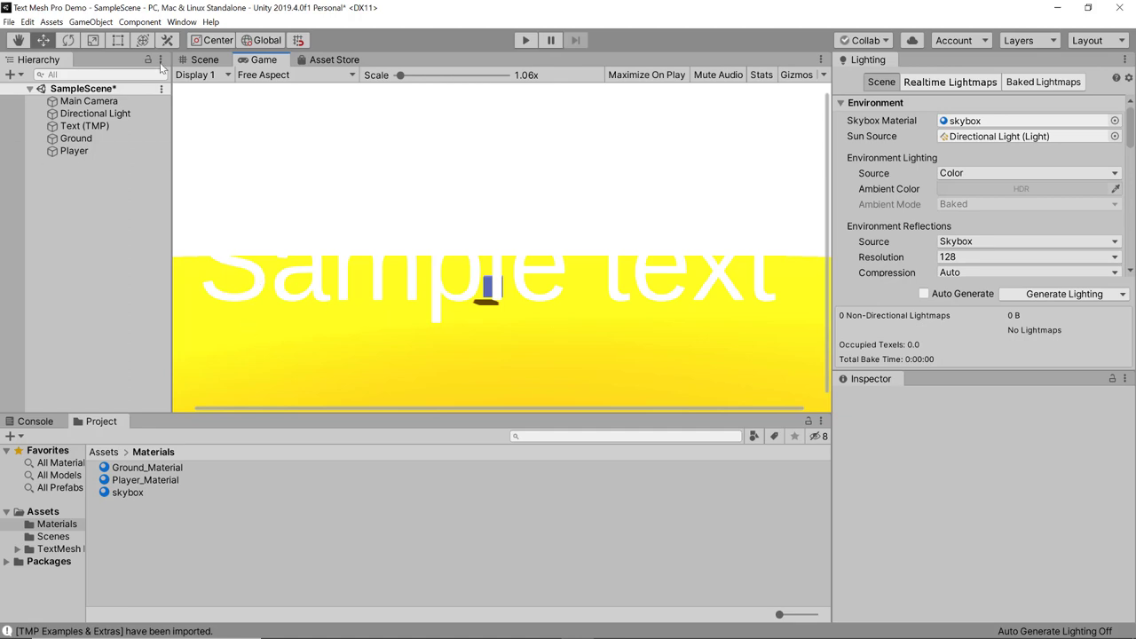
left_click(85, 126)
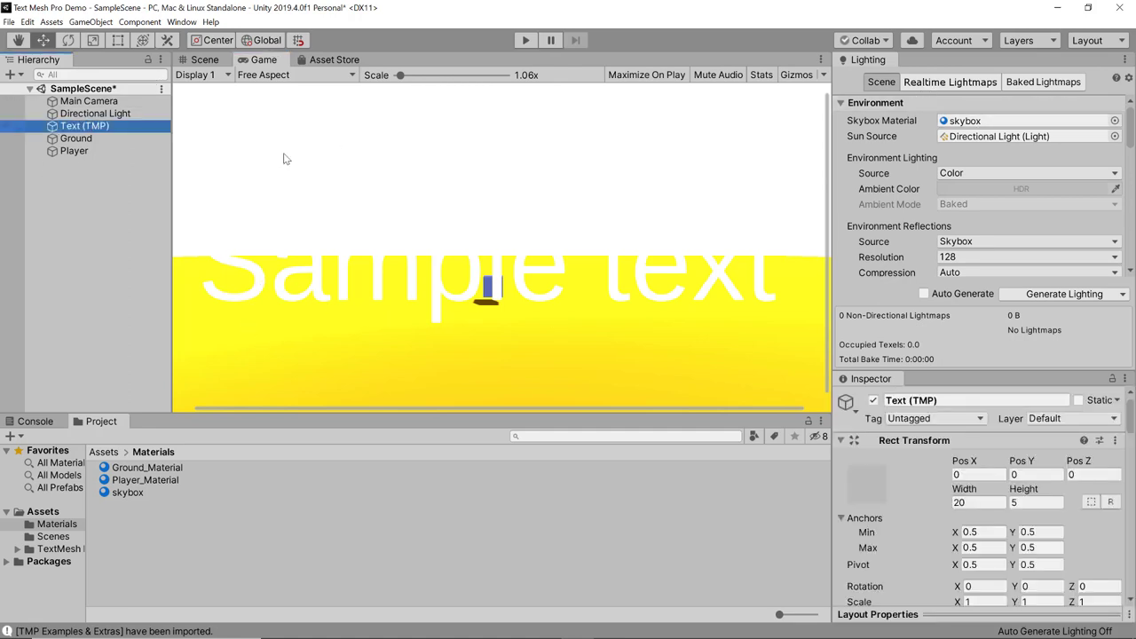
left_click_drag(871, 379, 870, 59)
Rename the text object as Name_TMP_Text and set its width to 15 and height to 2
left_click(924, 81)
key("BackSpace")
type("Name_TMP_Text")
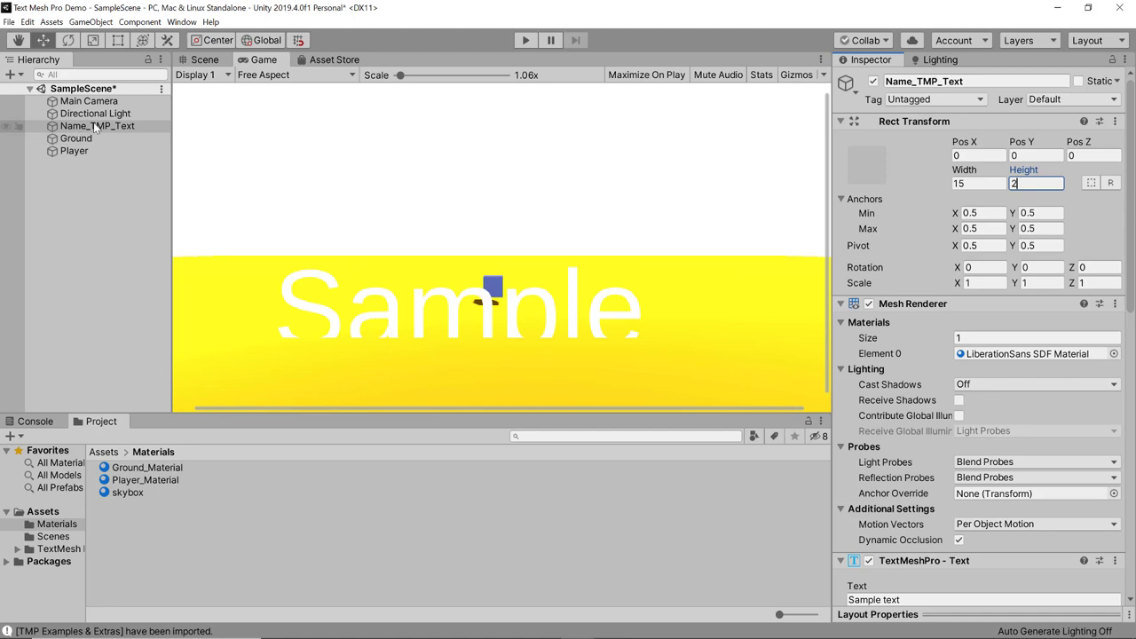
Raise Name_TMP_Text vertically in the Scene view to a Y position of about 1.69
double_click(149, 130)
left_click_drag(464, 158, 453, 189)
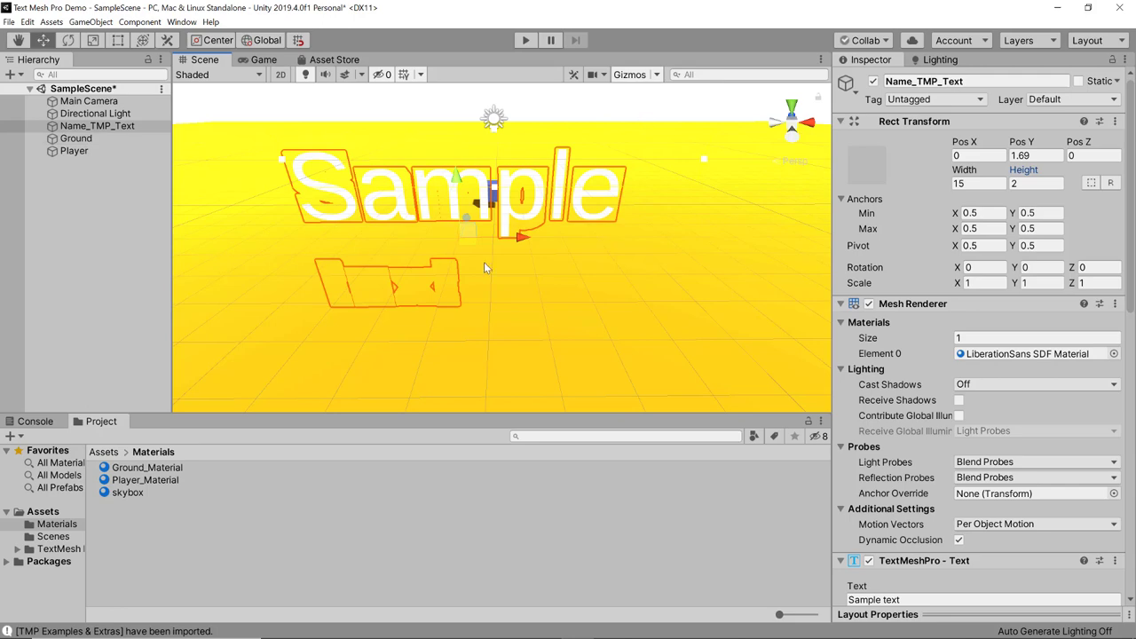
Replace the sample text with the rich text "<color=#6886C5><B>Player</B></color> One"
scroll(912, 290, "down", 10)
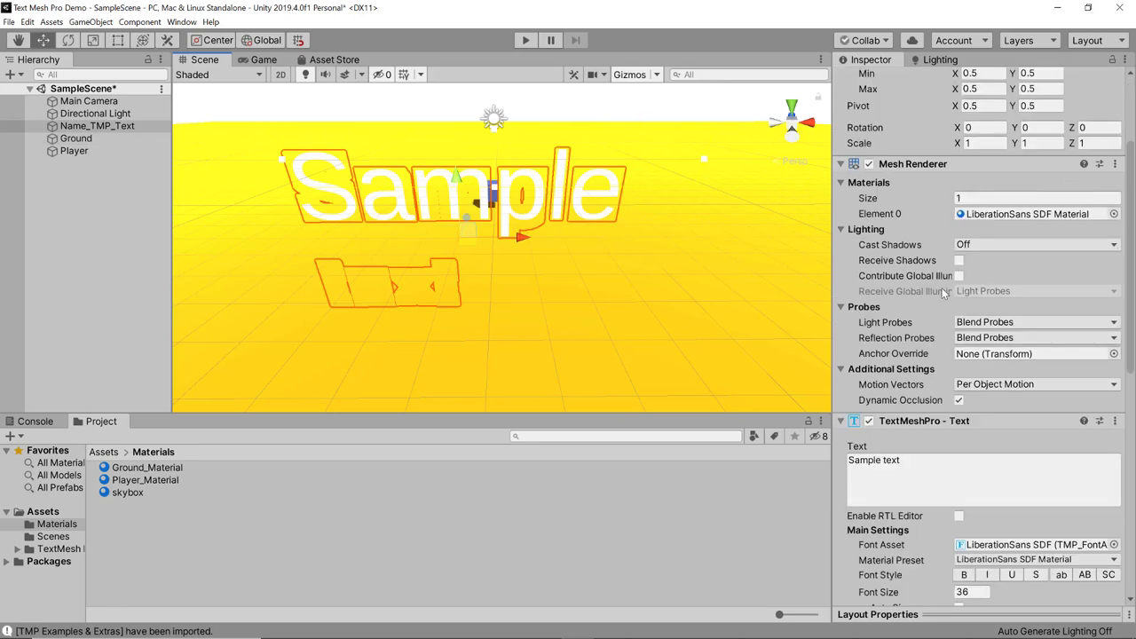
scroll(912, 290, "up", 5)
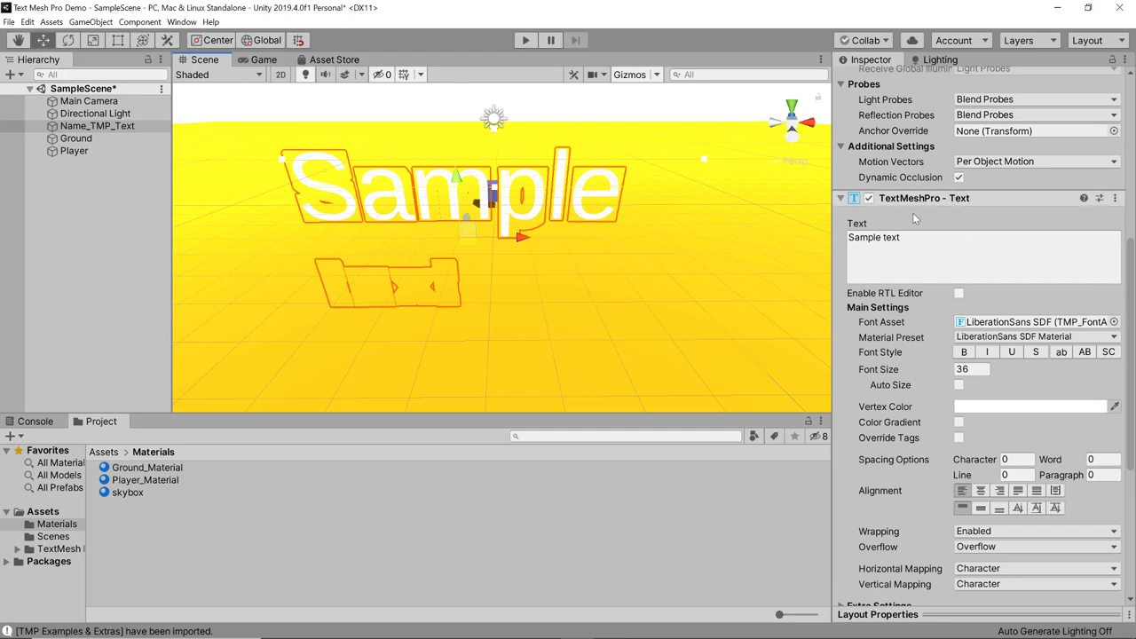
left_click(932, 246)
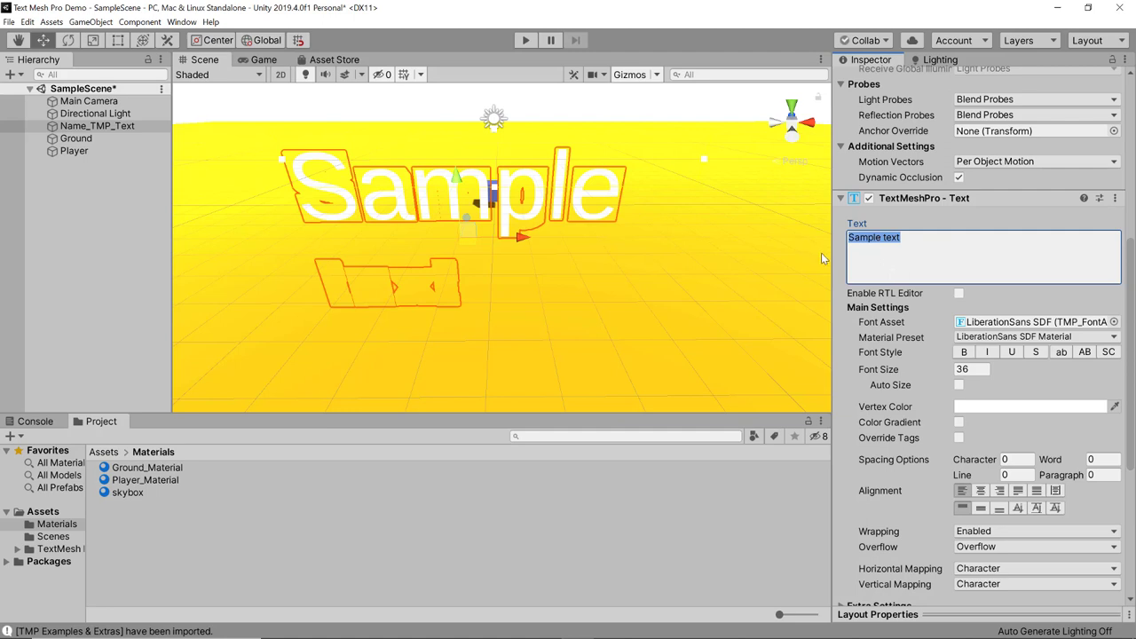
type("<color=#6B86C5><B>Player</B></color> One")
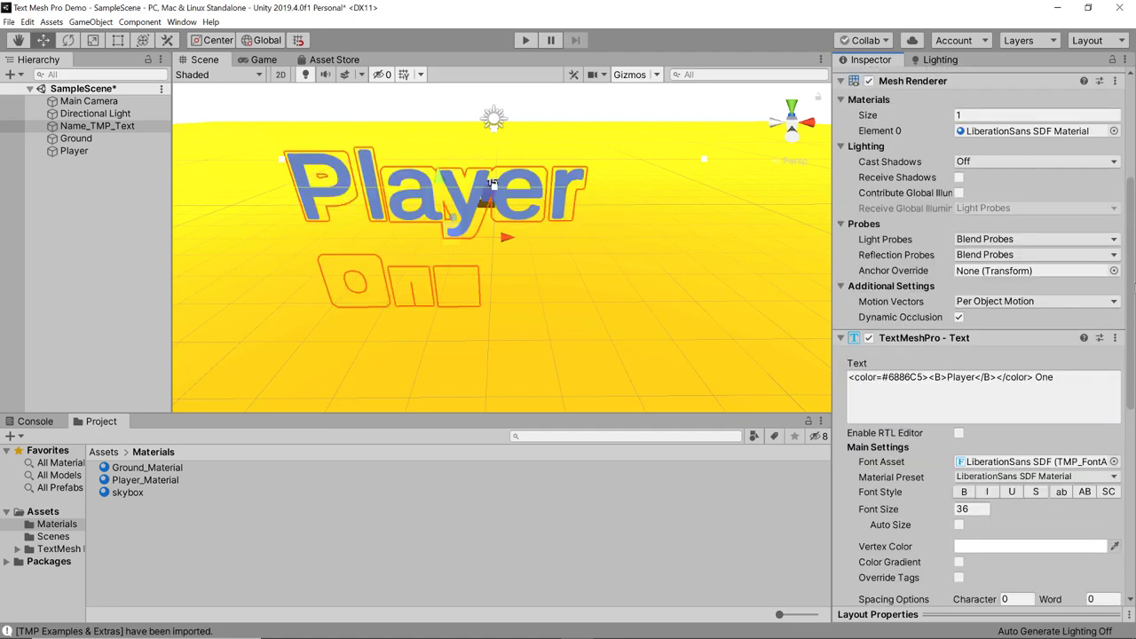
Review the color and bold tags in the text markup and set the font size to 15
left_click(902, 379)
left_click_drag(925, 379, 882, 388)
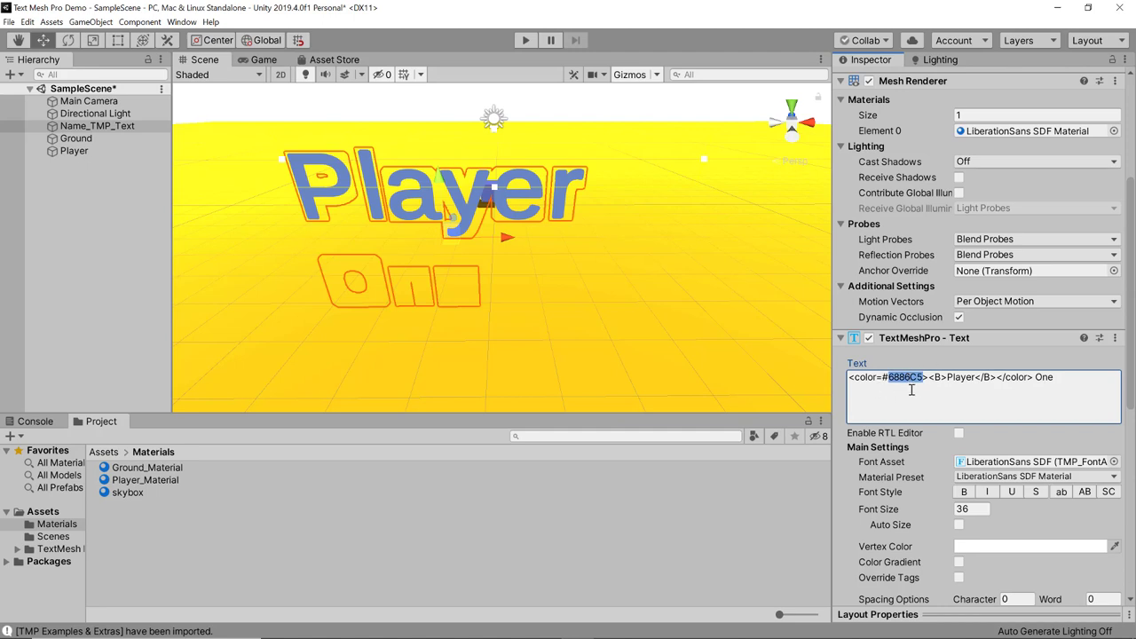
double_click(940, 380)
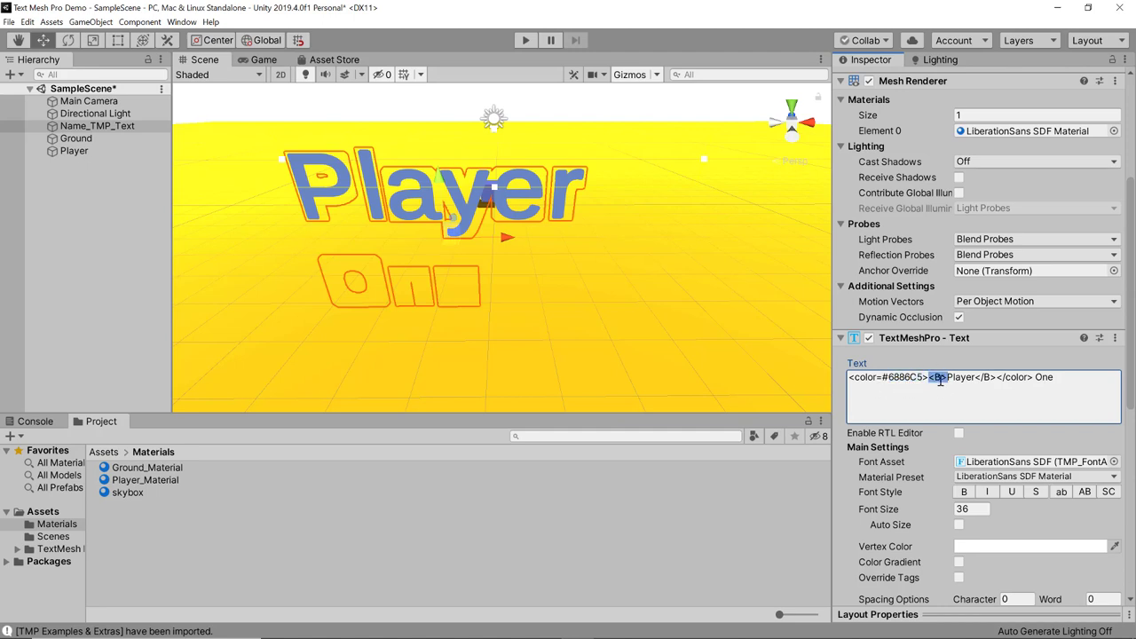
double_click(961, 379)
double_click(1043, 379)
left_click(1042, 378)
left_click(959, 510)
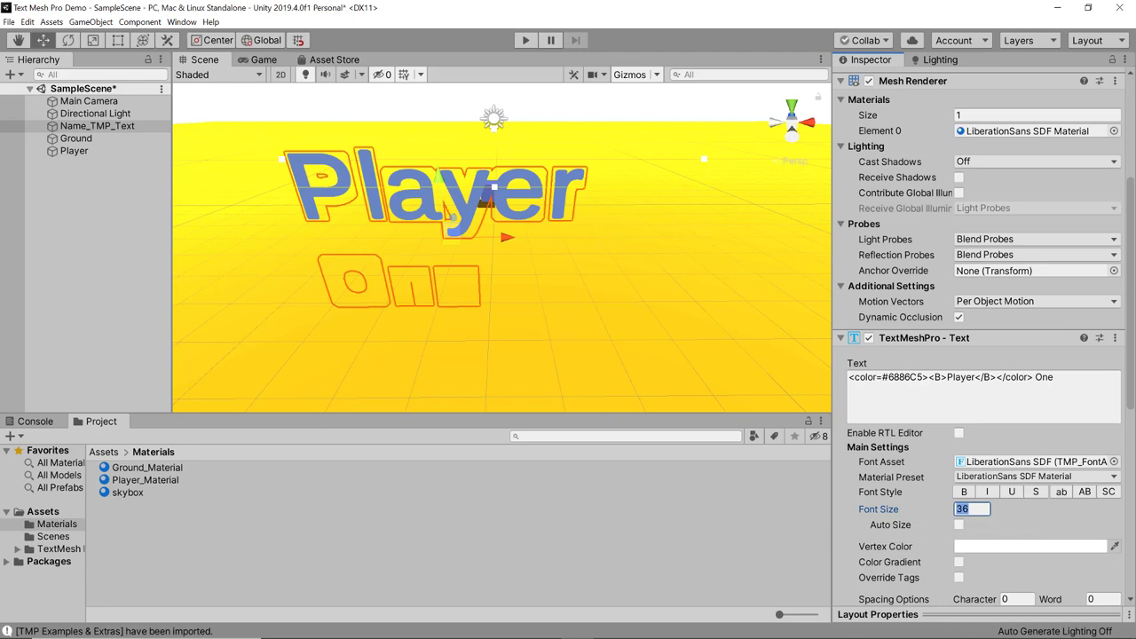
type("15")
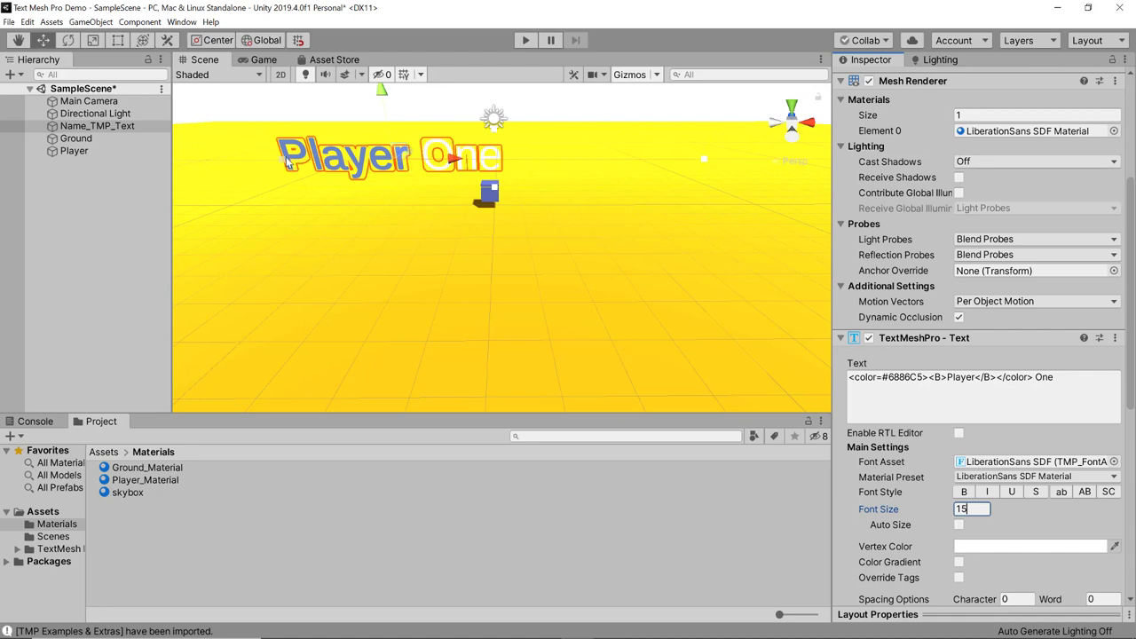
Try the RTL Editor option on Name_TMP_Text and undo it
left_click_drag(931, 376, 849, 377)
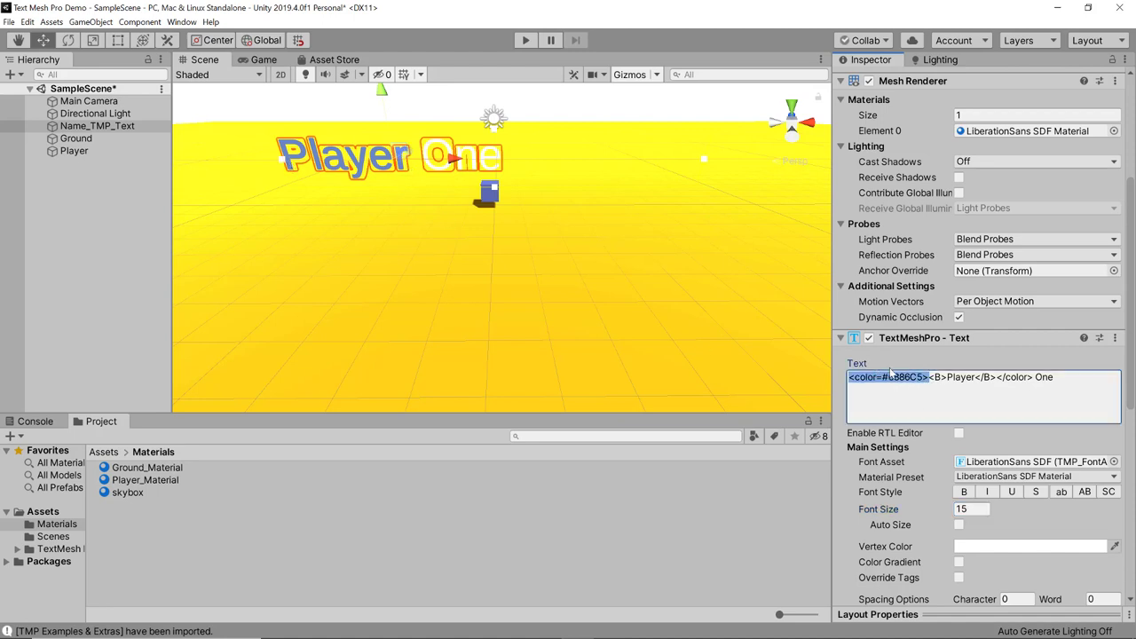
double_click(1042, 378)
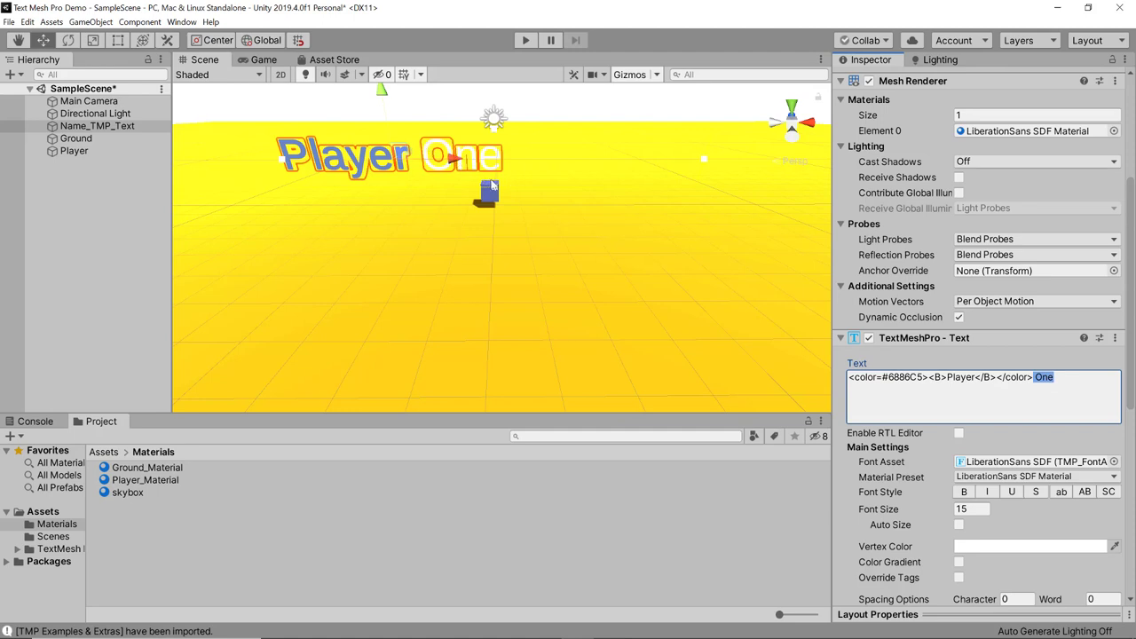
left_click(959, 432)
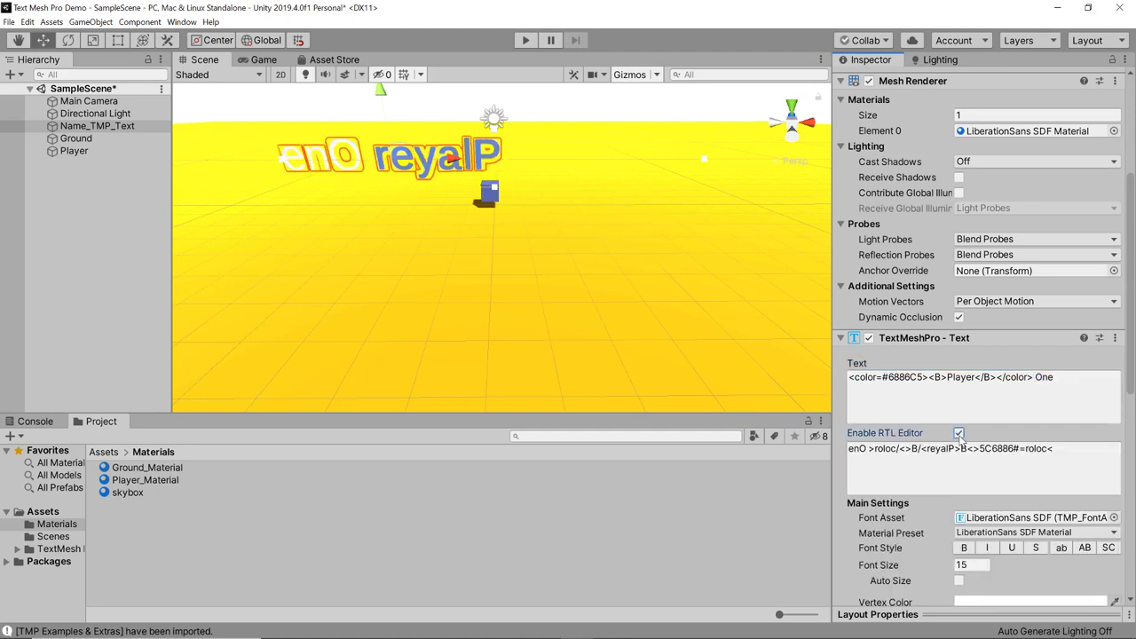
key("ctrl+z")
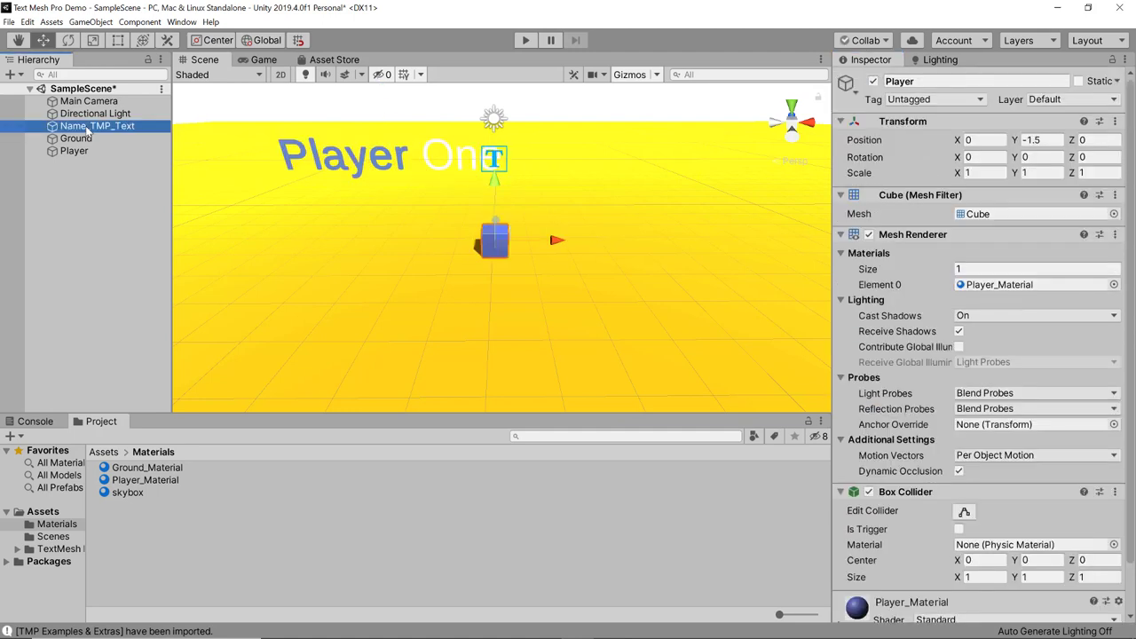
Lower the Player cube to a Y position of -1.5 and set Name_TMP_Text's Y position to 0
left_click(512, 142)
left_click(1034, 155)
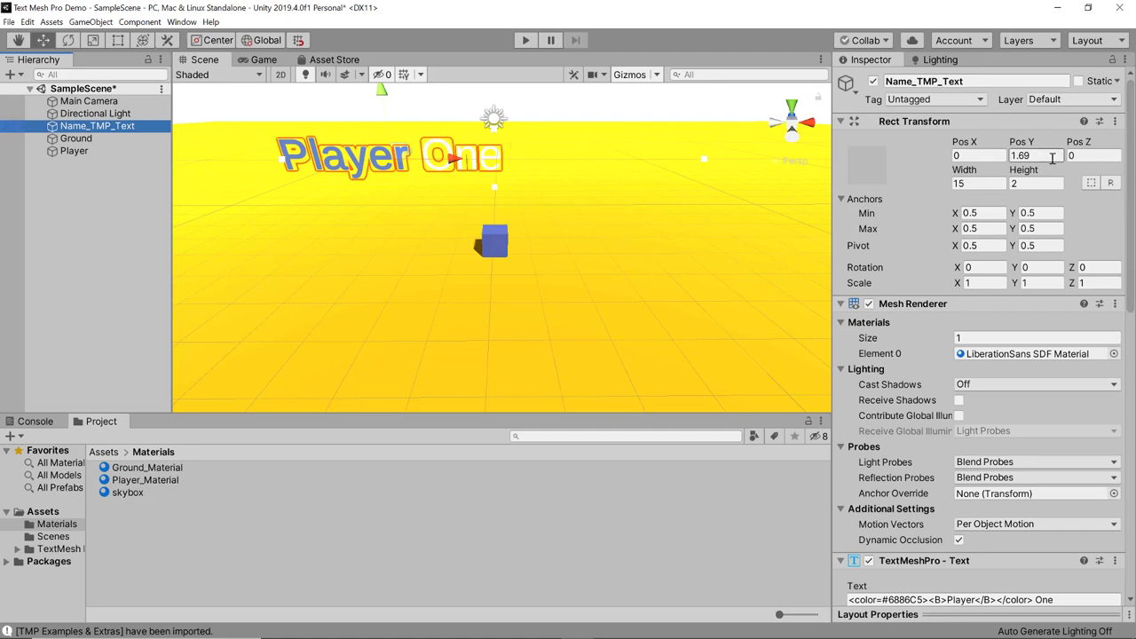
type("0")
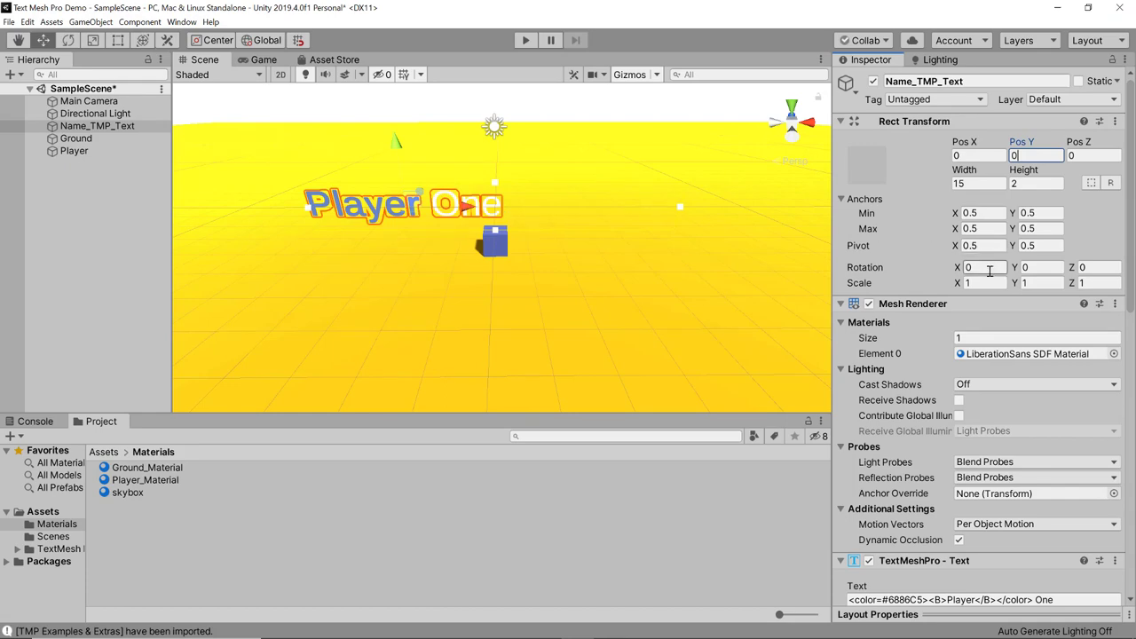
Enable Auto Size for the Player One text and center it horizontally
scroll(968, 266, "down", 8)
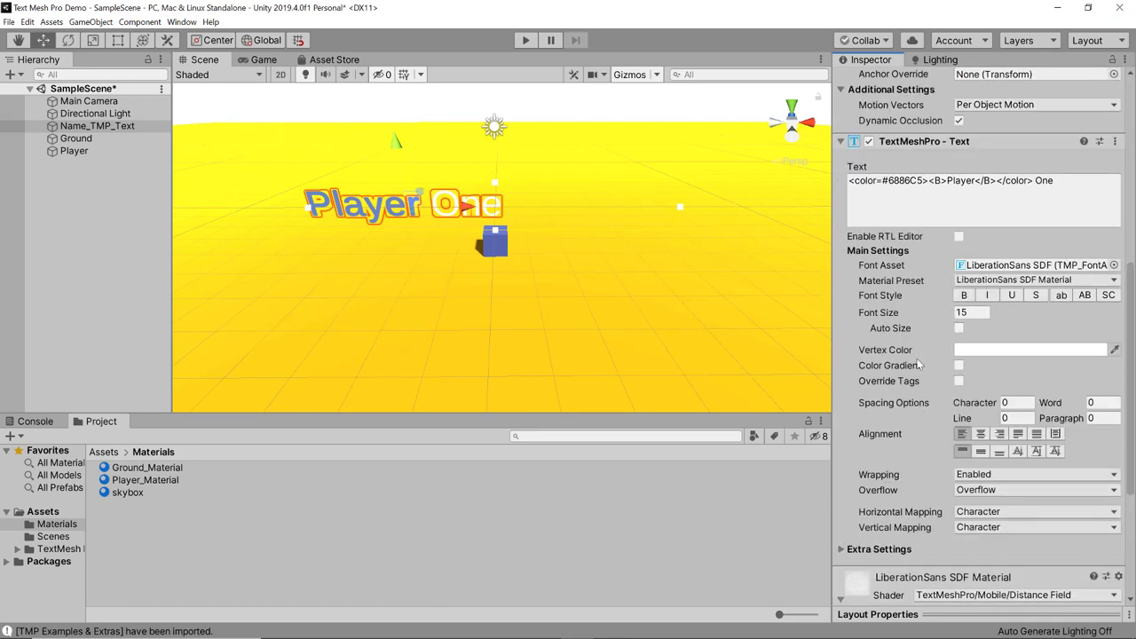
left_click(959, 328)
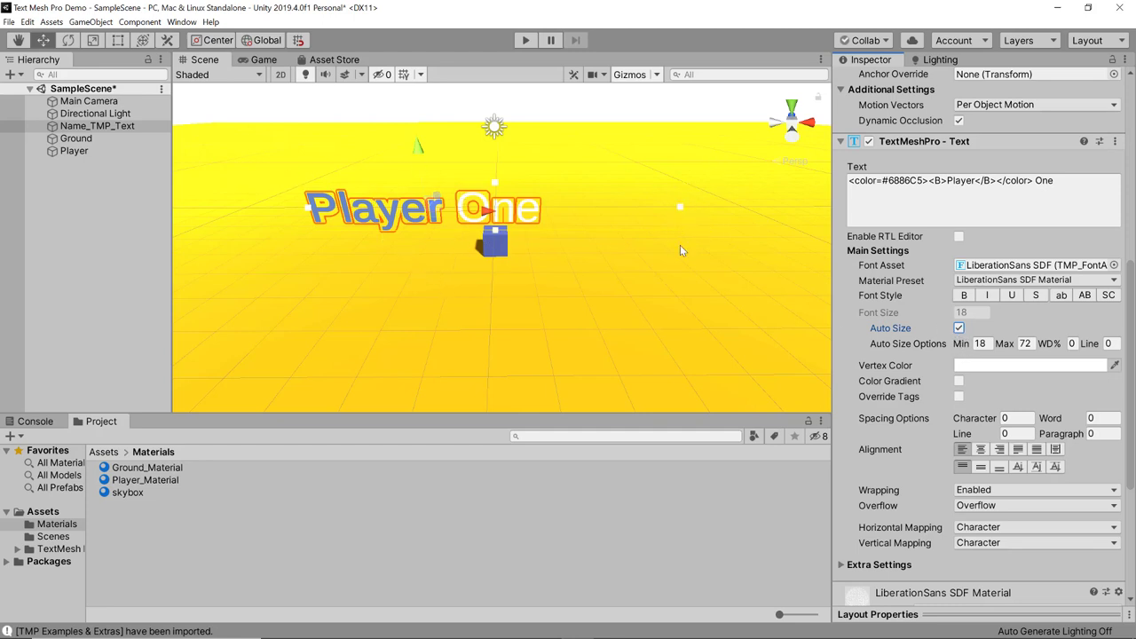
left_click(982, 450)
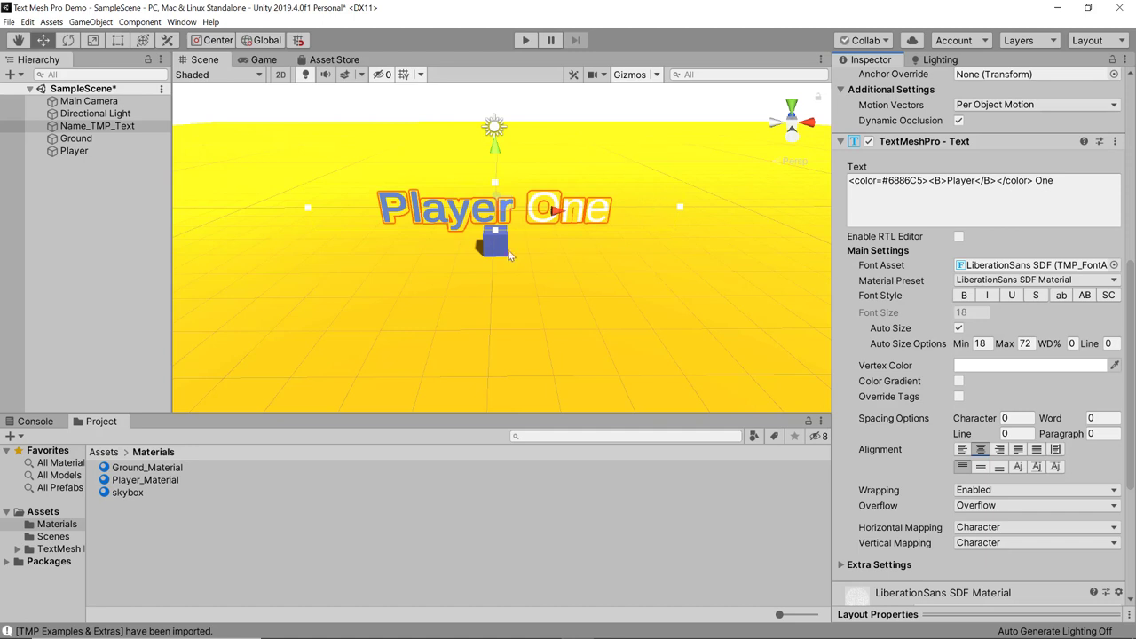
Make Name_TMP_Text a child of Player and apply the uppercase font style to the text
left_click(263, 60)
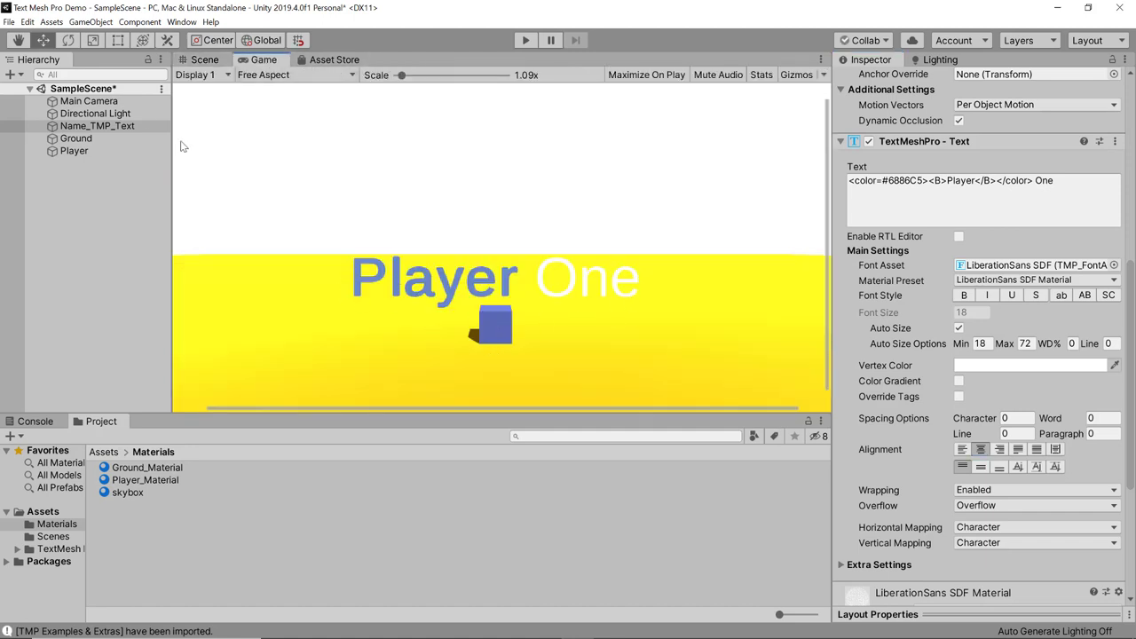
left_click_drag(77, 129, 78, 152)
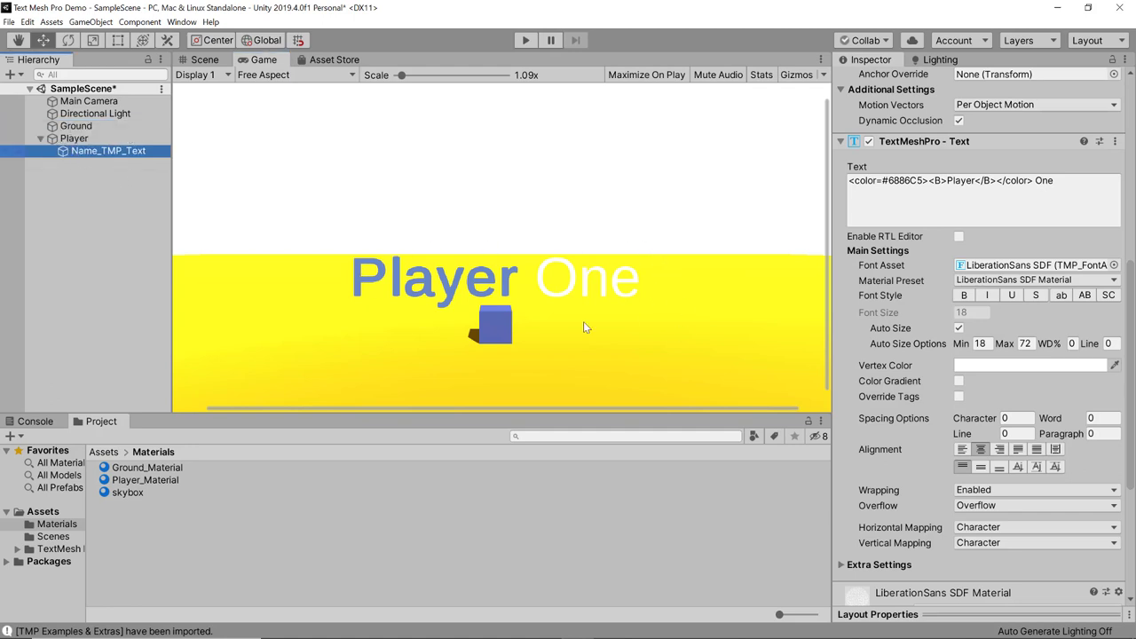
left_click(205, 59)
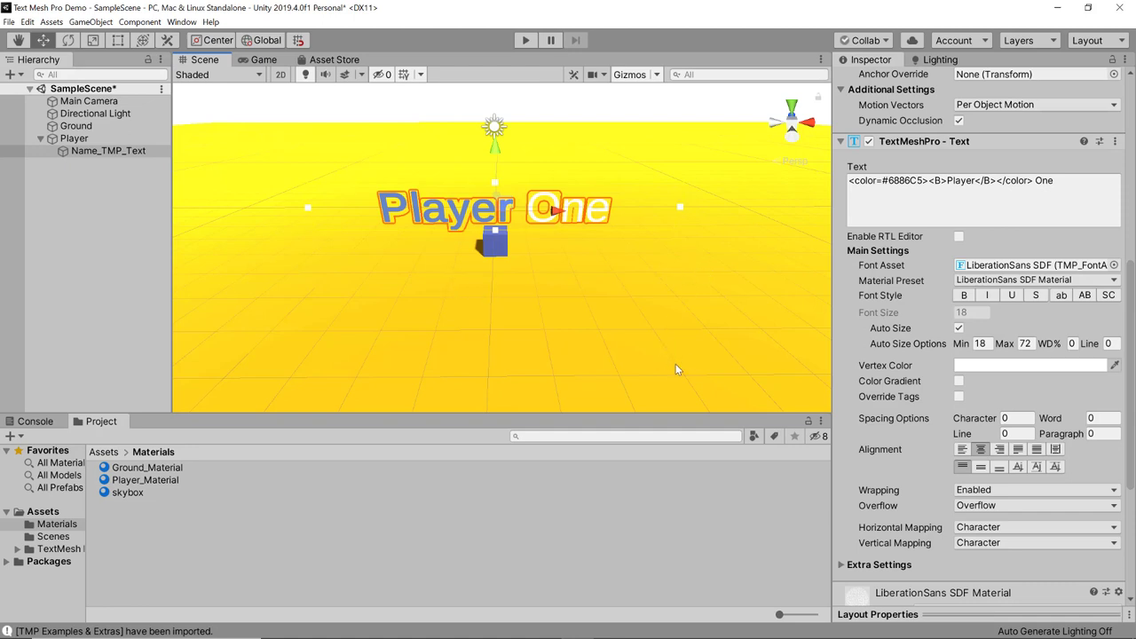
left_click(1085, 297)
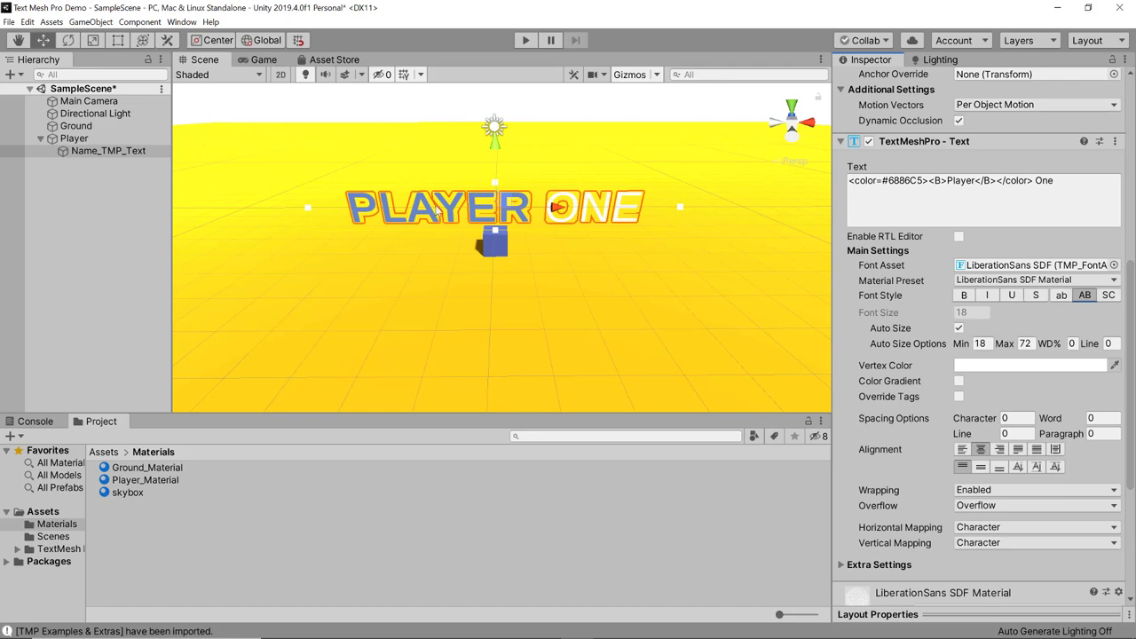
Set the vertex color of Name_TMP_Text to the pinkish red EC0764
left_click(623, 166)
left_click(490, 175)
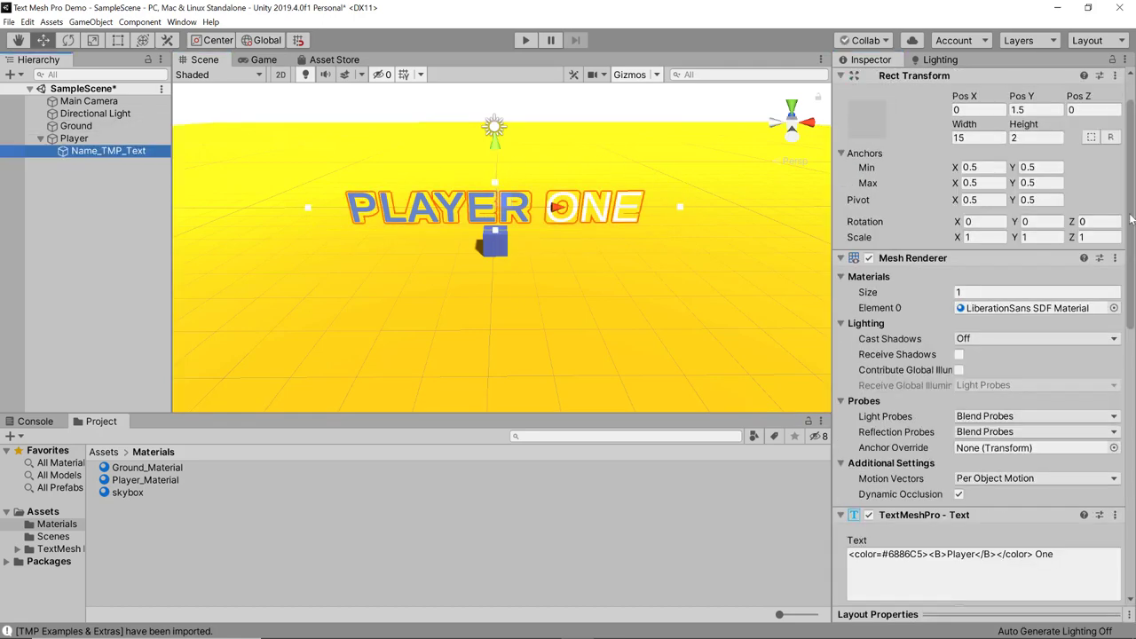
scroll(981, 373, "down", 10)
left_click(1030, 266)
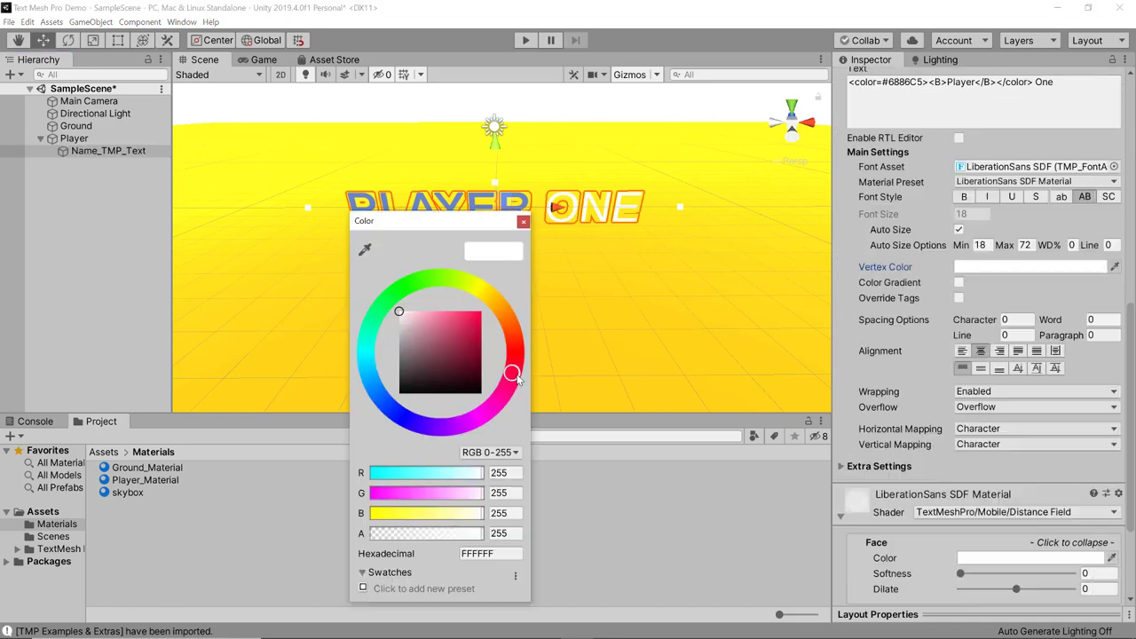
left_click_drag(468, 366, 482, 322)
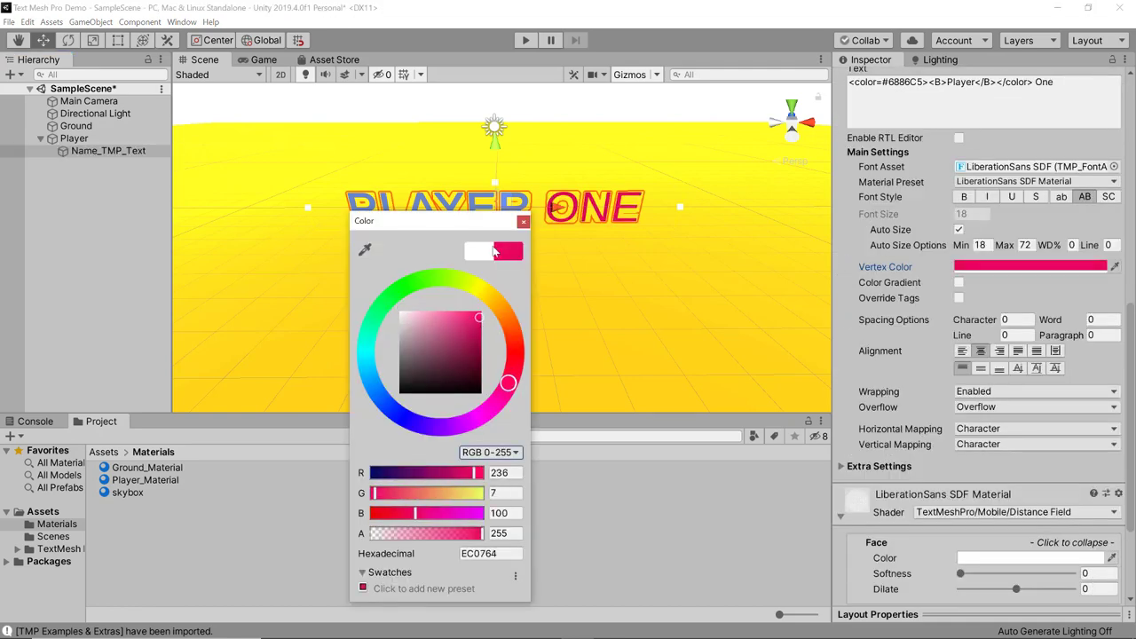
left_click(523, 222)
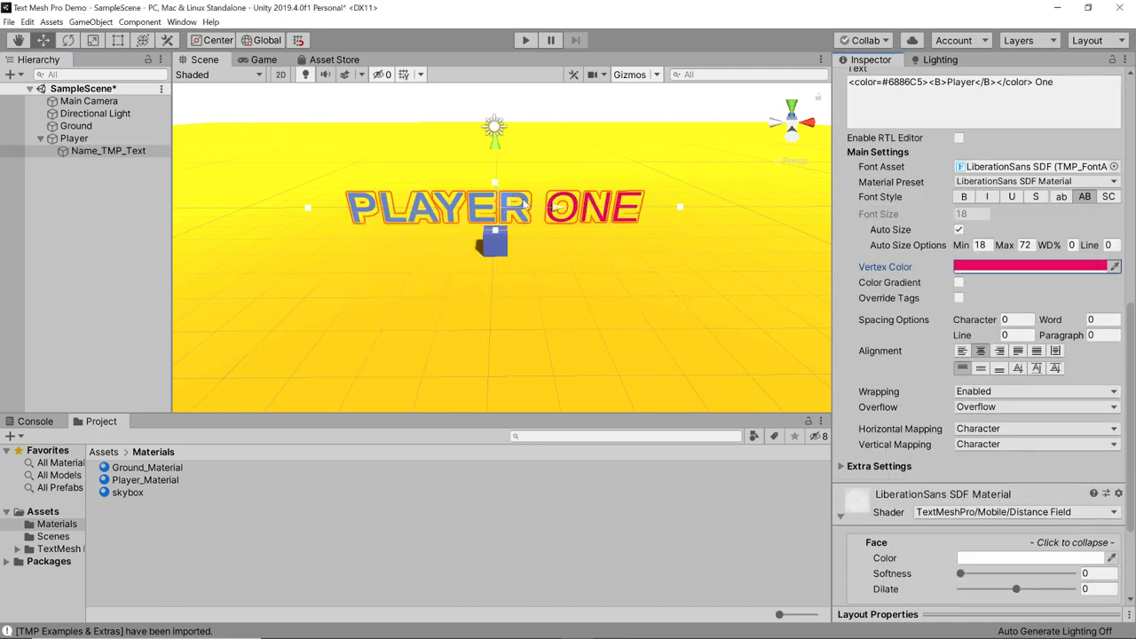
Examine the hex code in the text's color tag alongside the vertex color setting
scroll(923, 266, "up", 3)
scroll(924, 266, "up", 3)
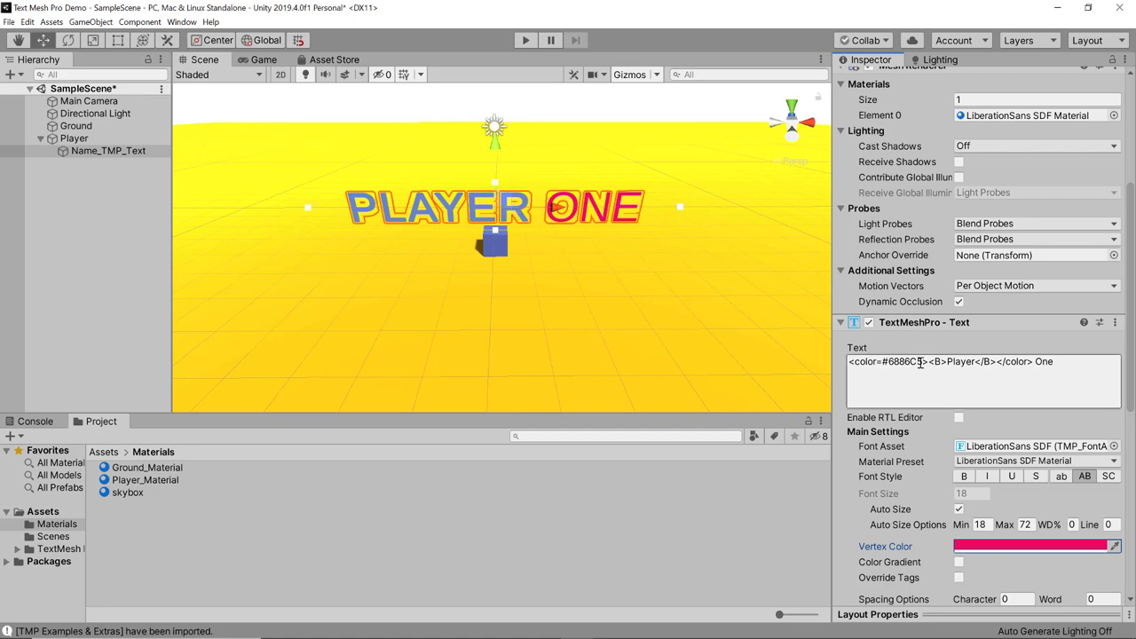
left_click_drag(923, 363, 888, 363)
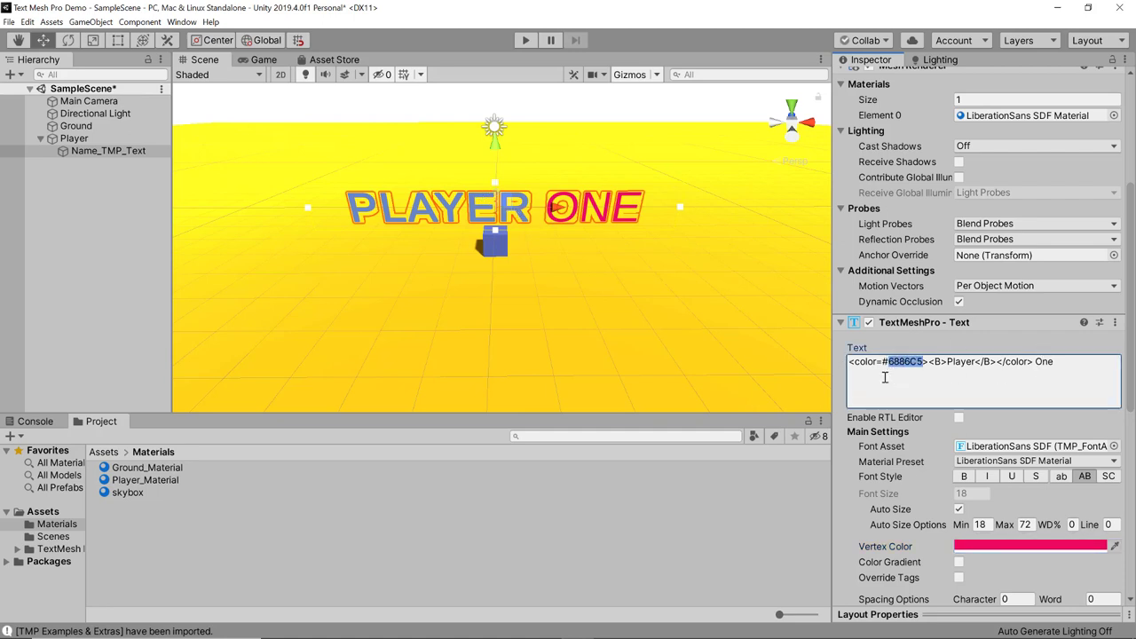
scroll(942, 388, "down", 6)
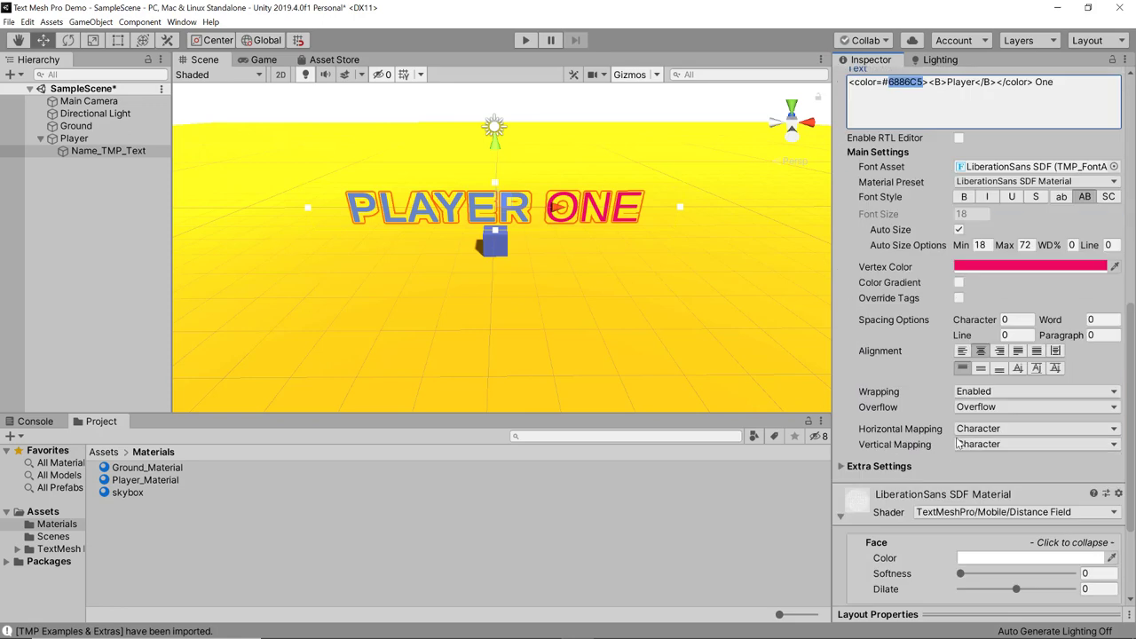
scroll(922, 323, "up", 3)
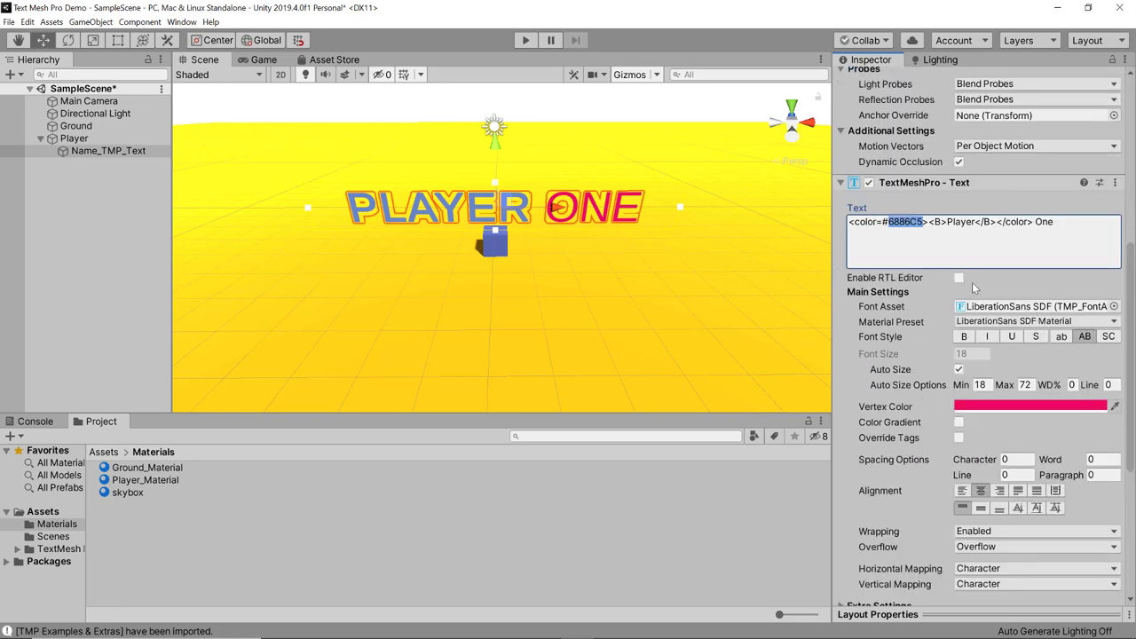
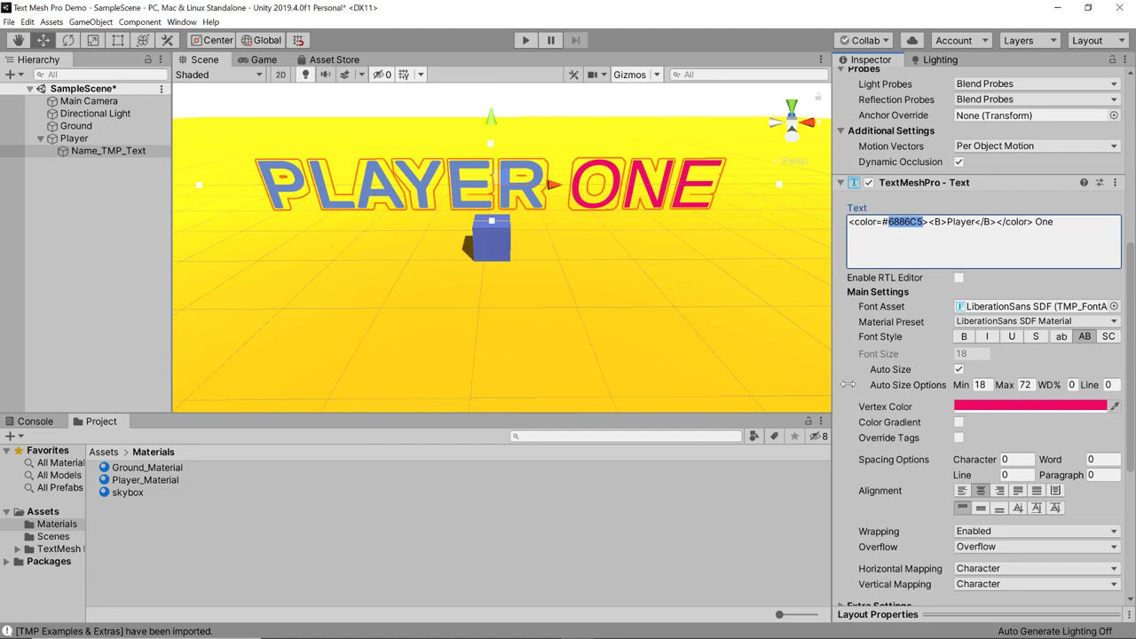
Enable Color Gradient on Name_TMP_Text and assign the Yellow to Orange - Vertical color preset
left_click(959, 422)
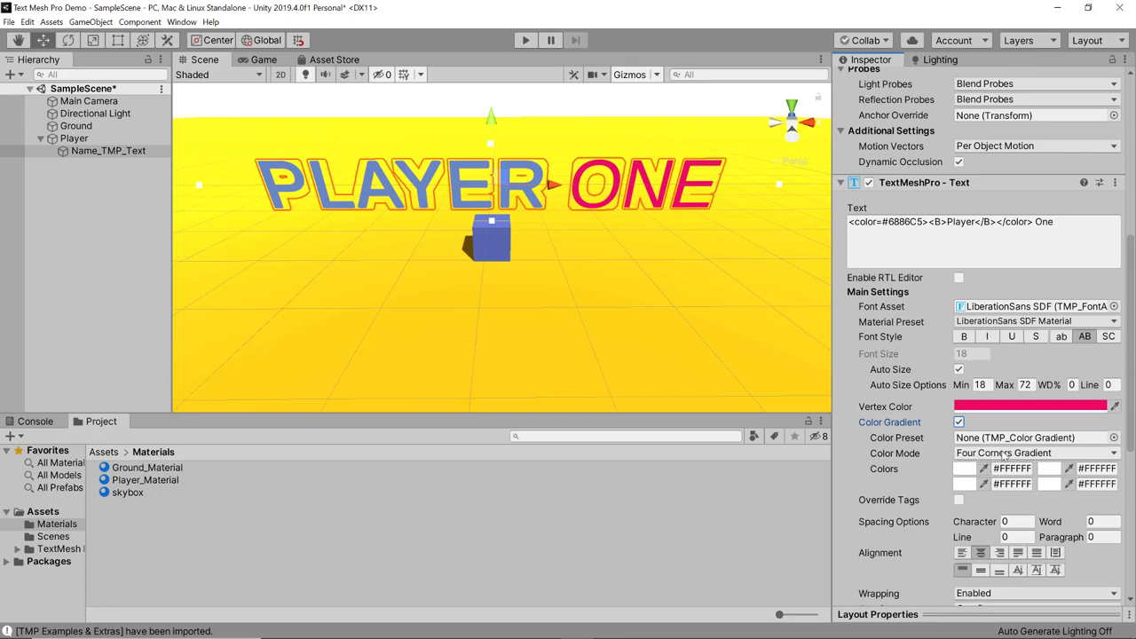
left_click(994, 438)
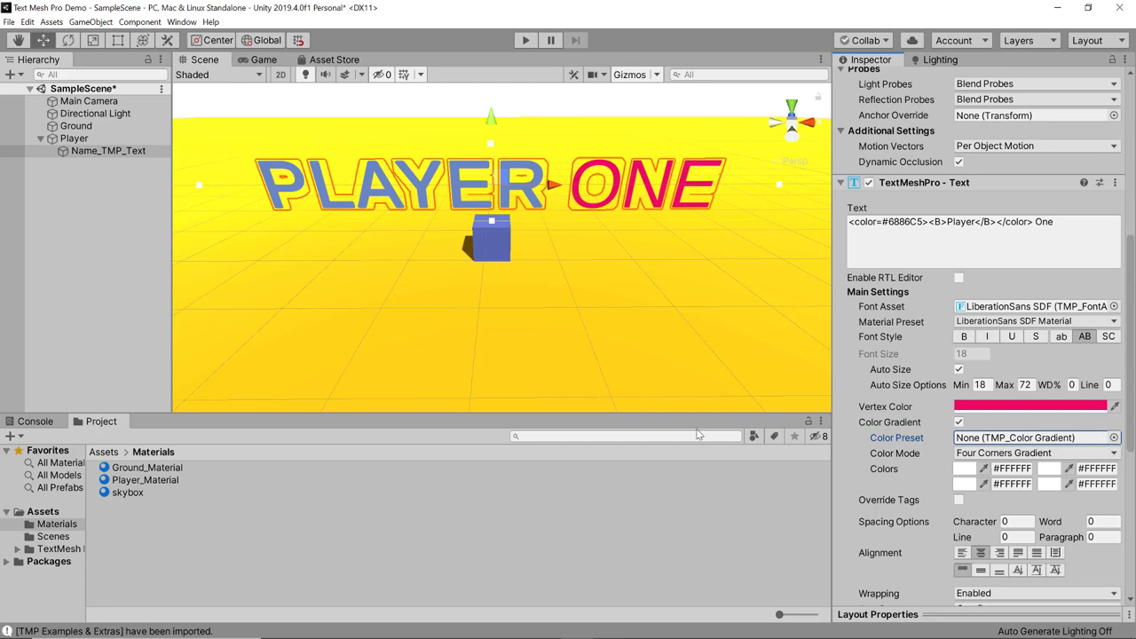
key("Return")
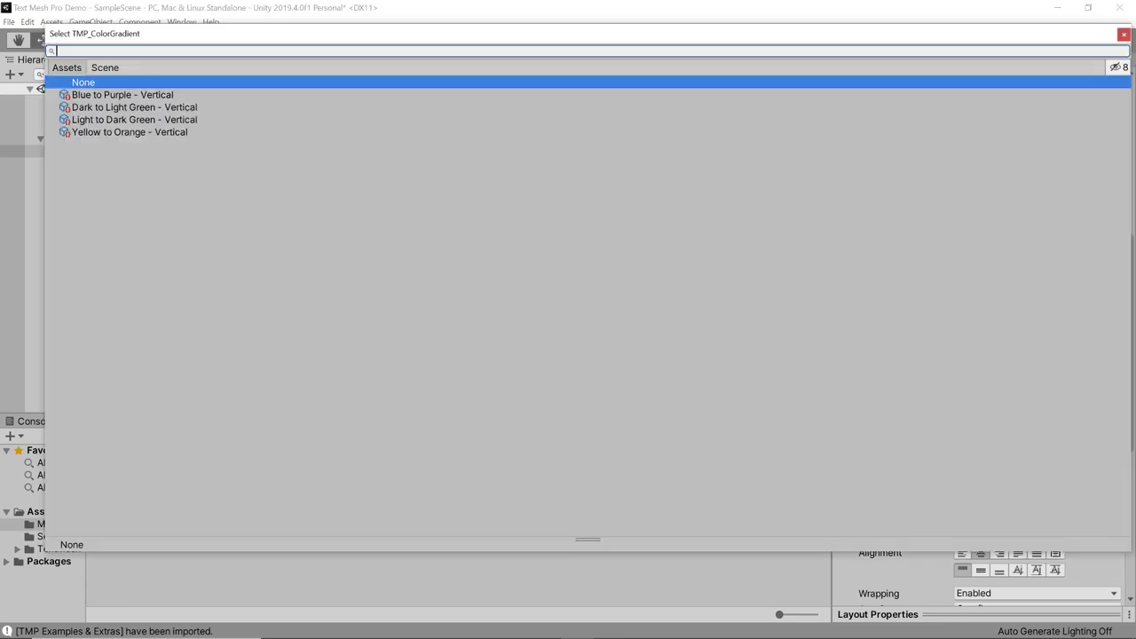
left_click(127, 133)
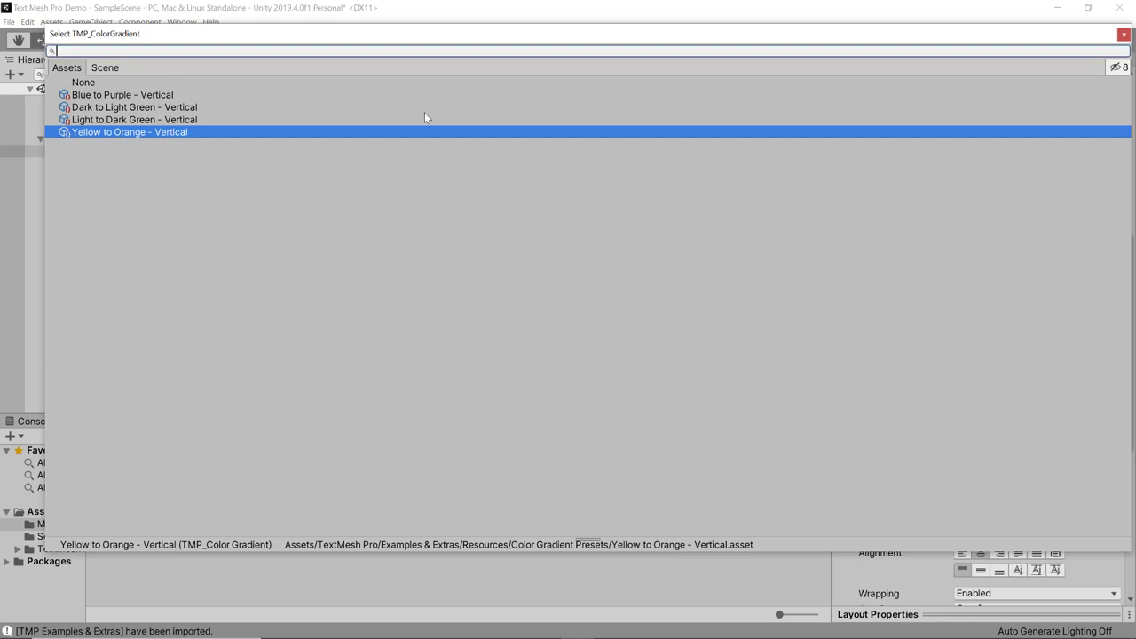
left_click(1124, 34)
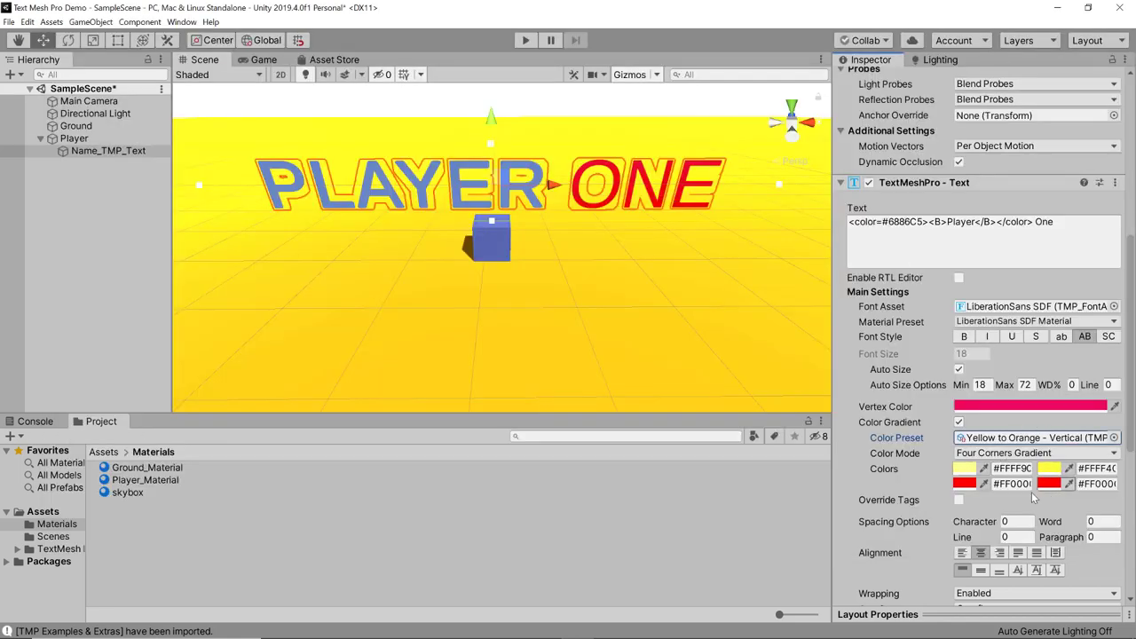
Set the two lower corner colors of the gradient to blue 0028FF and black 000000
left_click(964, 484)
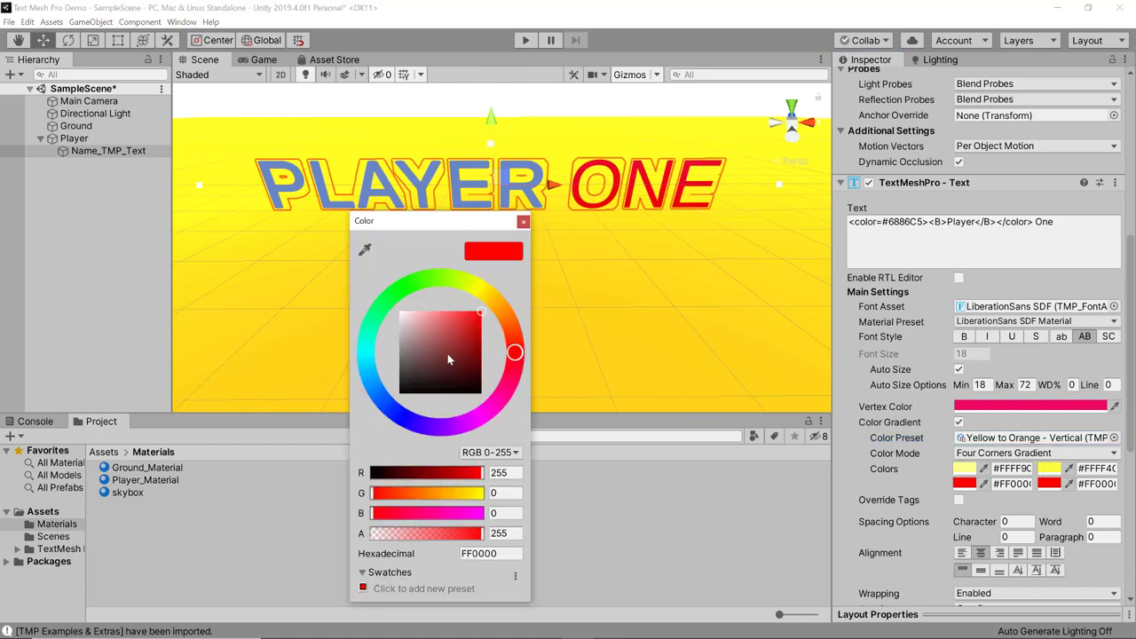
type("0028FF")
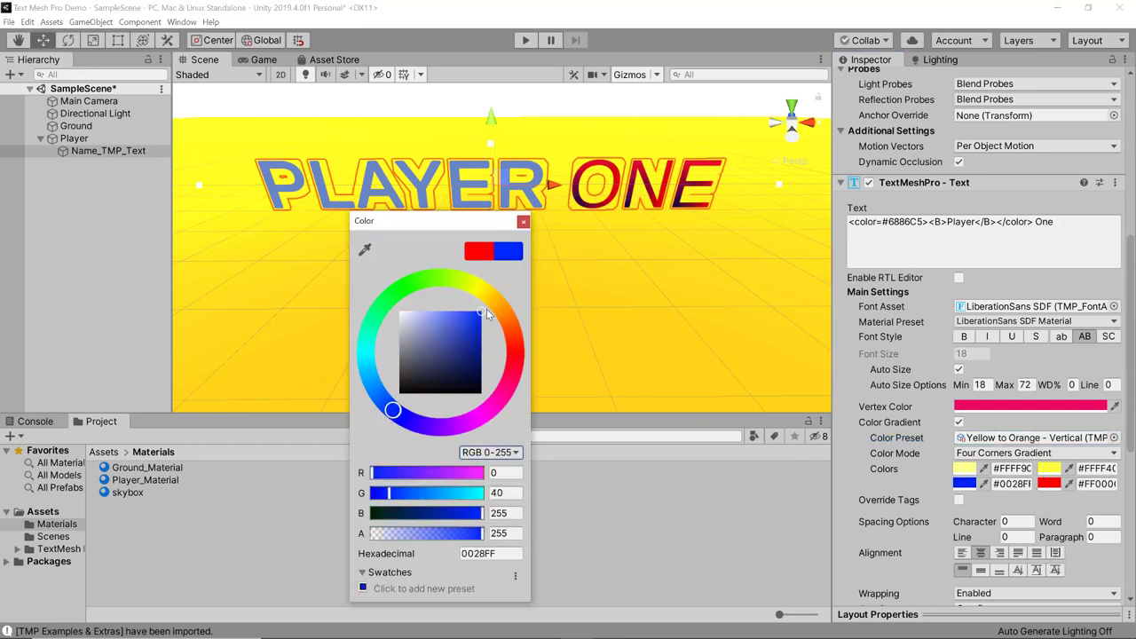
left_click(523, 221)
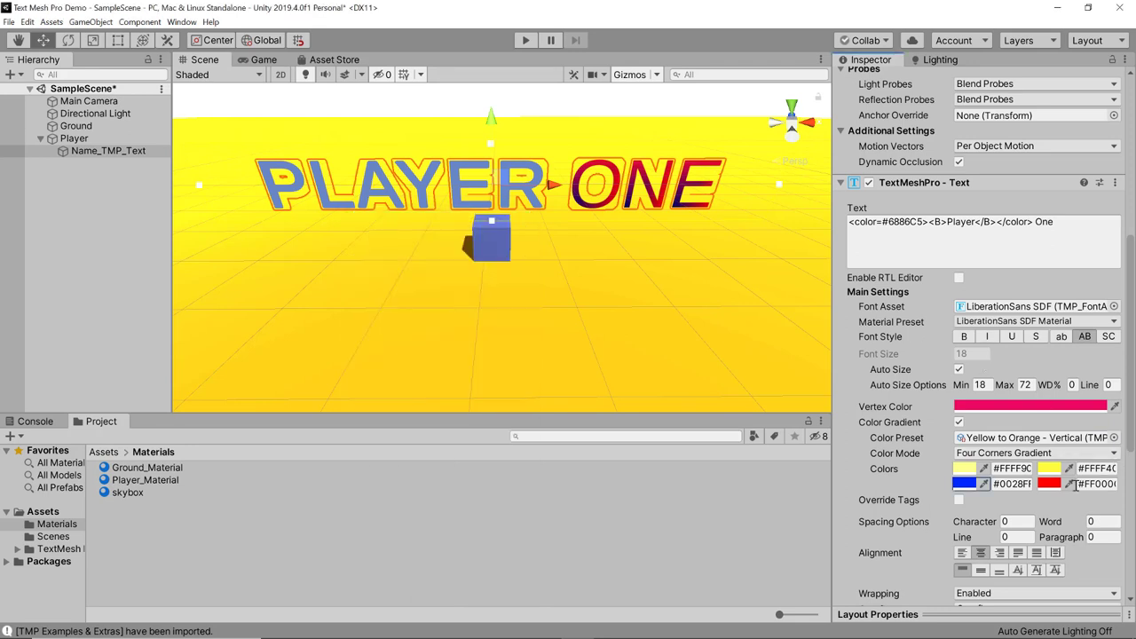
left_click(1050, 484)
left_click_drag(417, 373, 387, 407)
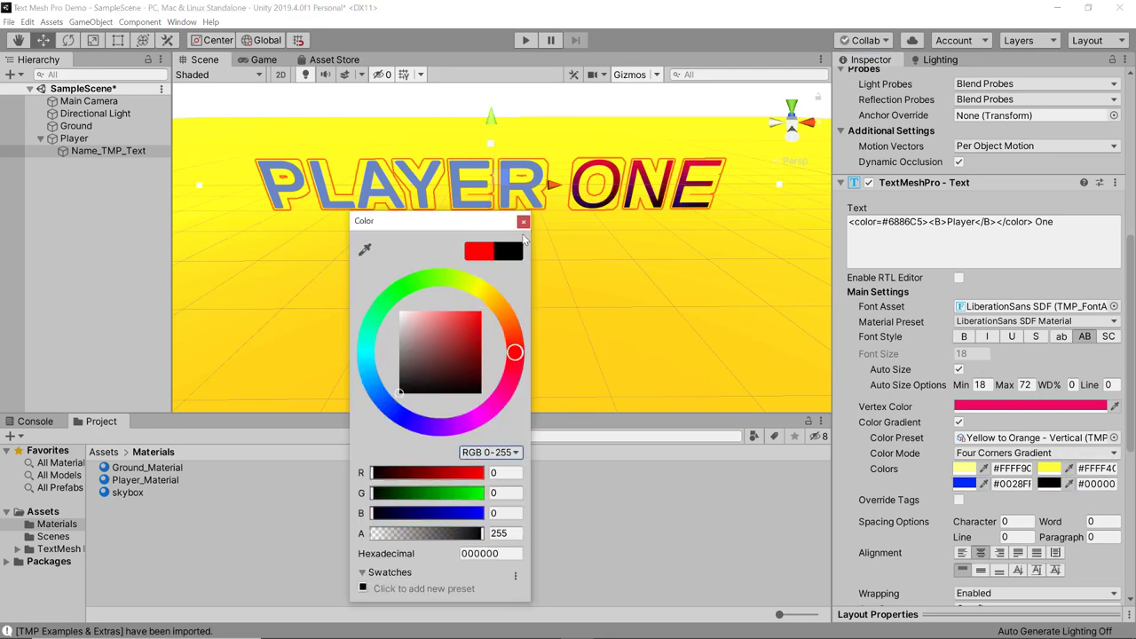
left_click(523, 222)
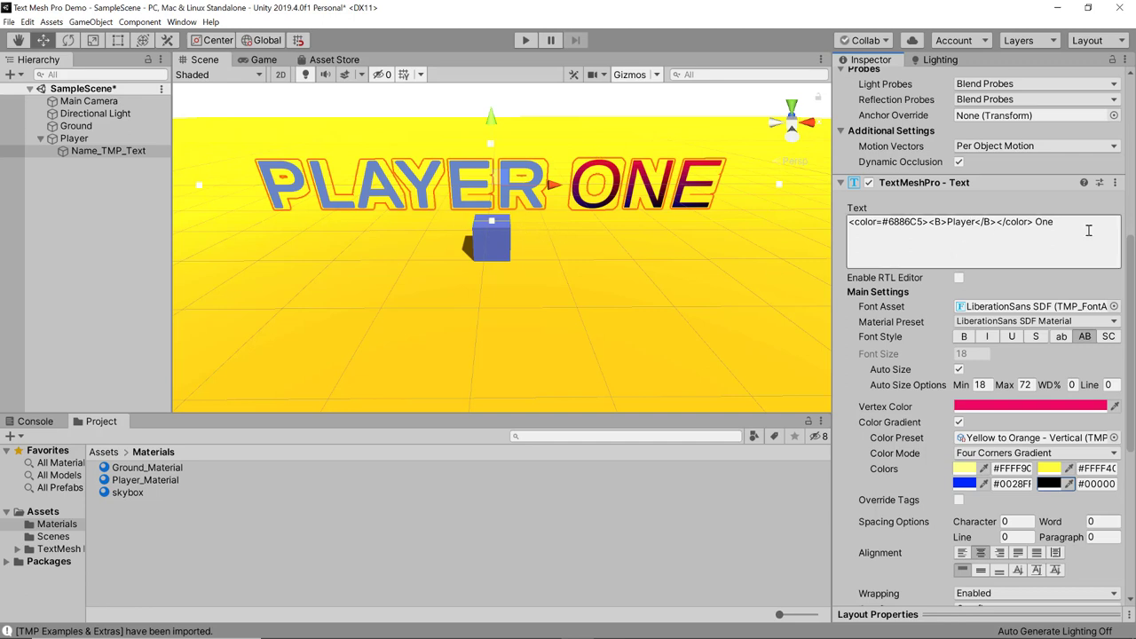
Try Override Tags so the gradient also covers the color-tagged word Player, and switch the option off again
left_click(918, 231)
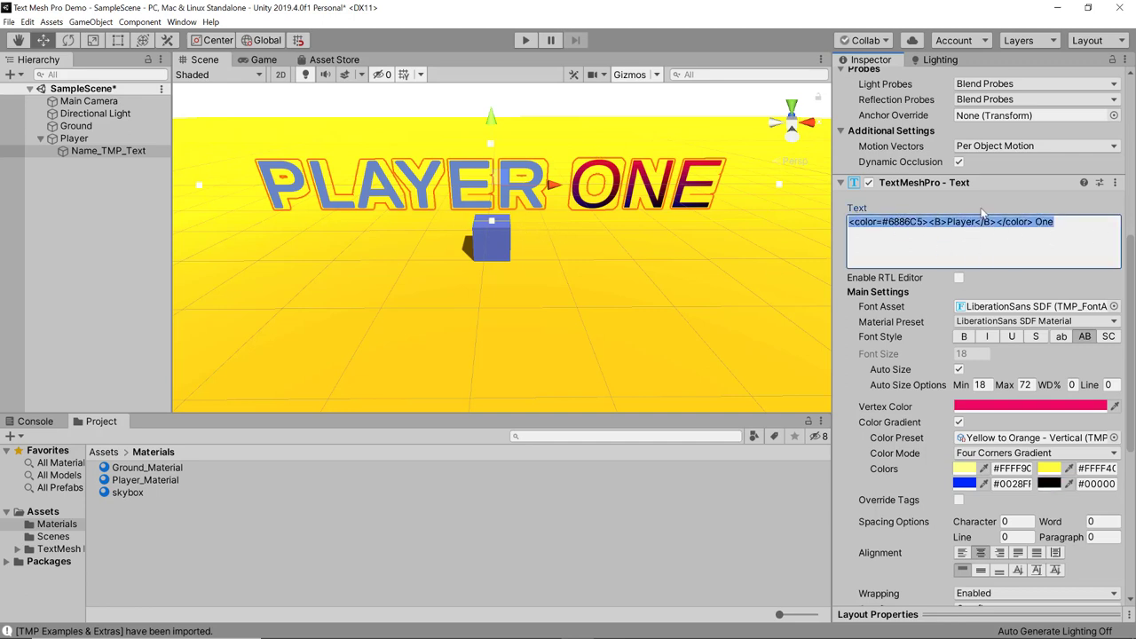
key("Tab")
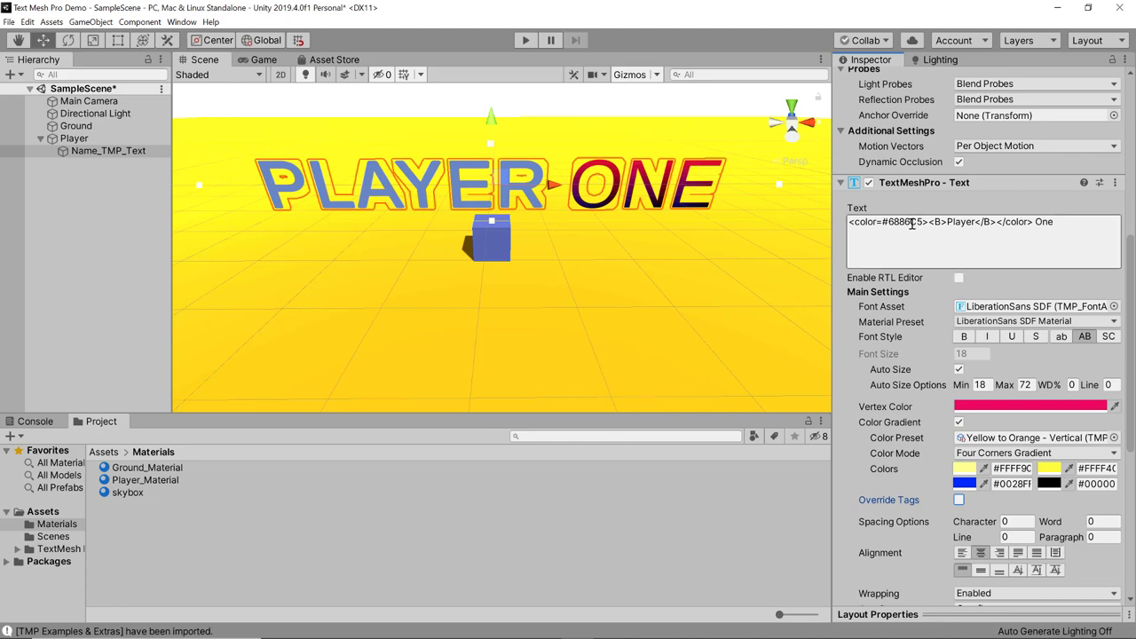
left_click(959, 500)
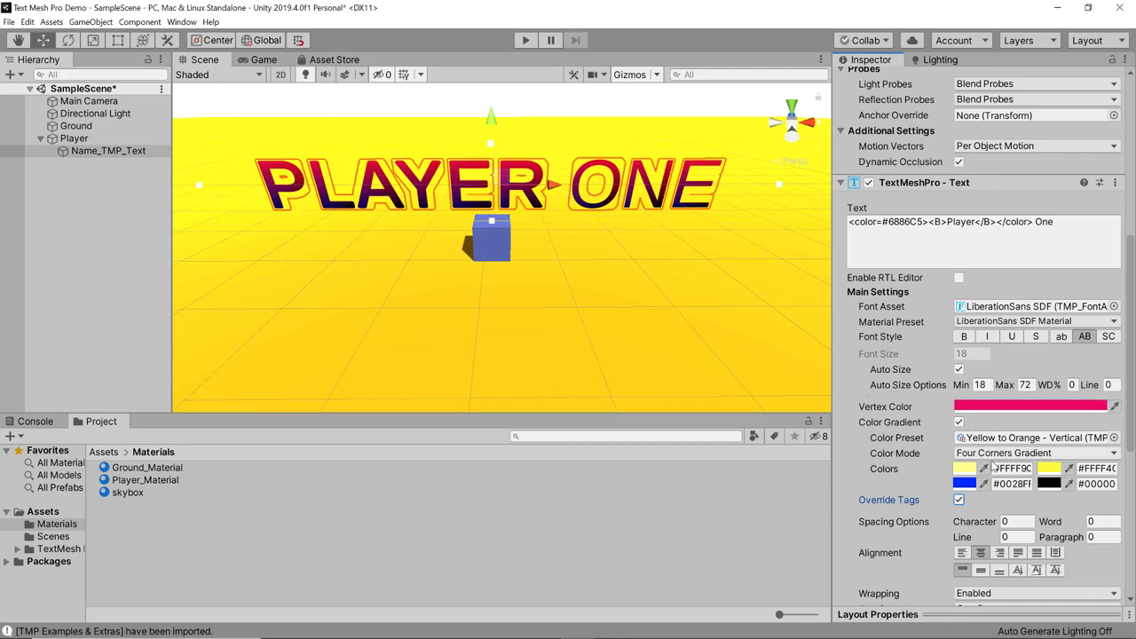
left_click(959, 501)
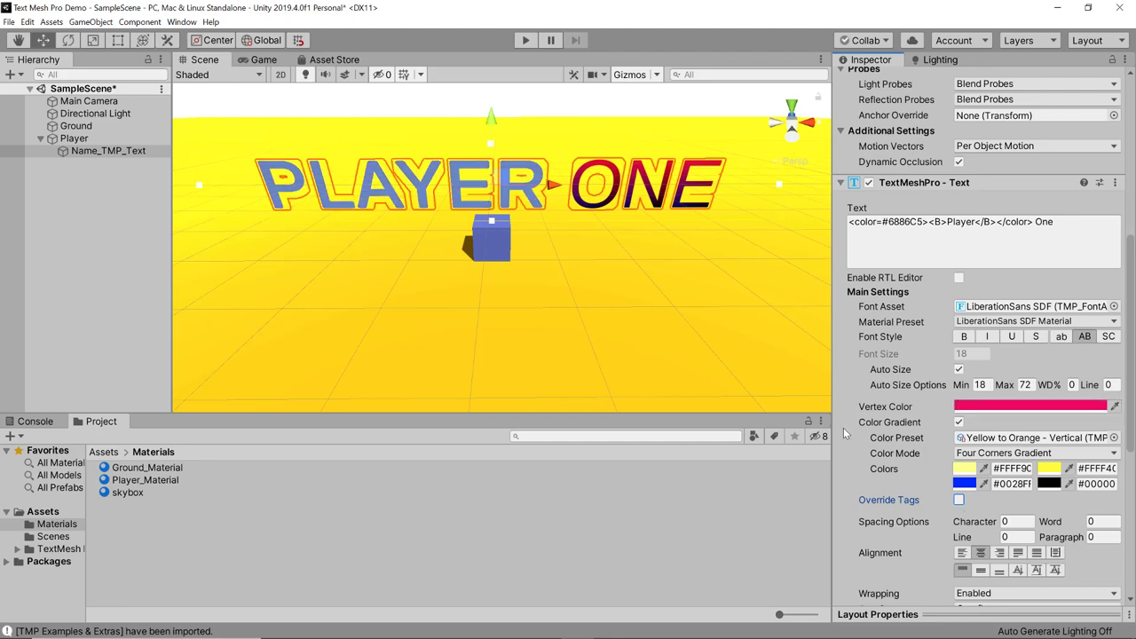
Clear the gradient's color preset to None and set its color mode to Vertical Gradient
left_click(1114, 438)
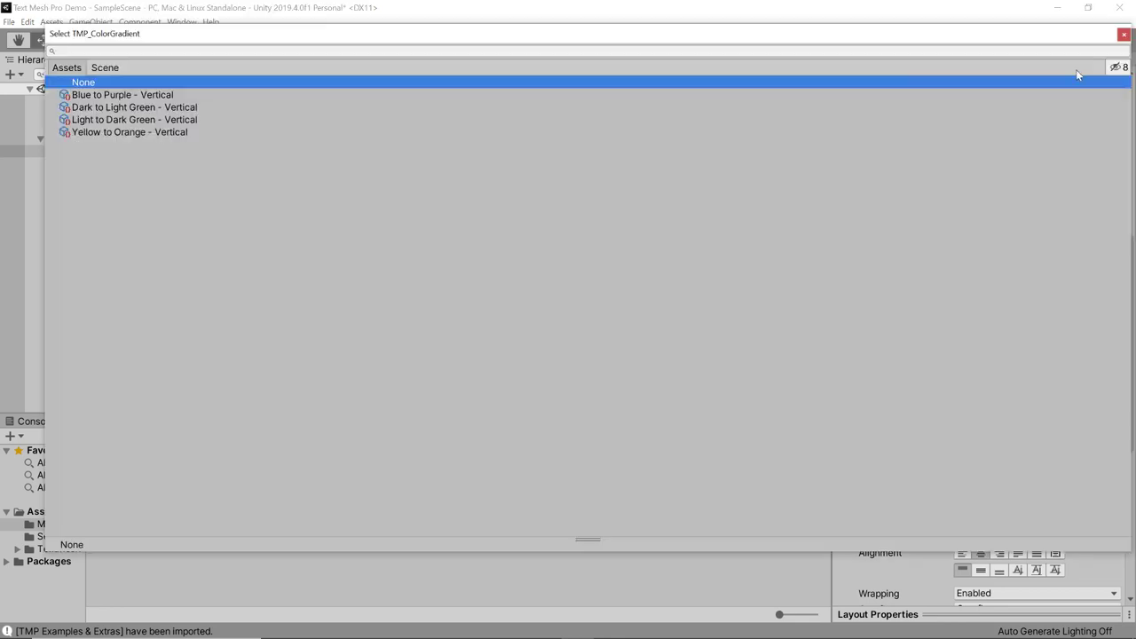
left_click(1123, 36)
left_click(1001, 454)
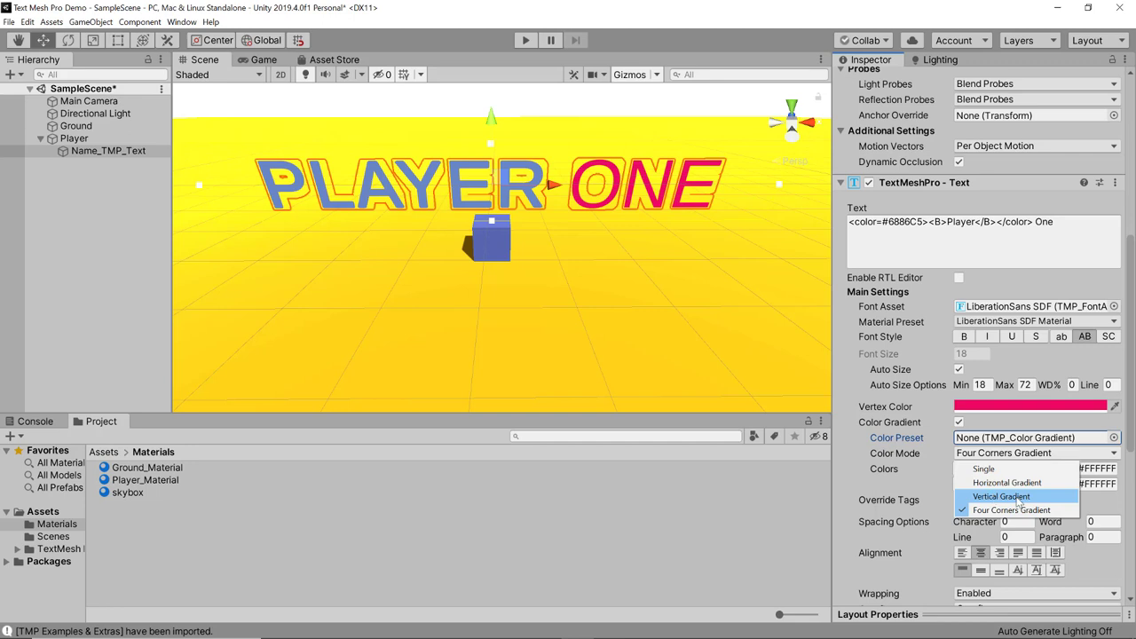
left_click(1003, 498)
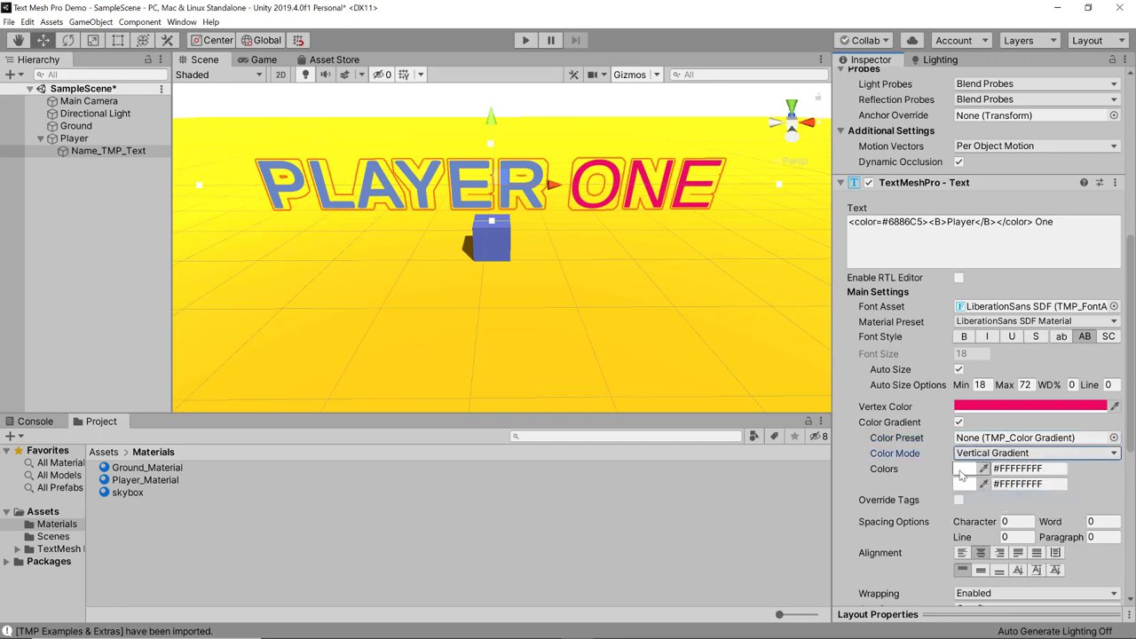
Set the vertical gradient's upper color to purple 9800FF and its lower color to blue 4368D6
left_click(963, 468)
left_click_drag(409, 432, 387, 405)
left_click(964, 484)
left_click(444, 355)
left_click_drag(446, 358, 455, 326)
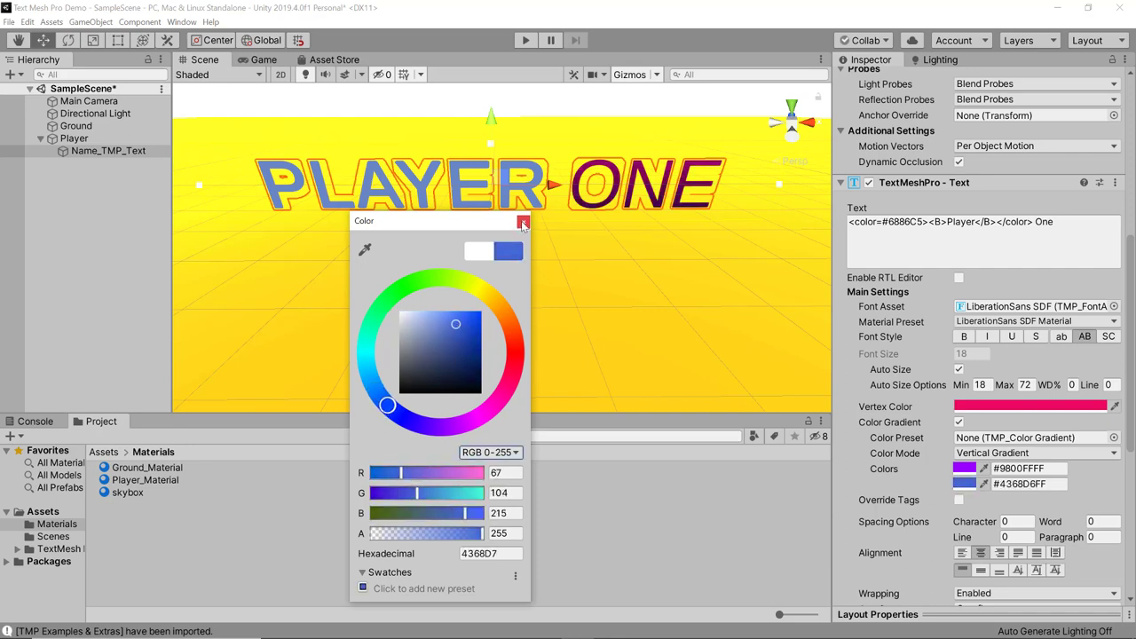
left_click(524, 221)
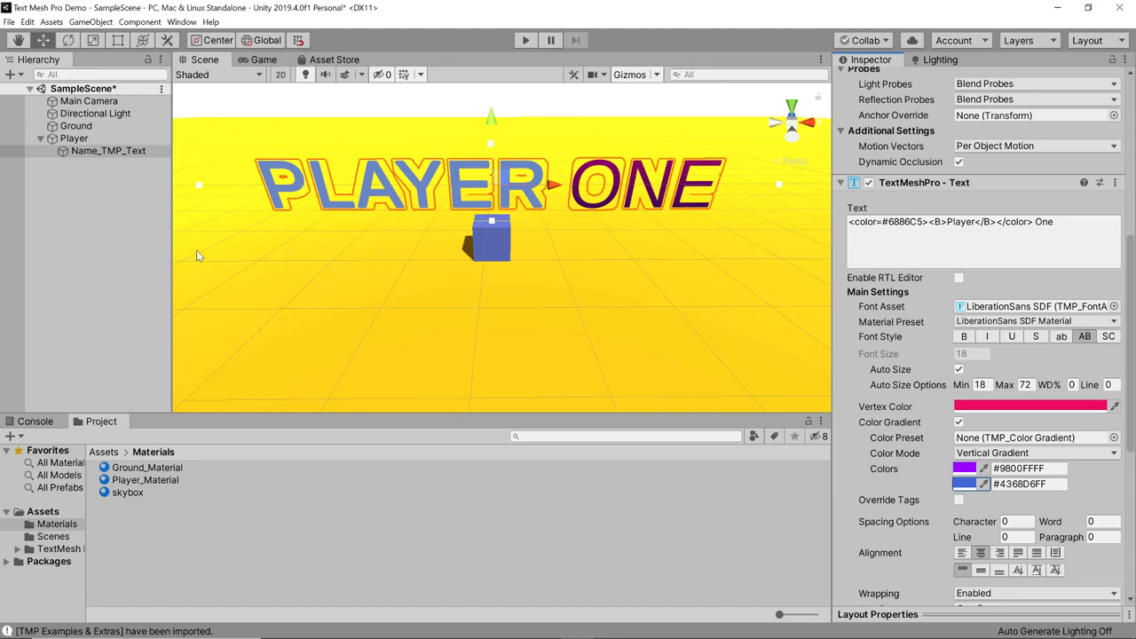
Append "from our VideoGame" after One in the name label's text
scroll(977, 267, "down", 6)
scroll(915, 284, "up", 3)
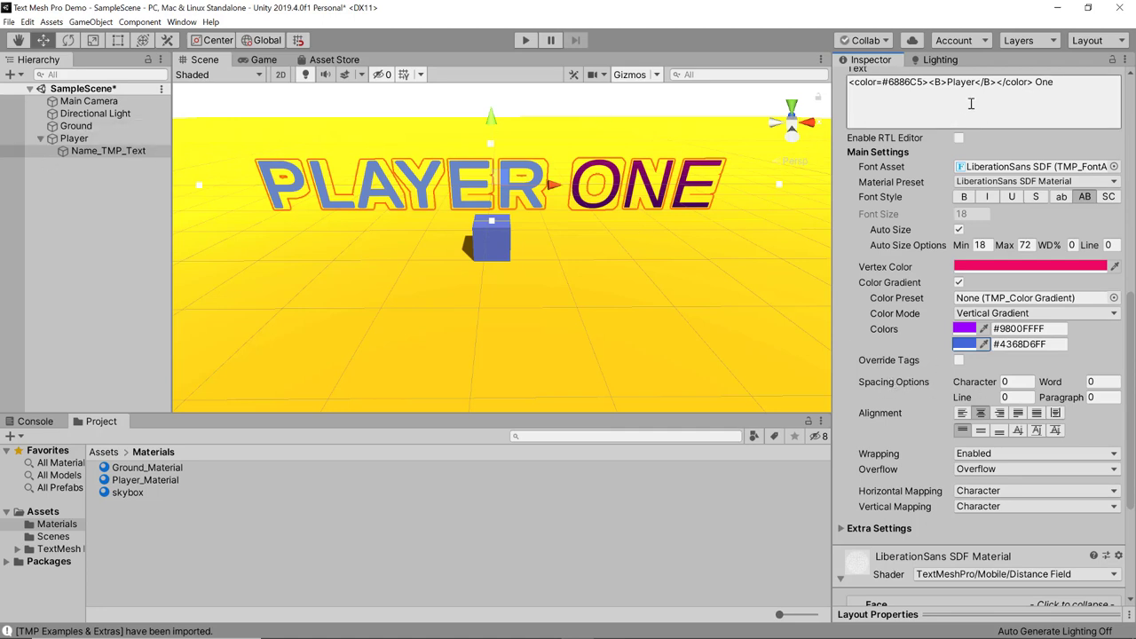
left_click(861, 94)
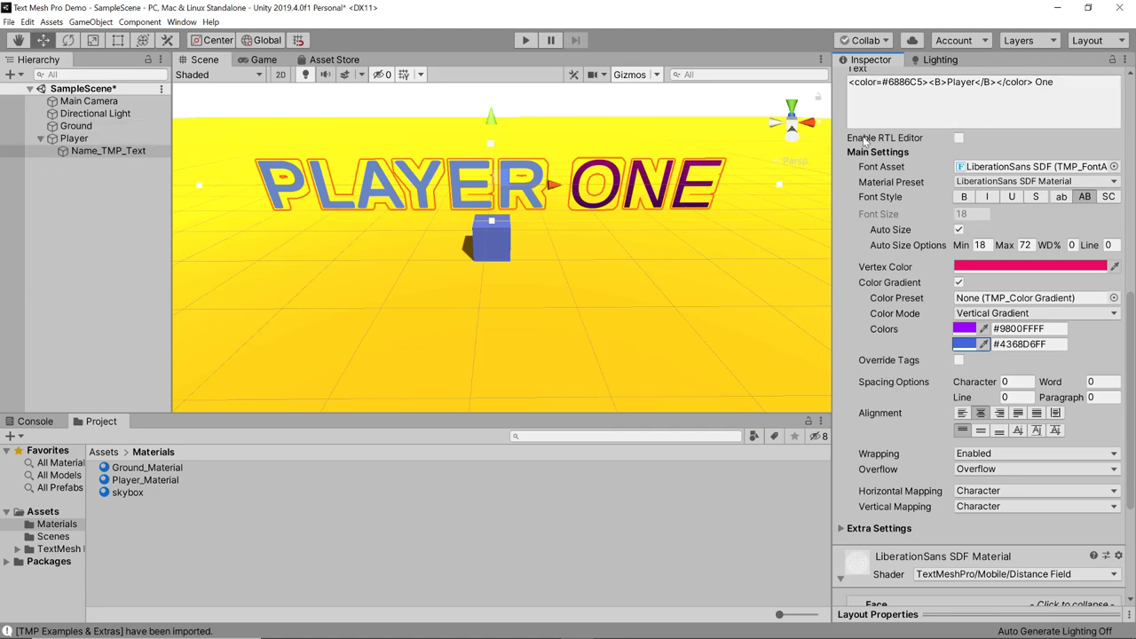
left_click(1083, 84)
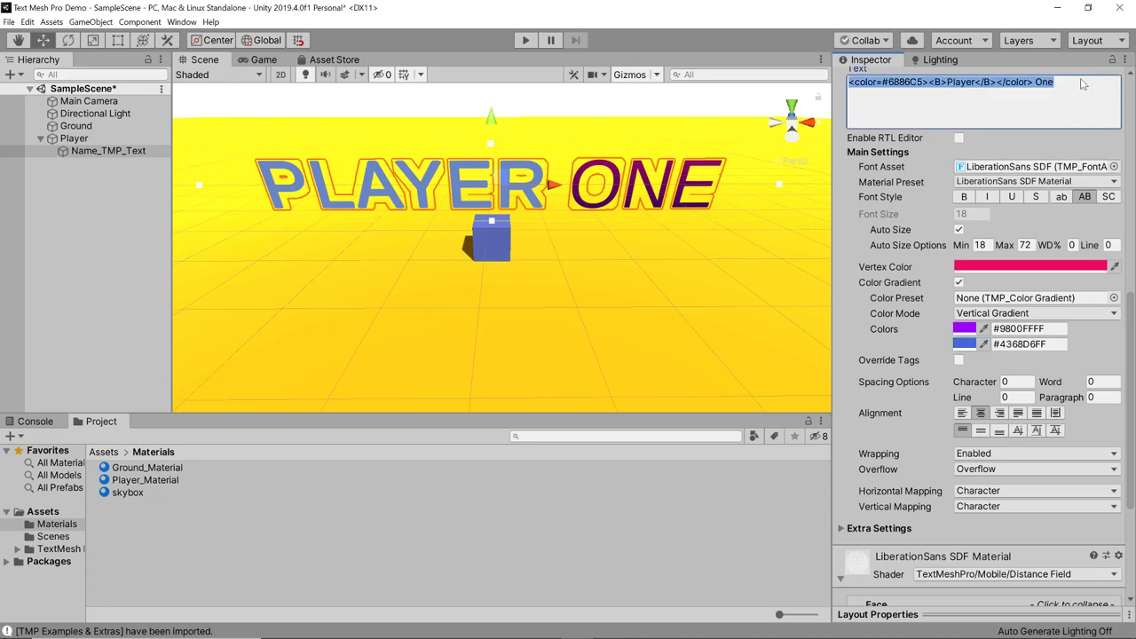
left_click(1088, 84)
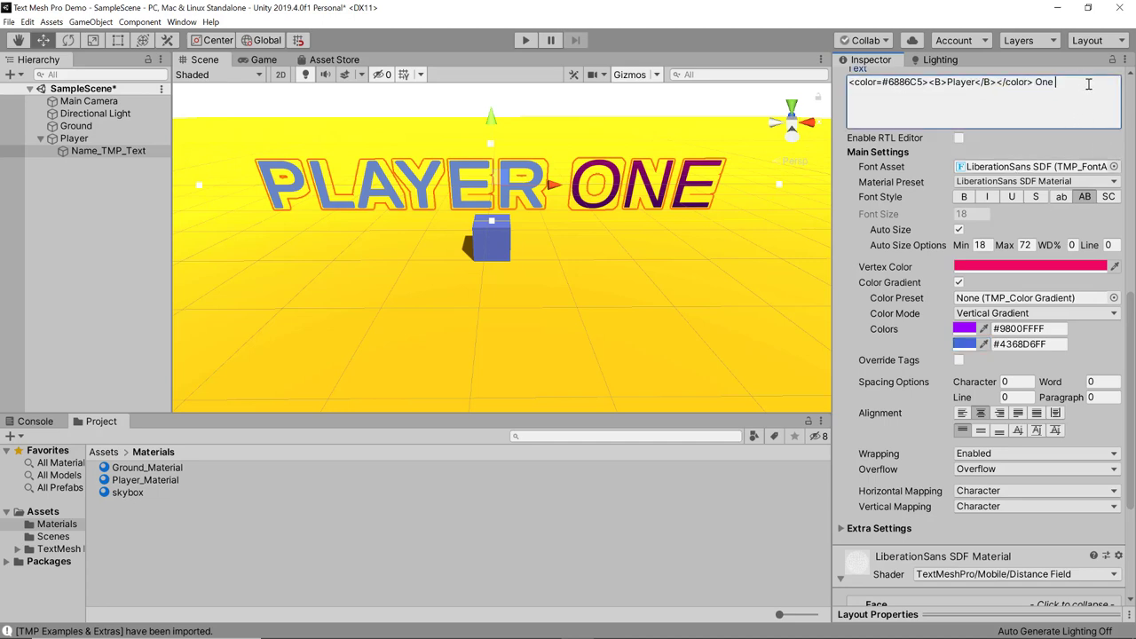
type("from t")
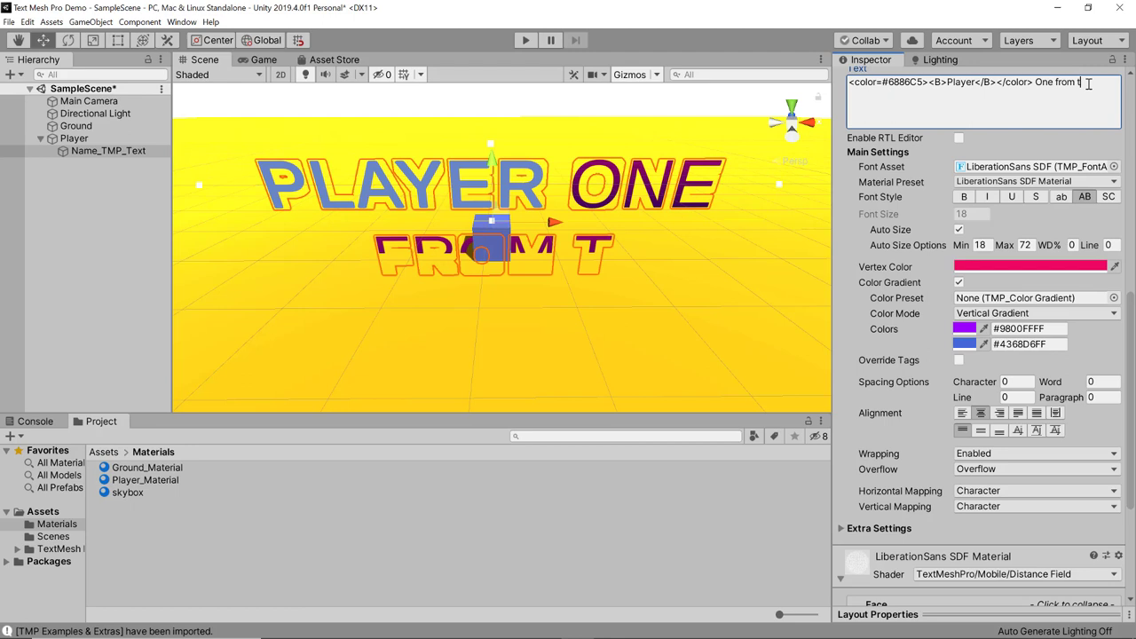
key("BackSpace")
type("our Vide")
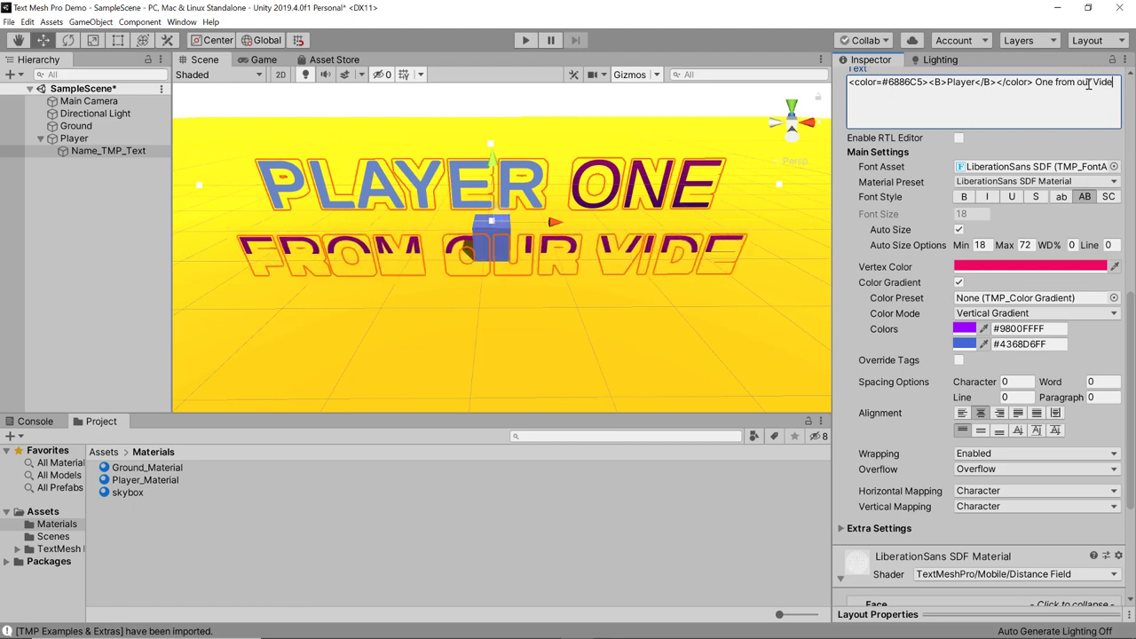
type("oGame")
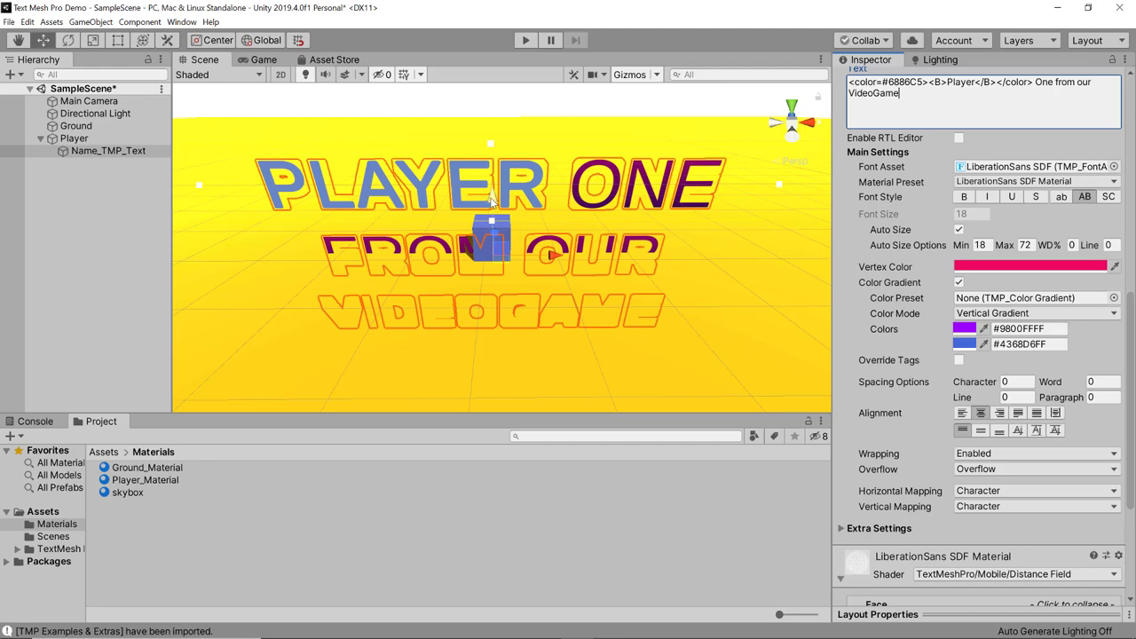
Raise Name_TMP_Text vertically until all three lines sit above the player cube
left_click_drag(491, 203, 484, 140)
scroll(578, 151, "down", 5)
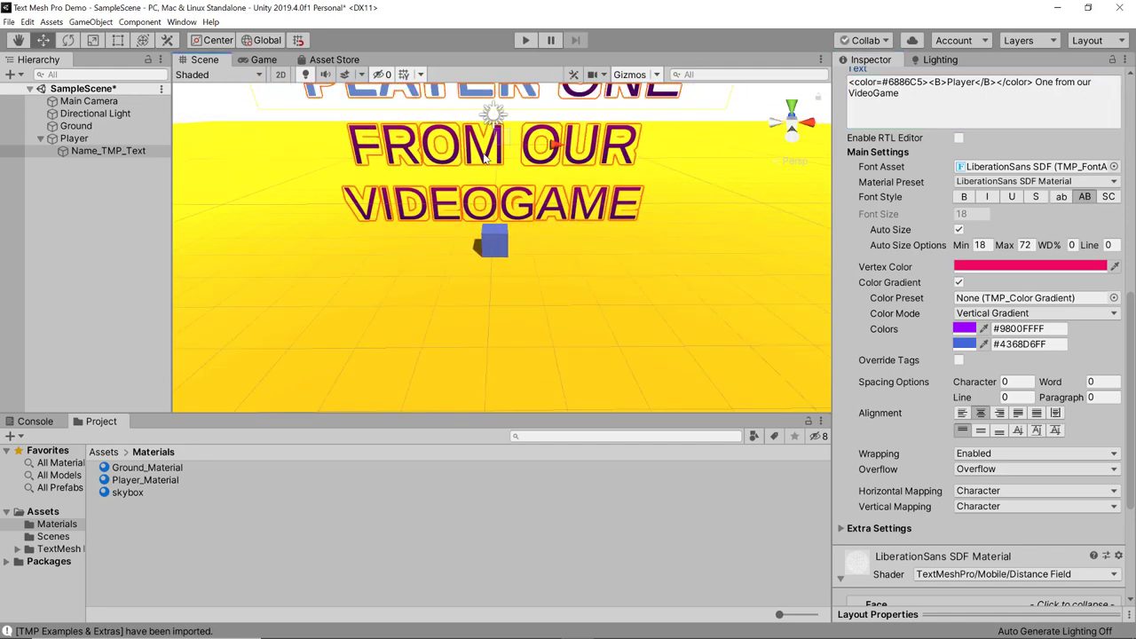
left_click_drag(680, 162, 649, 190)
key("w")
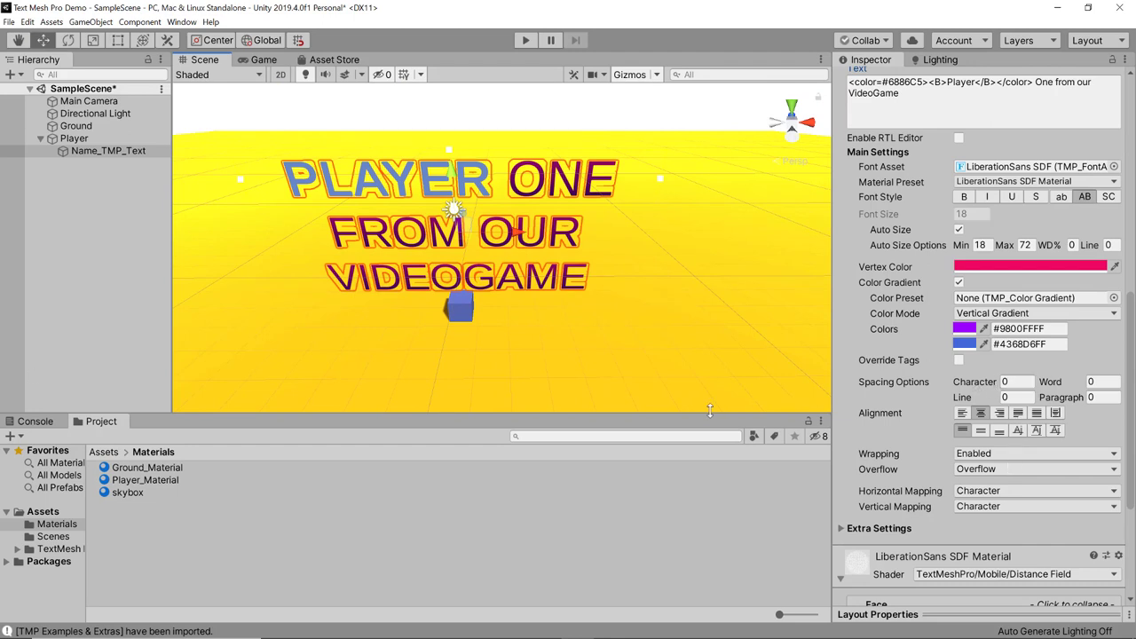
Set the text's character spacing to 5 and its line spacing to 100
left_click(1016, 382)
type("5")
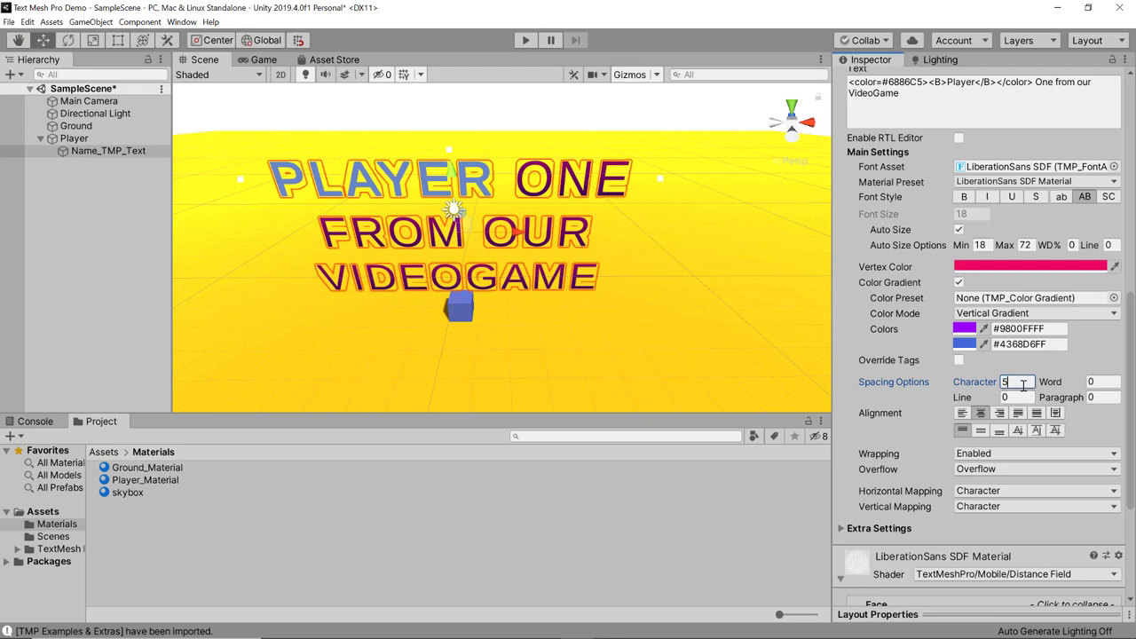
left_click(1019, 397)
type("100")
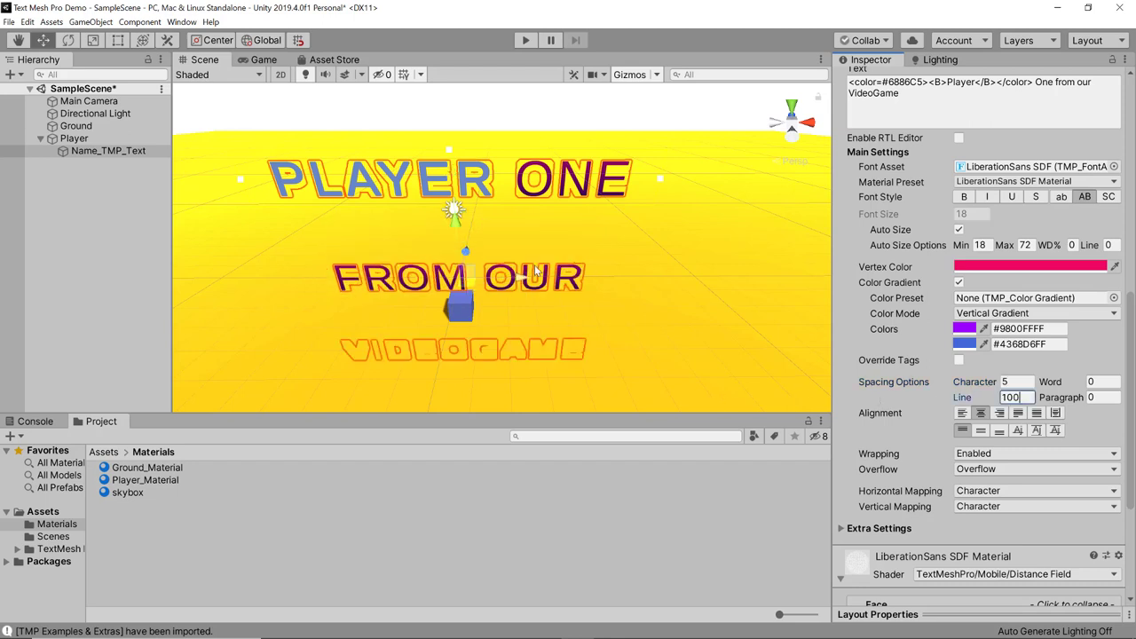
key("Return")
Set the text's word spacing to 5 and leave the paragraph spacing at 0
left_click(1097, 381)
type("5")
key("Return")
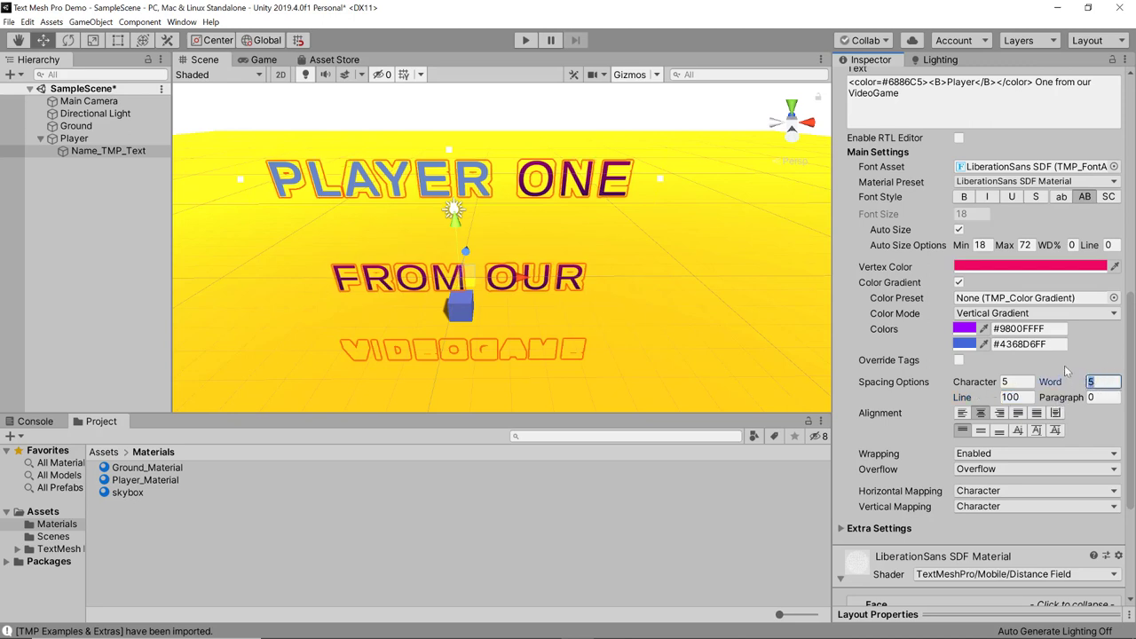
left_click(1106, 398)
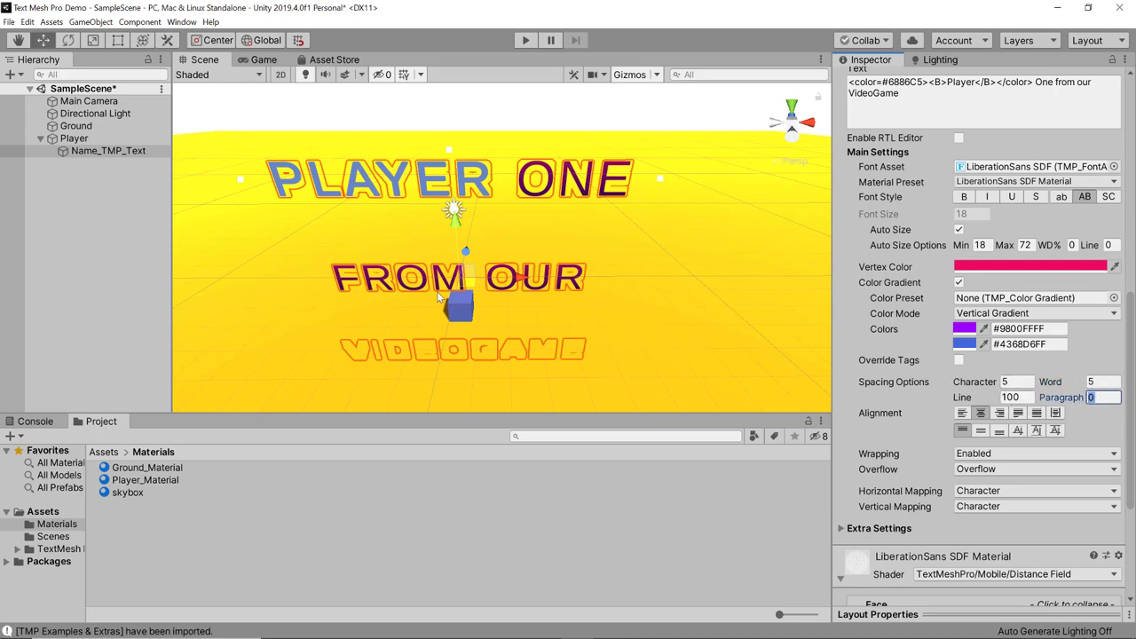
key("Return")
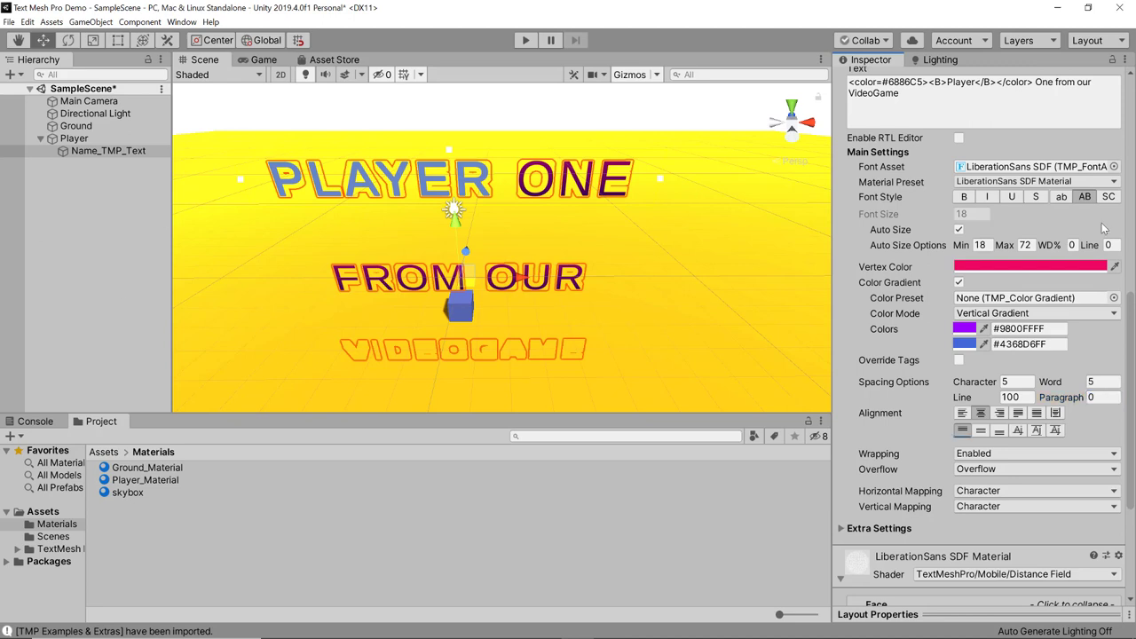
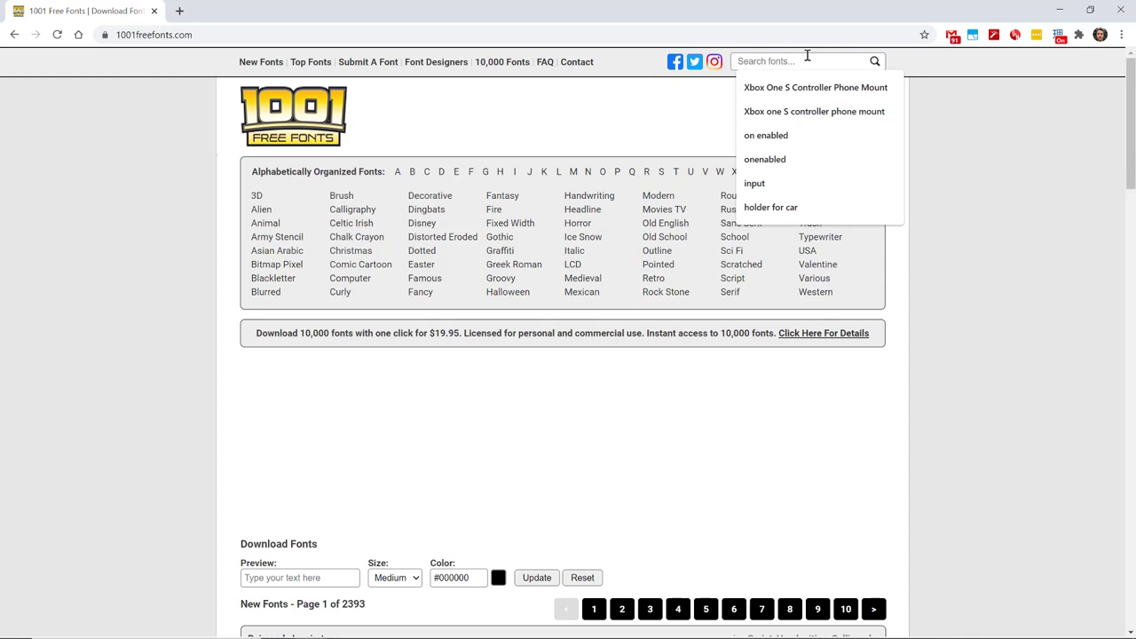
Search 1001 Free Fonts for "montserrat" and download the plain Montserrat font
type("montserrat")
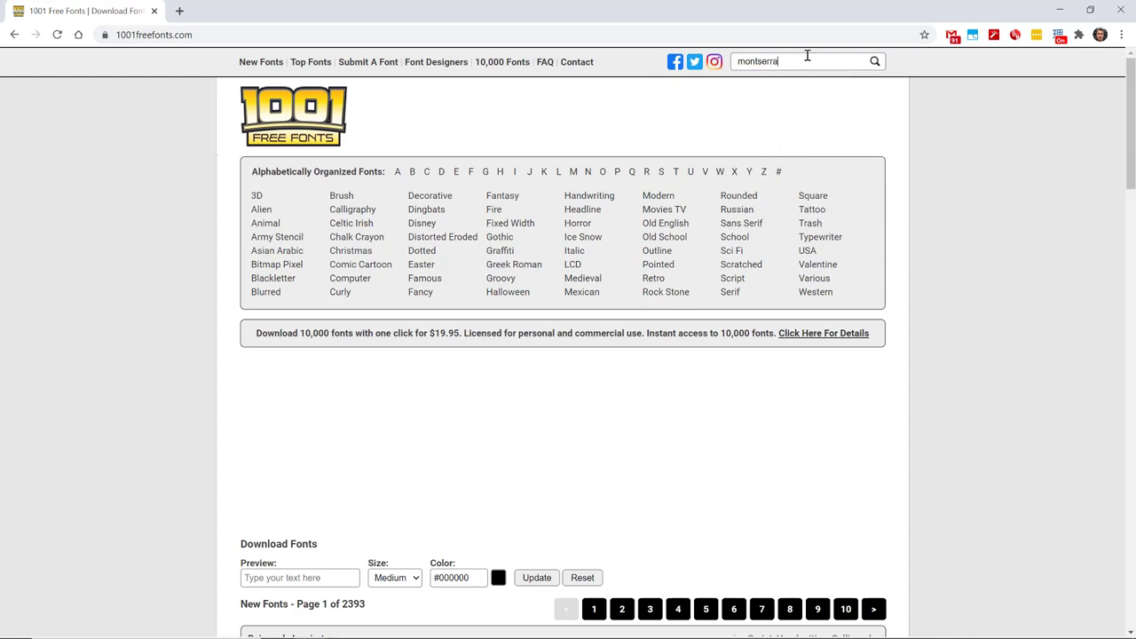
key("Return")
scroll(542, 406, "down", 3)
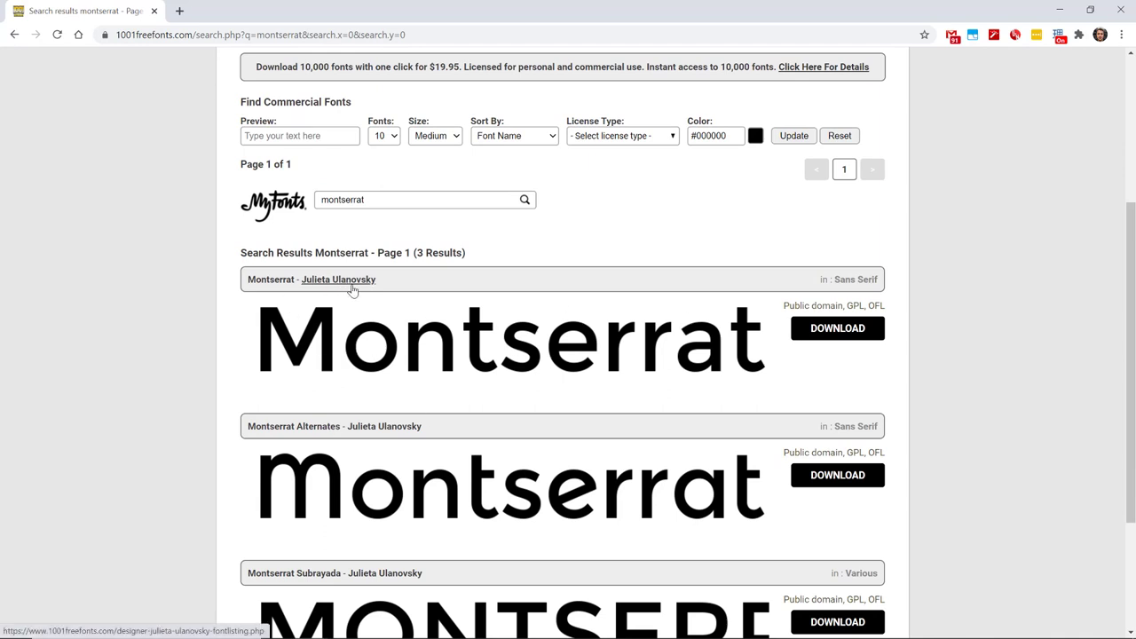
left_click(838, 330)
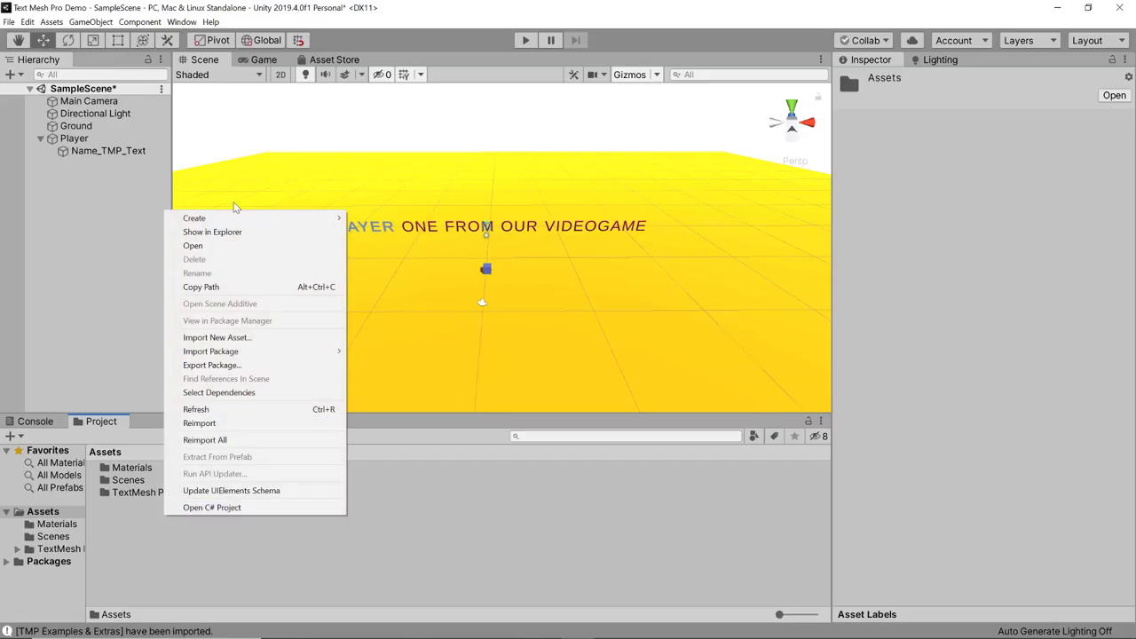
Switch to Unity, create a folder named Fonts in Assets, and open it
mouse_move(263, 219)
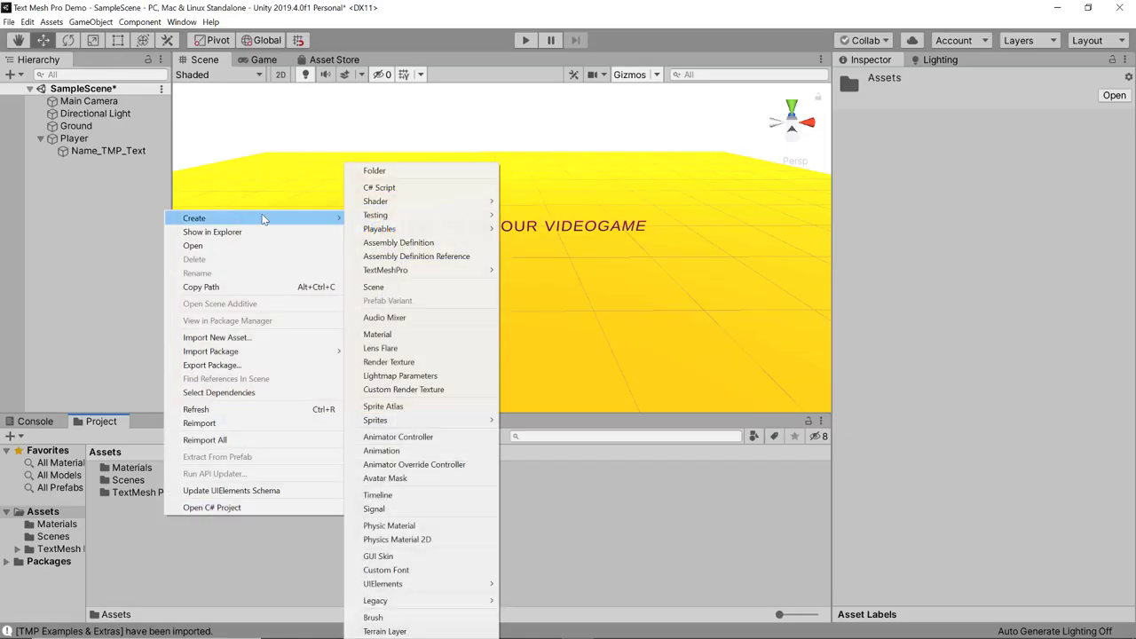
left_click(405, 170)
type("Fonts")
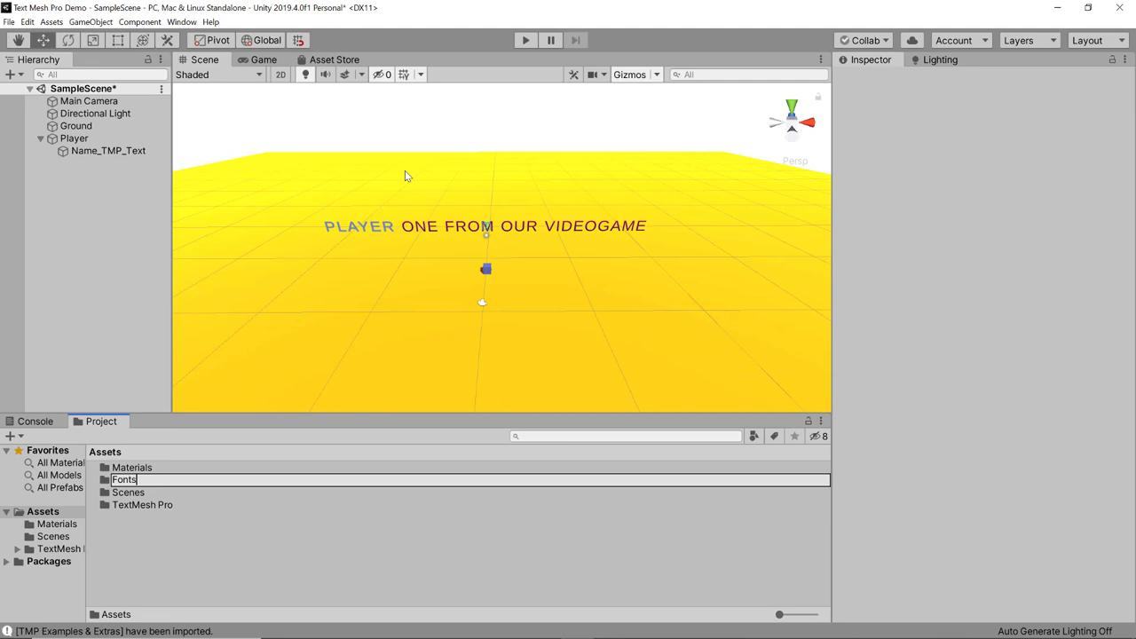
key("Return")
double_click(129, 469)
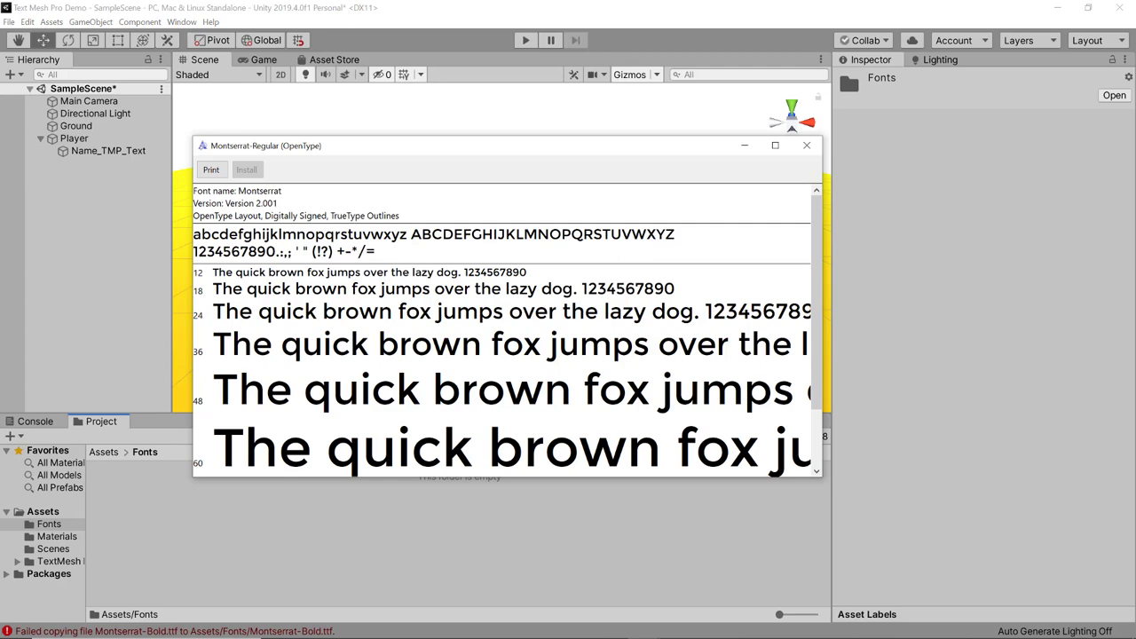
Close the Montserrat font previews and import Montserrat-Bold and Montserrat-Regular into the Fonts folder
left_click(413, 204)
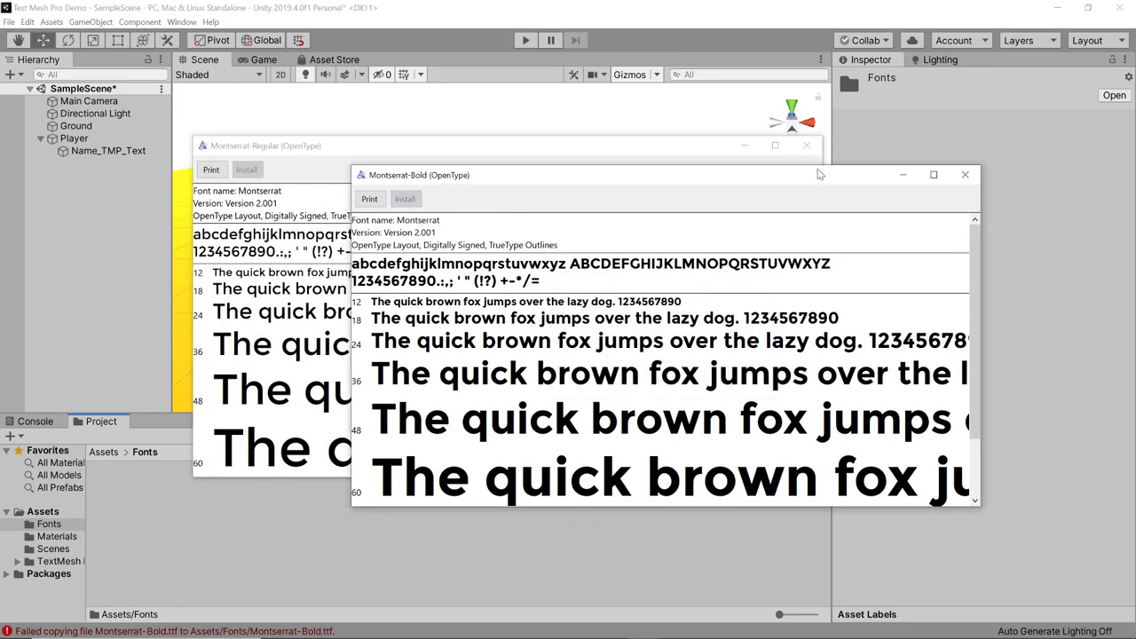
left_click(965, 175)
left_click(806, 146)
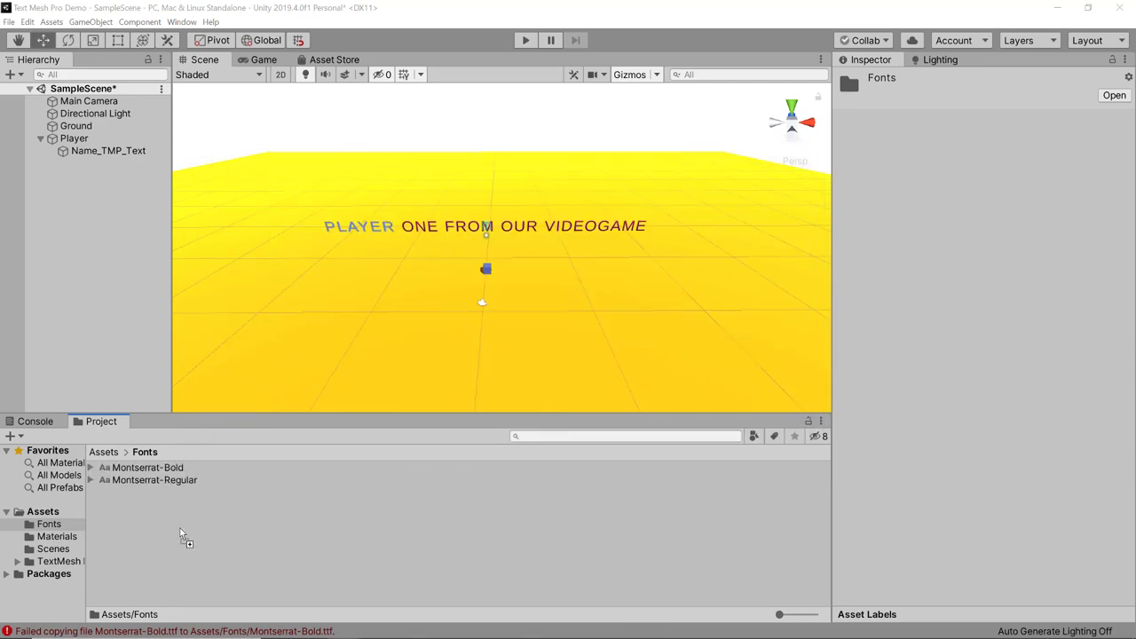
left_click(174, 569)
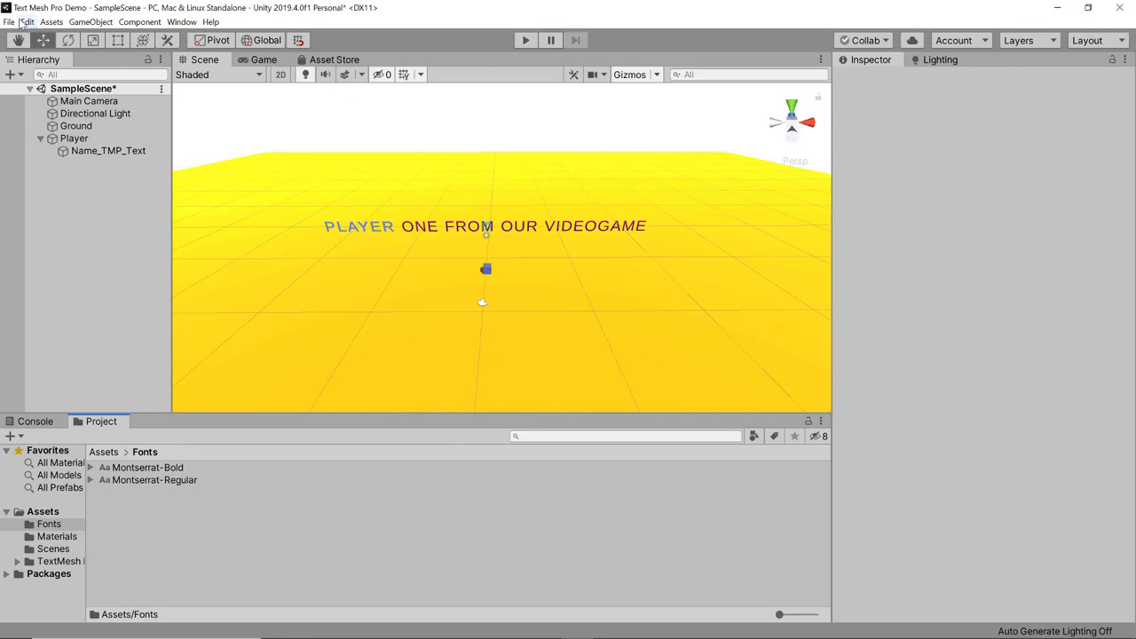
Generate a font atlas with TextMeshPro's Font Asset Creator, using Montserrat-Regular as the source font
left_click(179, 24)
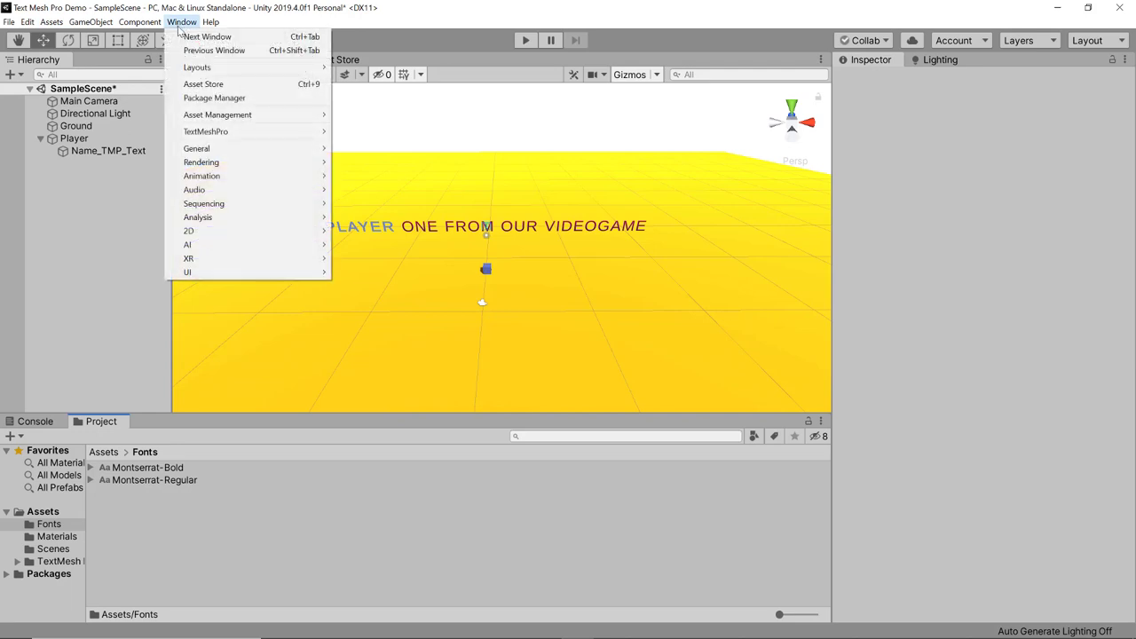
mouse_move(238, 133)
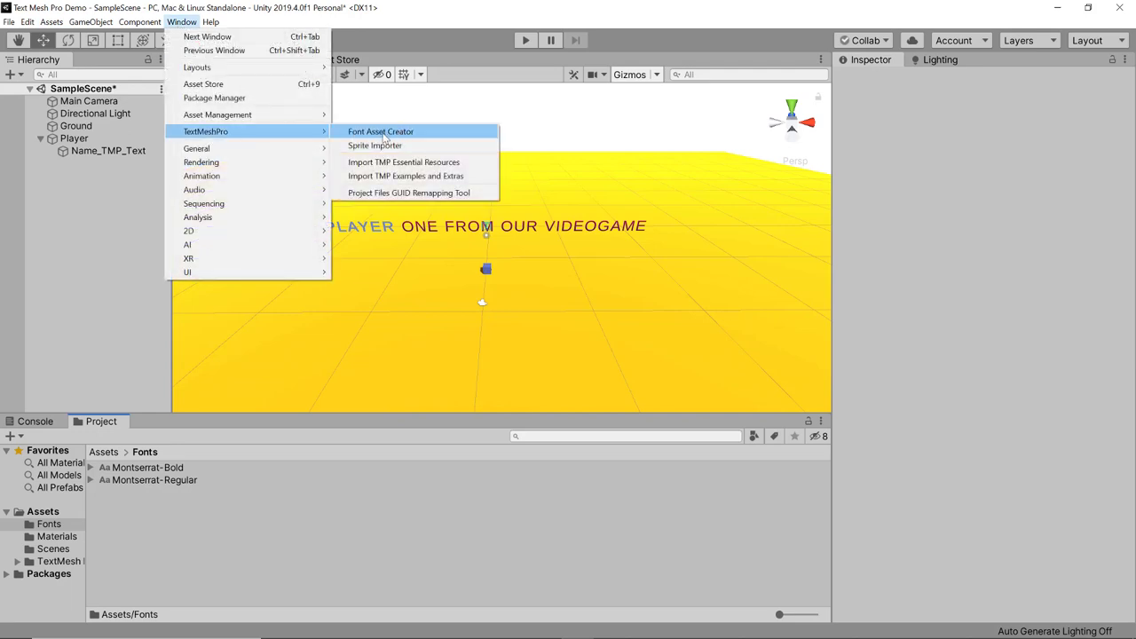
left_click(391, 133)
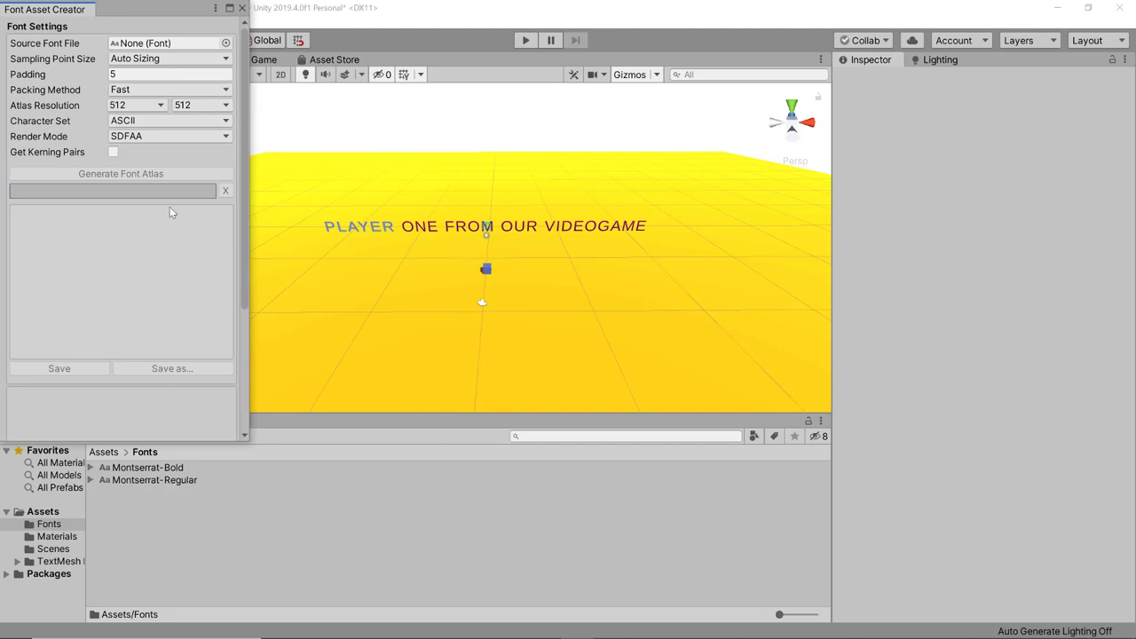
left_click_drag(171, 484, 166, 52)
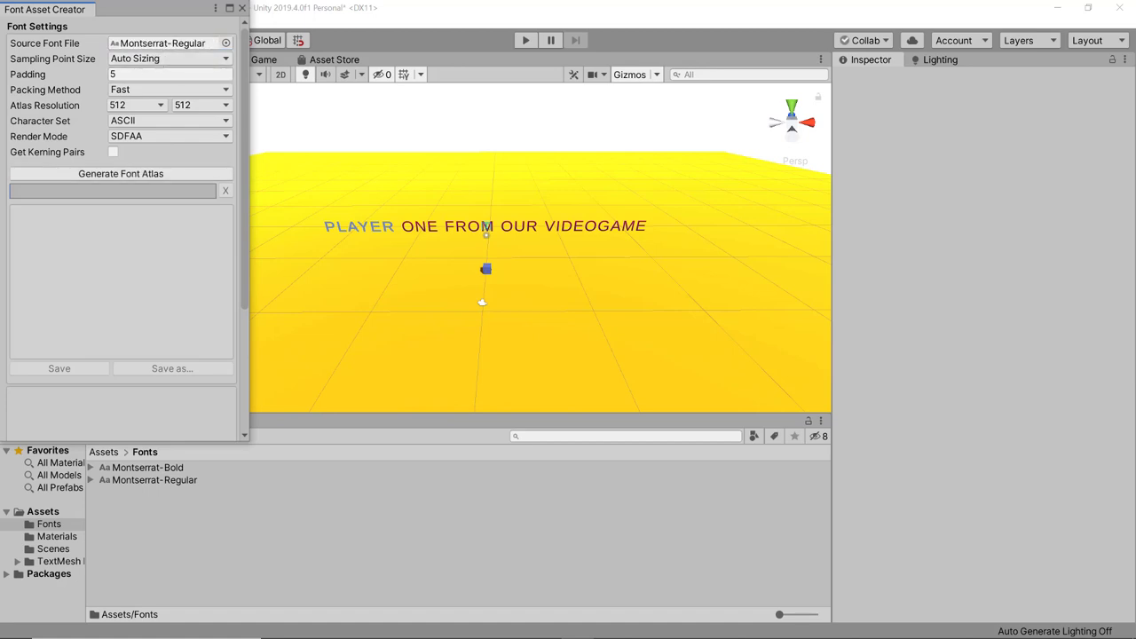
left_click(112, 175)
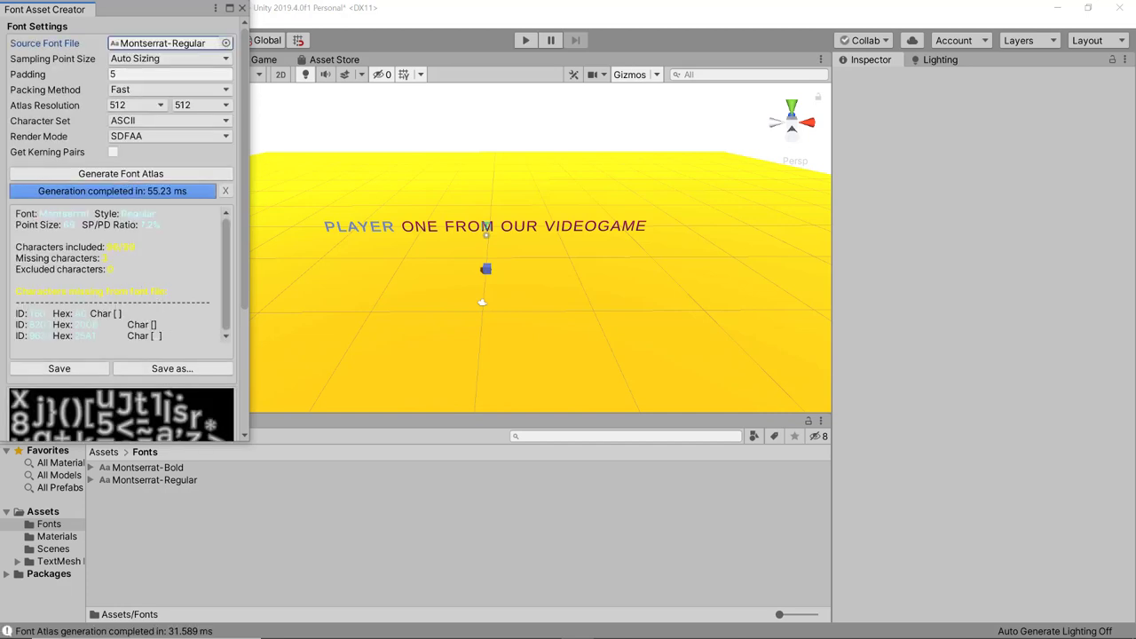
Save the generated font asset as Montserrat-Regular SDF.asset in the Fonts folder and close the Font Asset Creator
left_click(60, 369)
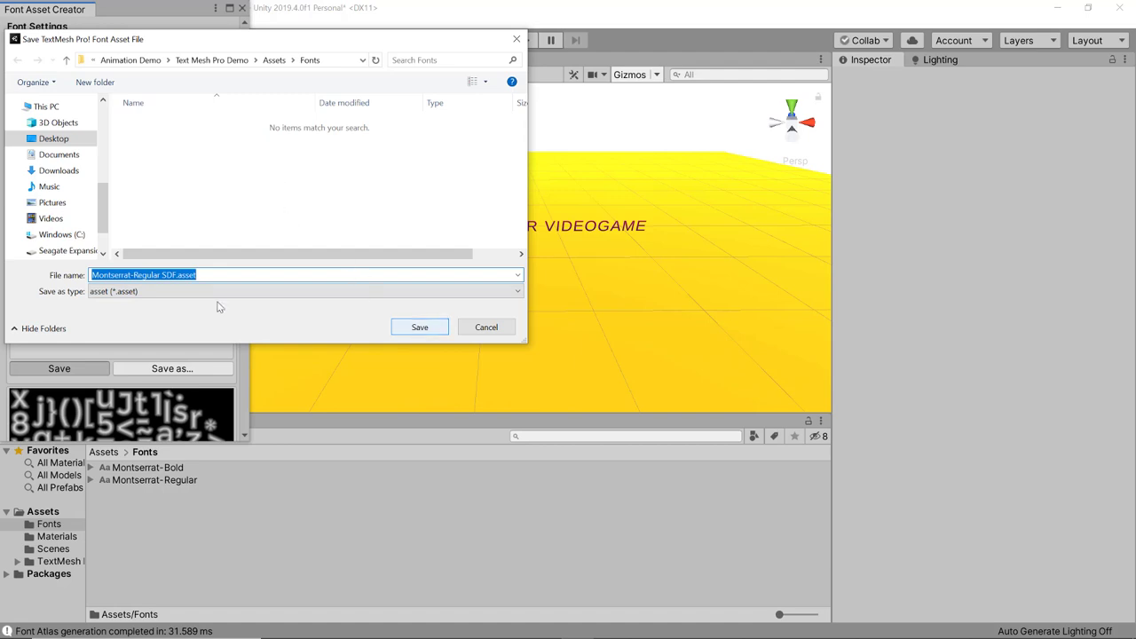
left_click(416, 335)
left_click(416, 333)
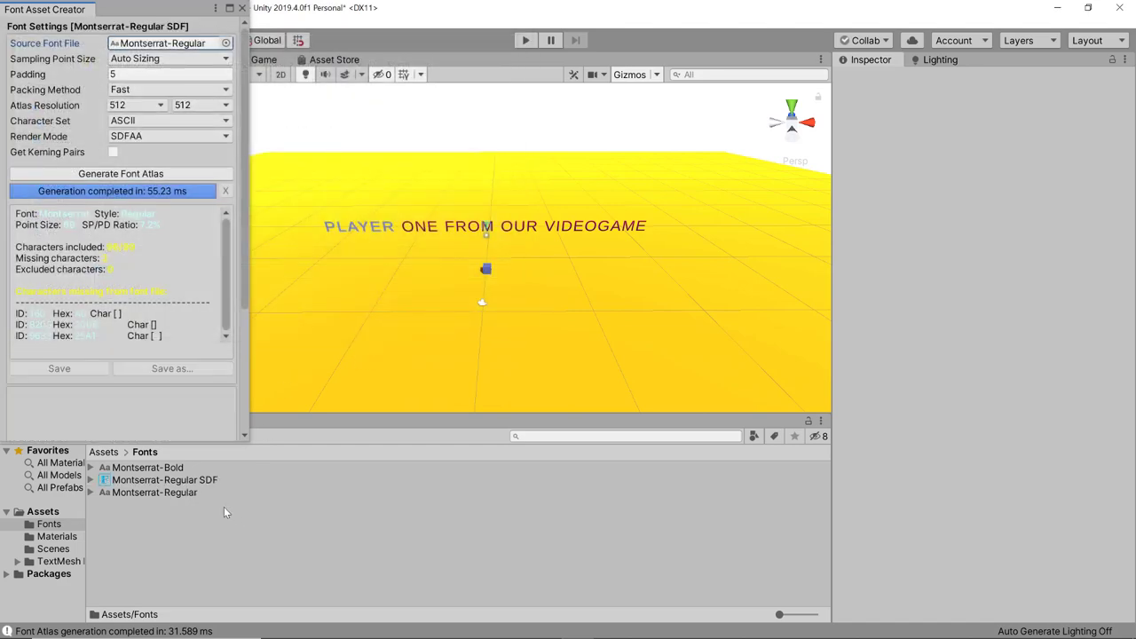
left_click(241, 8)
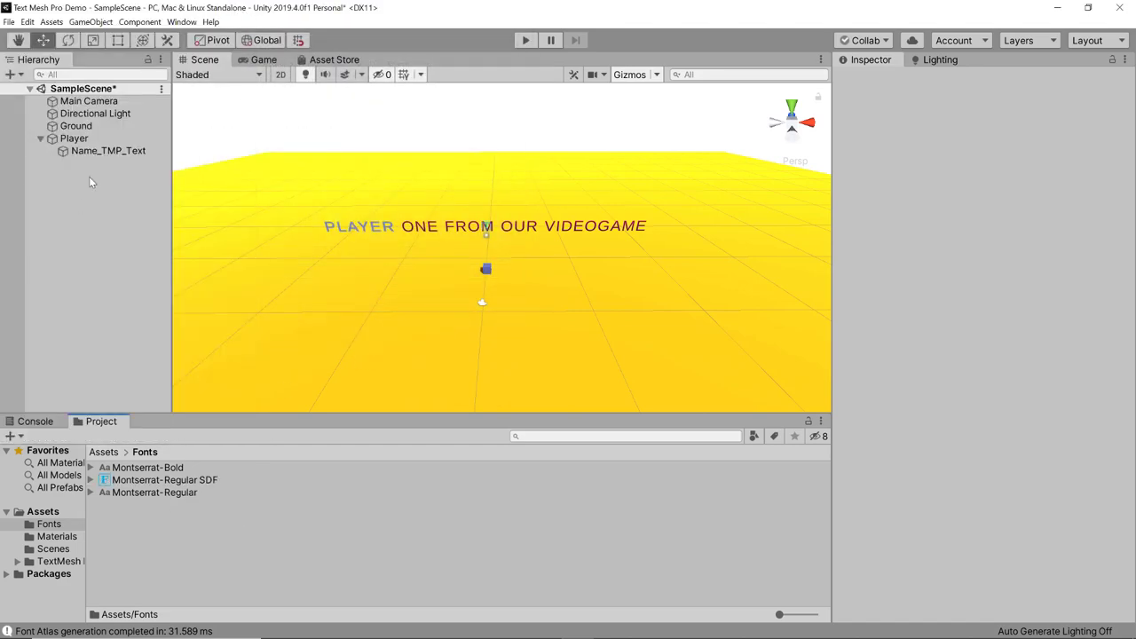
Assign Montserrat-Regular SDF as the font asset of Name_TMP_Text
left_click(103, 153)
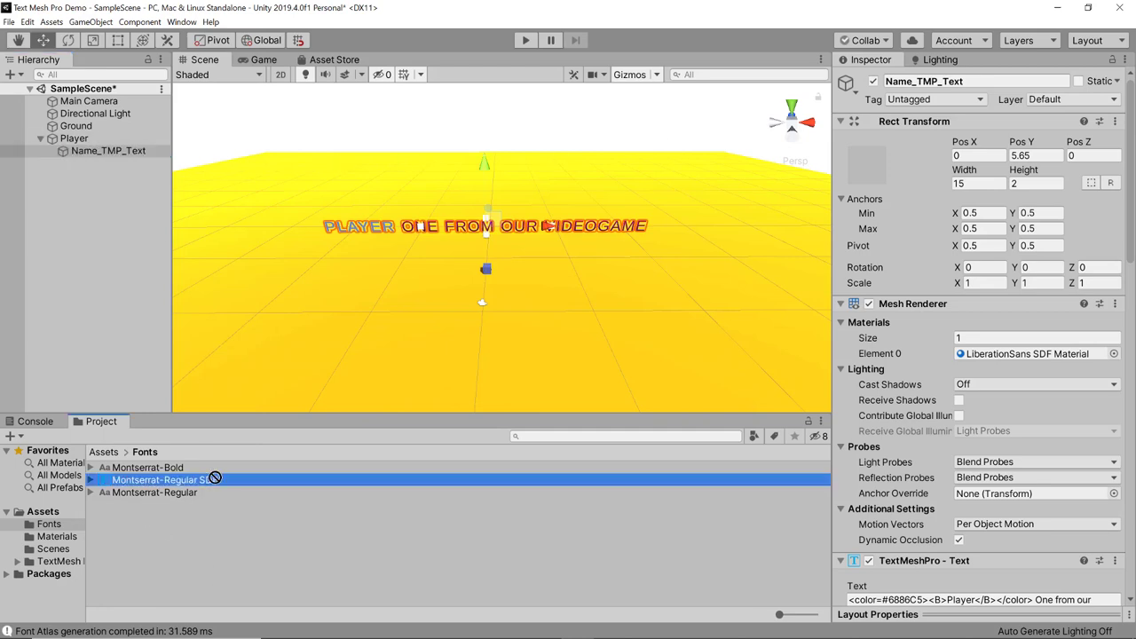
scroll(965, 452, "down", 5)
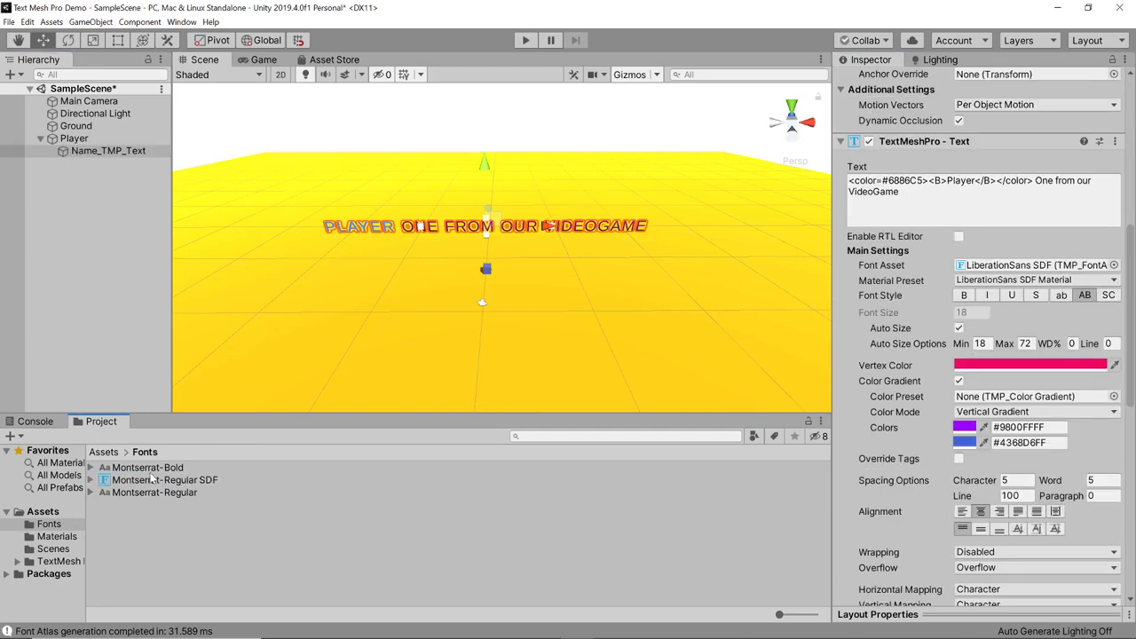
left_click_drag(164, 479, 1040, 269)
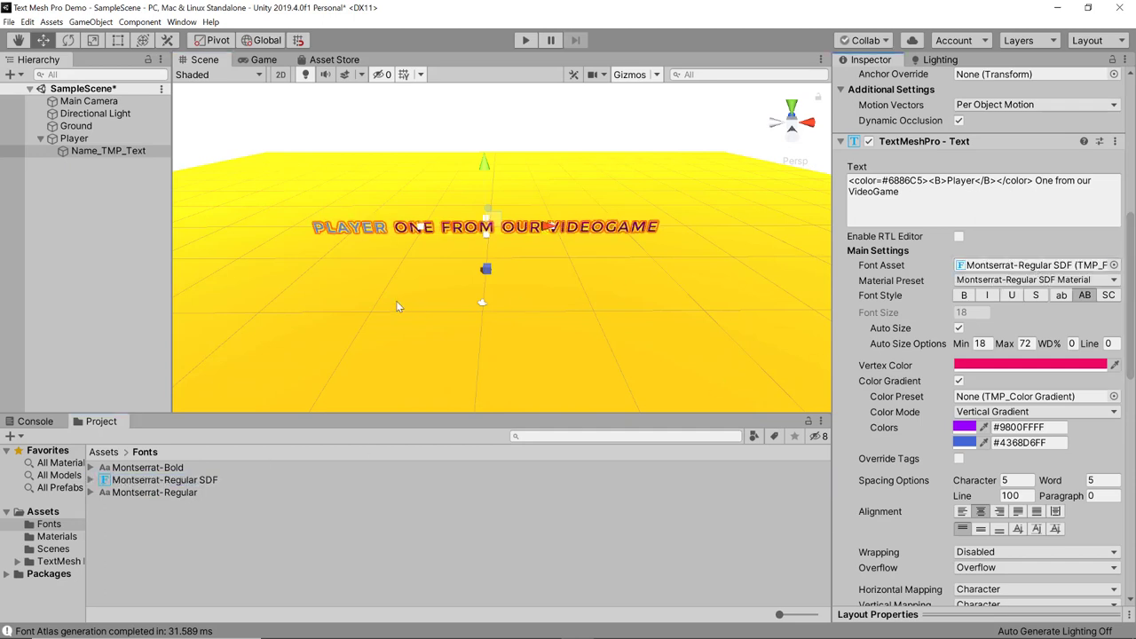
Replace the name label's text with "Player one" and set its width to 10
scroll(449, 282, "up", 3)
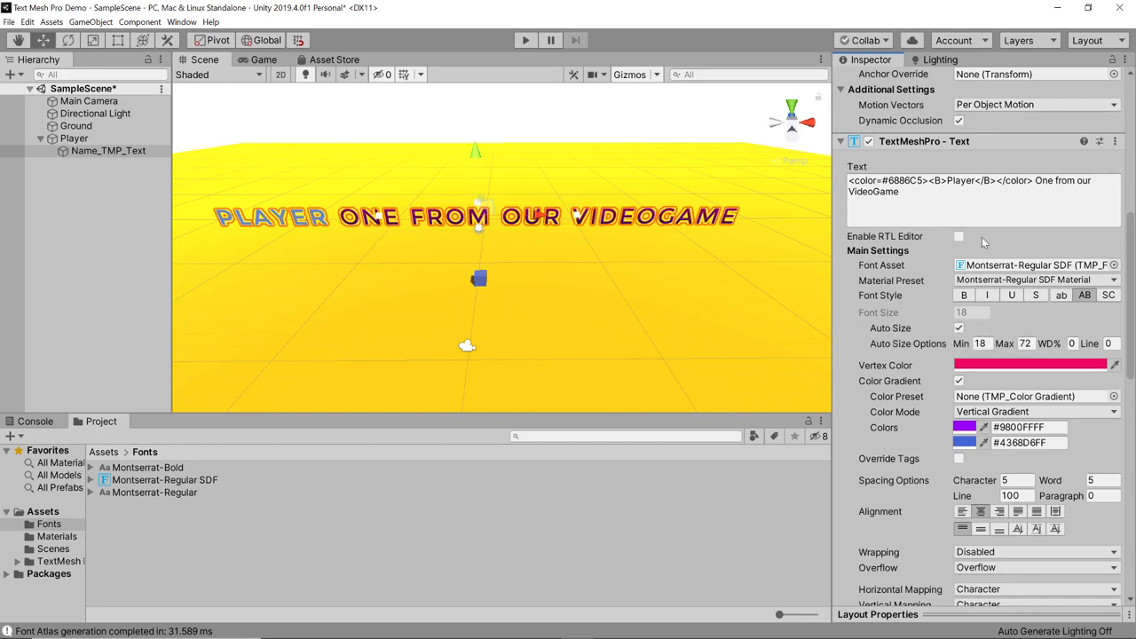
left_click_drag(928, 193, 785, 169)
type("Pla")
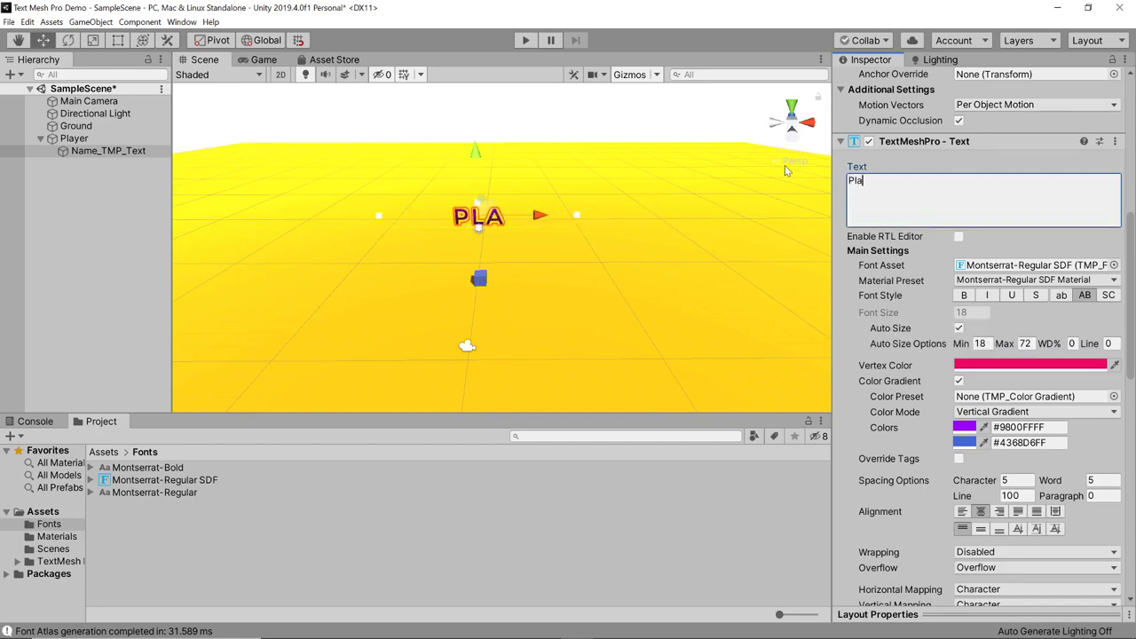
type("yer one")
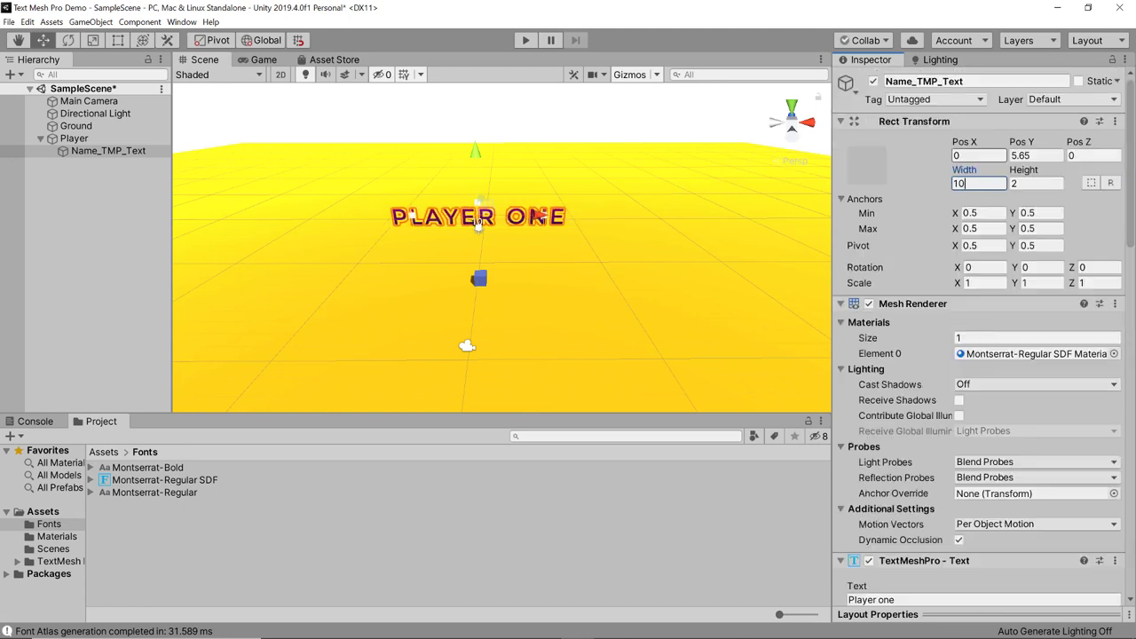
Lower the name label to a Y position of about 2.43, just above the player cube, and make its text bold
left_click(1034, 155)
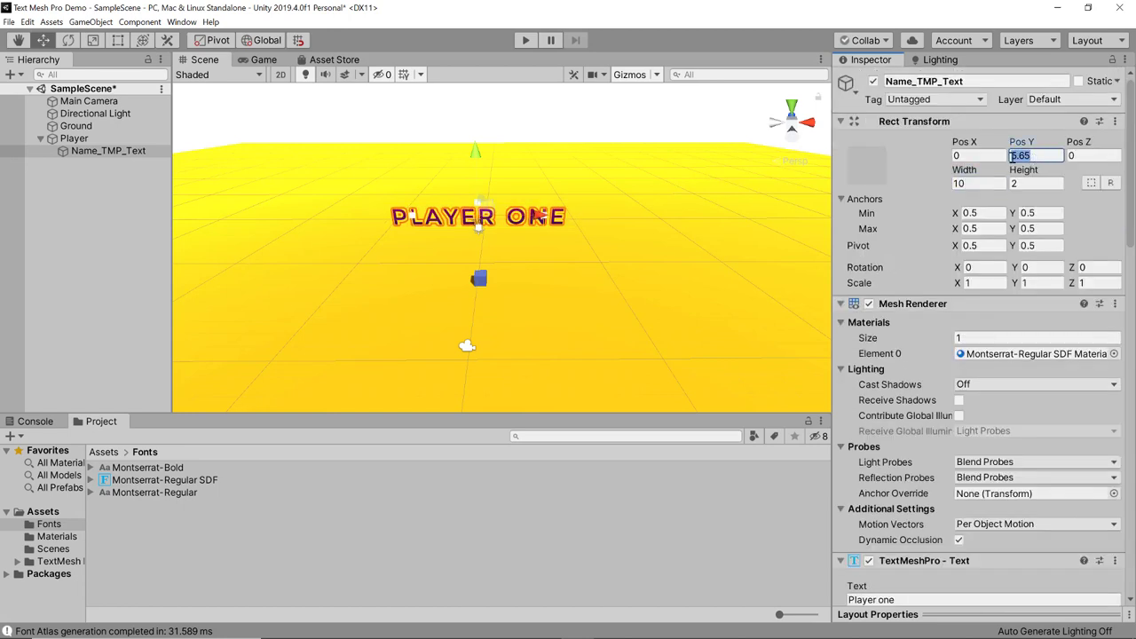
left_click_drag(476, 153, 473, 193)
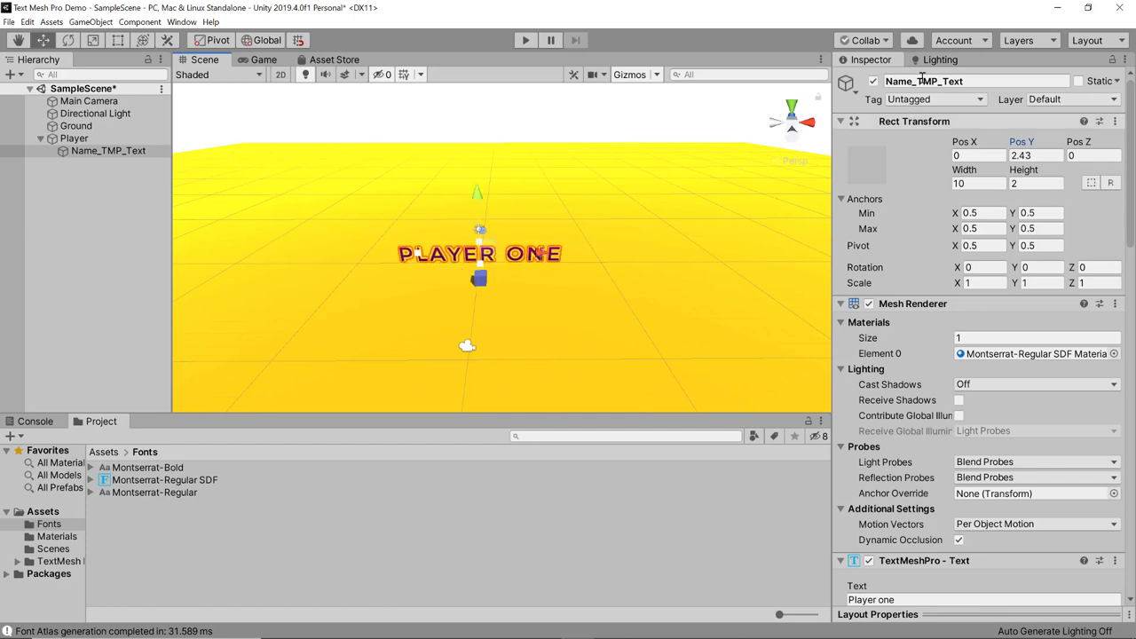
scroll(1012, 383, "down", 4)
scroll(522, 353, "up", 2)
scroll(522, 352, "up", 2)
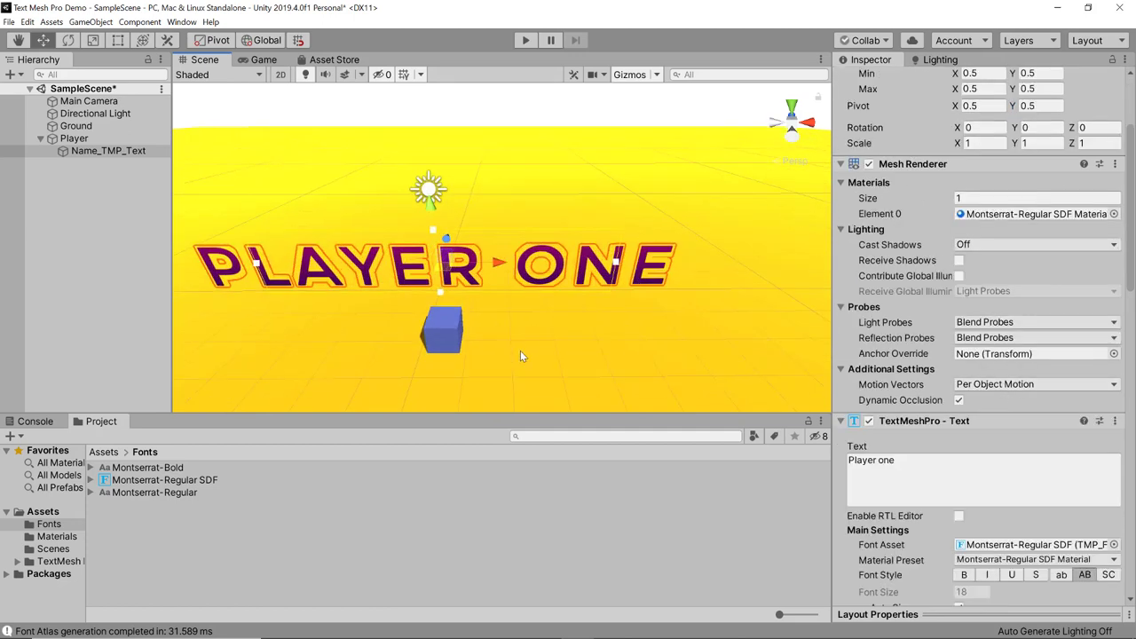
scroll(570, 342, "up", 2)
scroll(963, 472, "down", 4)
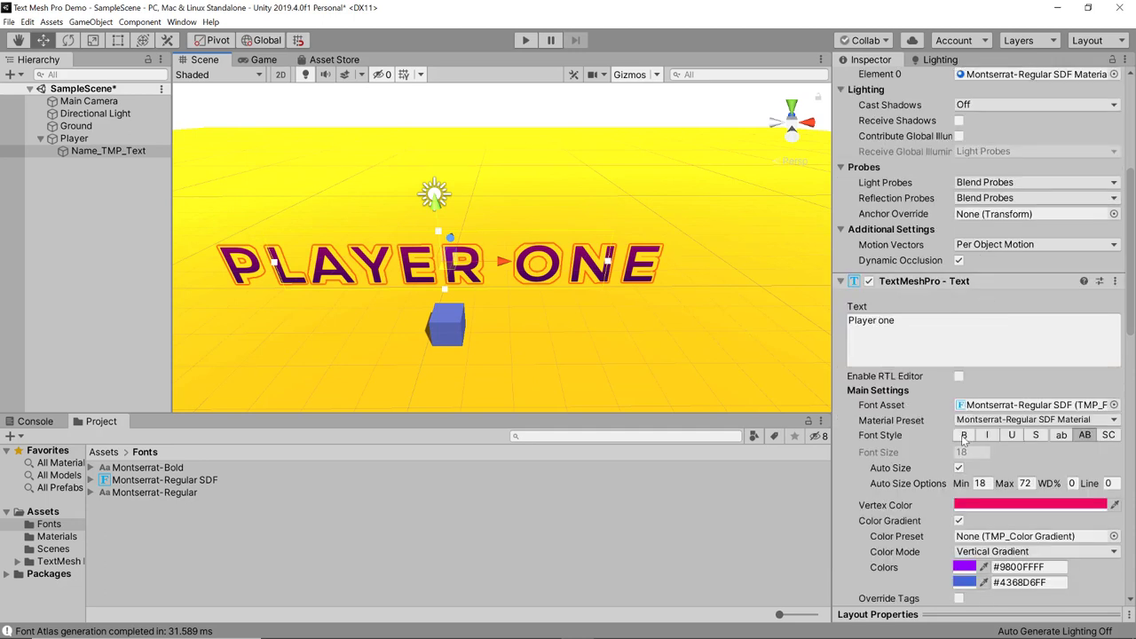
left_click(964, 436)
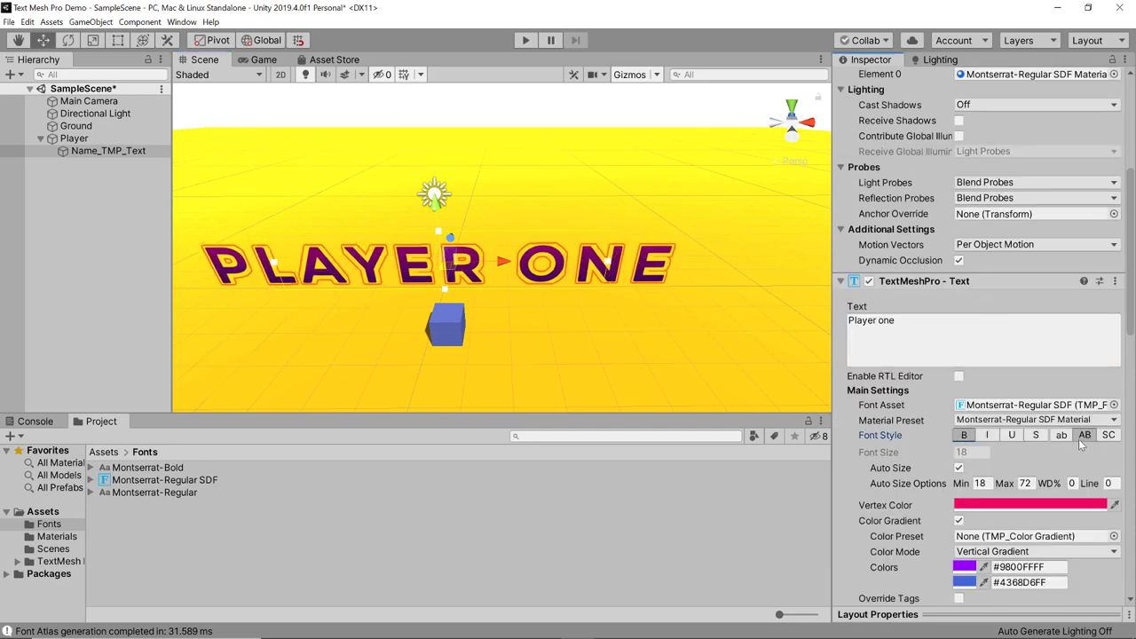
Set the label's vertex color to white and disable its color gradient
left_click(1030, 505)
key("Escape")
scroll(959, 382, "down", 4)
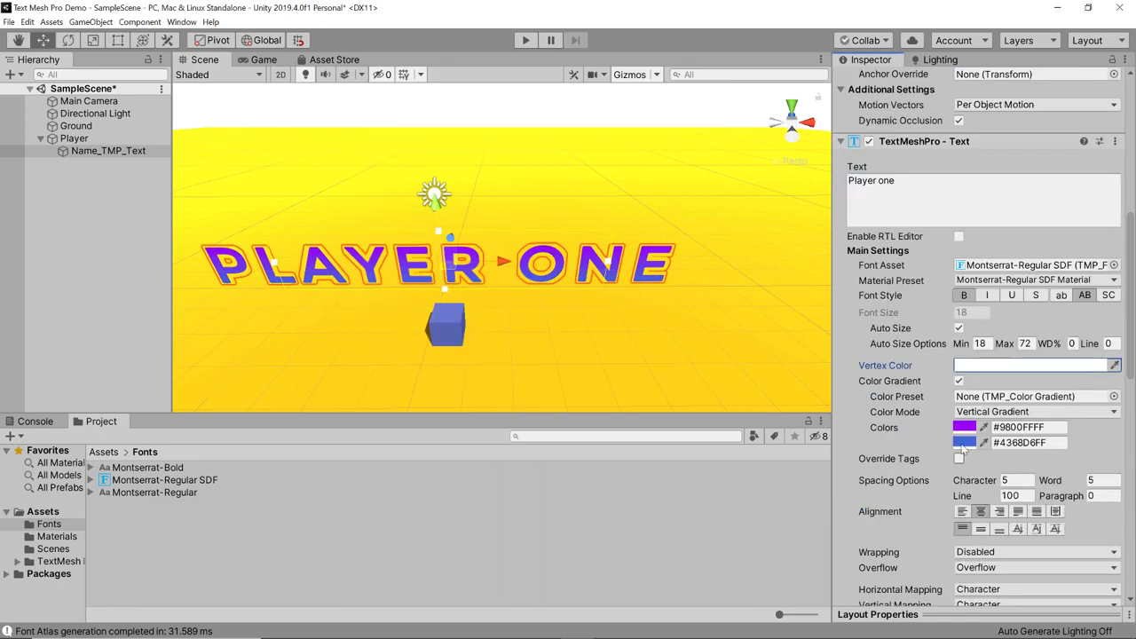
left_click(960, 381)
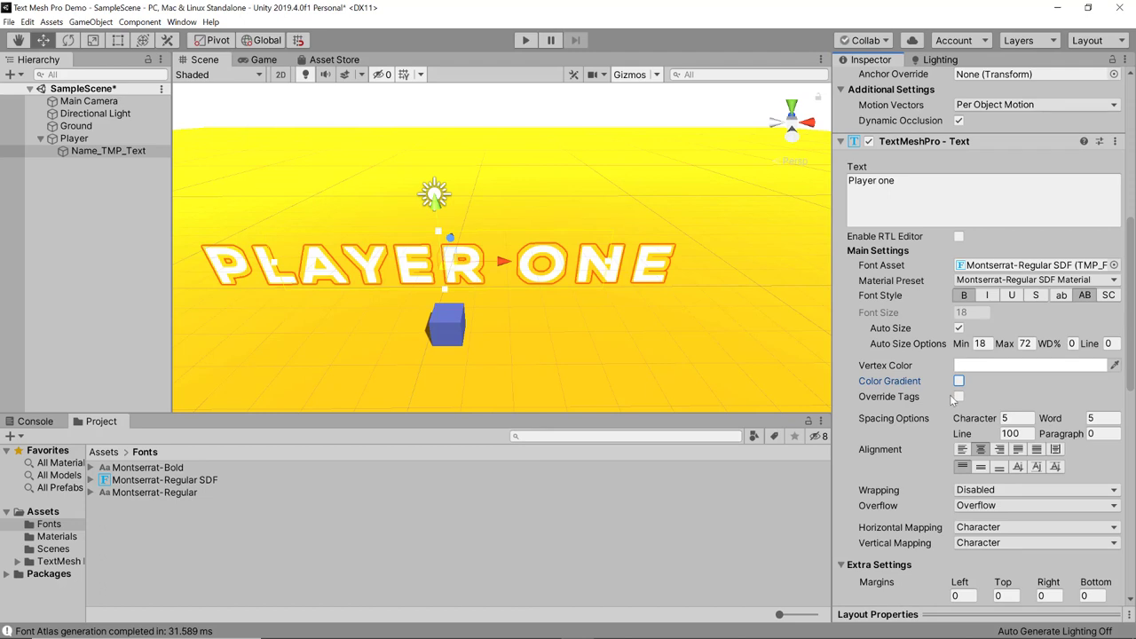
Try enabling text wrapping on the name label and undo the change
left_click(990, 490)
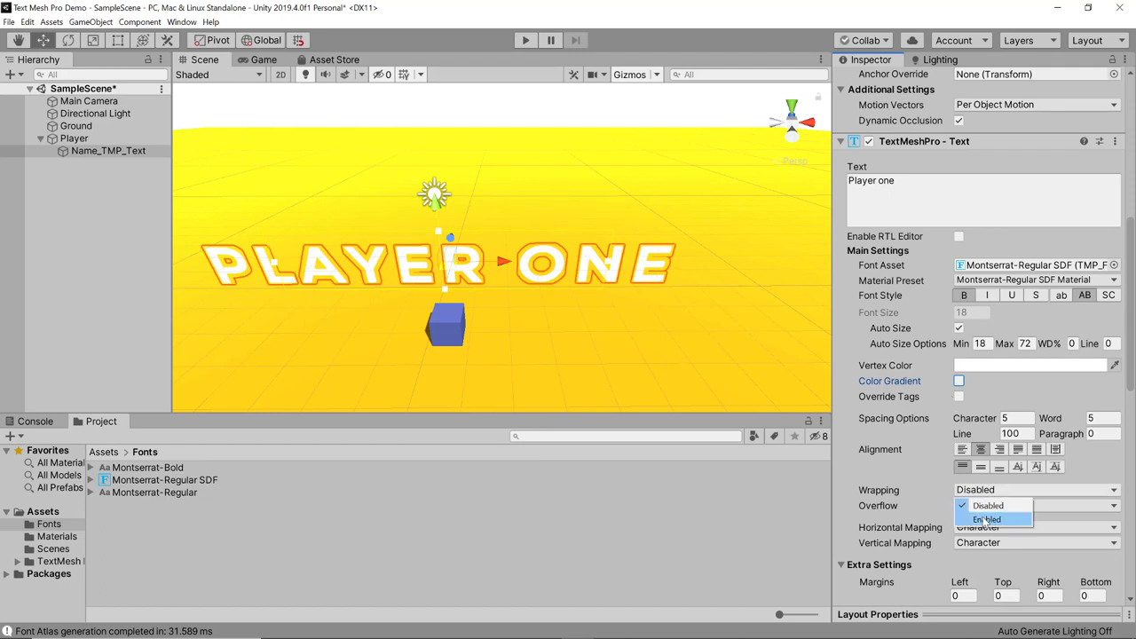
left_click(986, 520)
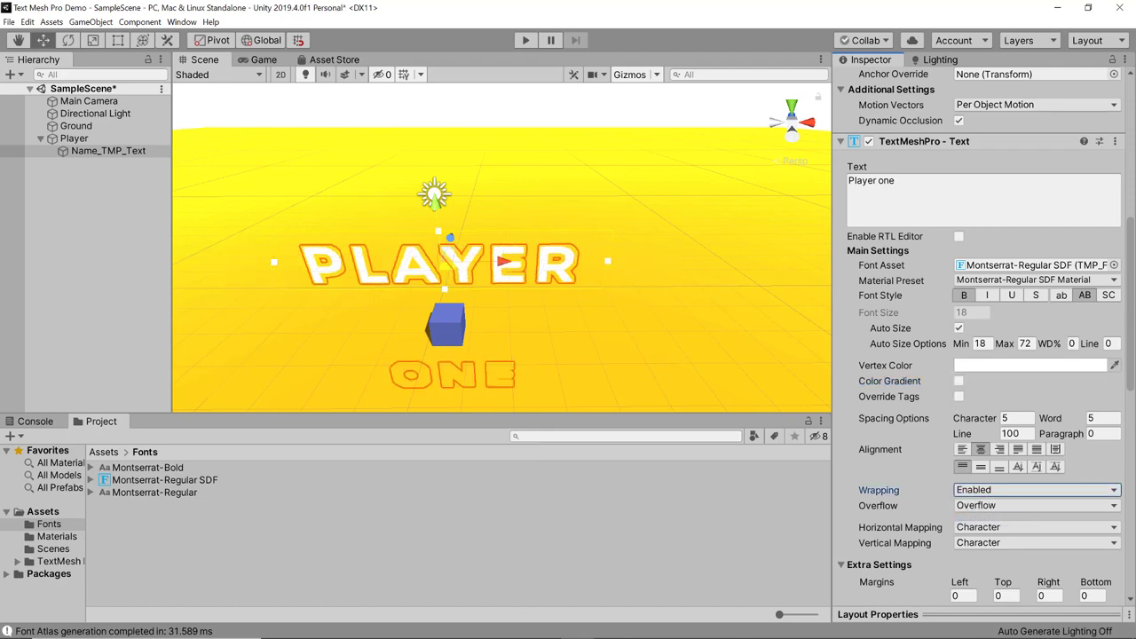
key("ctrl+z")
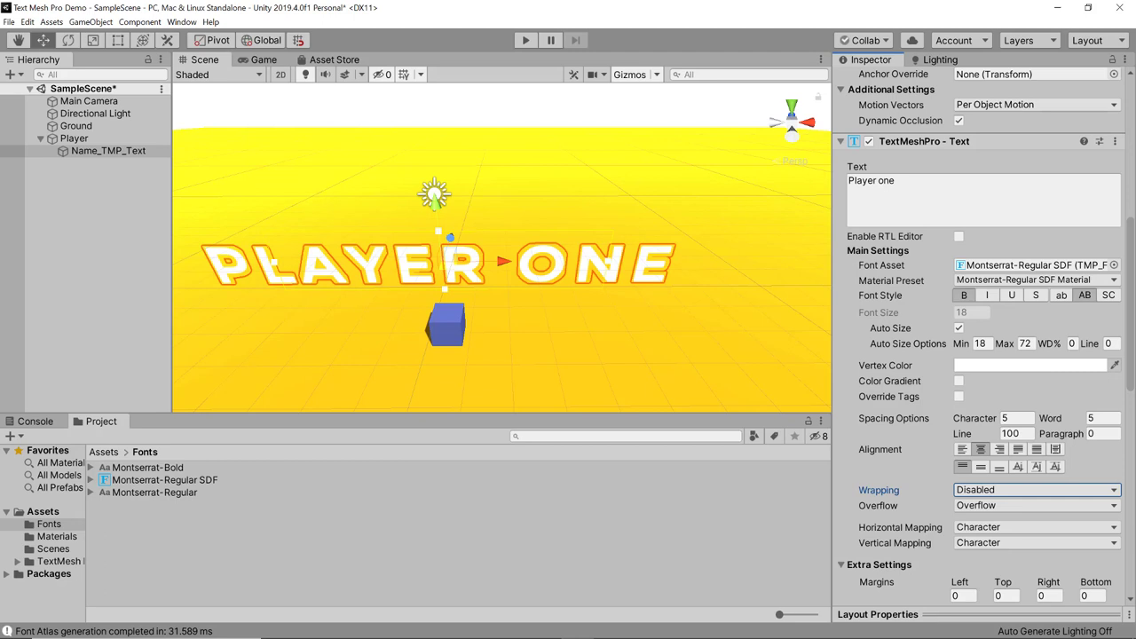
Set the outline color of the name label's Montserrat-Regular SDF material to blue, 4550CF
scroll(947, 229, "down", 10)
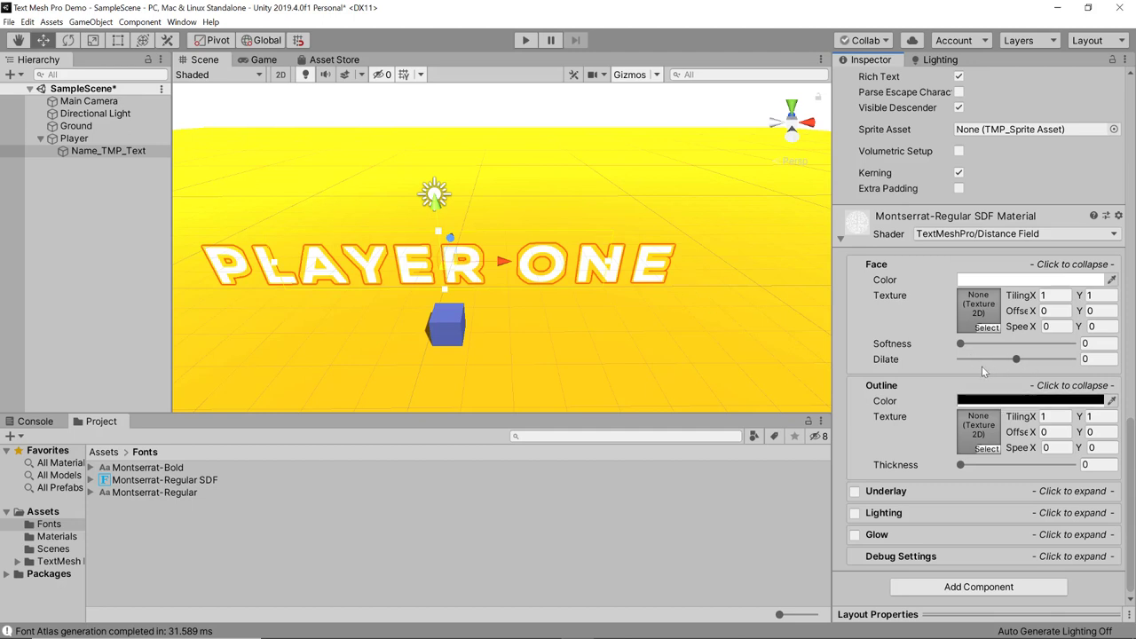
left_click(1043, 403)
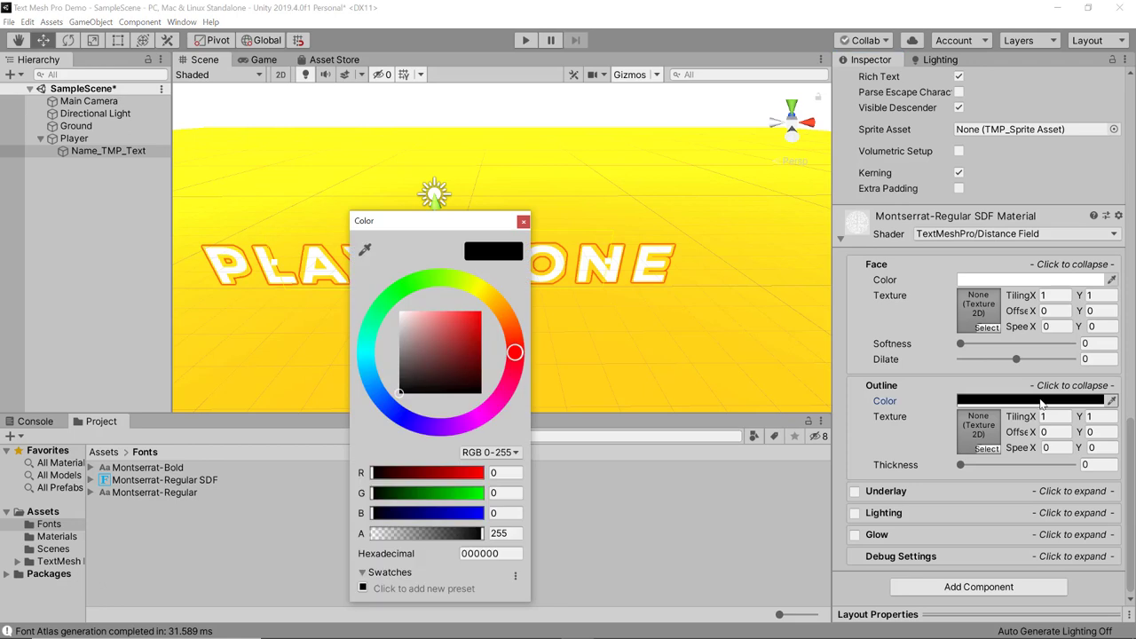
left_click(397, 425)
mouse_move(448, 346)
left_mouse_down()
mouse_move(449, 322)
mouse_move(465, 334)
left_mouse_up()
left_click(455, 330)
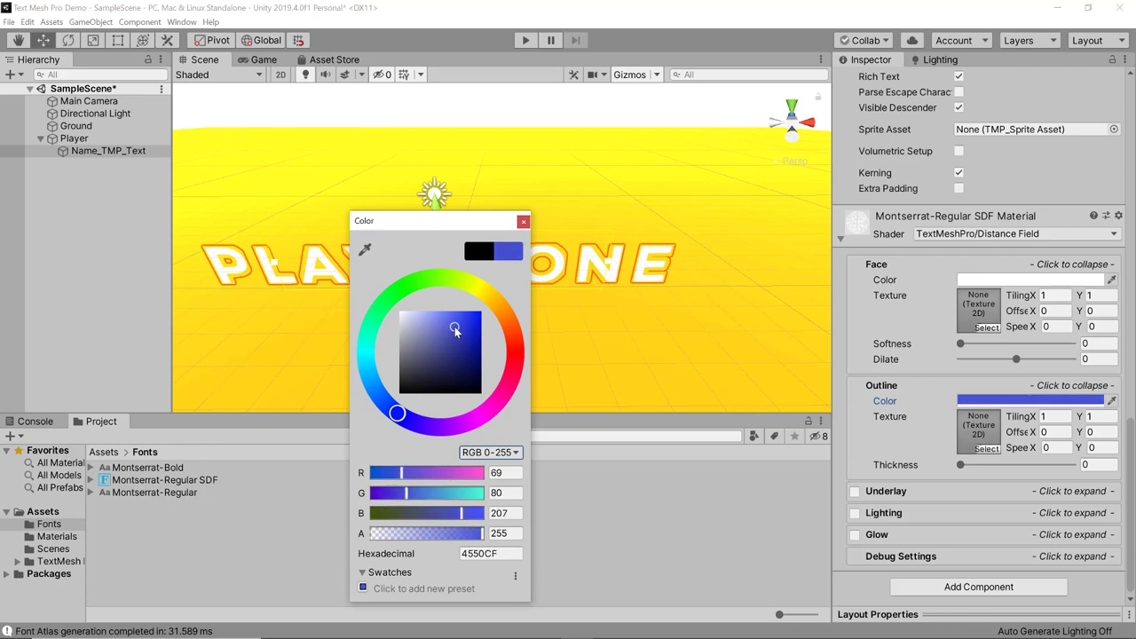
left_click(523, 222)
Try an outline thickness of 1 on the name label and preview it in the game view
left_click_drag(960, 465, 1089, 463)
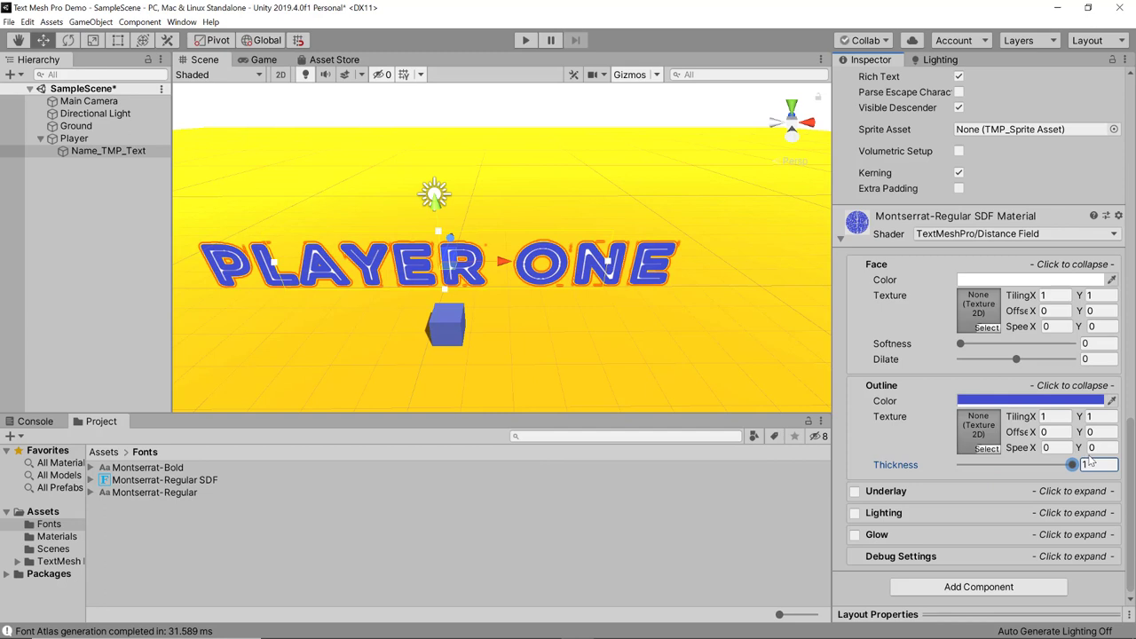
left_click(276, 59)
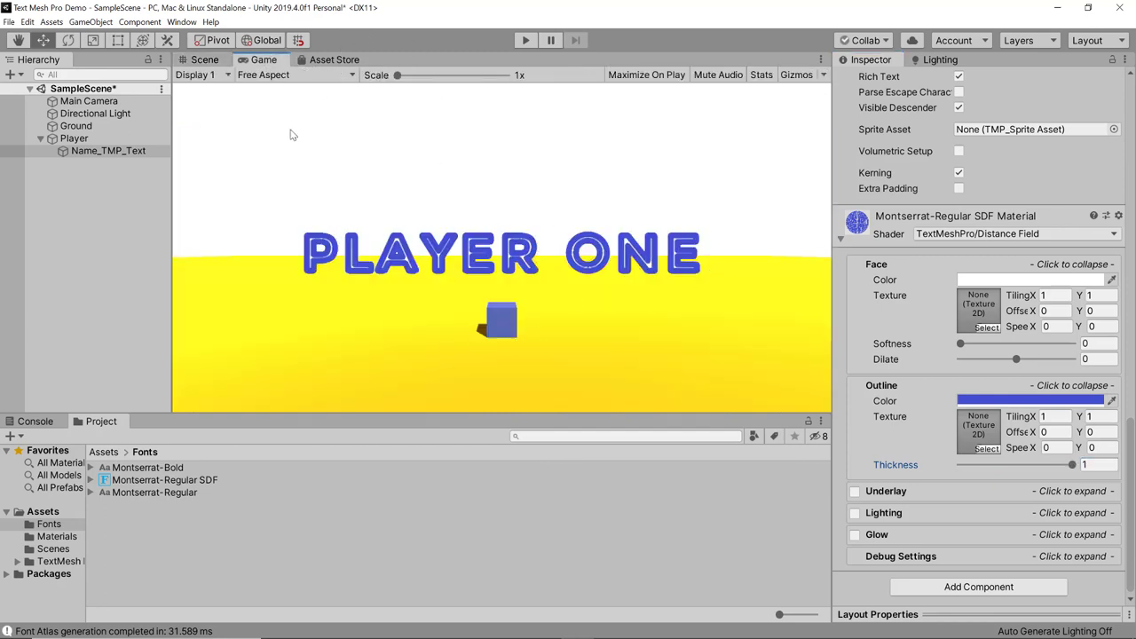
left_click(189, 59)
Set the name label's outline thickness to about 0.325 and its face dilate to about 0.63
left_click_drag(1069, 466, 998, 469)
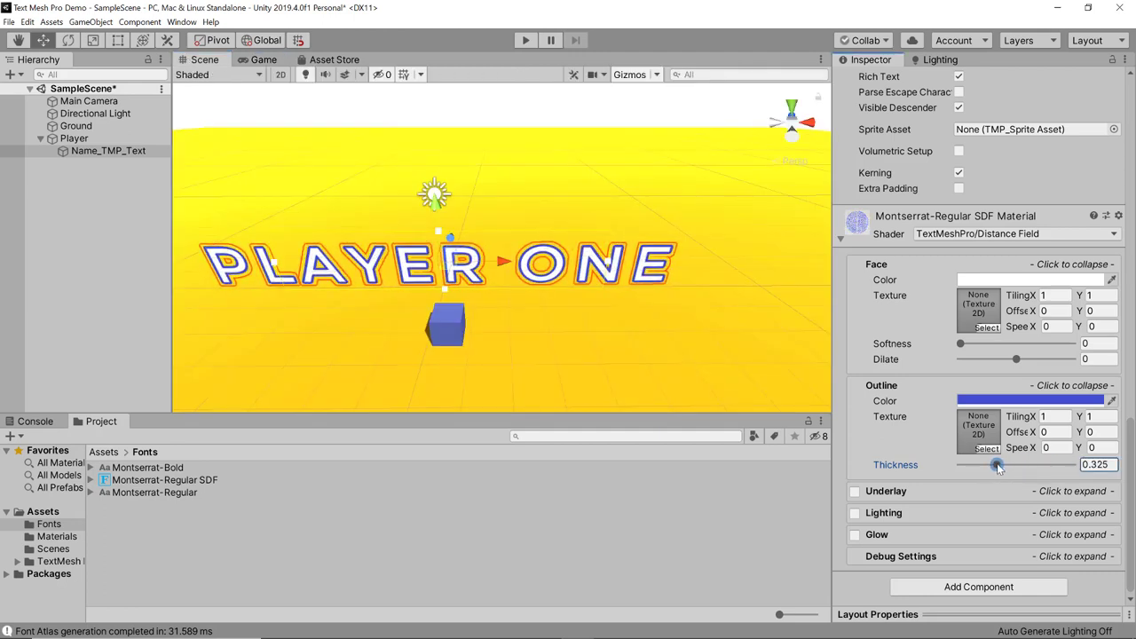
left_click(1017, 359)
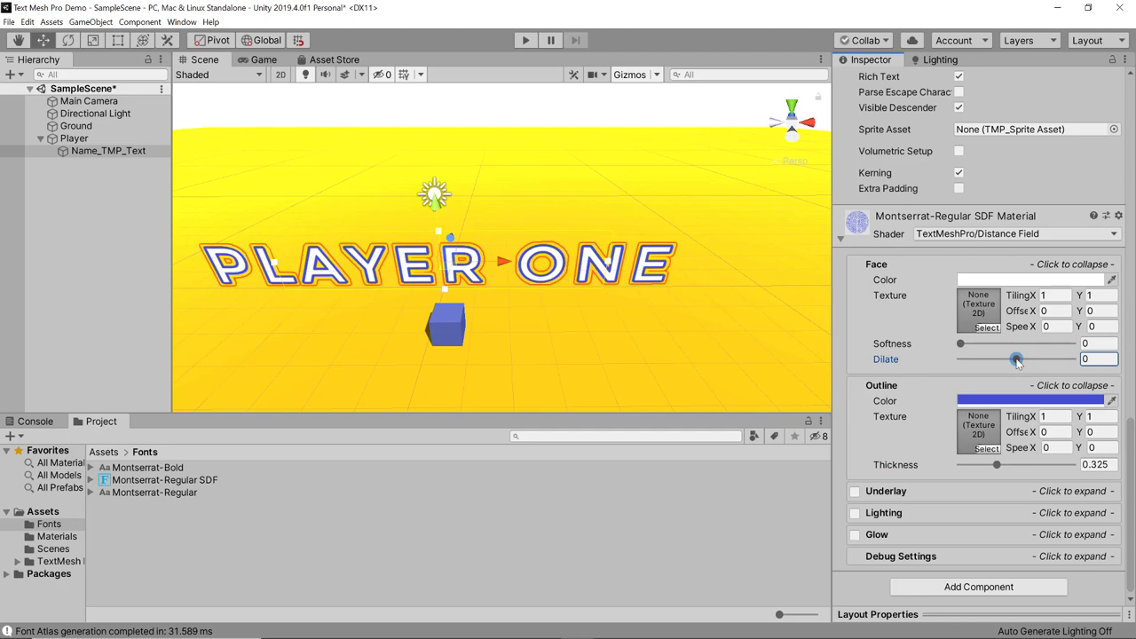
left_click_drag(1016, 361, 1054, 365)
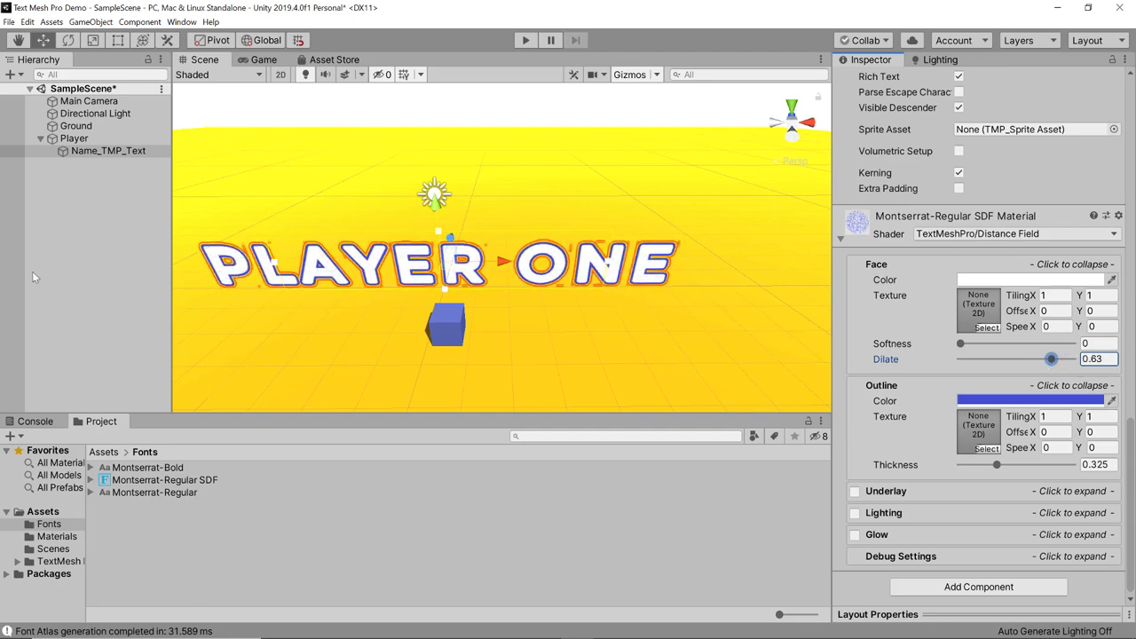
Create a material named "Text Glow Material" in the project's Materials folder
left_click(103, 452)
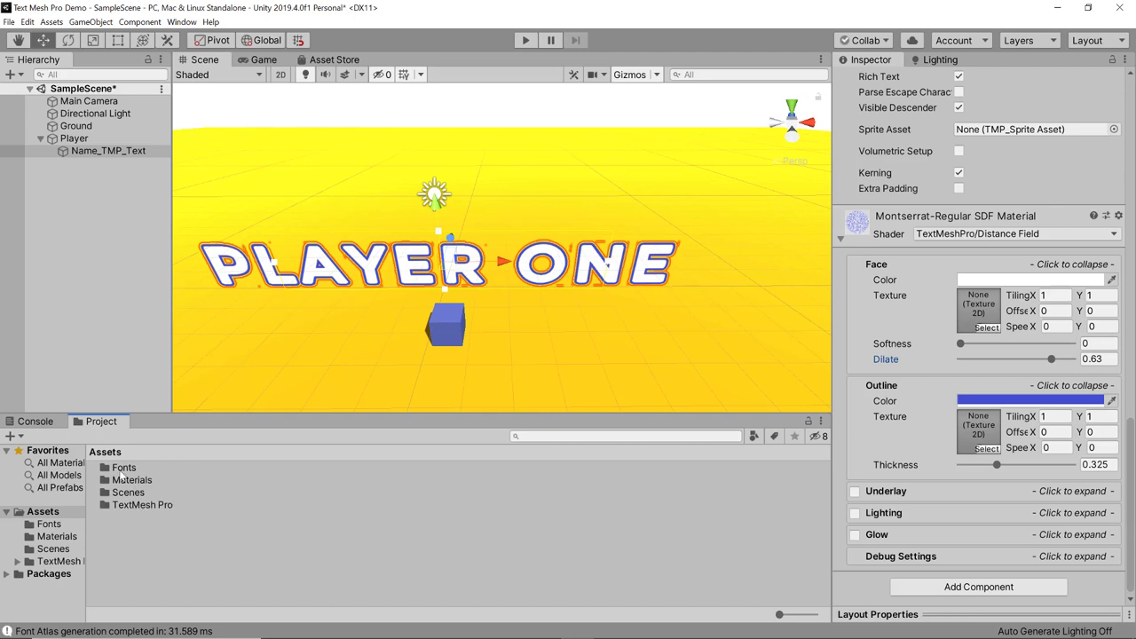
left_click(118, 482)
double_click(118, 482)
right_click(163, 532)
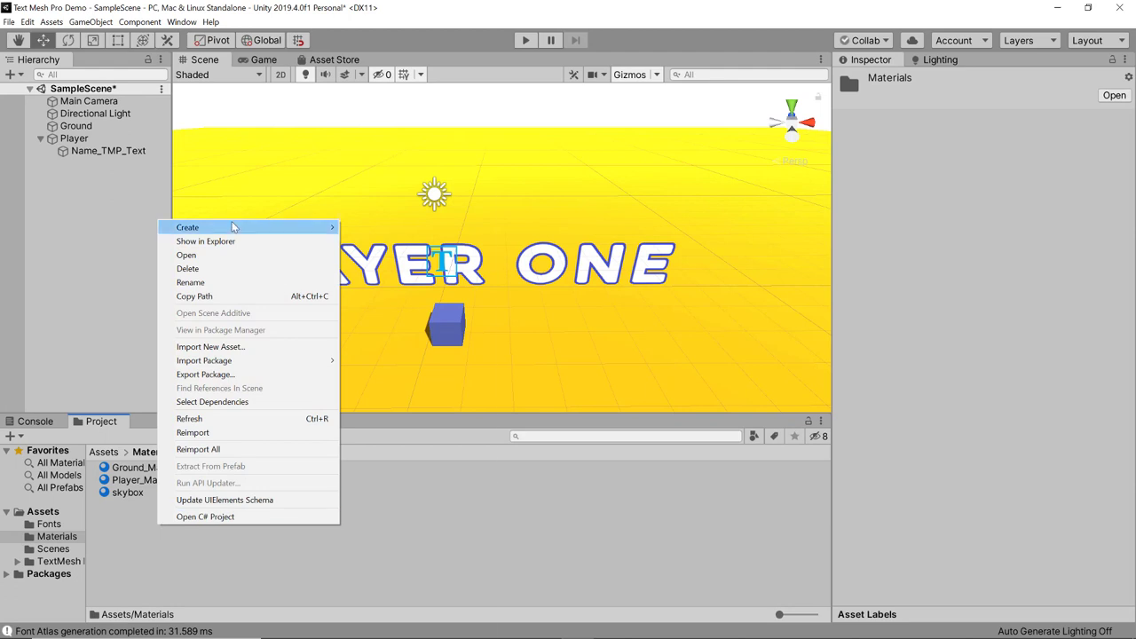
mouse_move(238, 227)
left_click(373, 335)
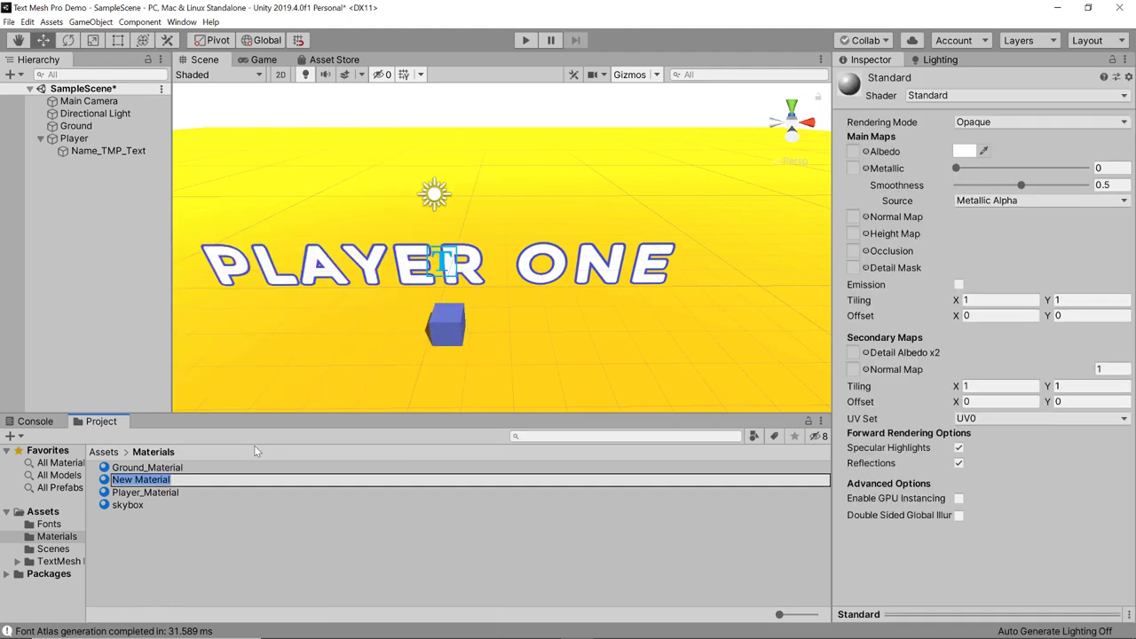
type("Text")
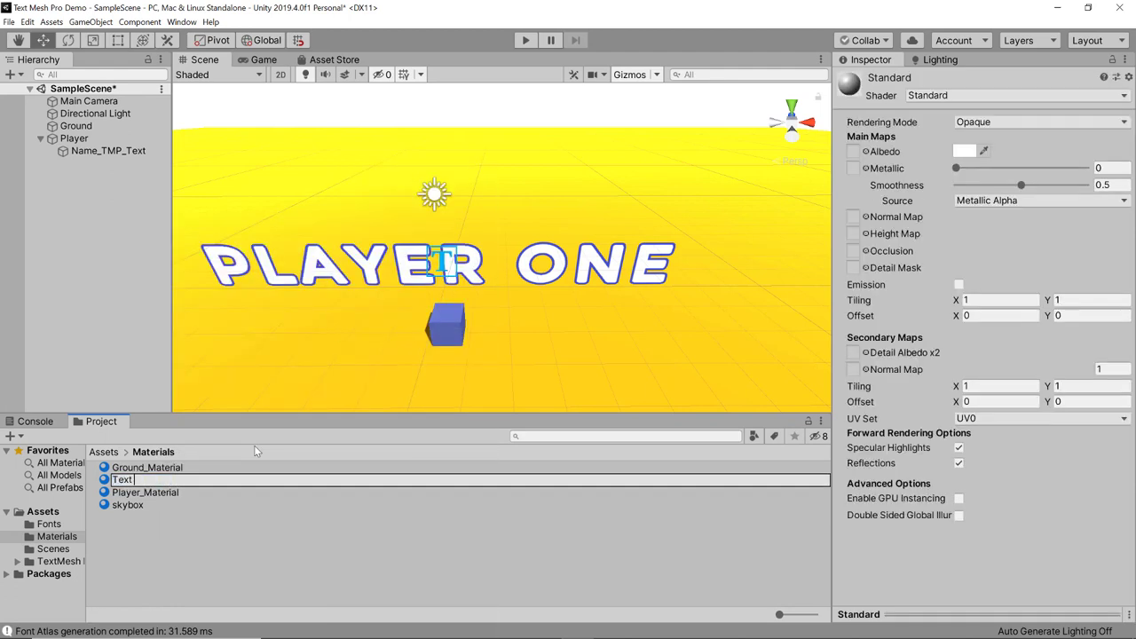
type(" Glow Material")
key("Return")
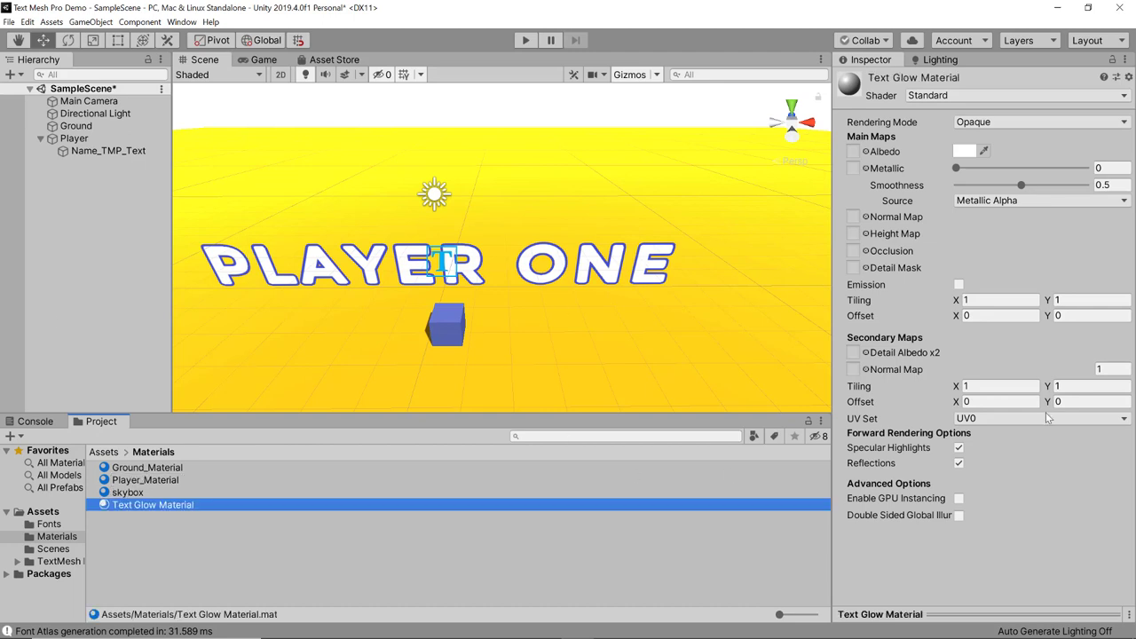
Change the Text Glow Material's shader to TextMeshPro/Distance Field
left_click(930, 96)
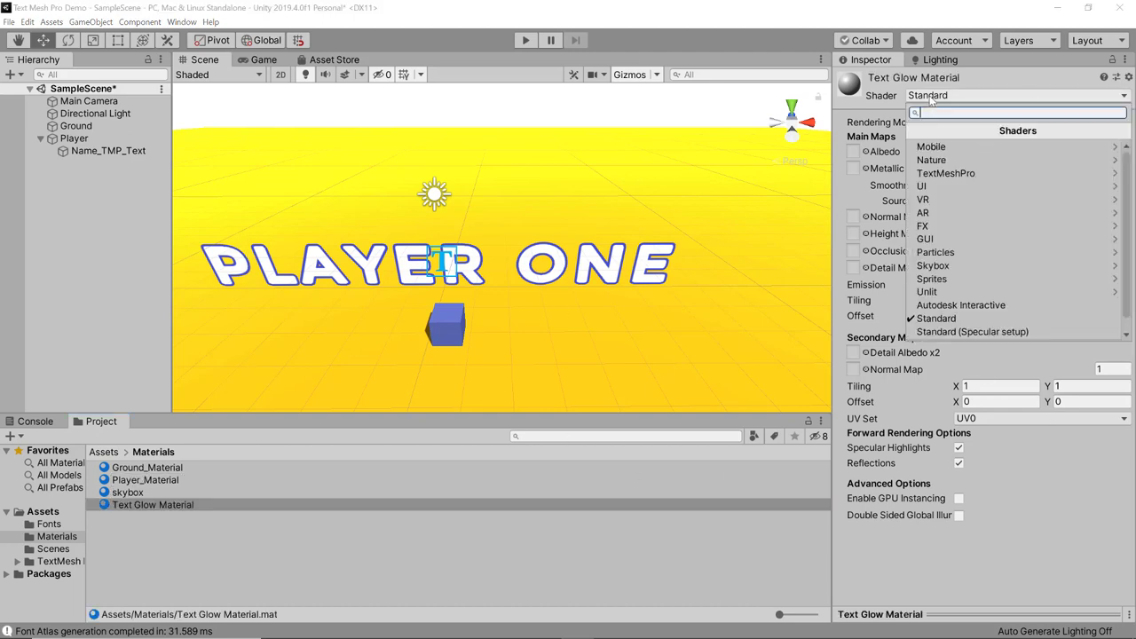
left_click(951, 175)
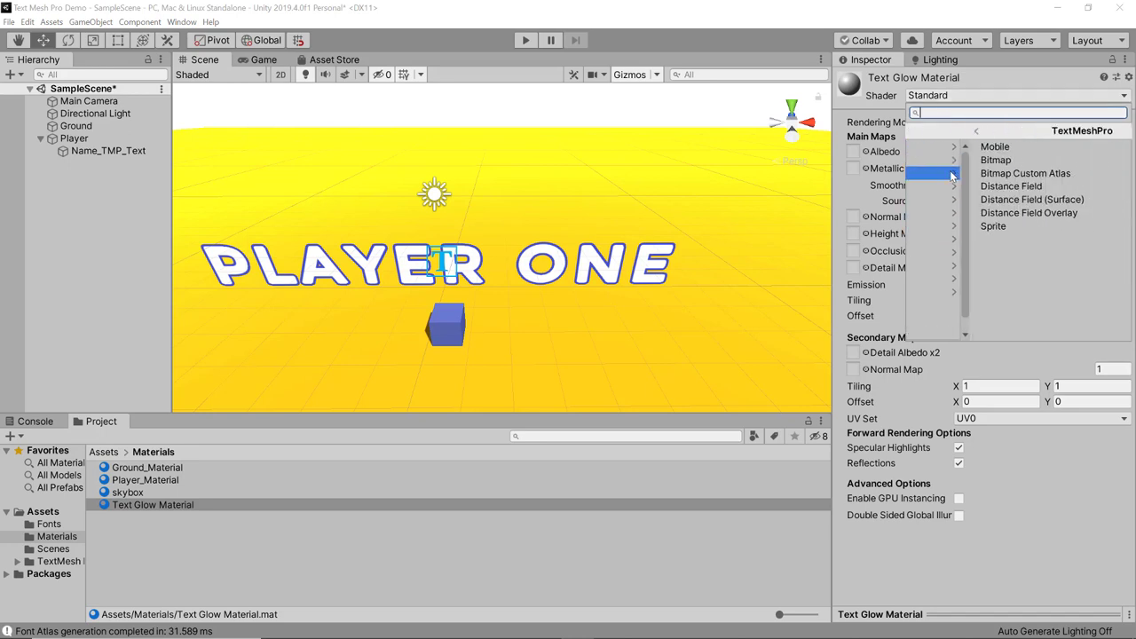
left_click(938, 188)
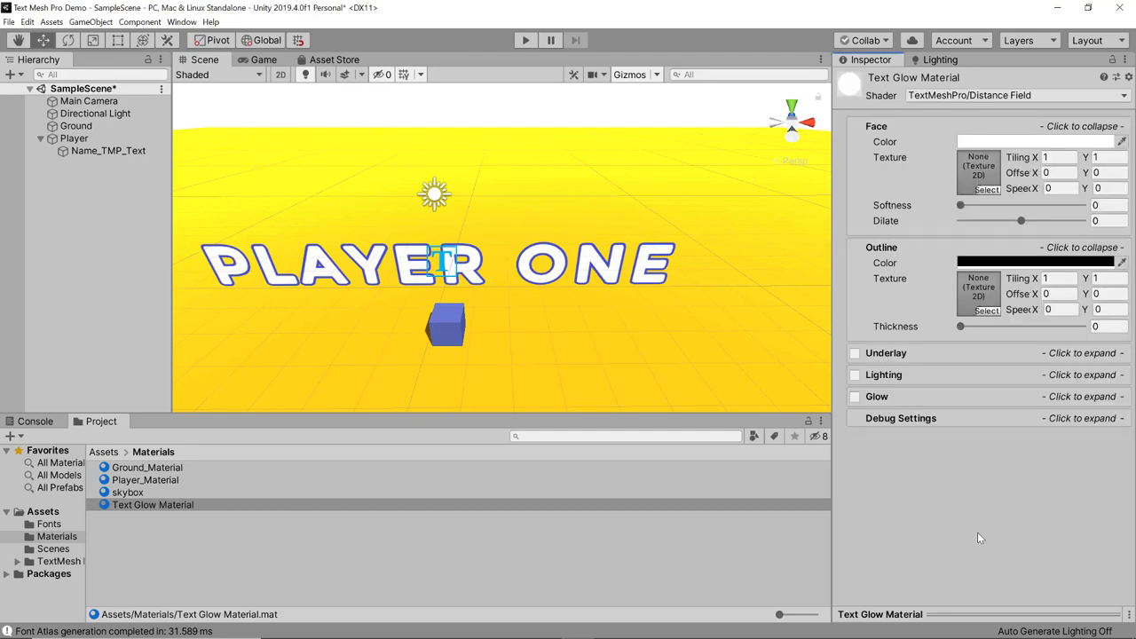
Assign the Montserrat-Regular SDF Atlas texture as the Text Glow Material's font atlas in its debug settings
left_click(915, 423)
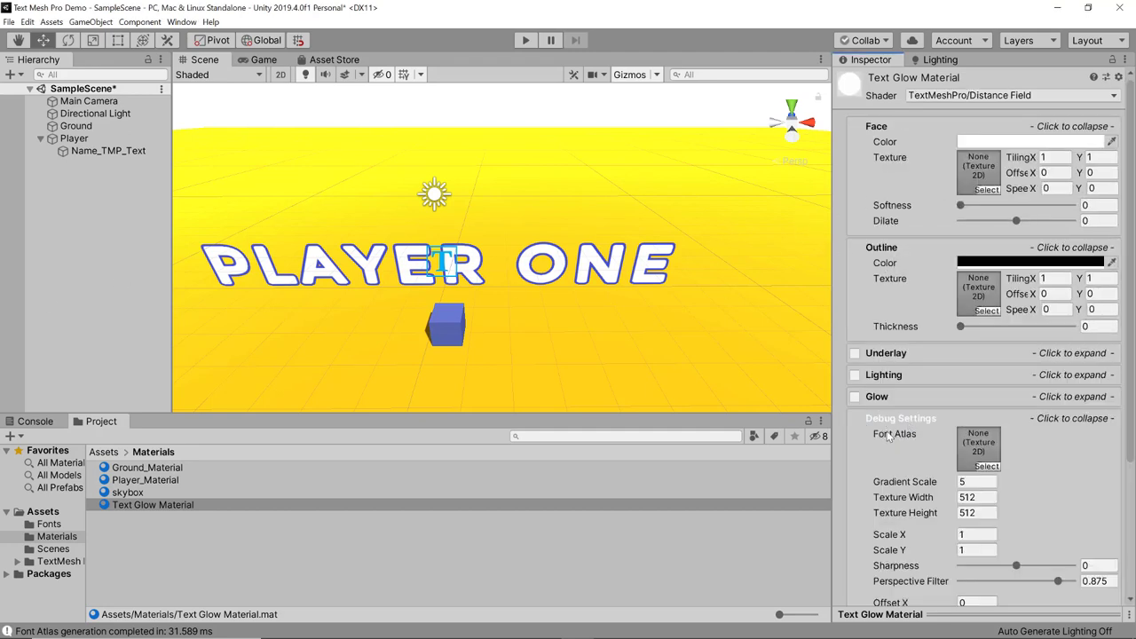
scroll(912, 421, "down", 3)
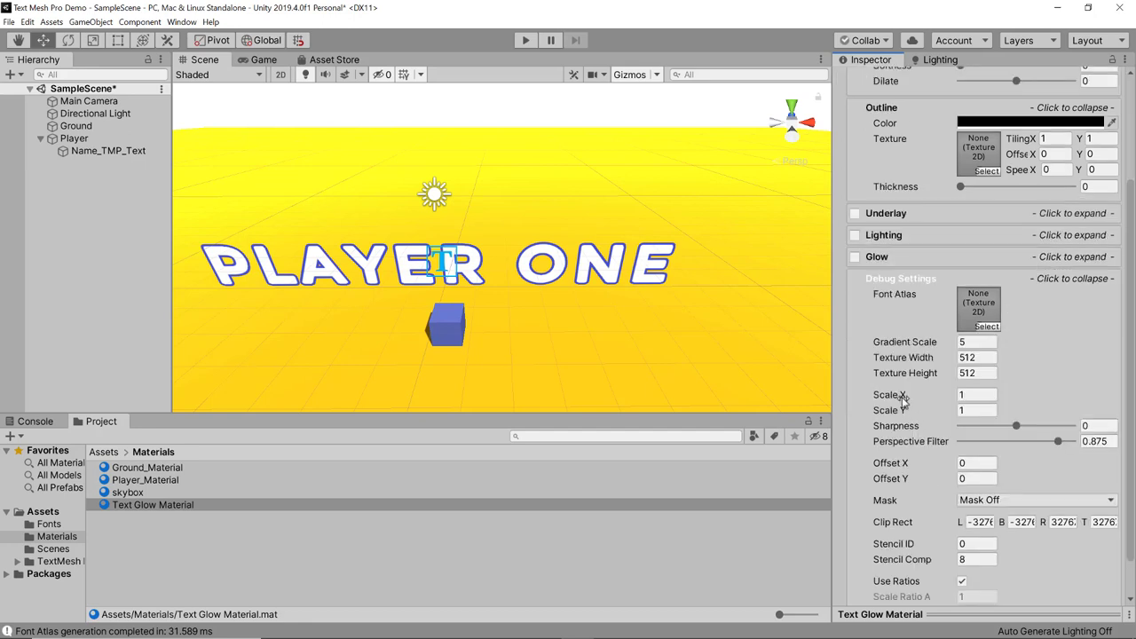
left_click(988, 326)
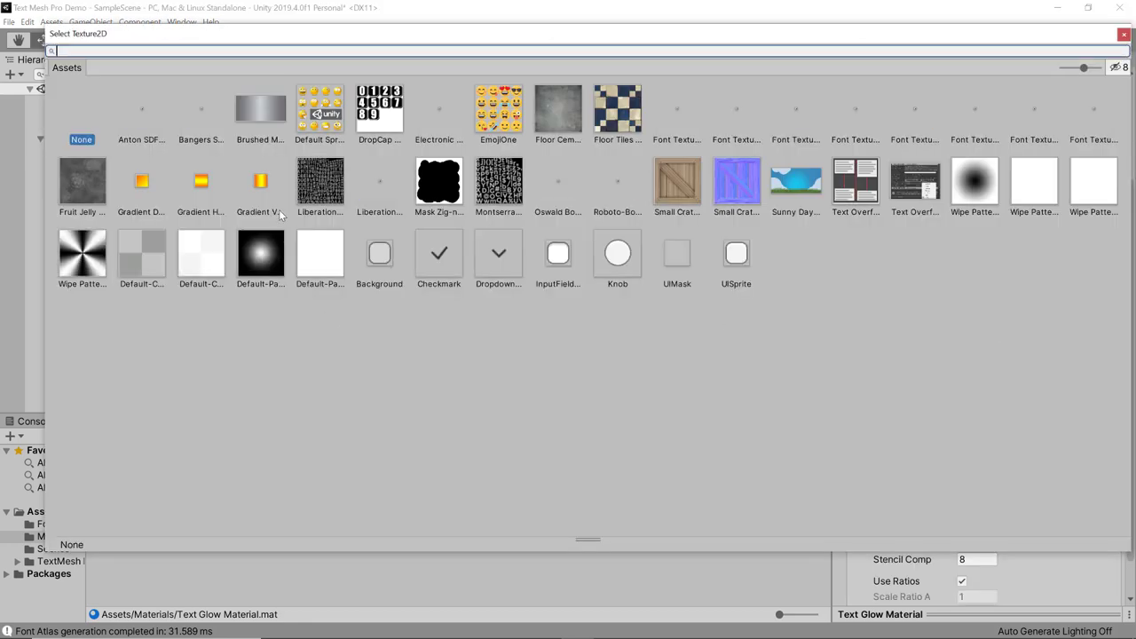
left_click(501, 171)
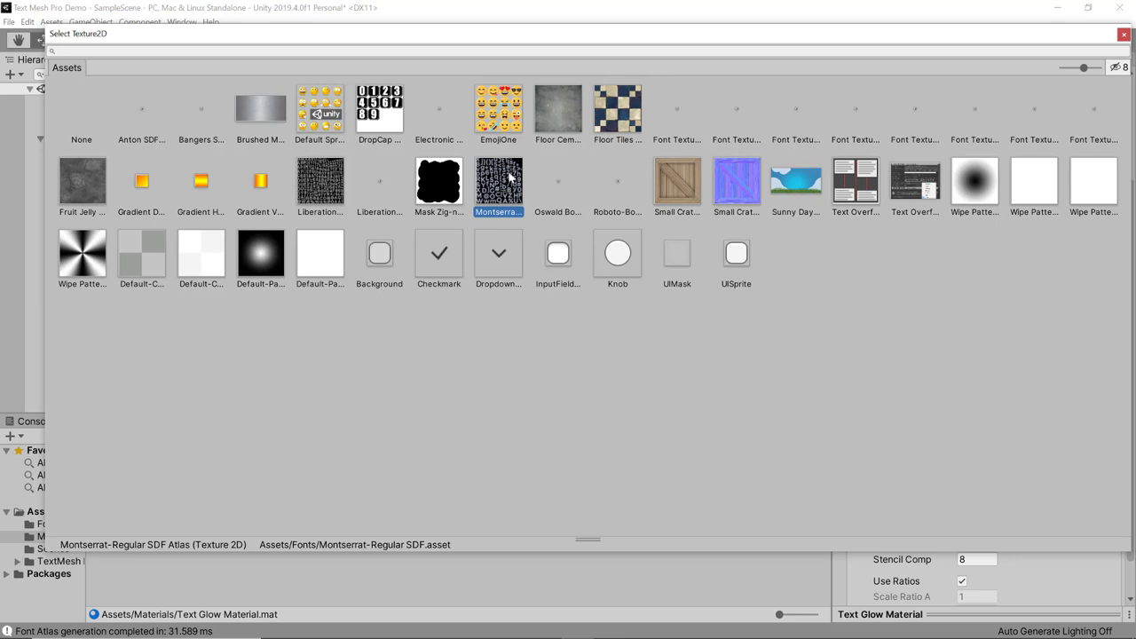
double_click(510, 179)
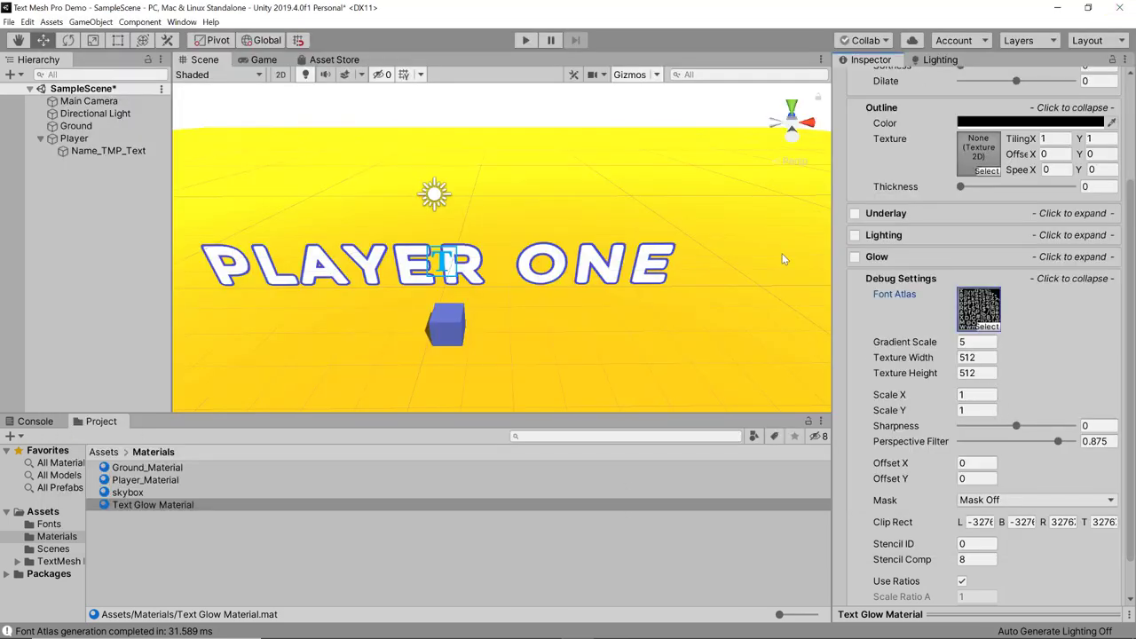
Create a scene named "Glow Text" in the Scenes folder, open it, and return to the Materials folder
left_click(99, 423)
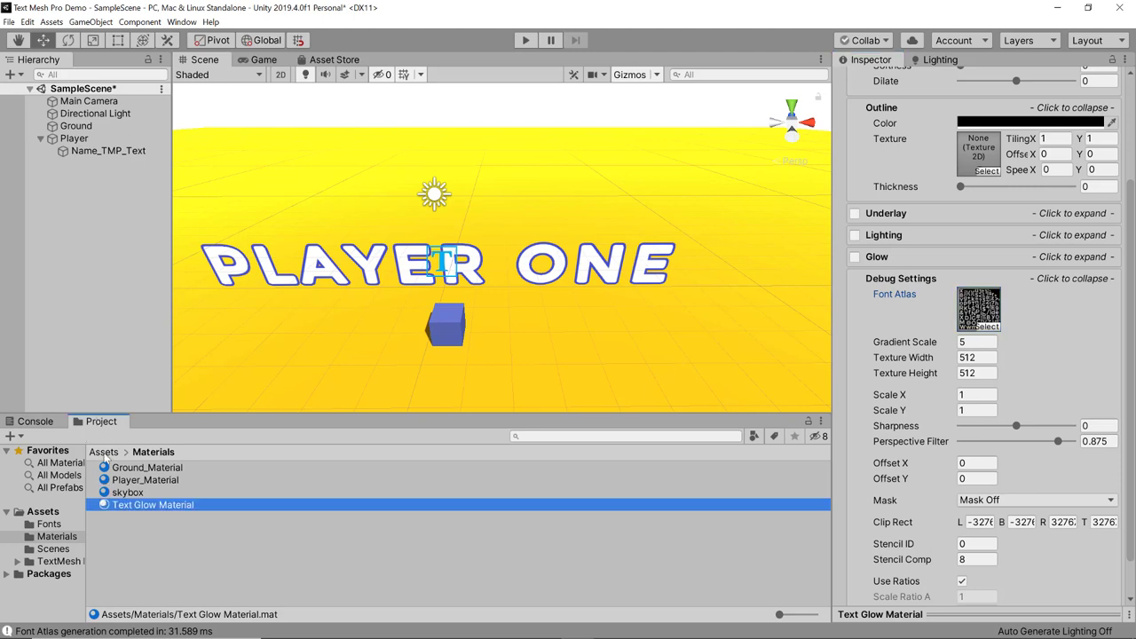
left_click(103, 452)
double_click(133, 492)
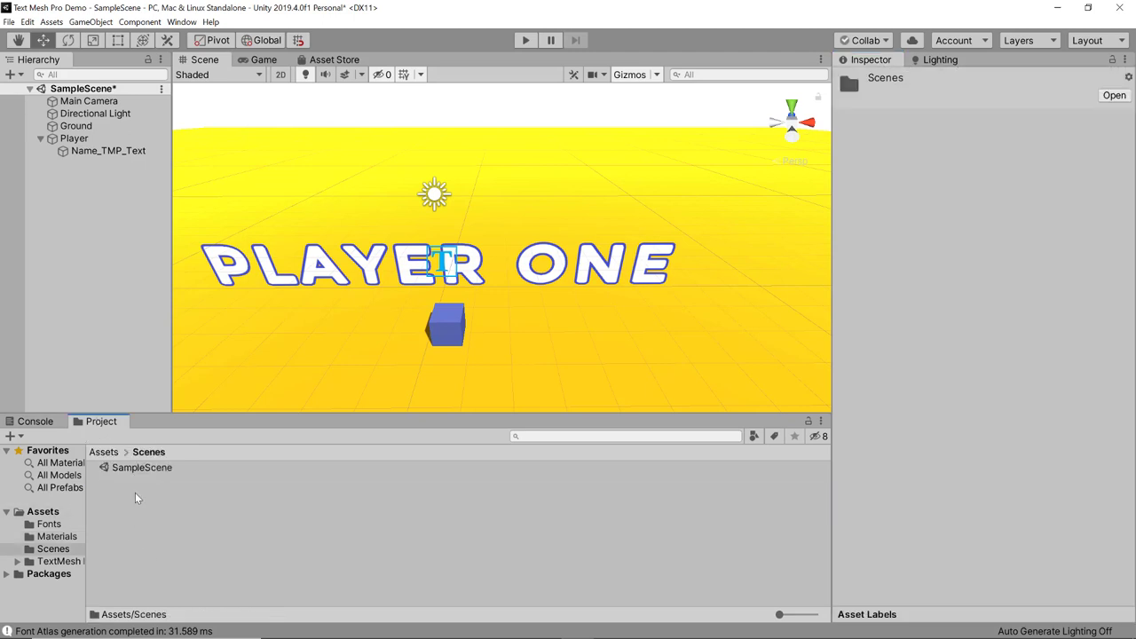
right_click(136, 498)
mouse_move(267, 195)
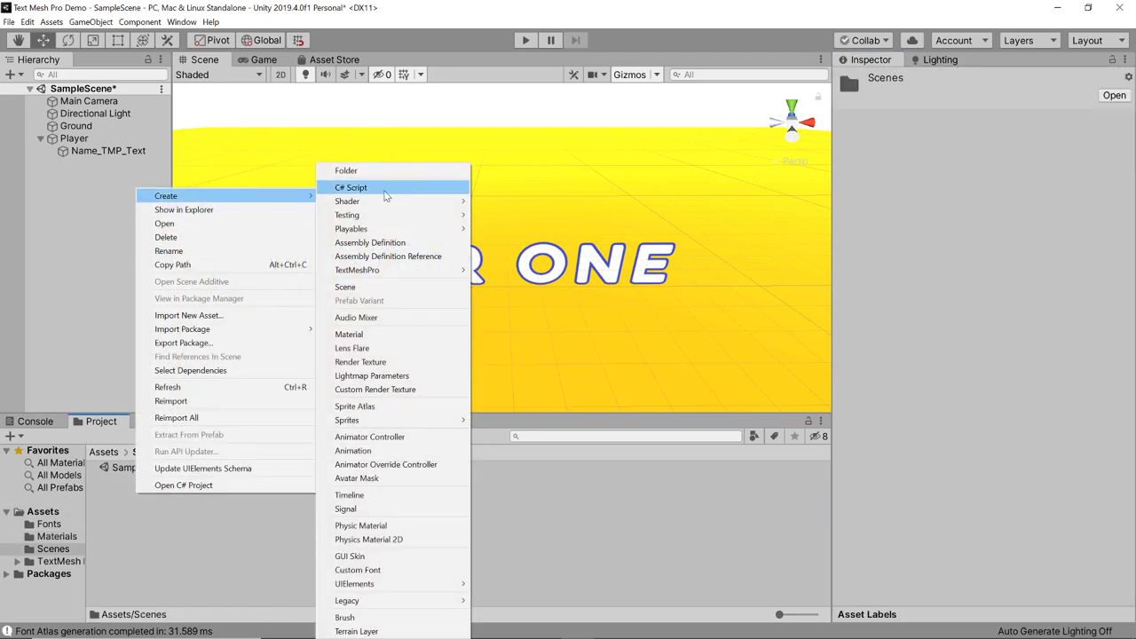
left_click(346, 287)
type("Glow Text")
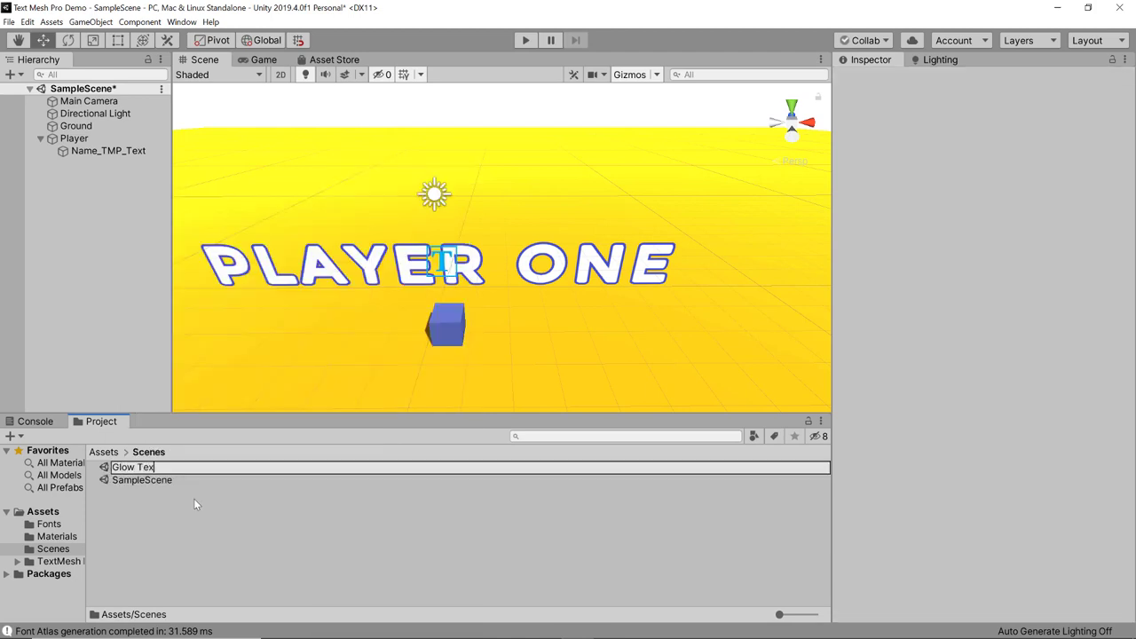
key("Return")
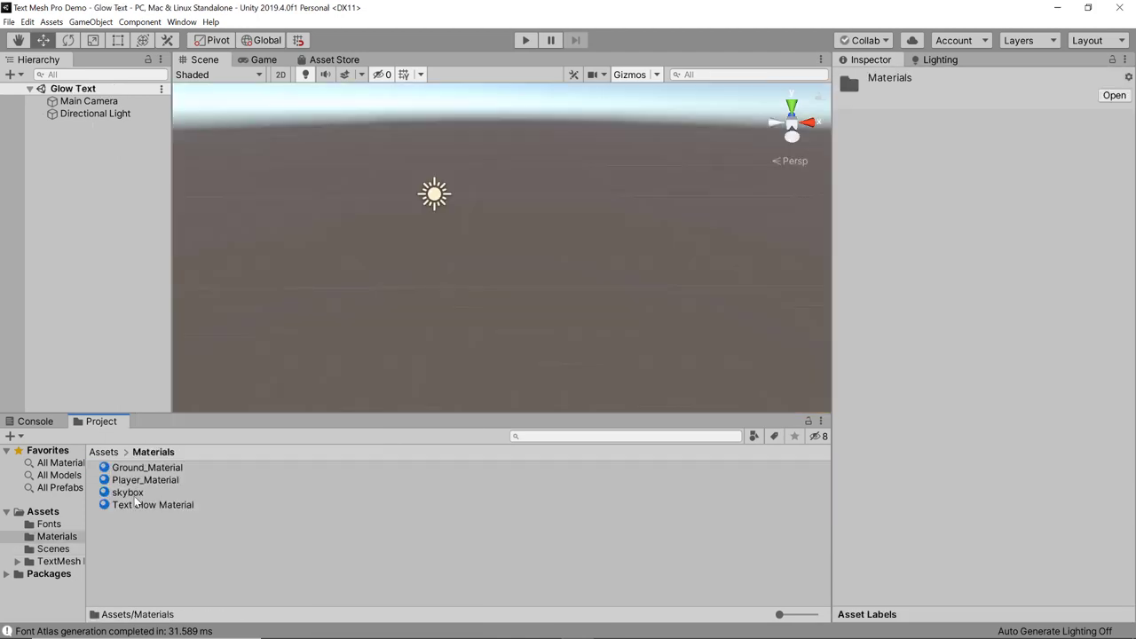
Duplicate the skybox material and rename the copy "skybox black"
left_click(132, 493)
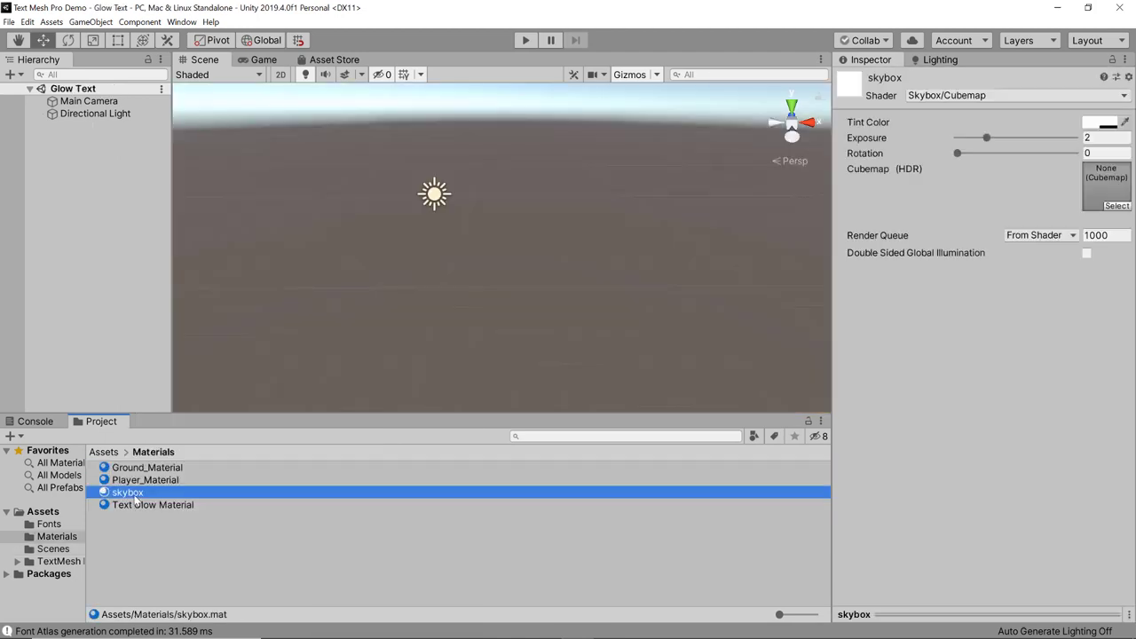
key("ctrl+d")
key("F2")
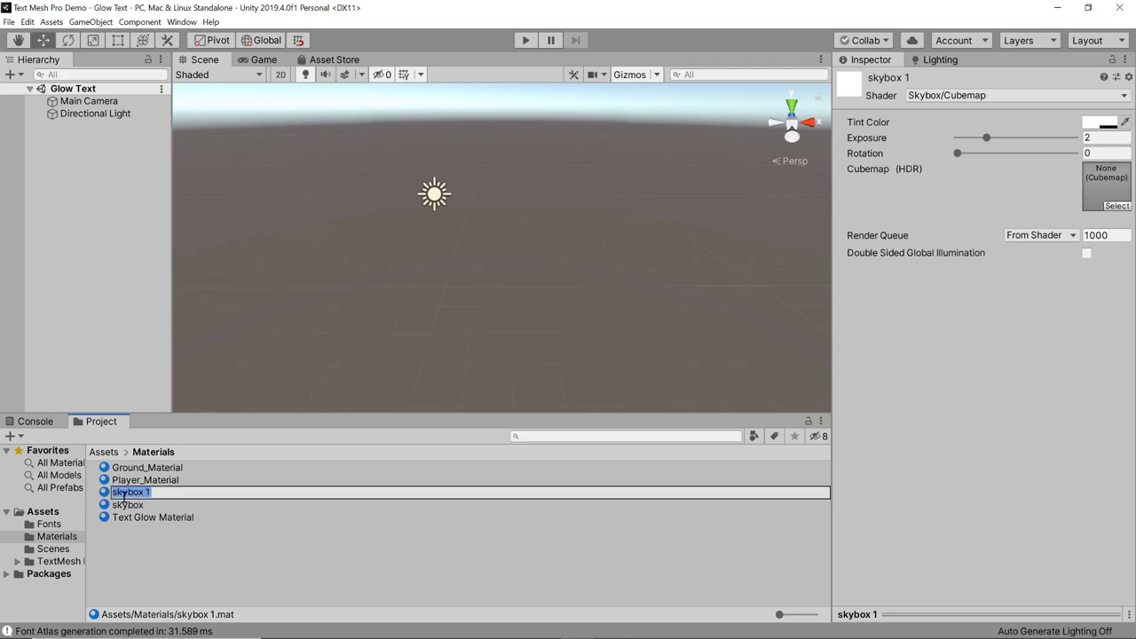
left_click(163, 495)
key("BackSpace")
type("black")
key("Return")
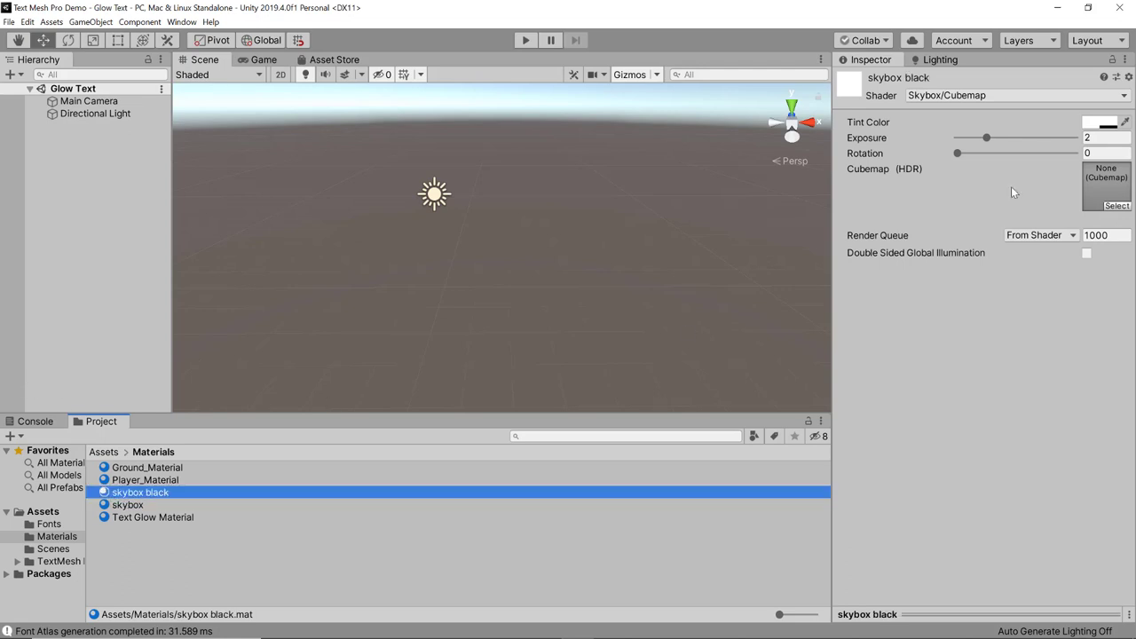
Set the tint color of the skybox black material to black (000000)
left_click(1101, 123)
left_click_drag(436, 330, 399, 392)
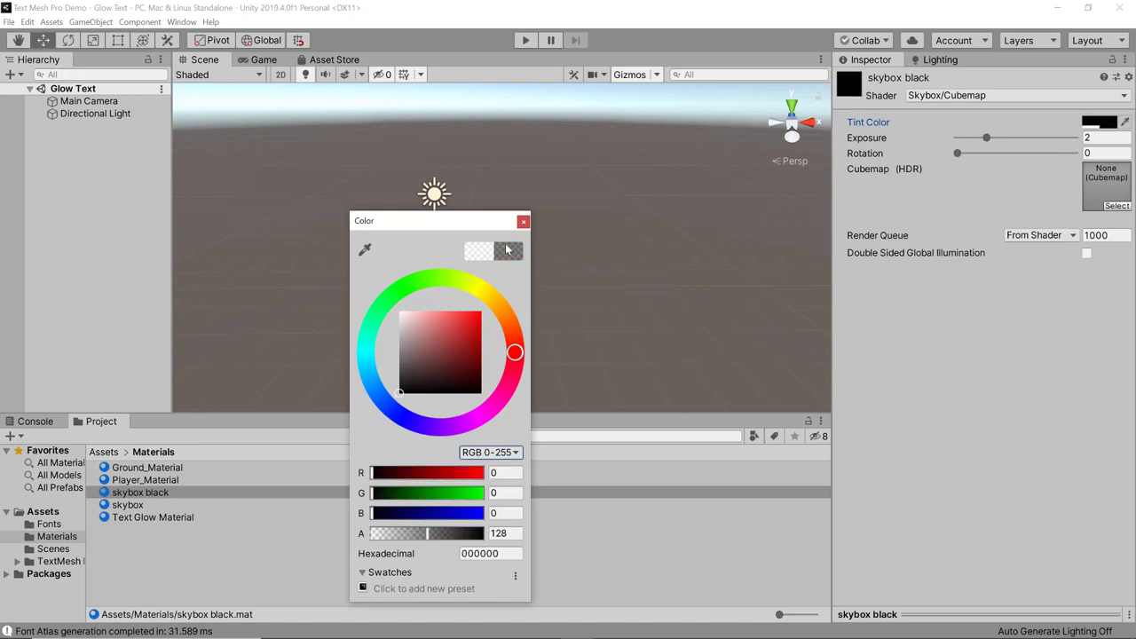
left_click(523, 222)
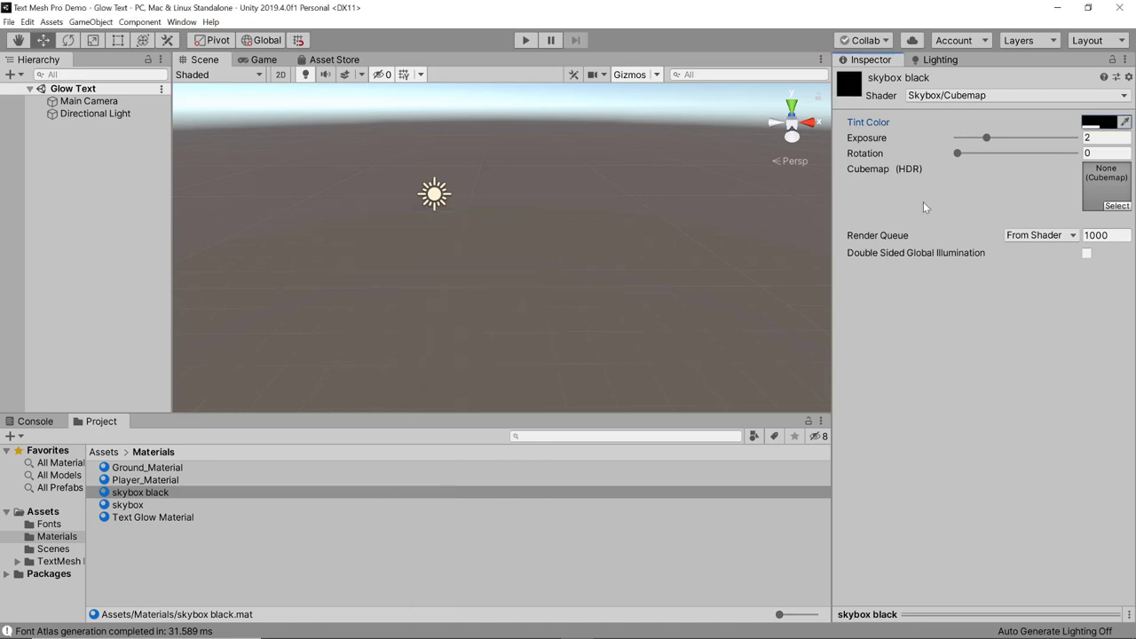
Assign the skybox black material as the Glow Text scene's skybox in the lighting environment settings
left_click(940, 59)
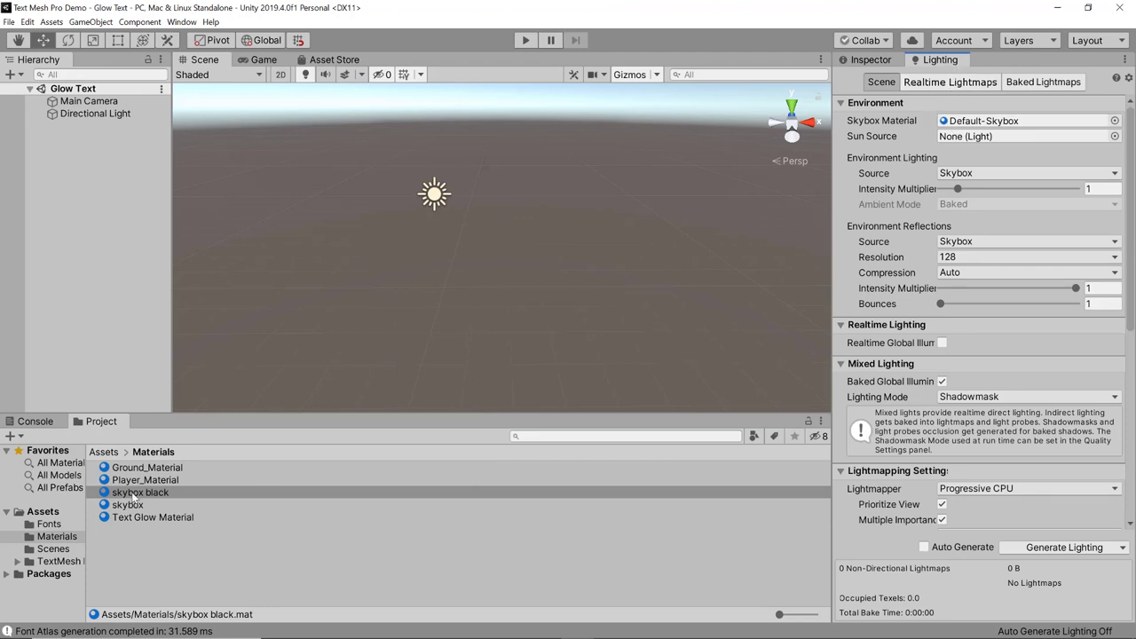
left_click_drag(131, 495, 981, 122)
left_click(981, 122)
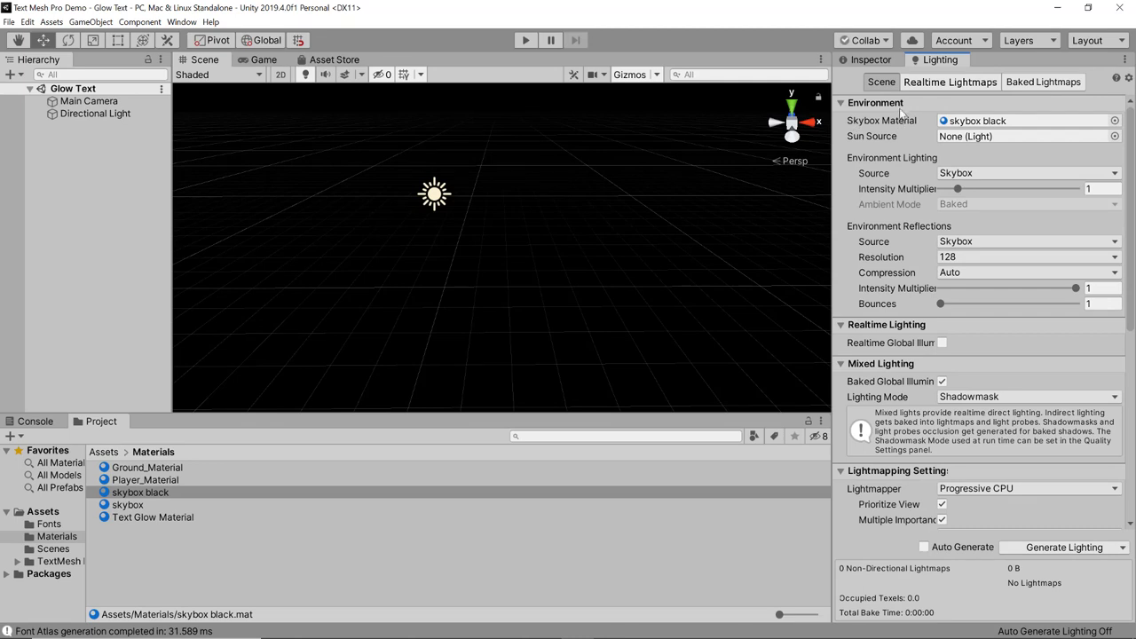
Bring up the scene's Lighting settings window from the rendering tools
left_click(182, 22)
mouse_move(202, 175)
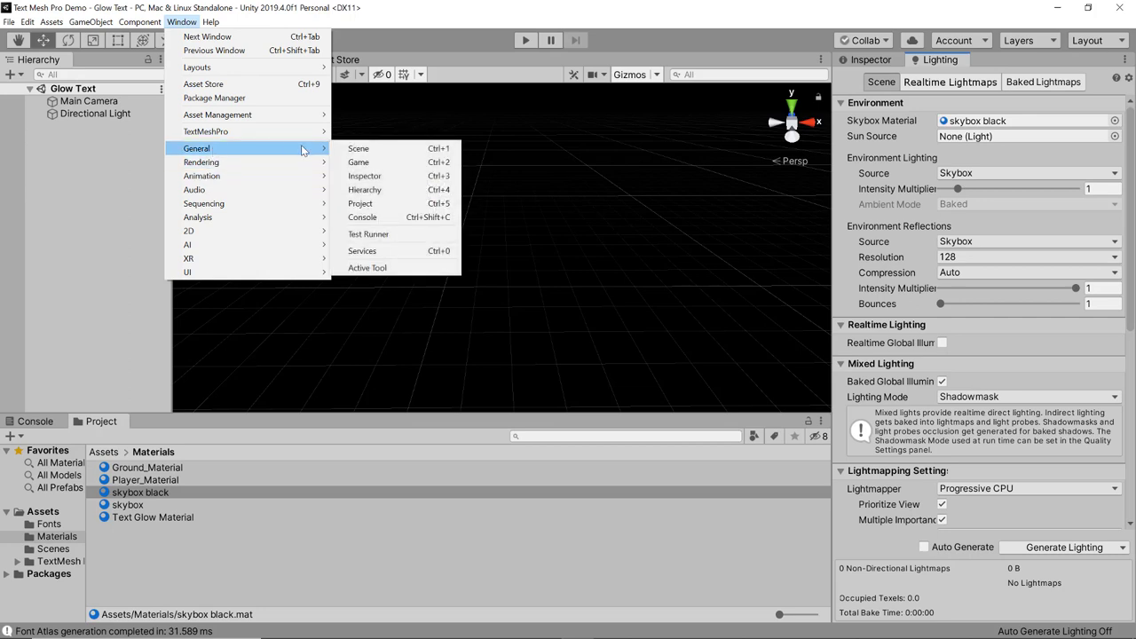
mouse_move(302, 162)
left_click(412, 165)
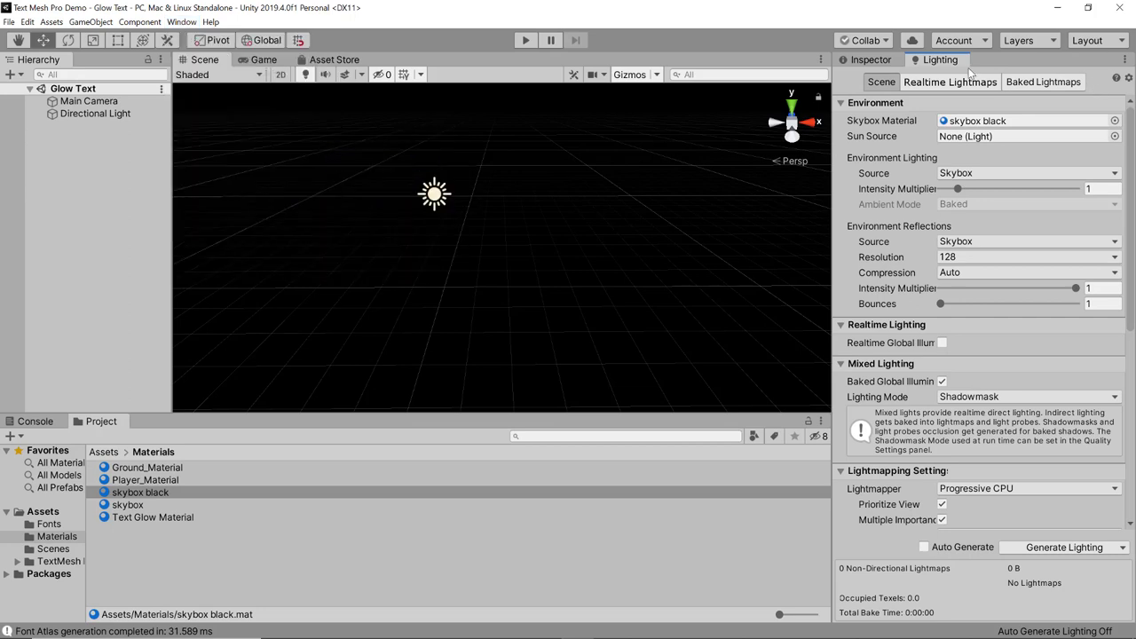
Add a 3D TextMeshPro text object to the Glow Text scene and name it TextGlowEffect
left_click(113, 253)
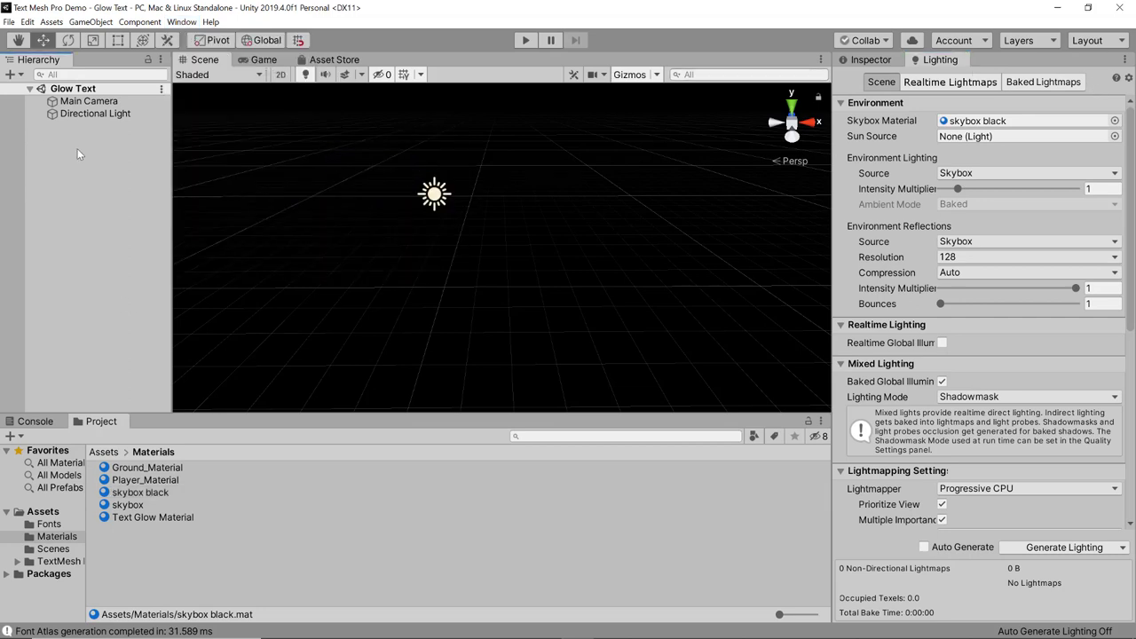
right_click(78, 151)
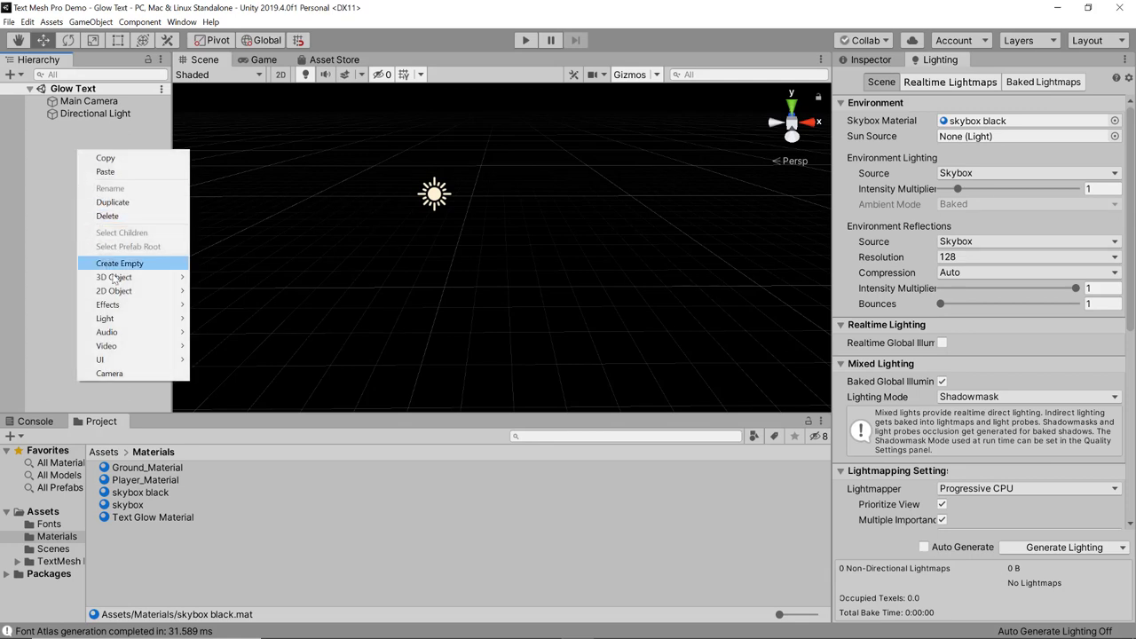
mouse_move(147, 277)
left_click(215, 364)
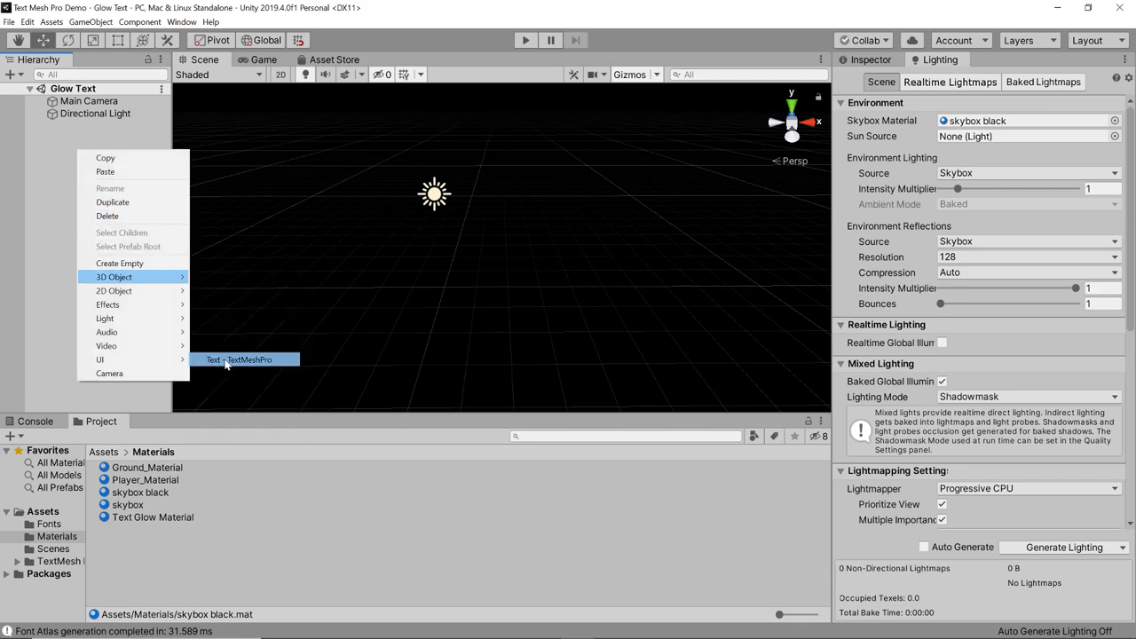
left_click(76, 130)
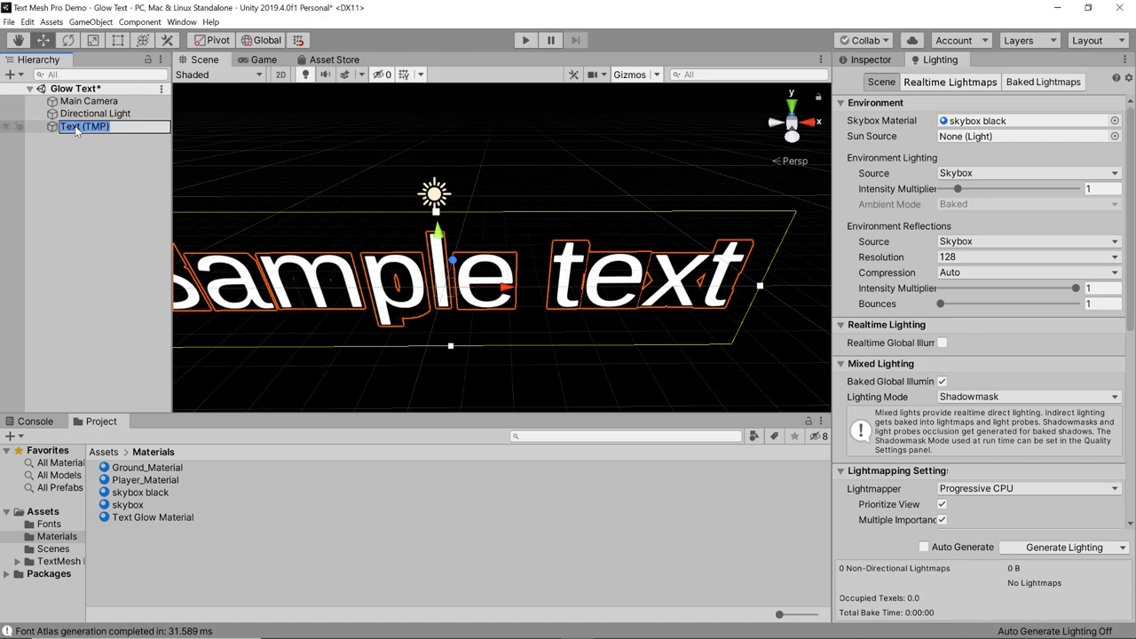
type("TextGlowEffect")
key("Return")
Set the TextGlowEffect object's height to 1 and its Y position to 1
left_click(871, 60)
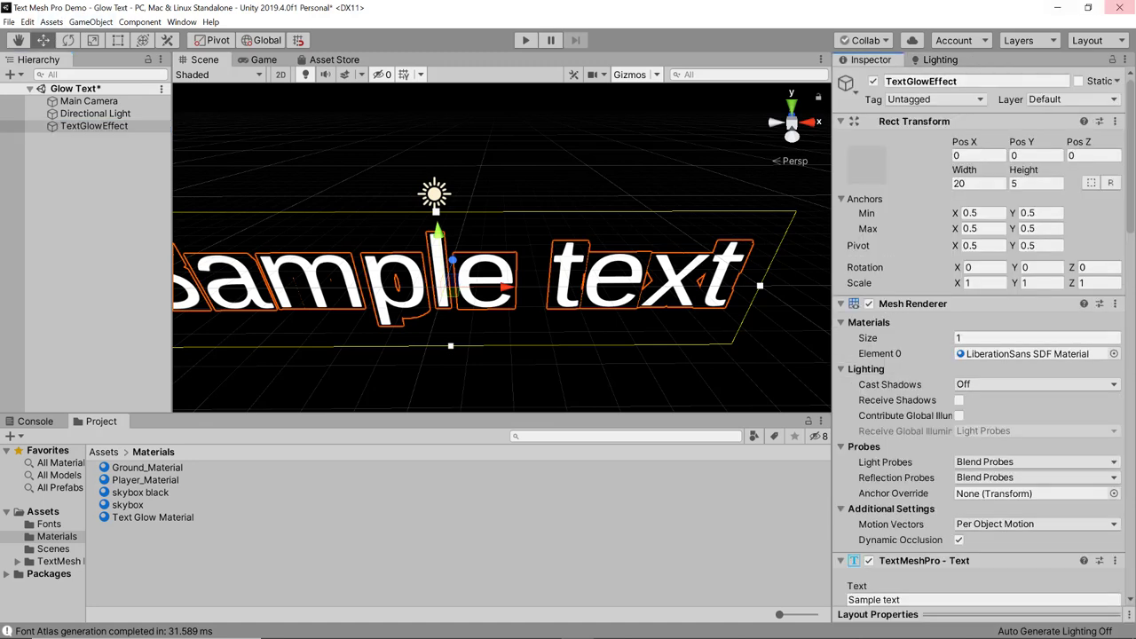
left_click(1035, 183)
type("1")
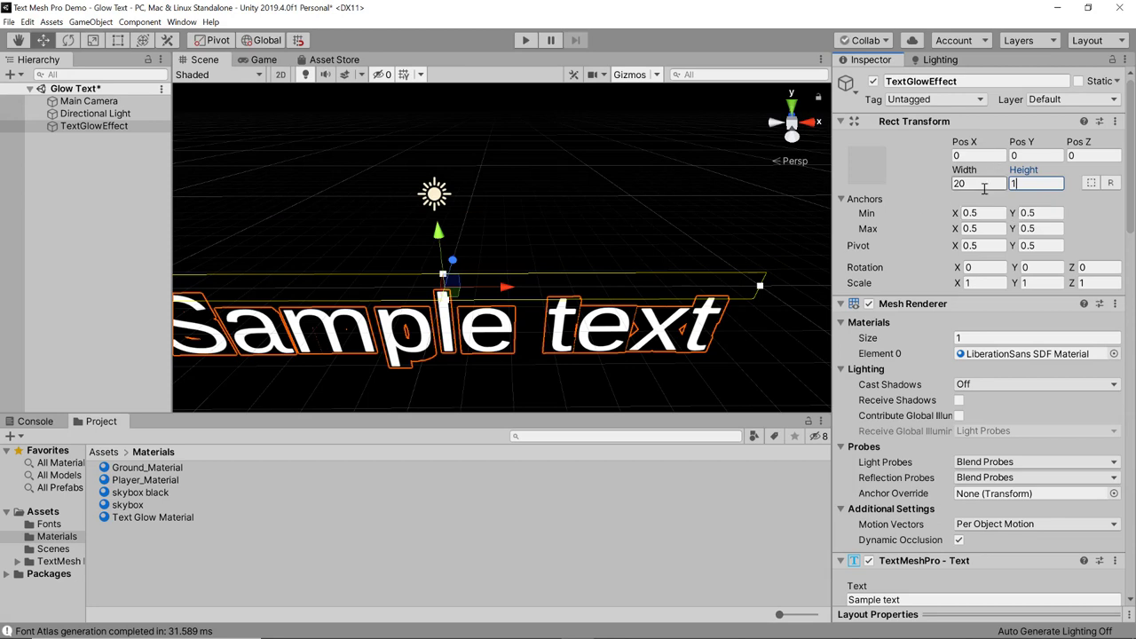
left_click(1034, 155)
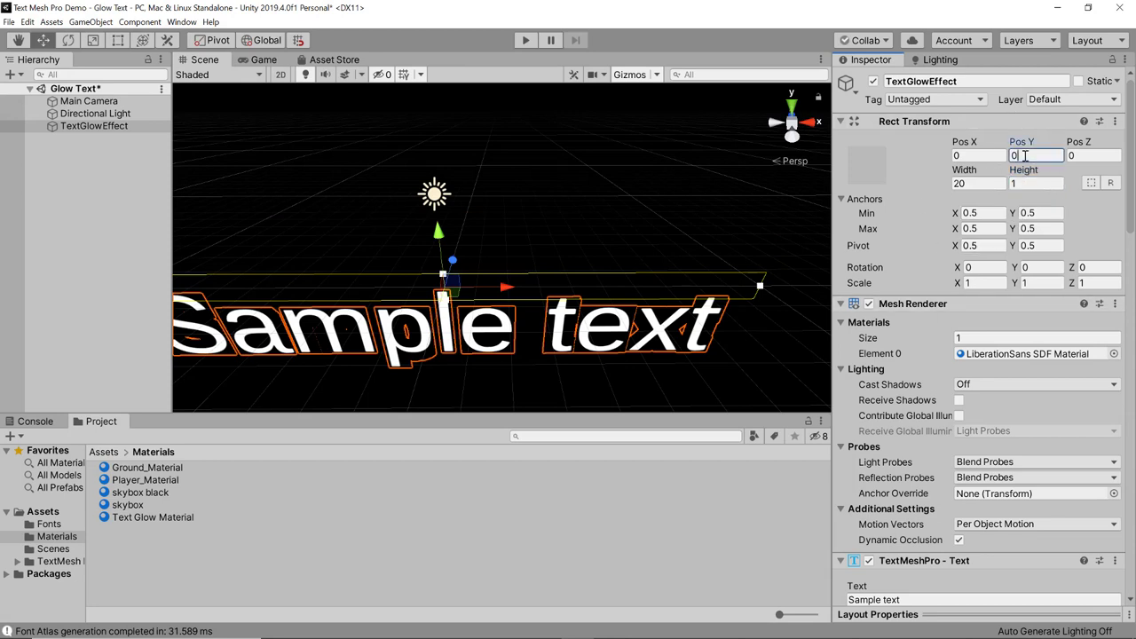
type("1")
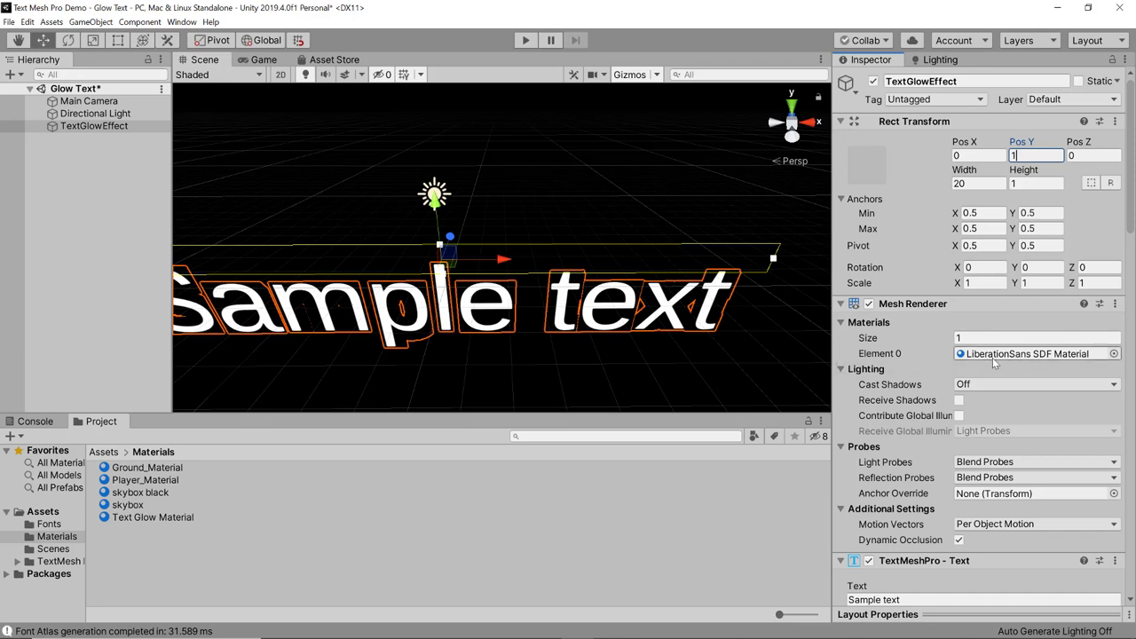
Assign Text Glow Material to the object's mesh renderer and change its text to "Glow Effect"
left_click_drag(129, 523, 1030, 355)
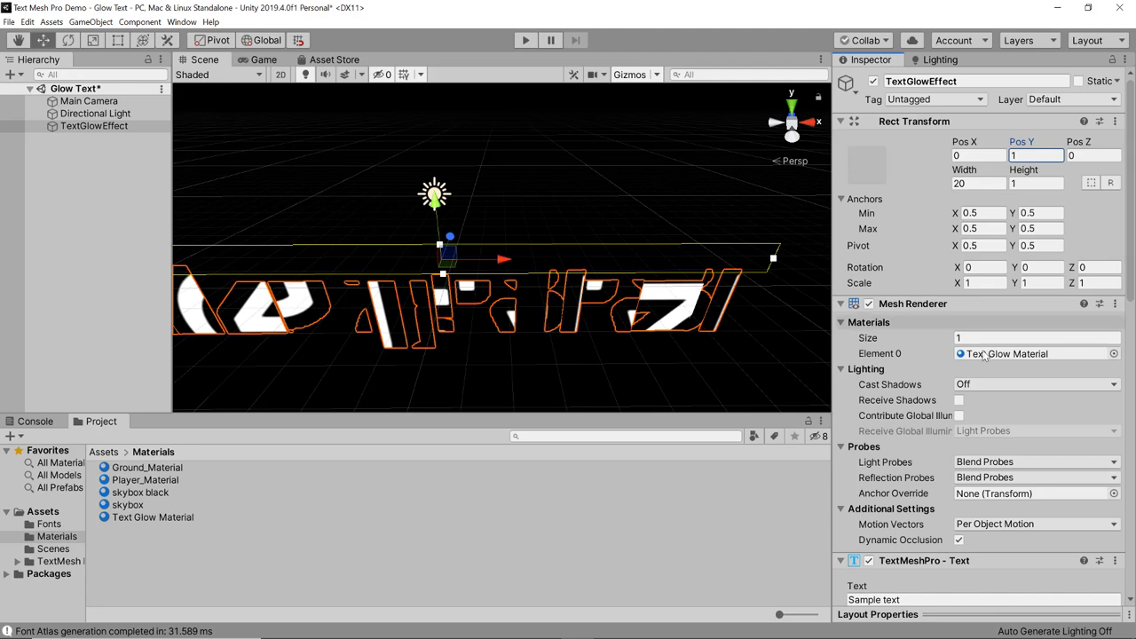
scroll(900, 188, "down", 8)
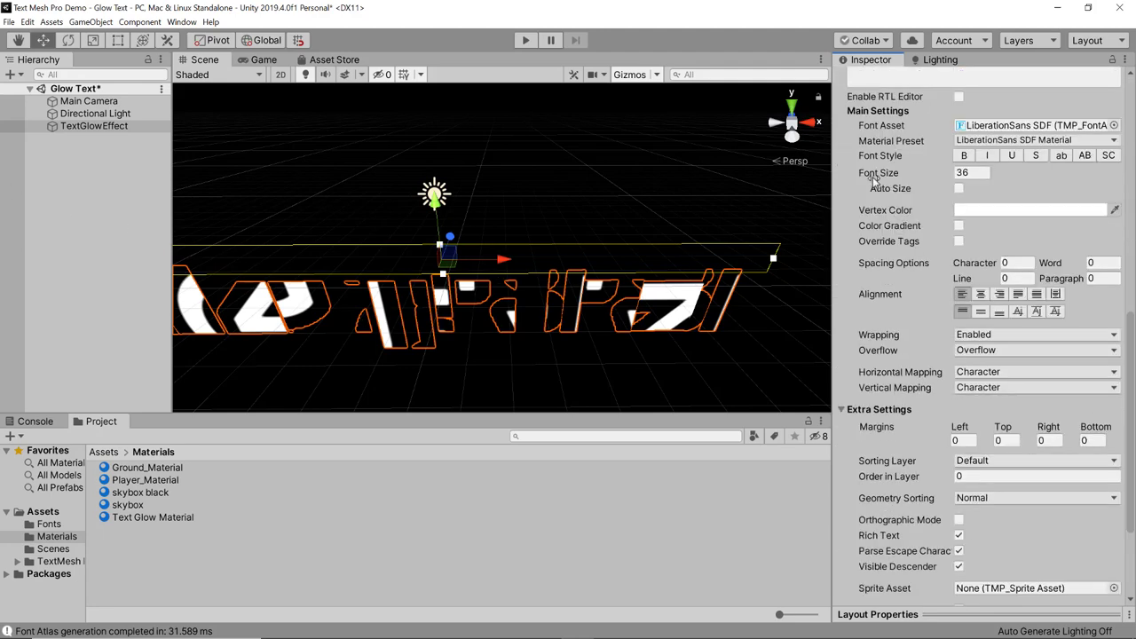
left_click(906, 191)
type("G")
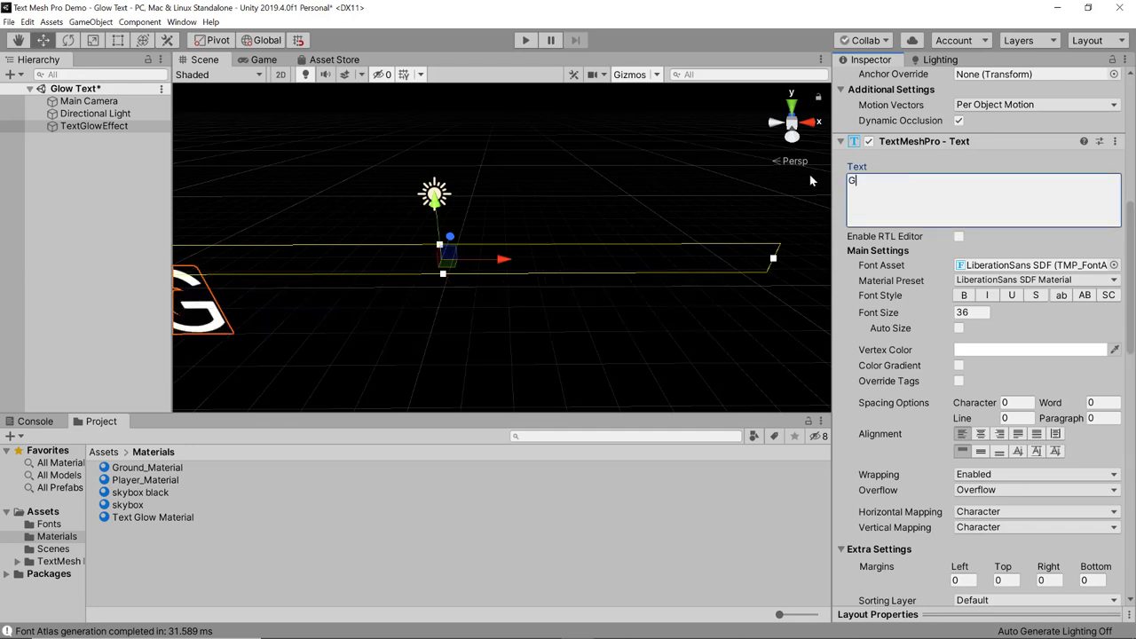
type("low Effec")
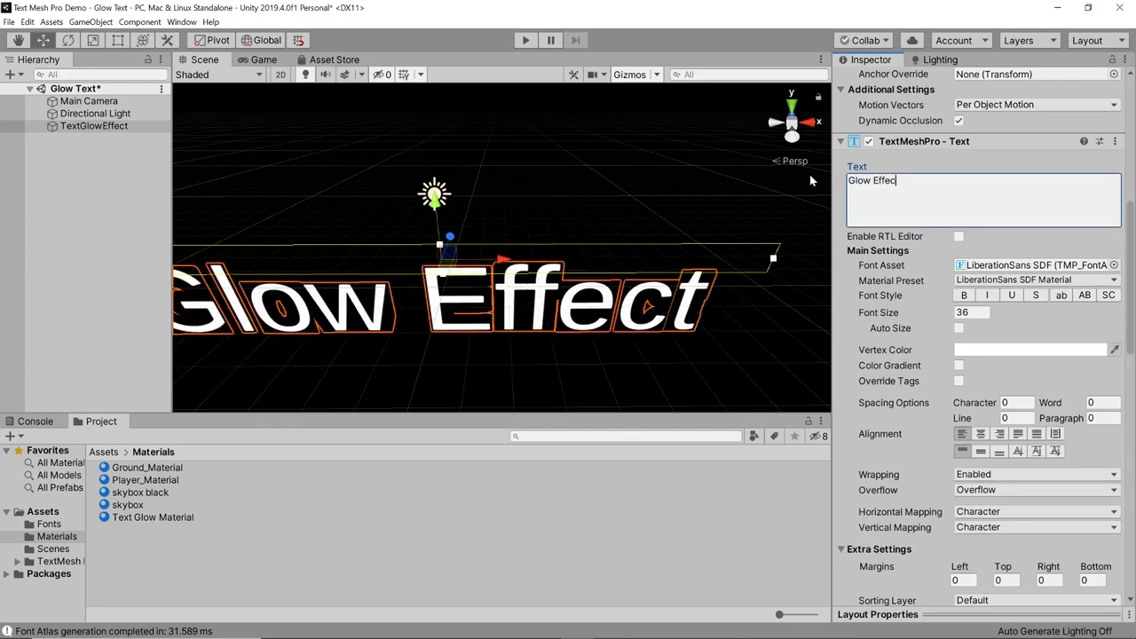
type("t")
Assign the Montserrat-Regular SDF font from the Fonts folder as the TextGlowEffect object's font asset
left_click(95, 452)
left_click(125, 504)
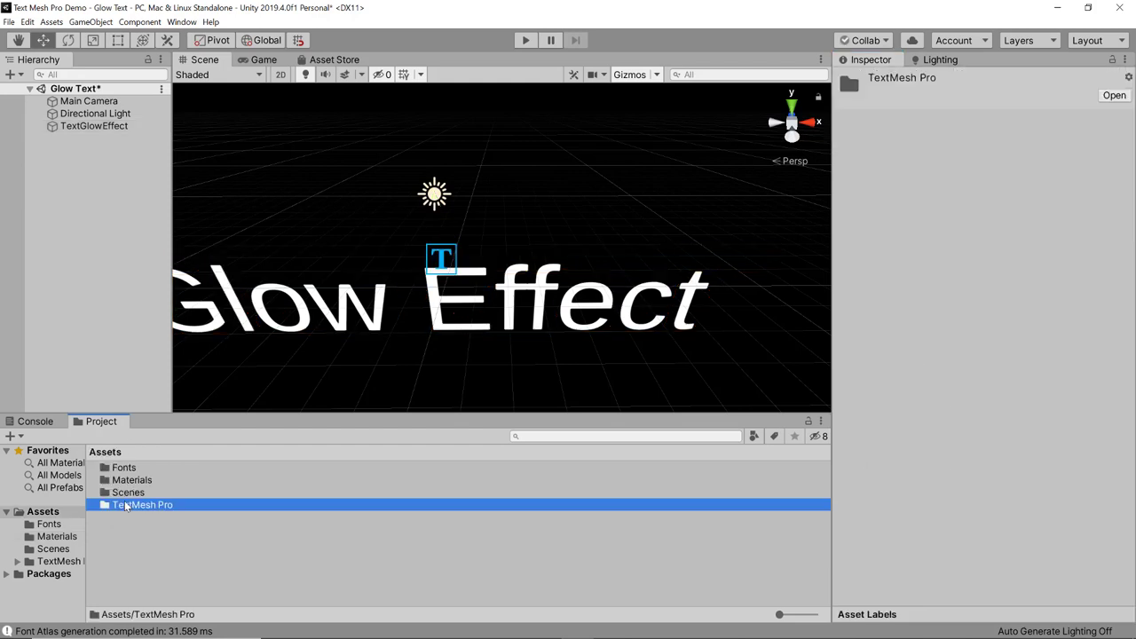
double_click(124, 468)
left_click(99, 129)
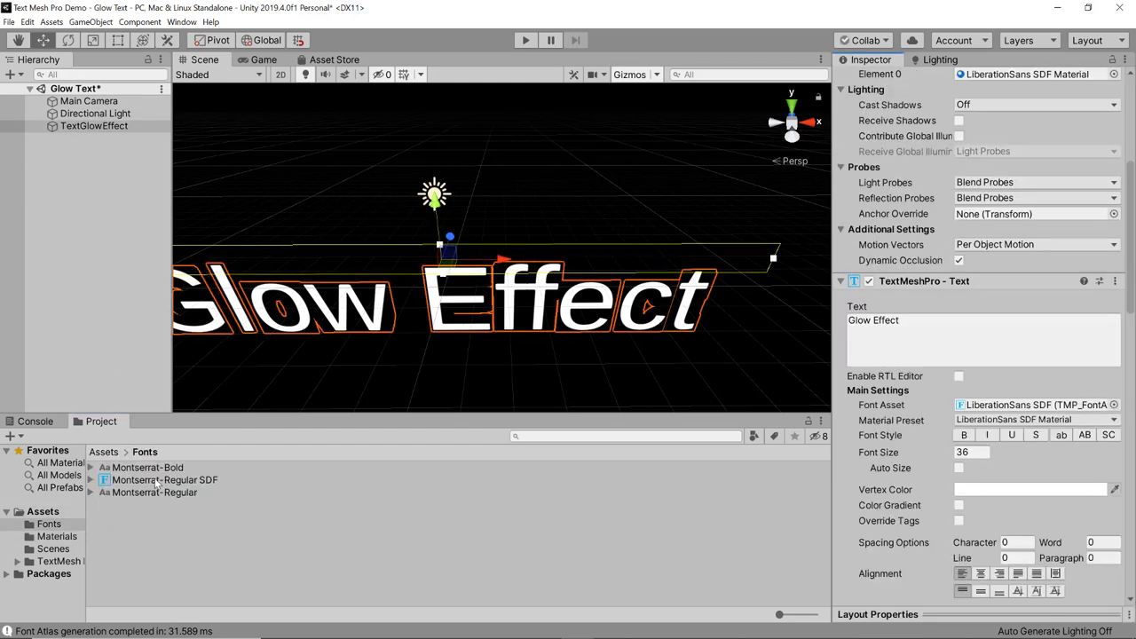
left_click_drag(164, 479, 1048, 410)
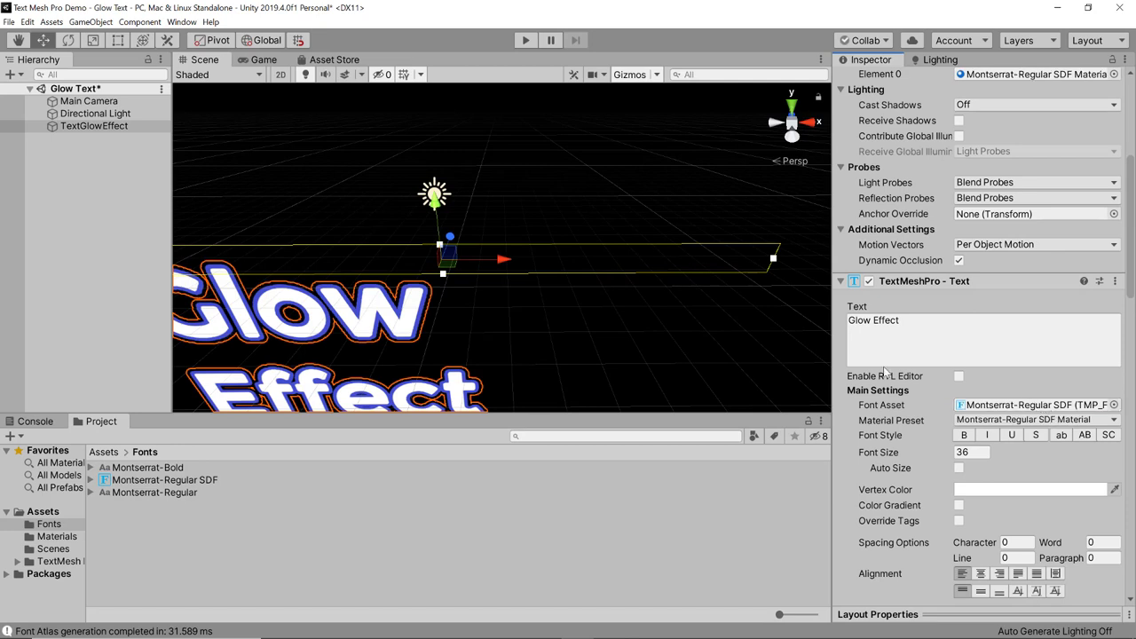
Set the glow text's font size to 30 and center it horizontally
left_click(980, 452)
type("3")
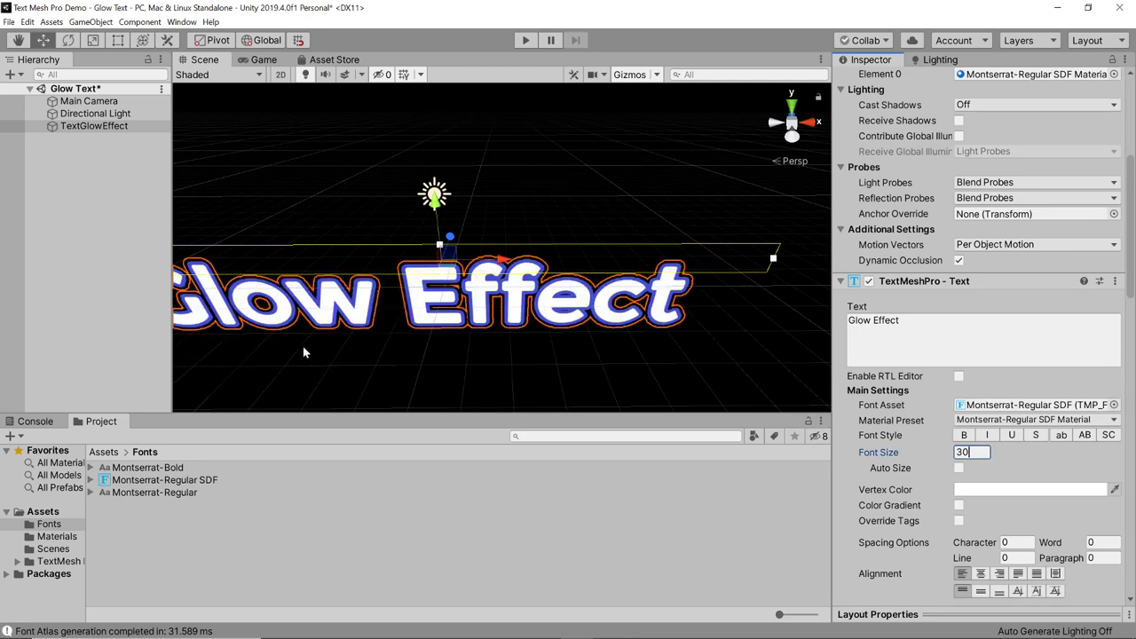
key("Return")
scroll(990, 547, "down", 5)
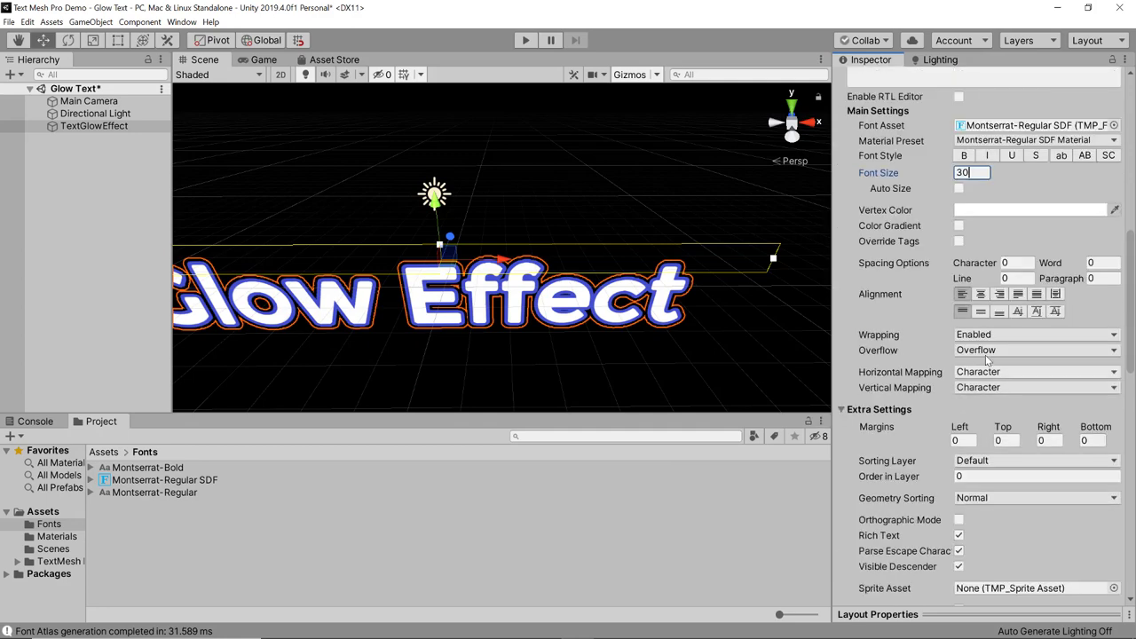
left_click(980, 295)
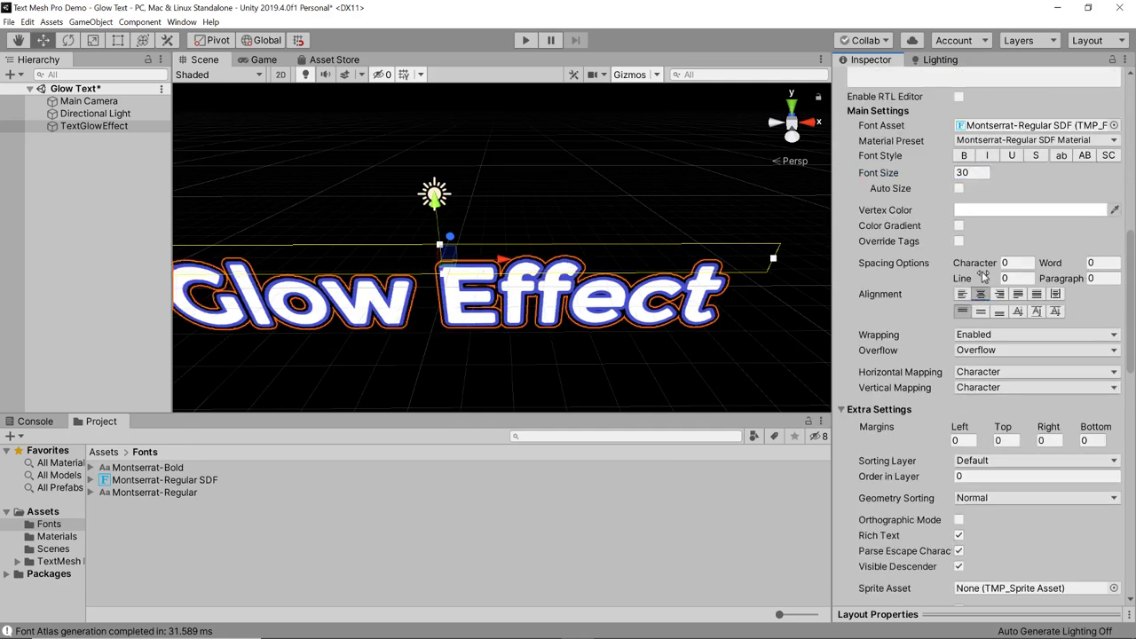
Set the glow text's character spacing to 5
left_click(1019, 262)
type("5")
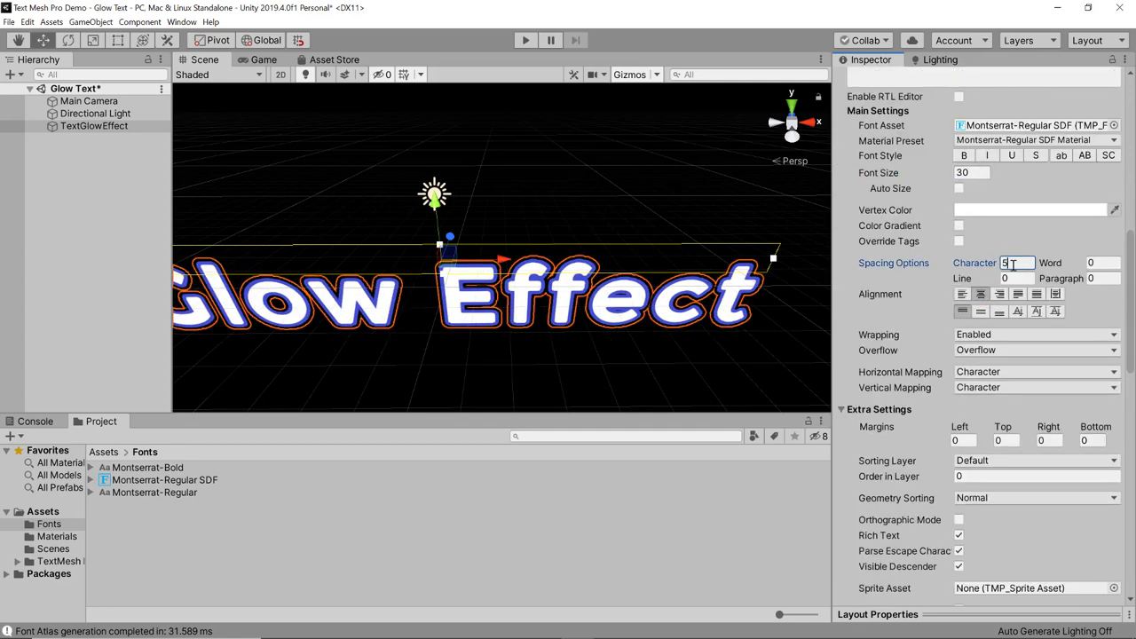
middle_click_drag(344, 239, 389, 158)
scroll(394, 164, "down", 2)
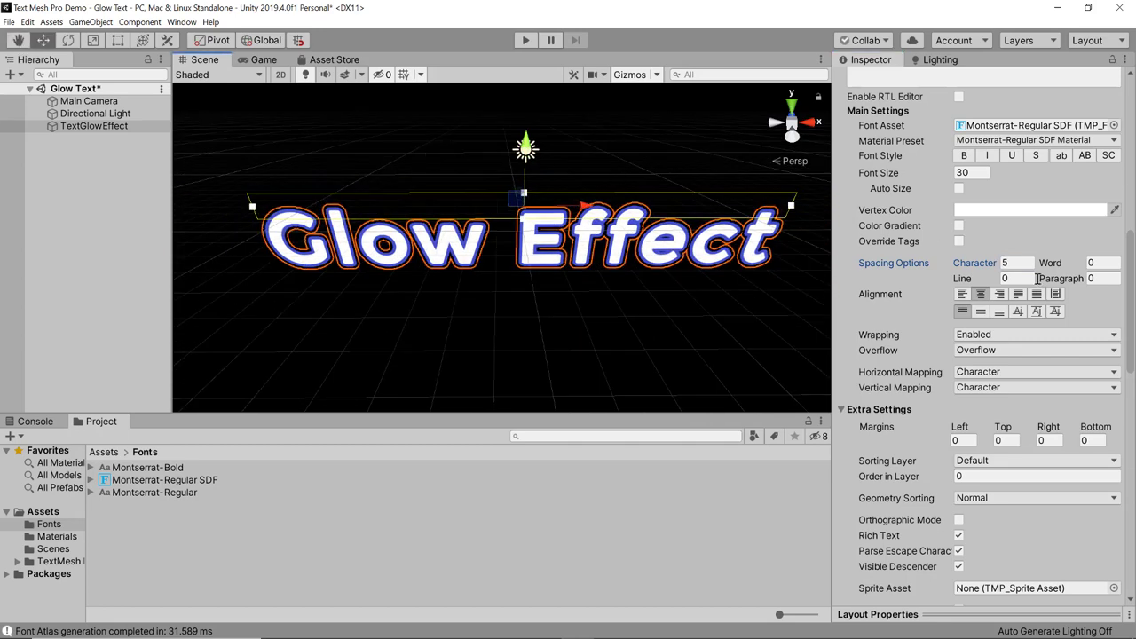
left_click(1008, 259)
key("Return")
Set the face Dilate of the Montserrat-Regular SDF Material to 0
scroll(938, 350, "down", 10)
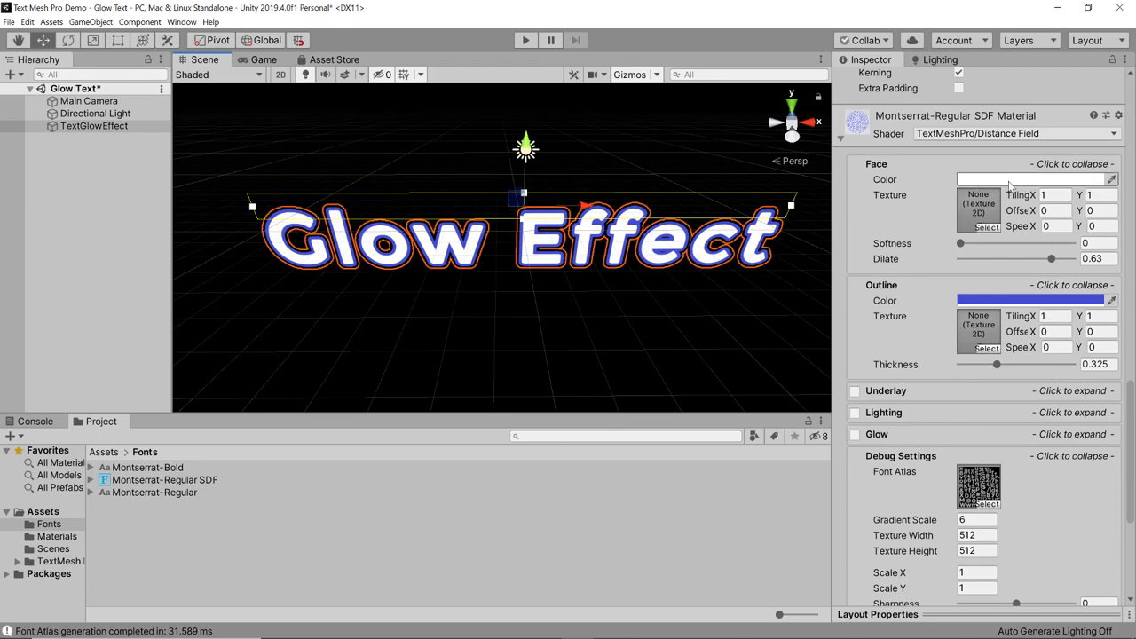
left_click_drag(1051, 259, 1018, 263)
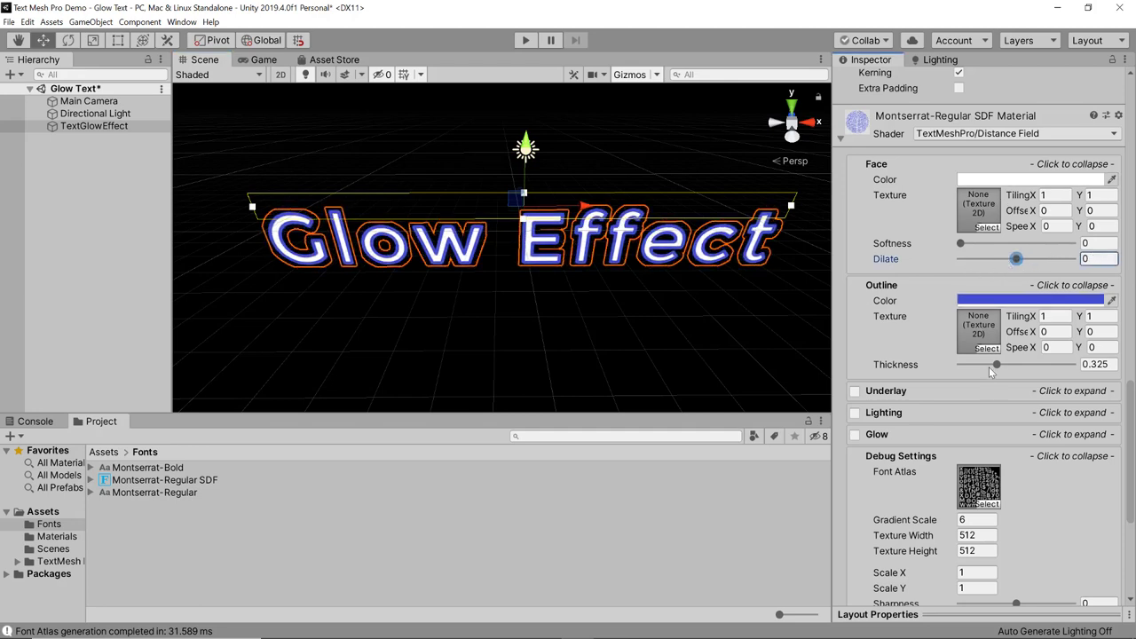
Change the font material's outline color to black and its outline thickness to 0
left_click(993, 301)
left_click_drag(433, 367, 380, 423)
left_click(524, 219)
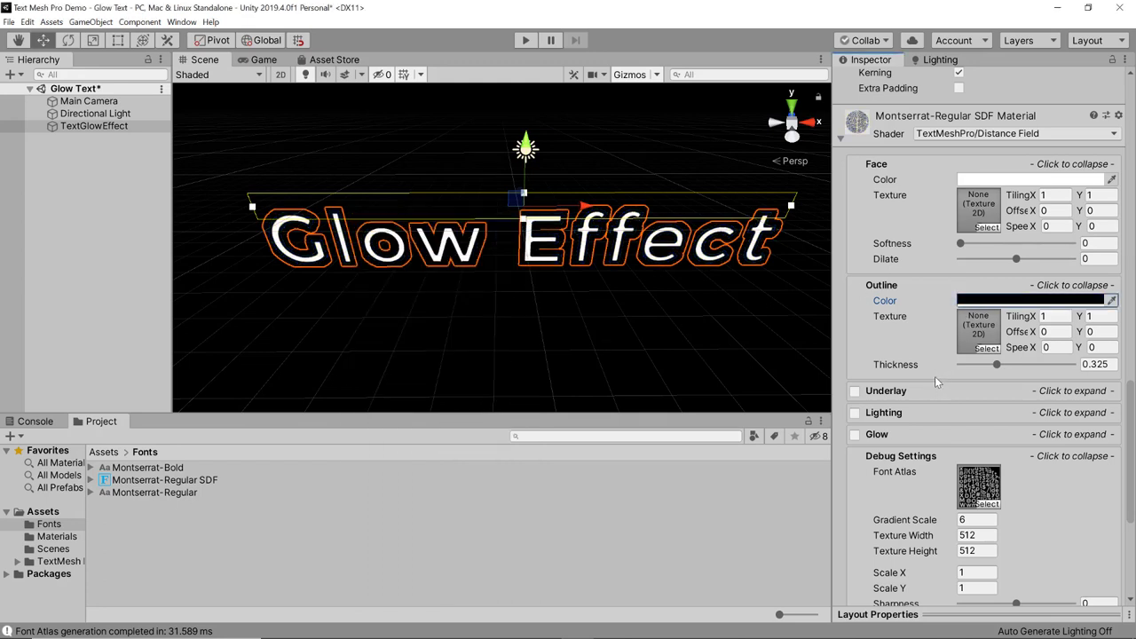
left_click_drag(998, 366, 893, 371)
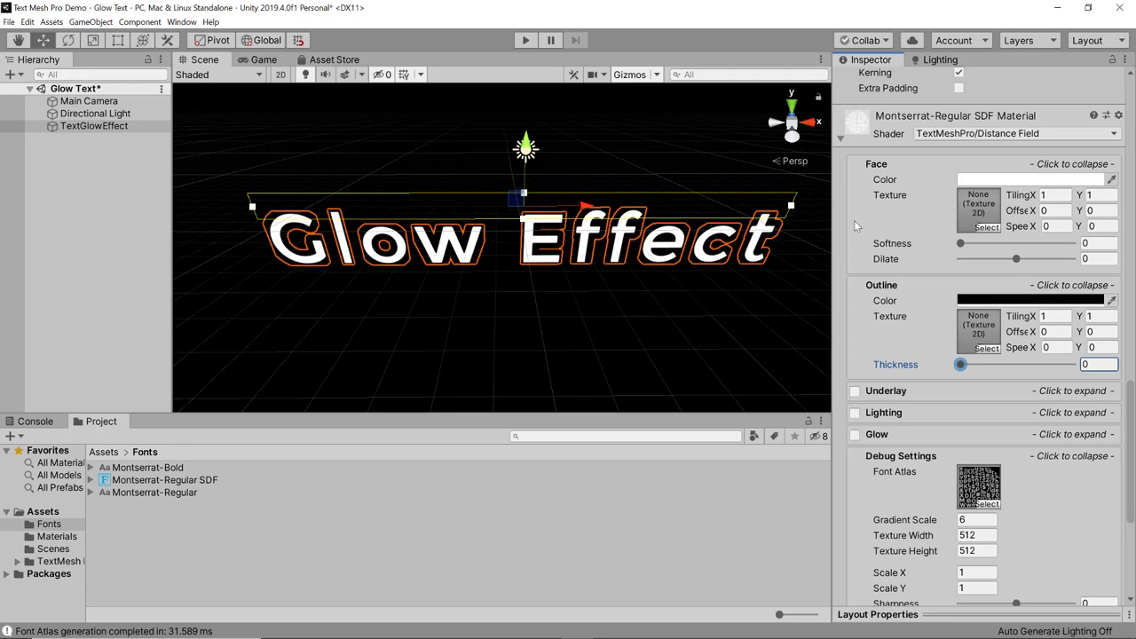
Enable Glow on the Montserrat-Regular SDF Material and collapse its debug settings
left_click(853, 435)
left_click(911, 432)
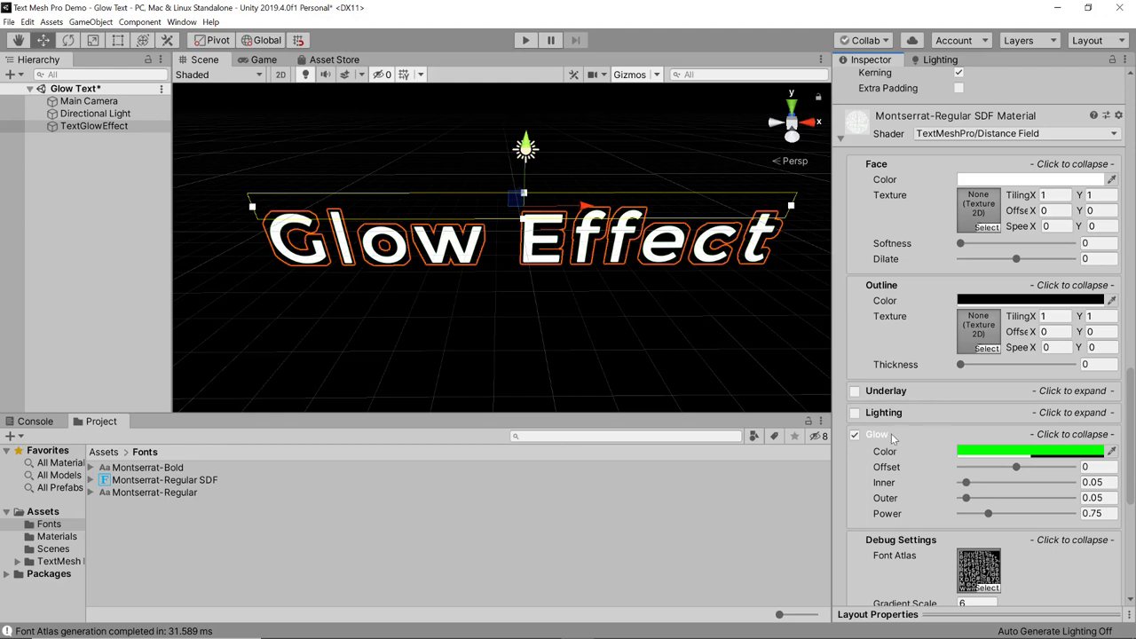
scroll(902, 431, "down", 4)
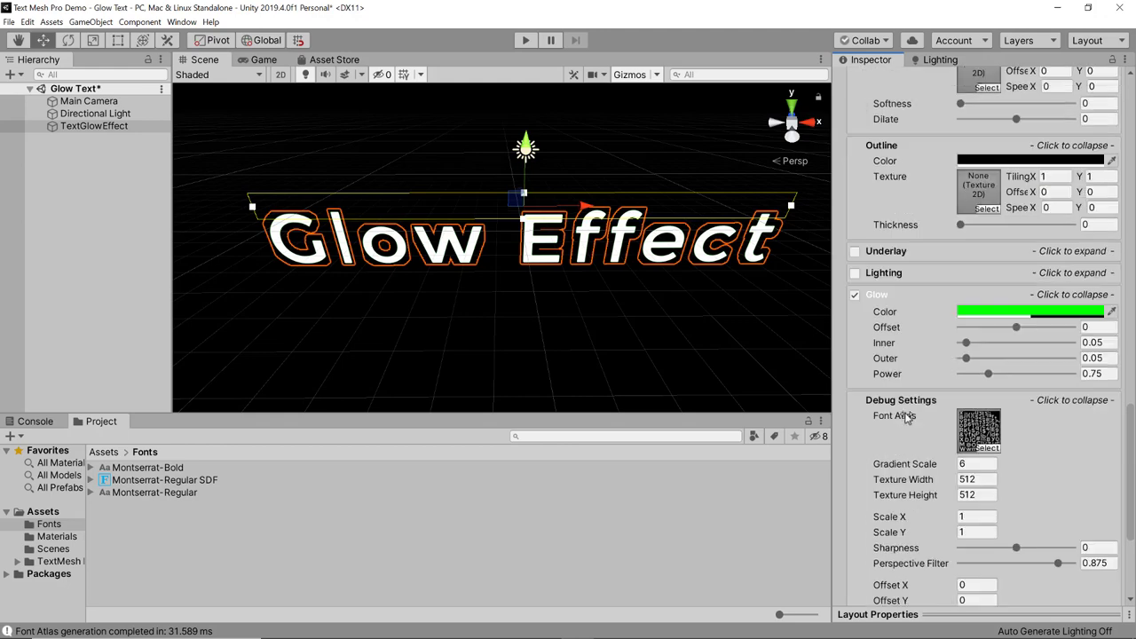
left_click(968, 401)
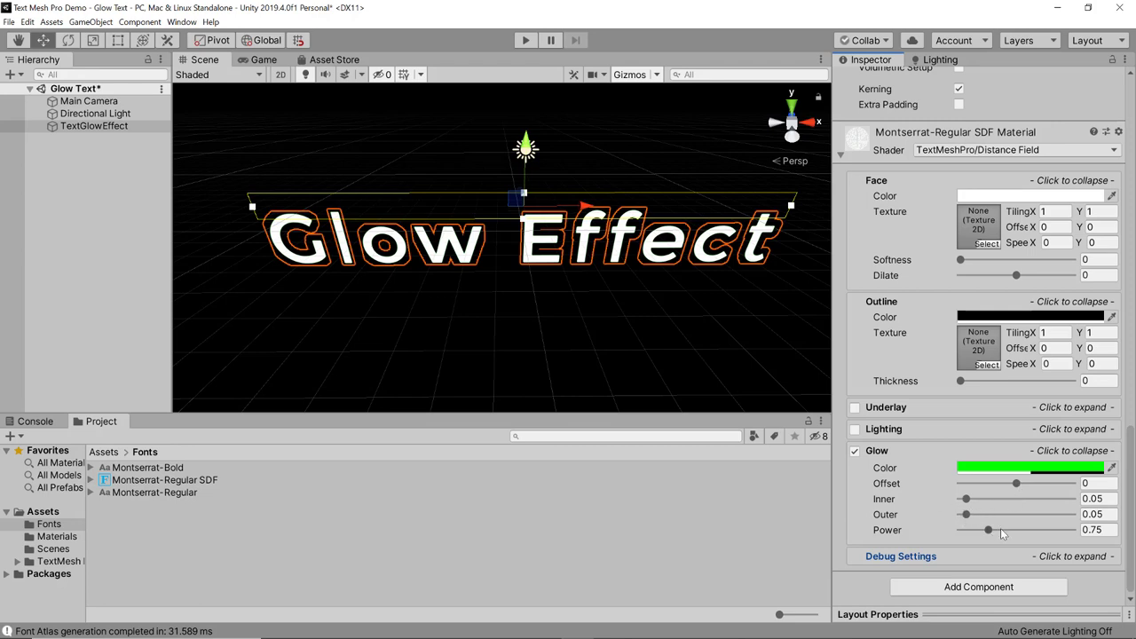
With the Game view showing, set TextGlowEffect's glow Offset to 1, Inner to 0.6, Outer to 0.976 and Power to 1
left_click(94, 125)
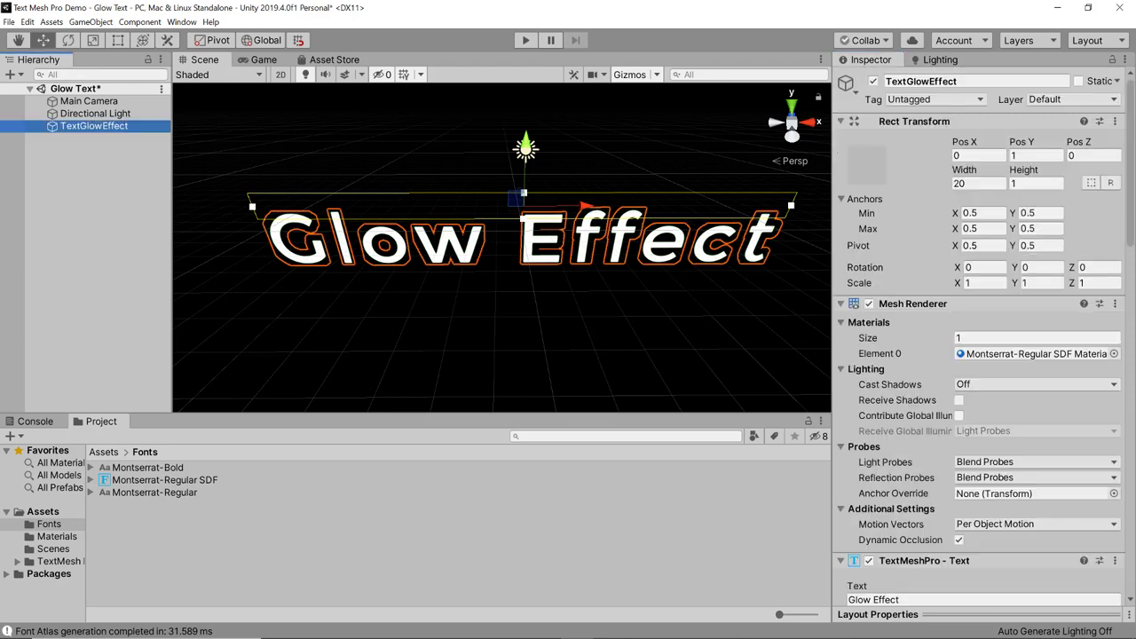
left_click(263, 59)
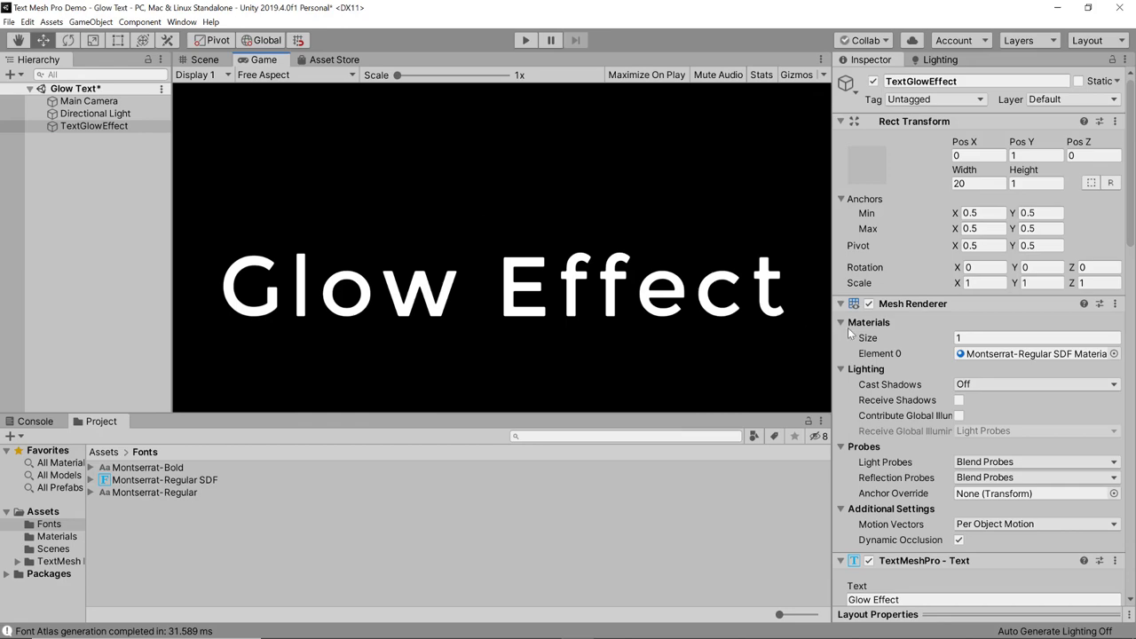
scroll(990, 400, "down", 10)
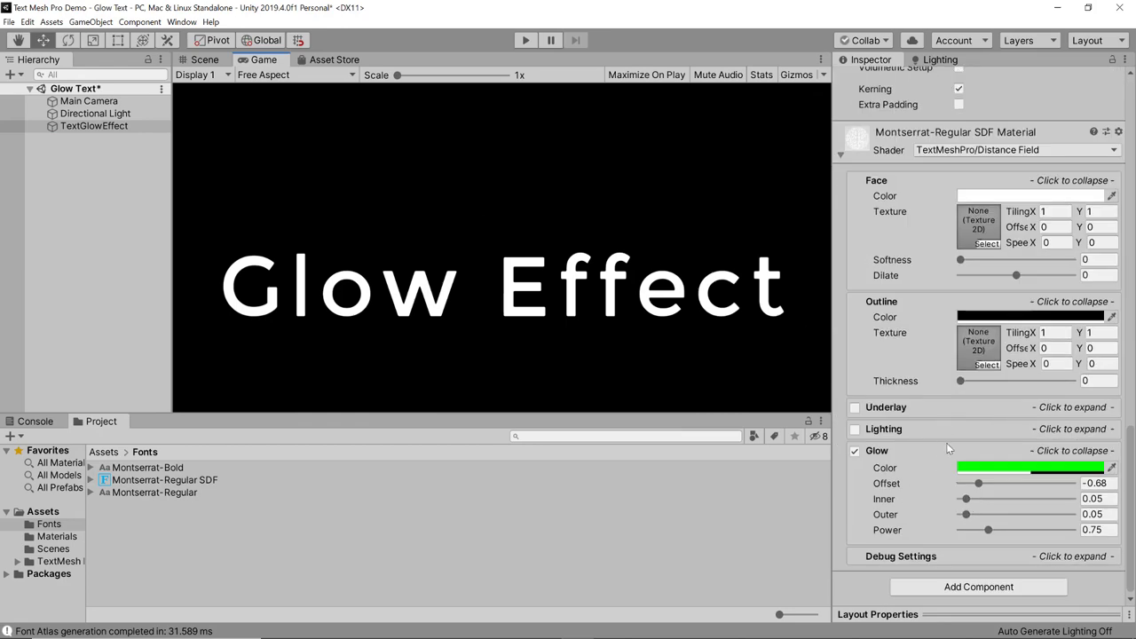
left_click_drag(980, 483, 1070, 514)
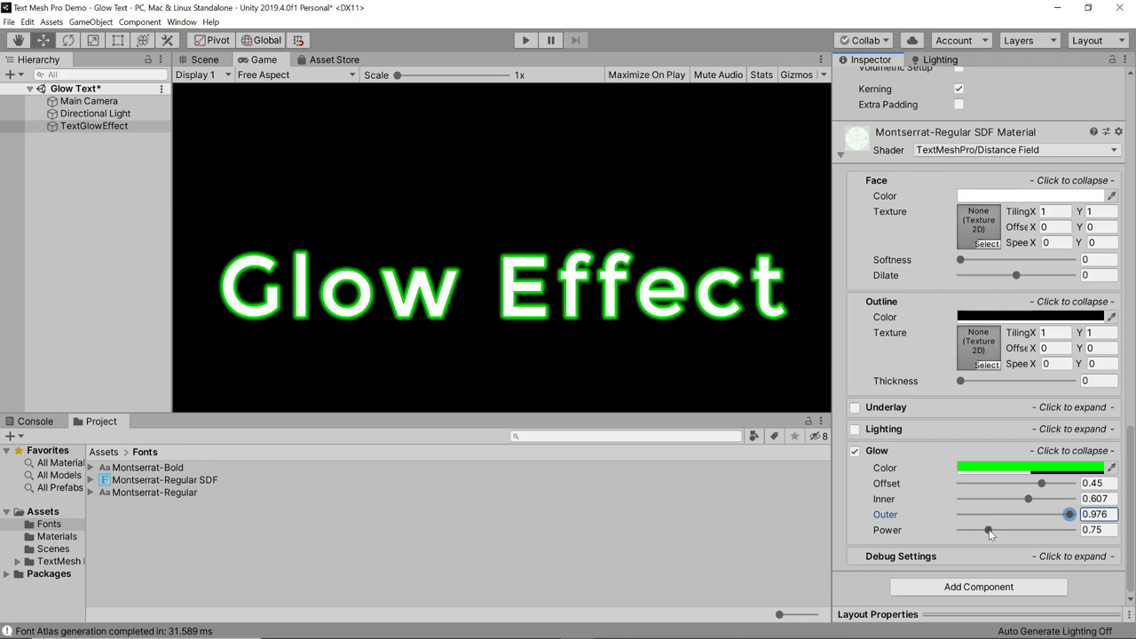
left_click_drag(988, 530, 906, 526)
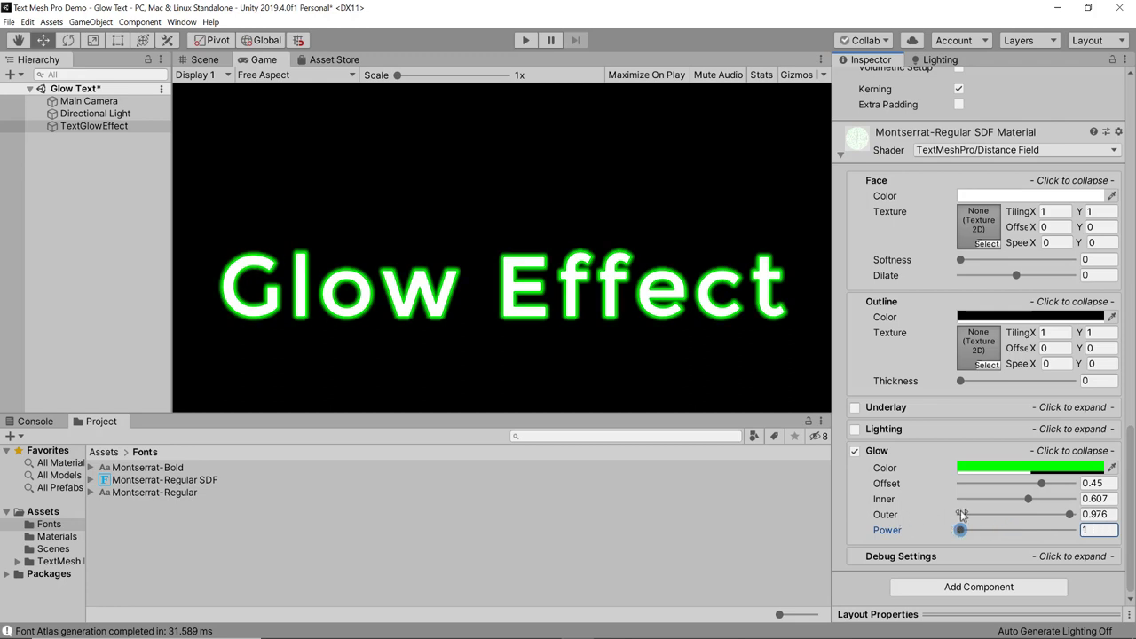
left_click_drag(1028, 503, 1083, 488)
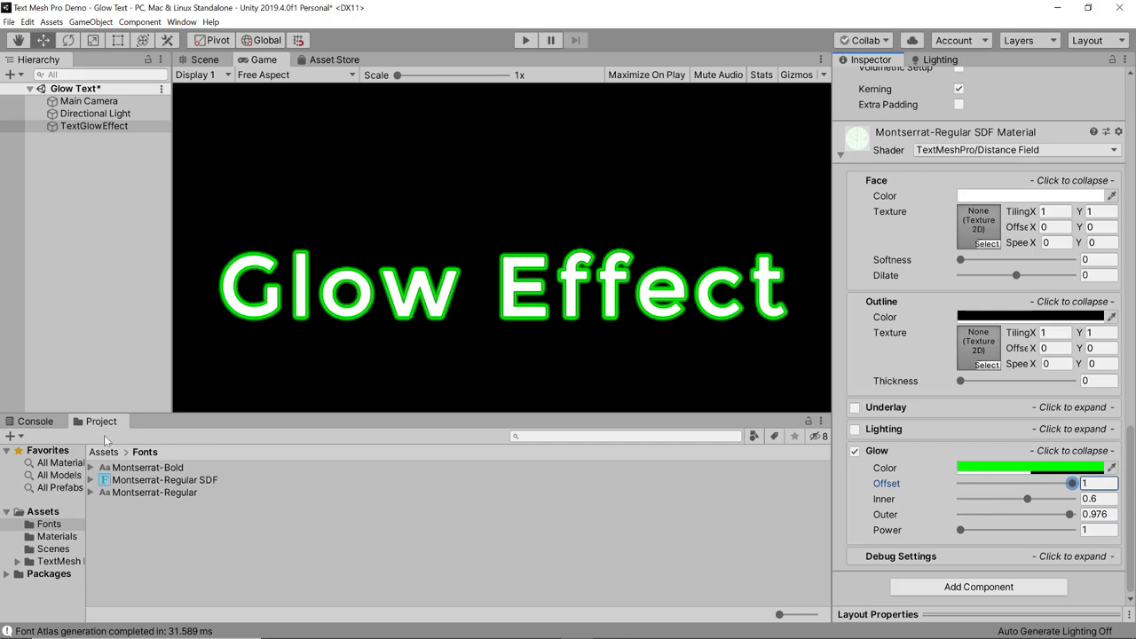
Open the Scenes folder in the project's assets
left_click(46, 414)
left_click(105, 452)
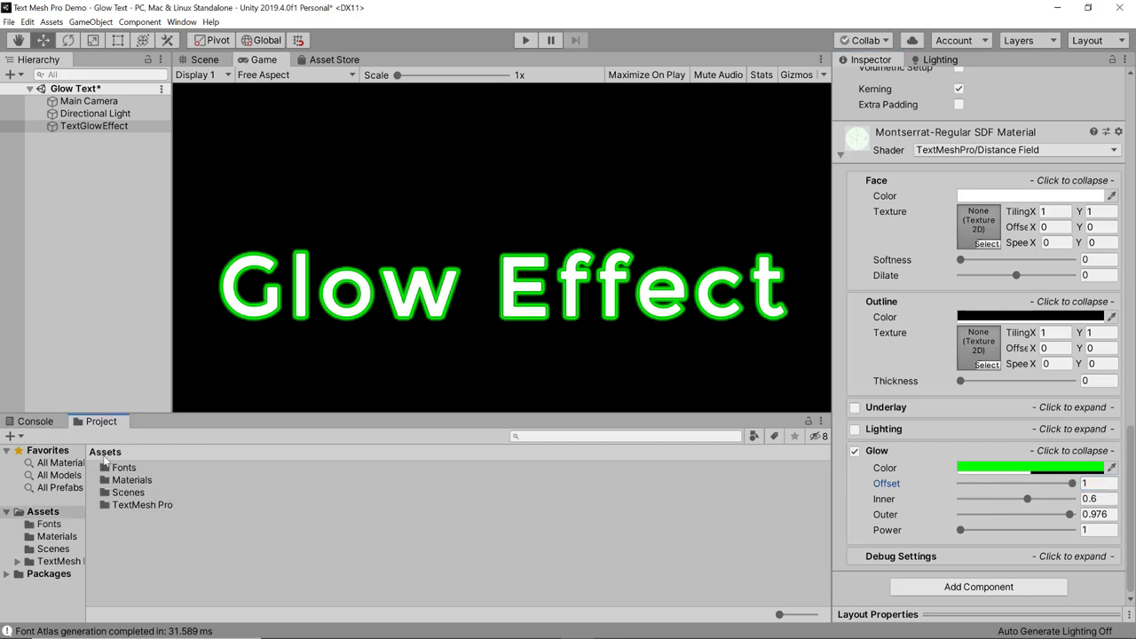
left_click(126, 493)
double_click(126, 493)
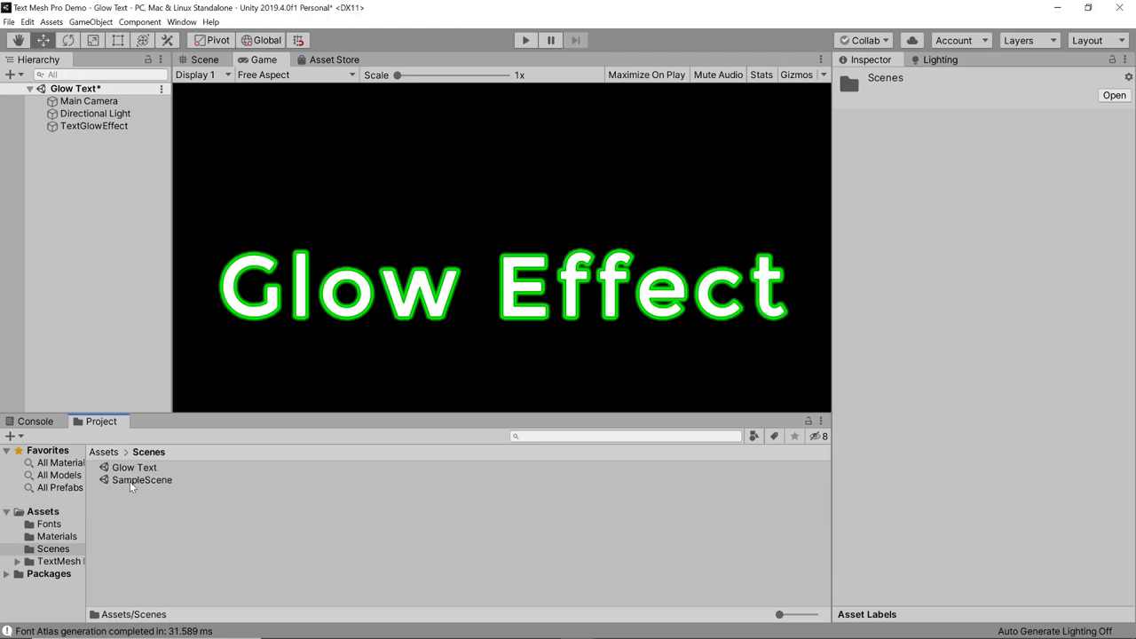
Create a scene named "Outline Text" in the Scenes folder and open it
left_click(130, 482)
right_click(124, 507)
mouse_move(169, 211)
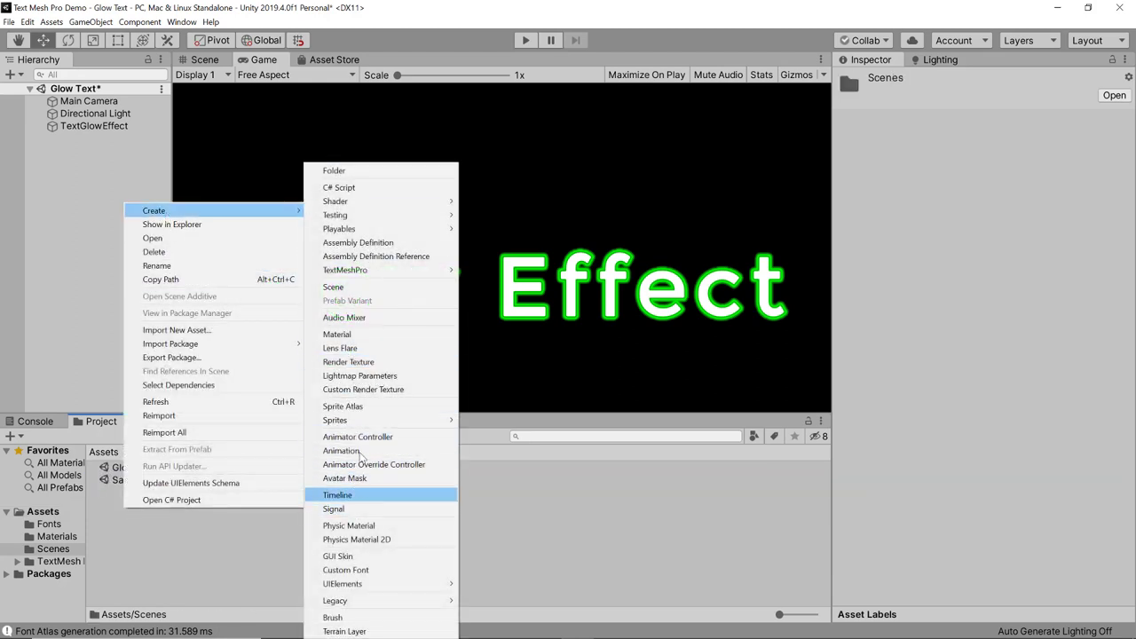
left_click(333, 287)
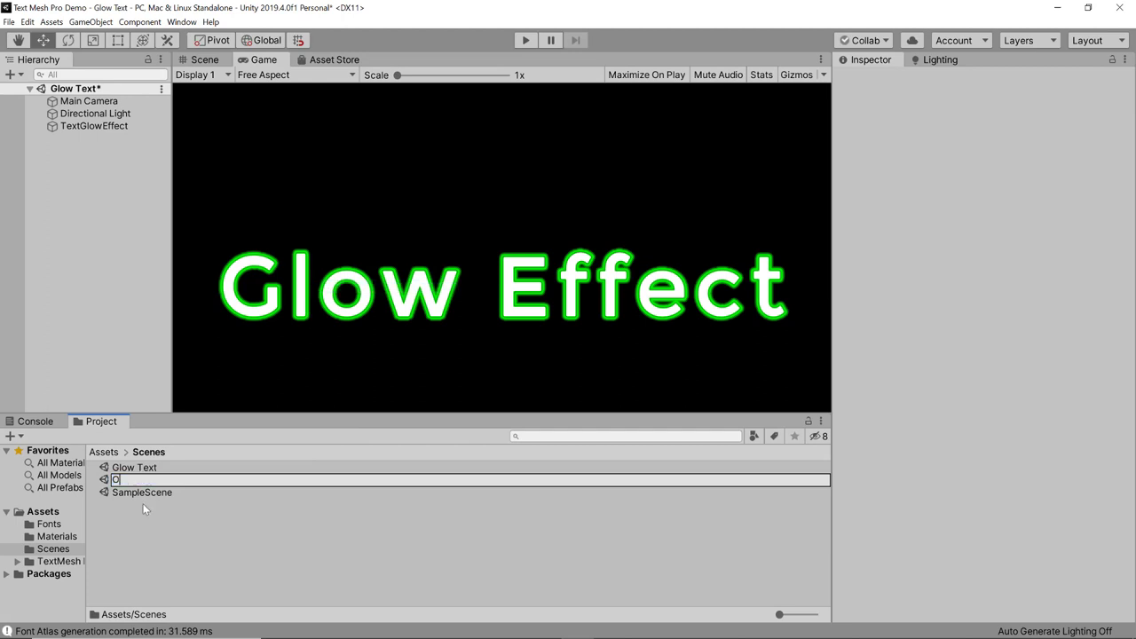
type("Outline Text")
key("Return")
key("Return")
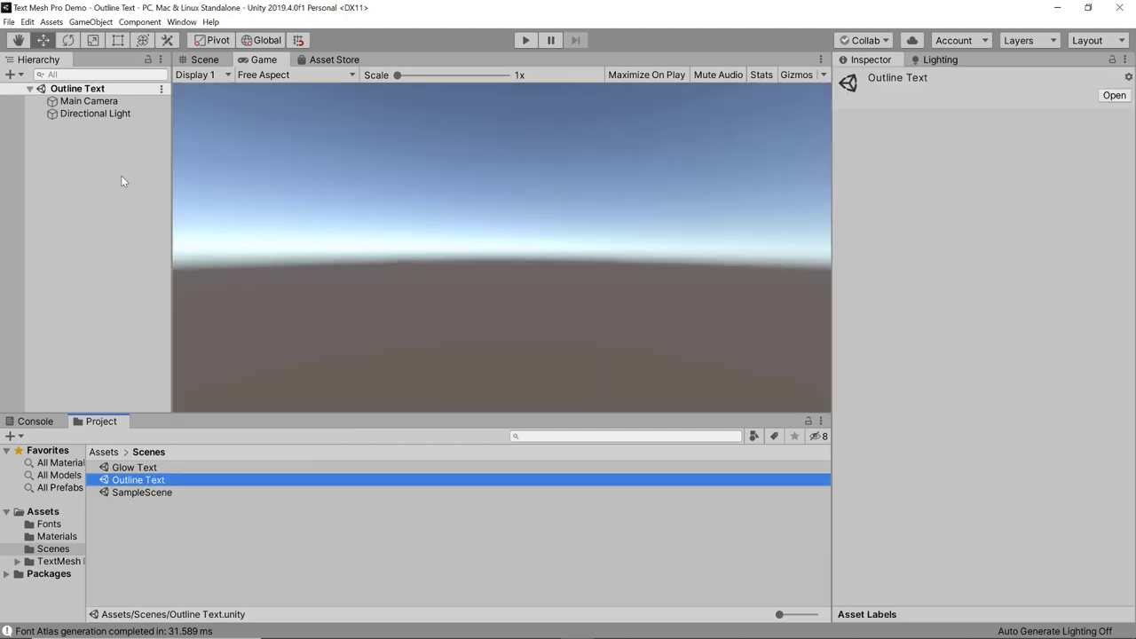
Add a 3D TextMeshPro text object to the Outline Text scene and rename it TextOutlineEffect
right_click(121, 174)
mouse_move(195, 304)
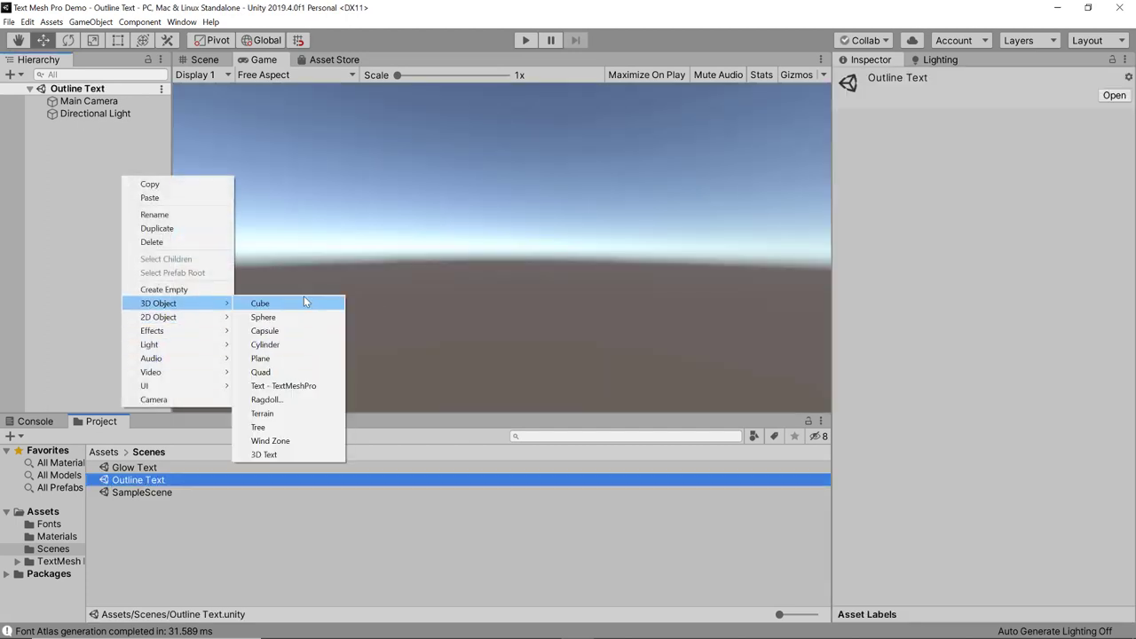
left_click(291, 388)
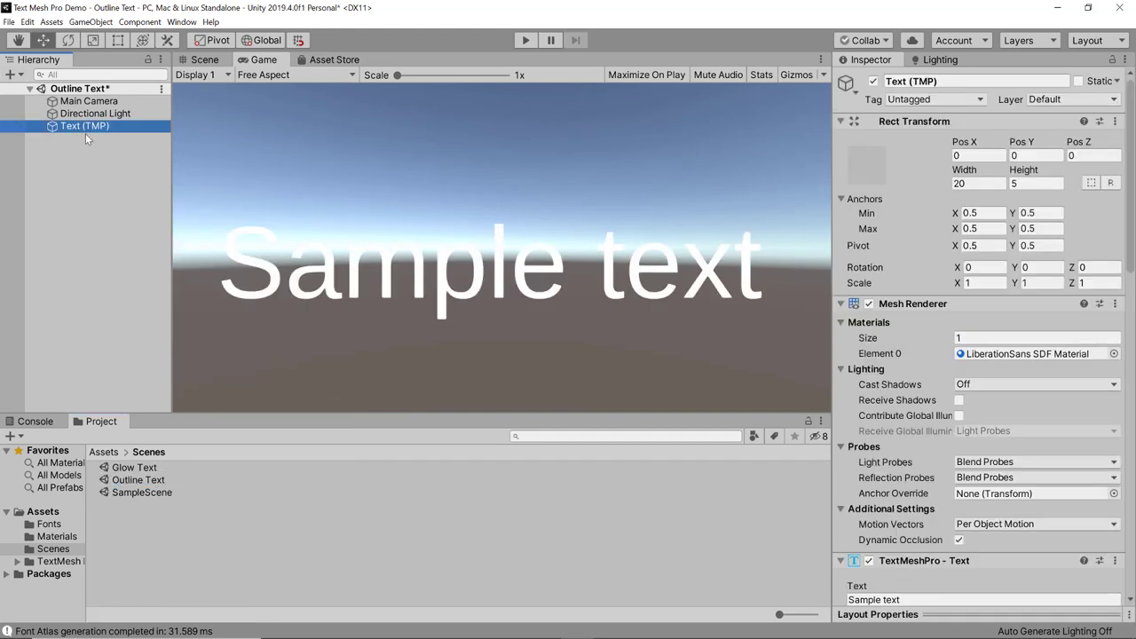
key("t")
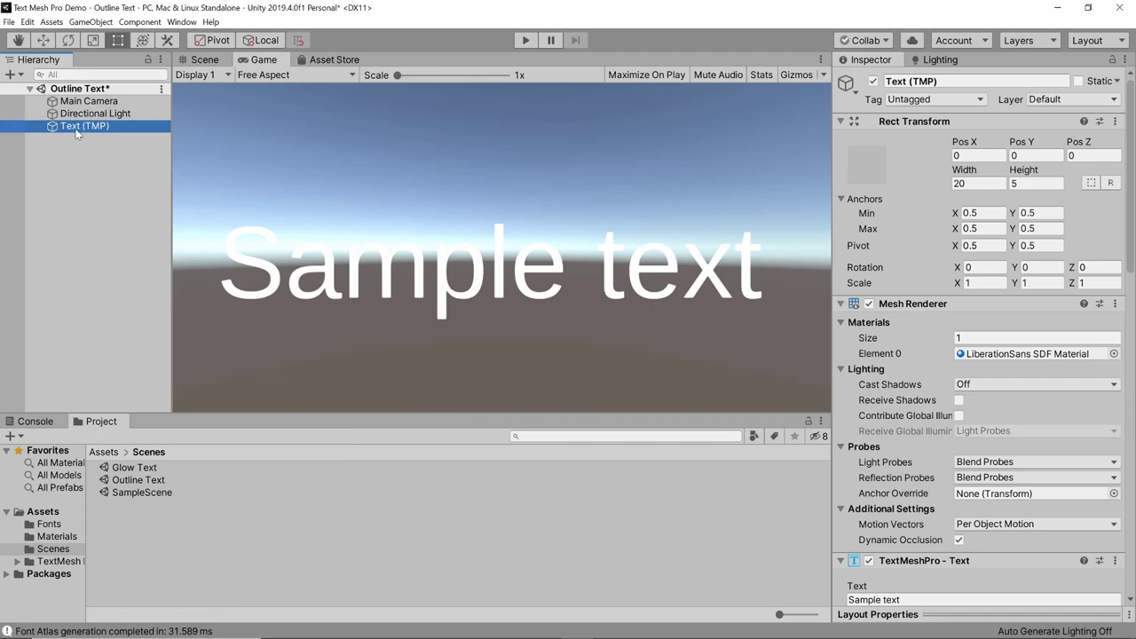
left_click(78, 129)
type("T")
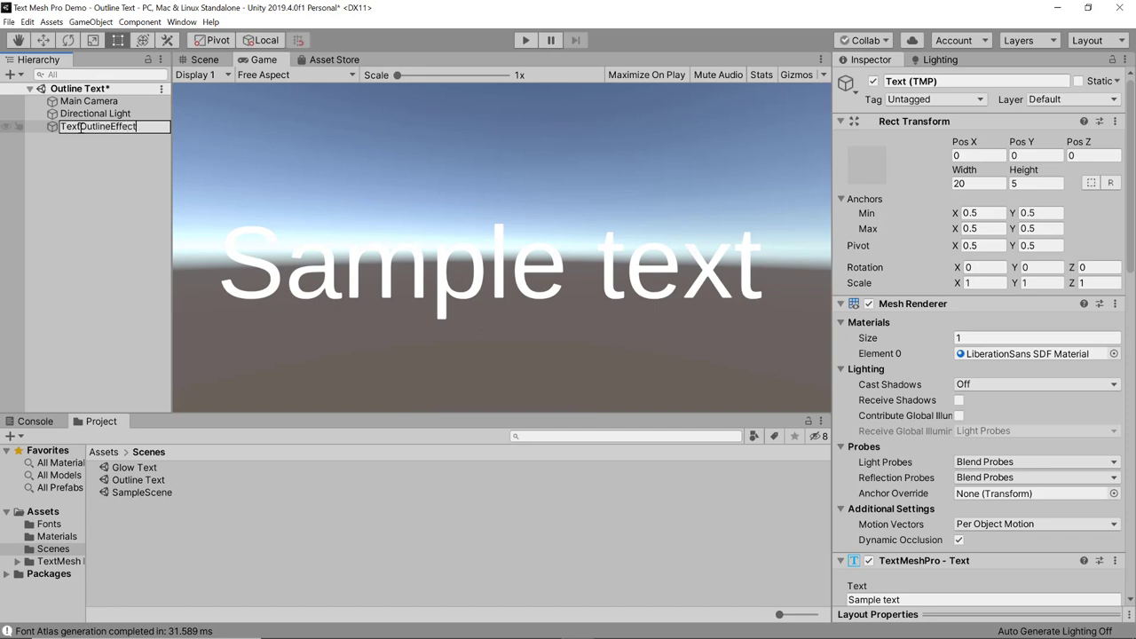
type("extOutlineEffect")
key("Return")
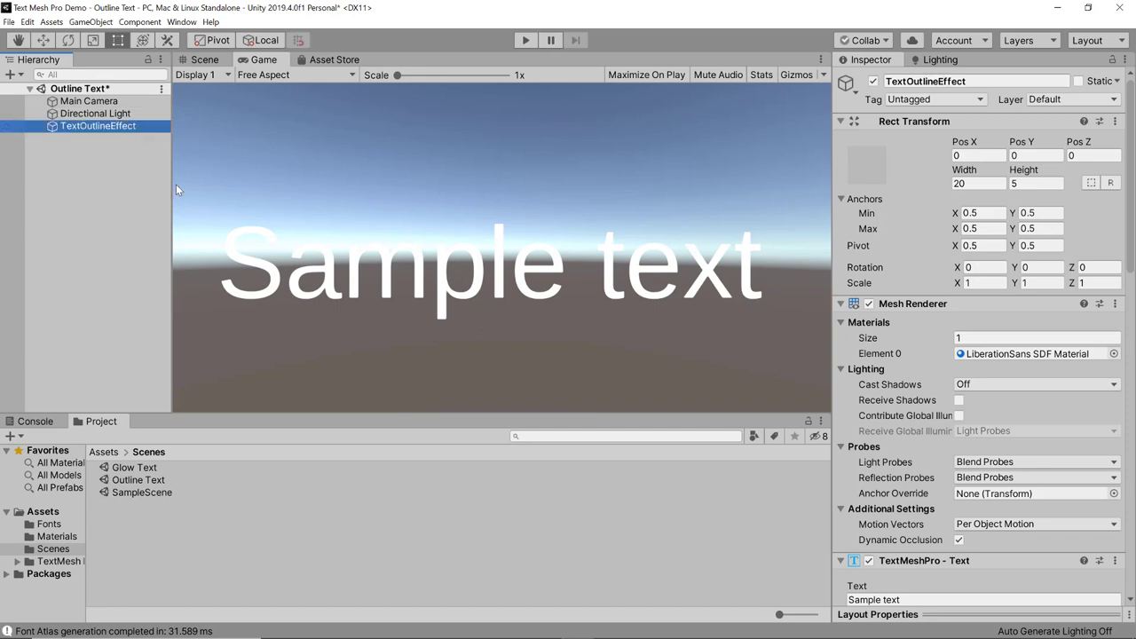
In the Materials folder, duplicate the skybox material as "skybox Pink" and set the copy's tint color to pink
left_click(110, 453)
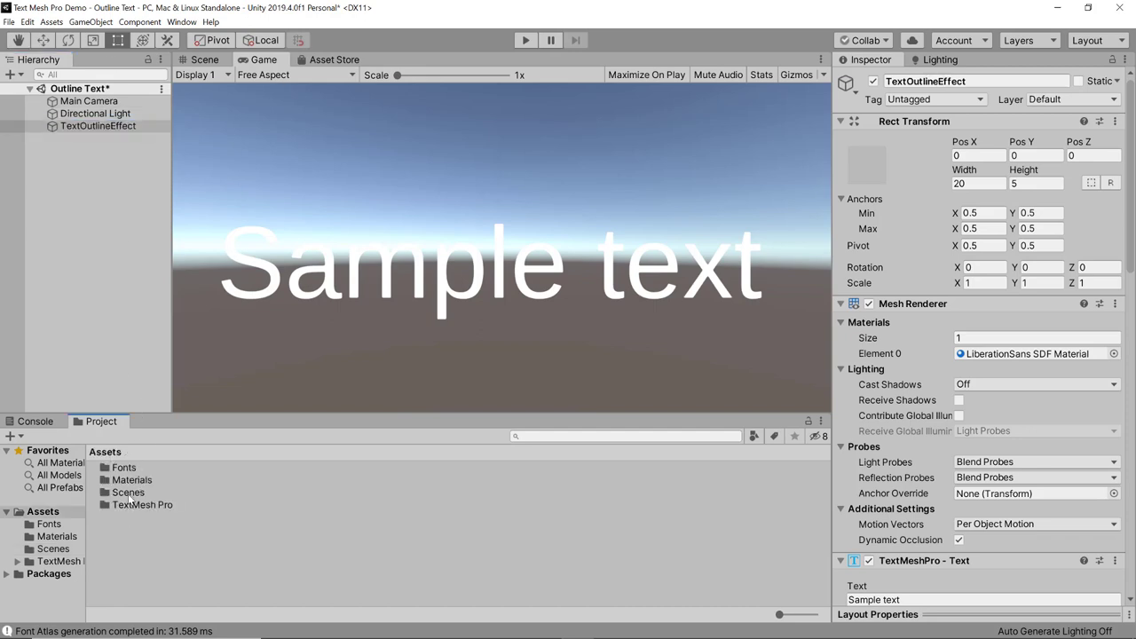
double_click(131, 479)
left_click(142, 504)
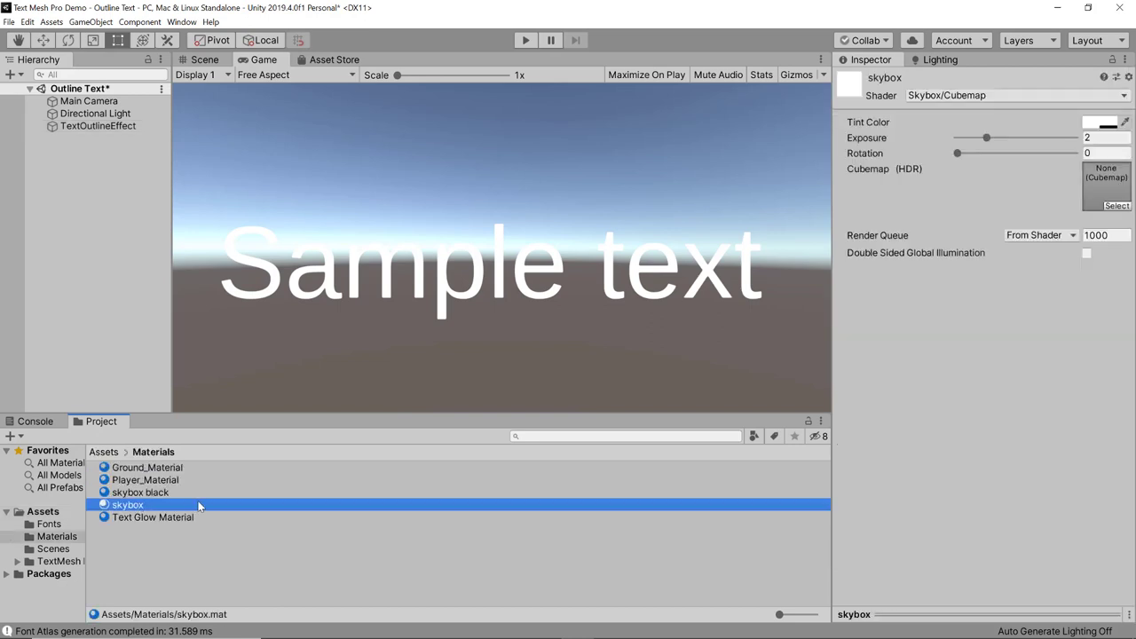
key("ctrl+d")
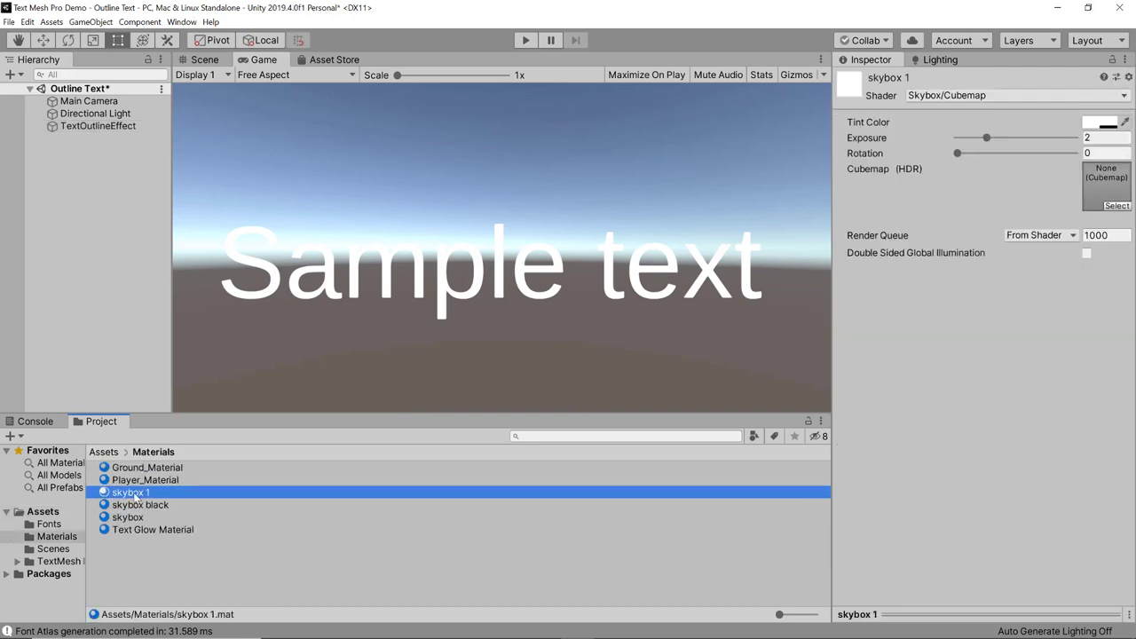
left_click(177, 492)
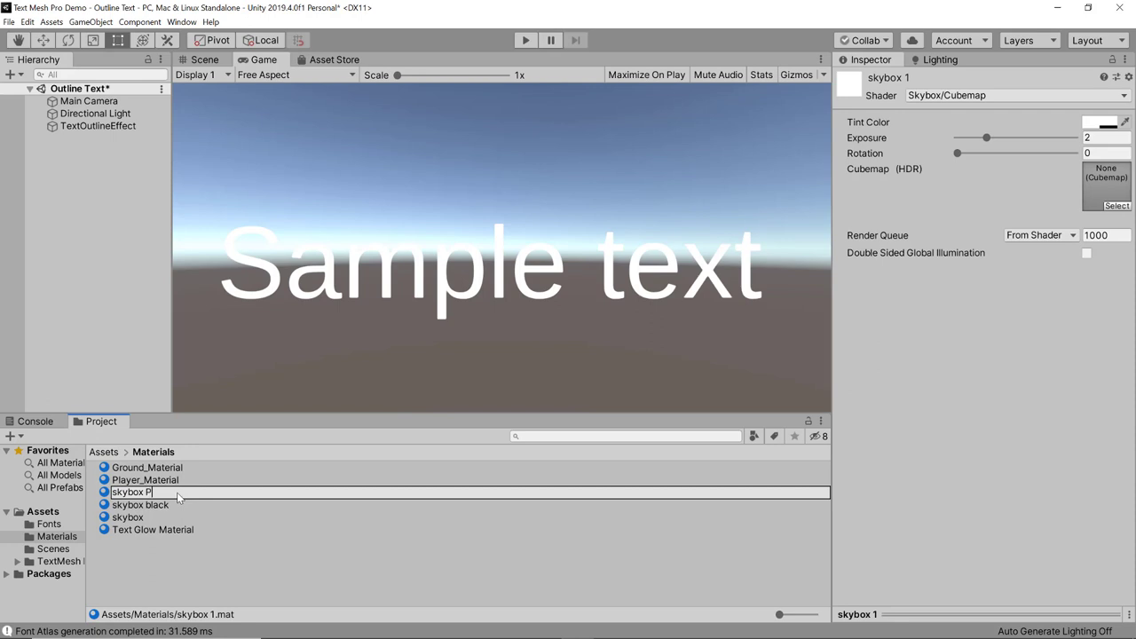
type("skybox Pink")
key("Return")
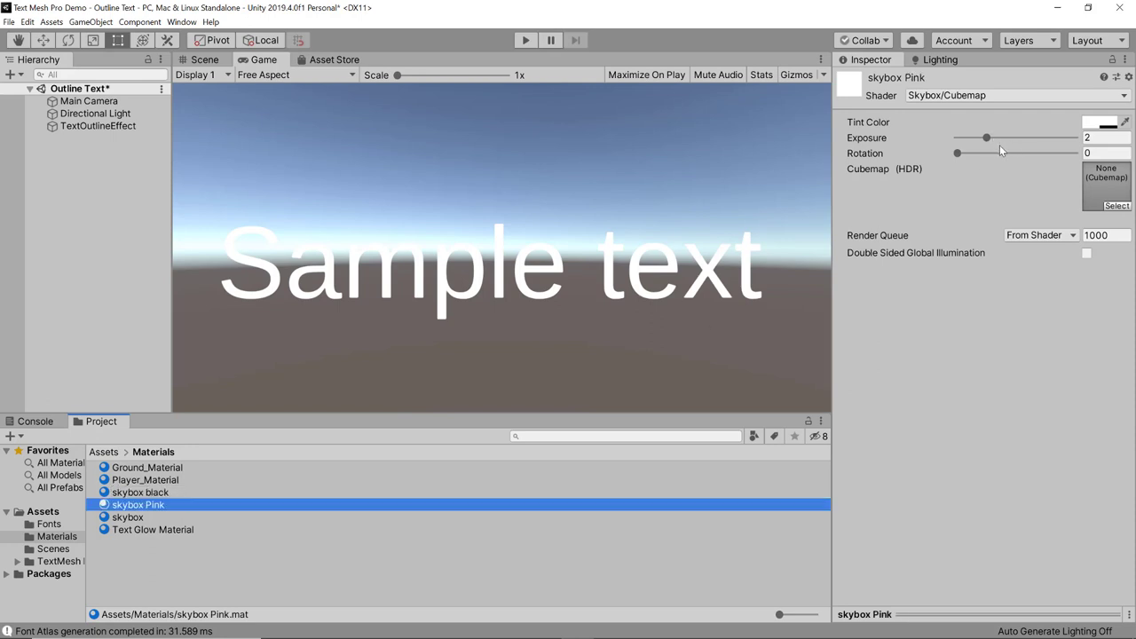
Duplicate Text Glow Material and rename the copy "Text Outline Material"
left_click(149, 530)
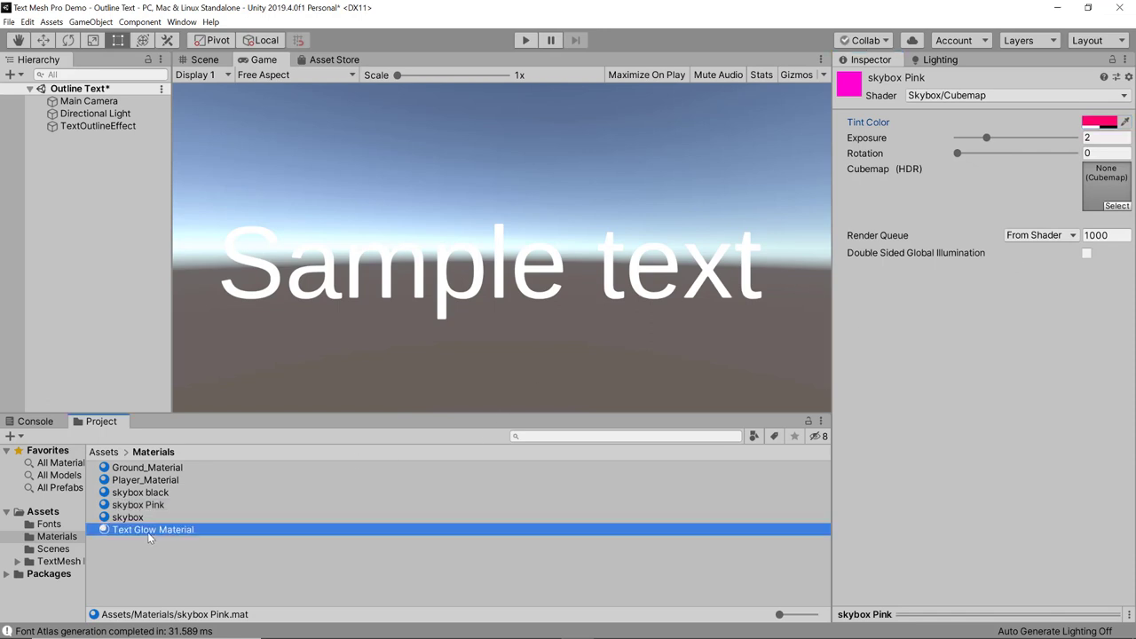
key("ctrl+d")
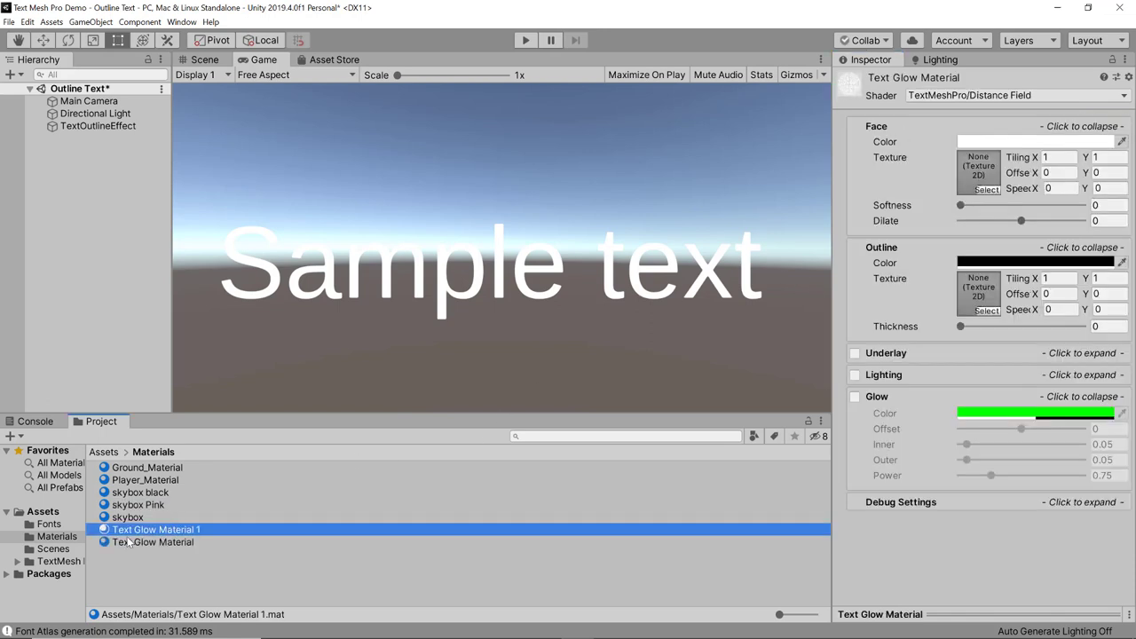
left_click(204, 533)
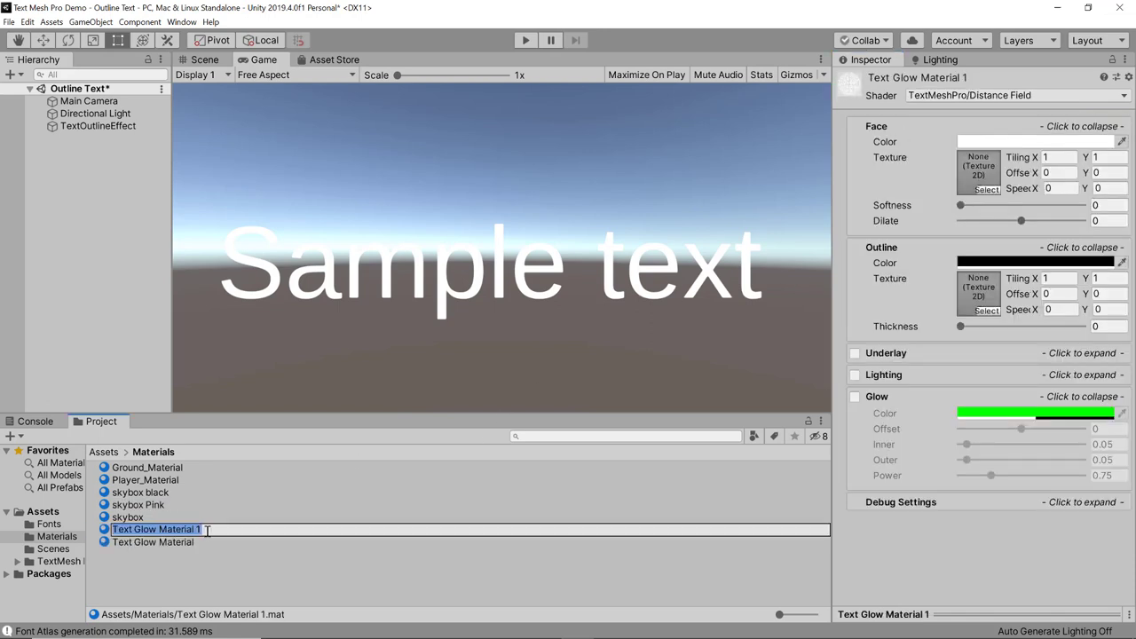
double_click(145, 529)
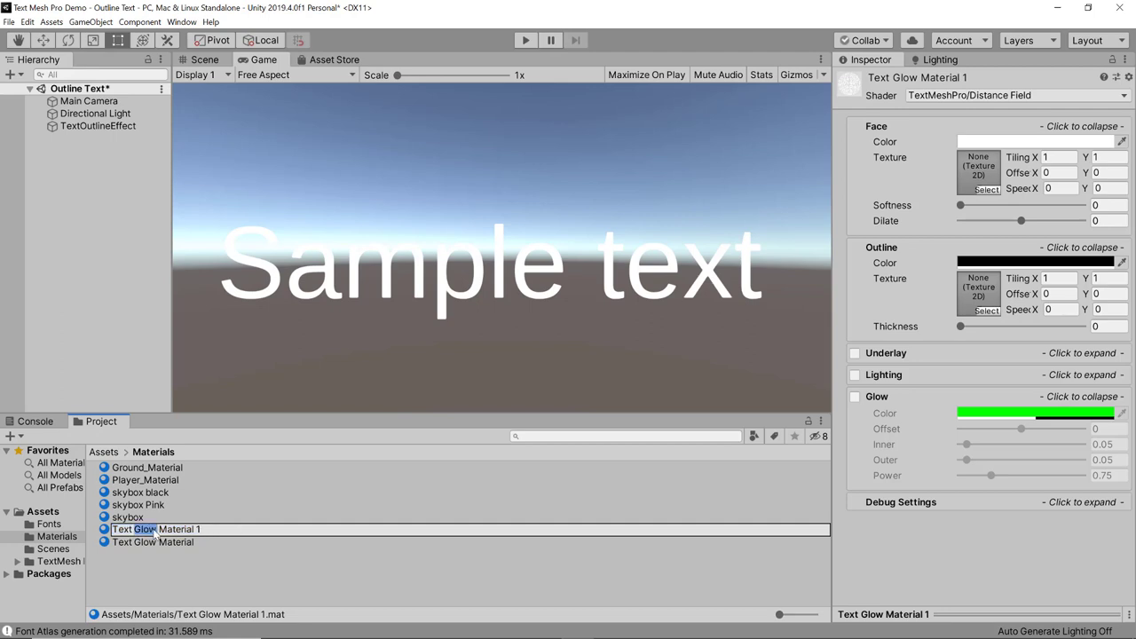
type("Outline")
key("Return")
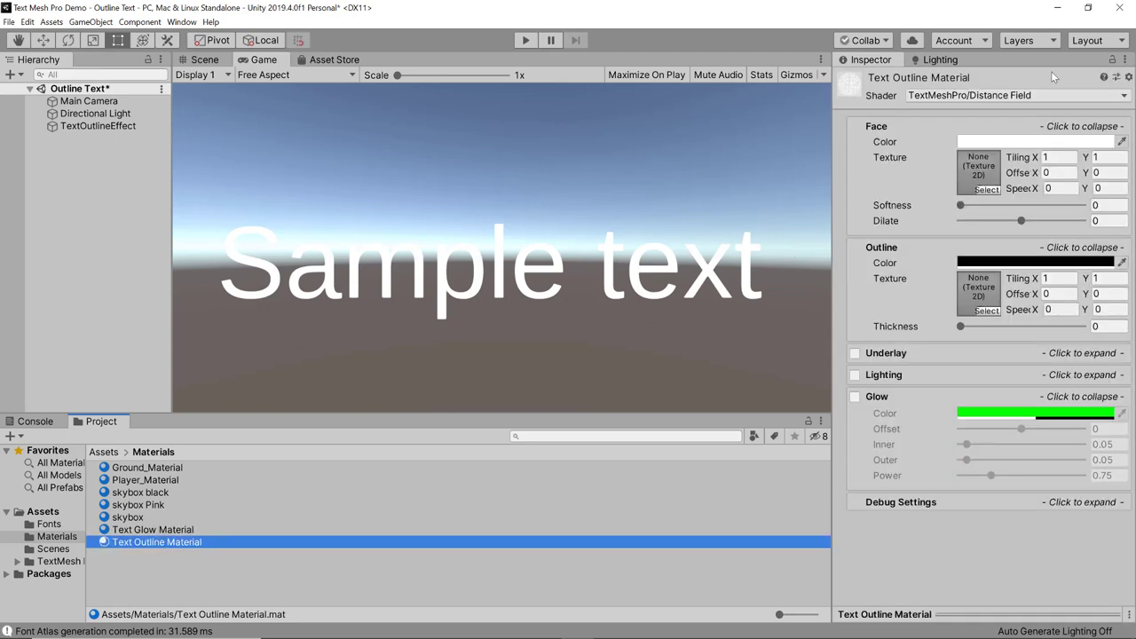
Try to apply Text Outline Material to the Mesh Renderer of TextOutlineEffect
left_click(1128, 78)
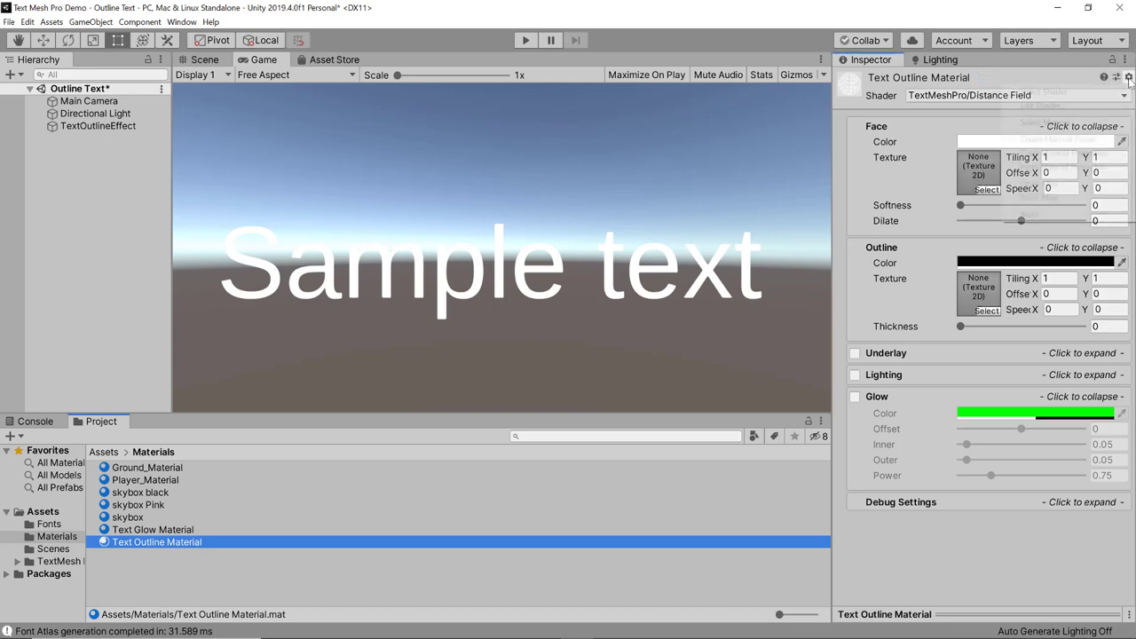
left_click(1056, 214)
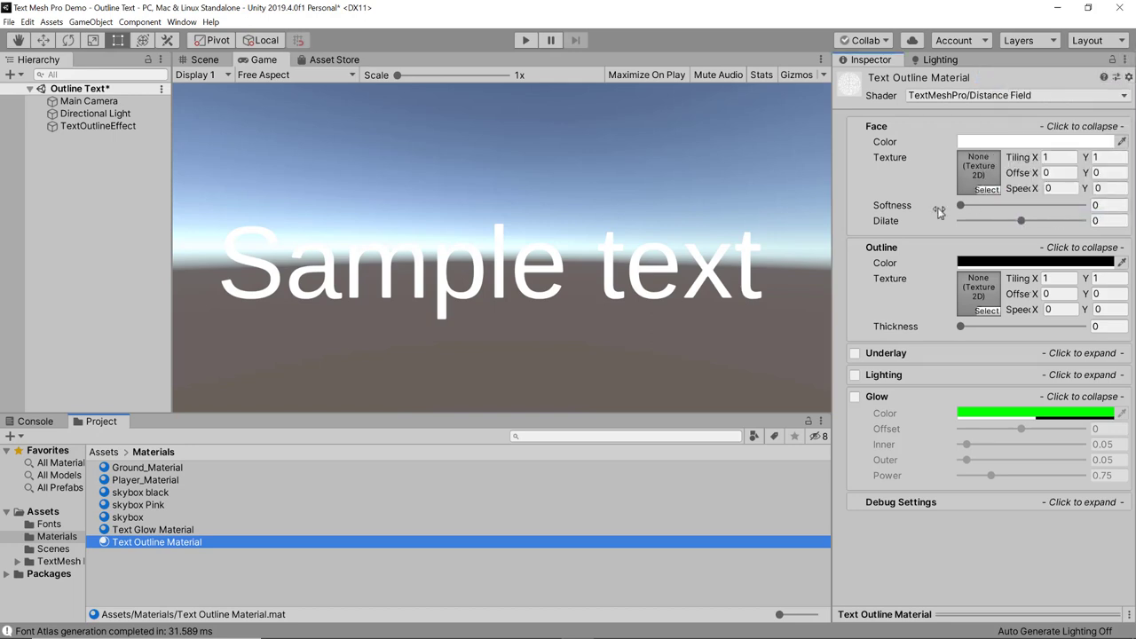
left_click(88, 127)
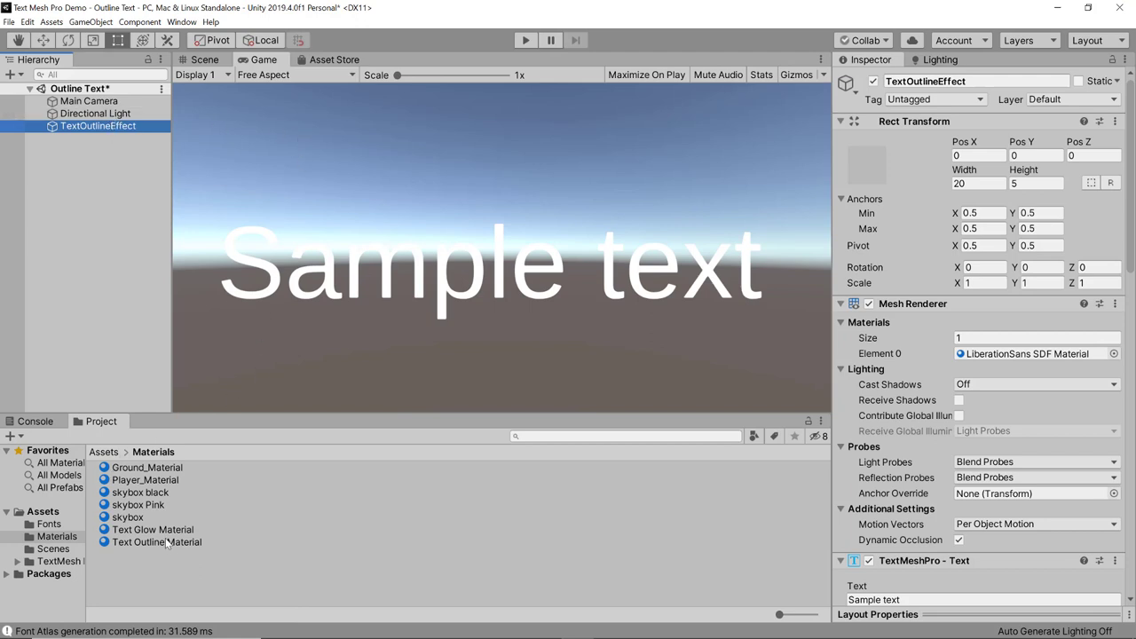
left_click_drag(163, 543, 1003, 354)
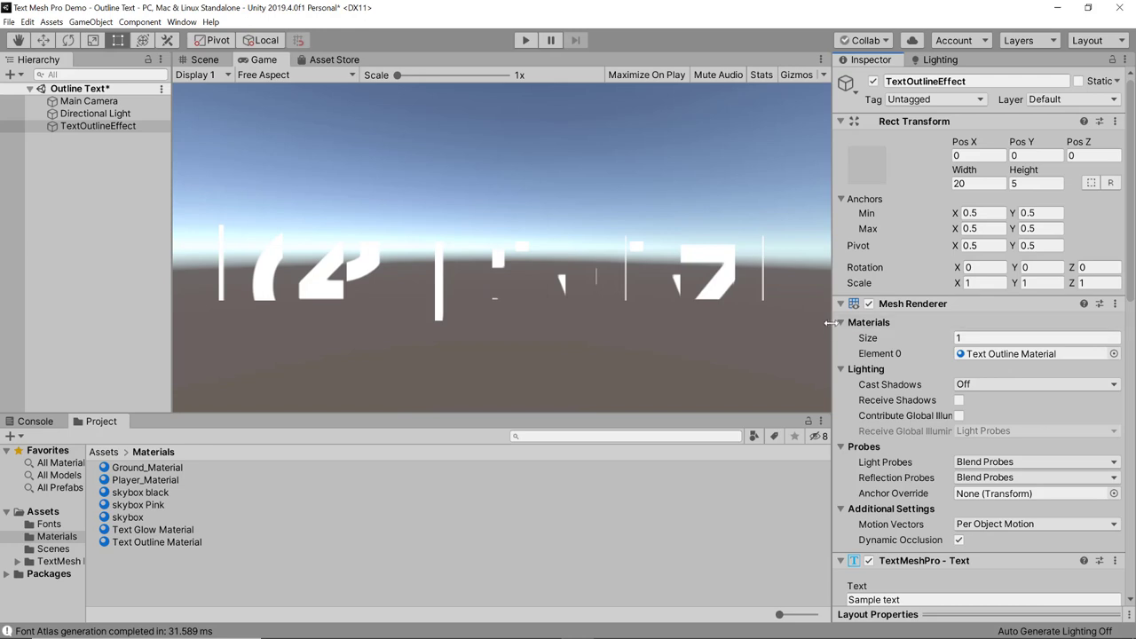
Replace the sample text of TextOutlineEffect with "Outline Effect"
scroll(986, 280, "down", 5)
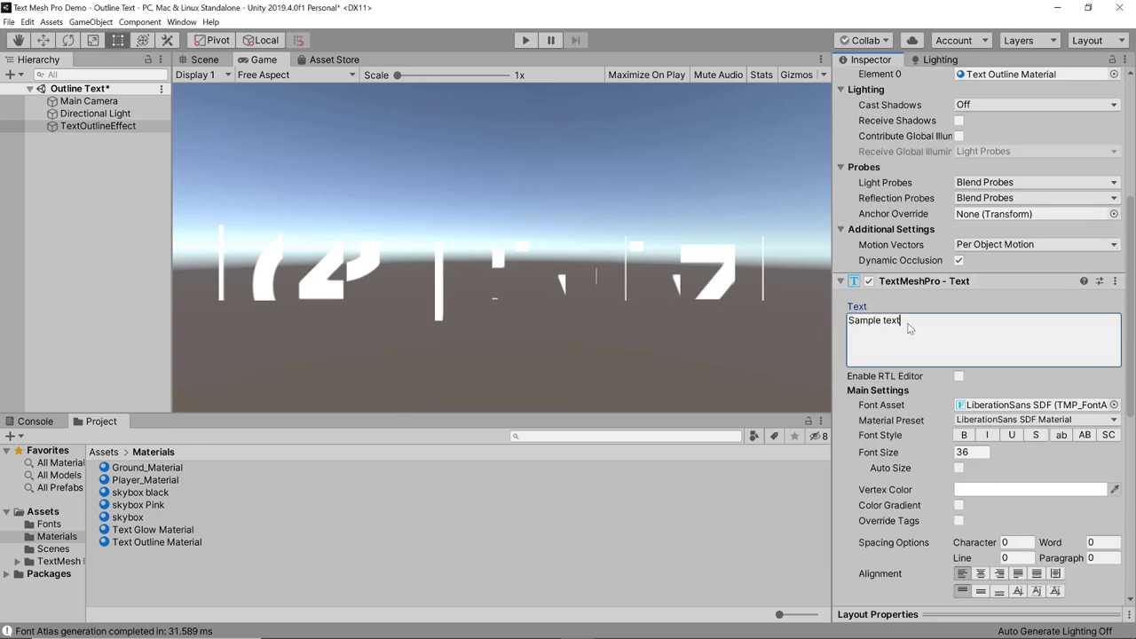
left_click(912, 328)
type("Pitööm")
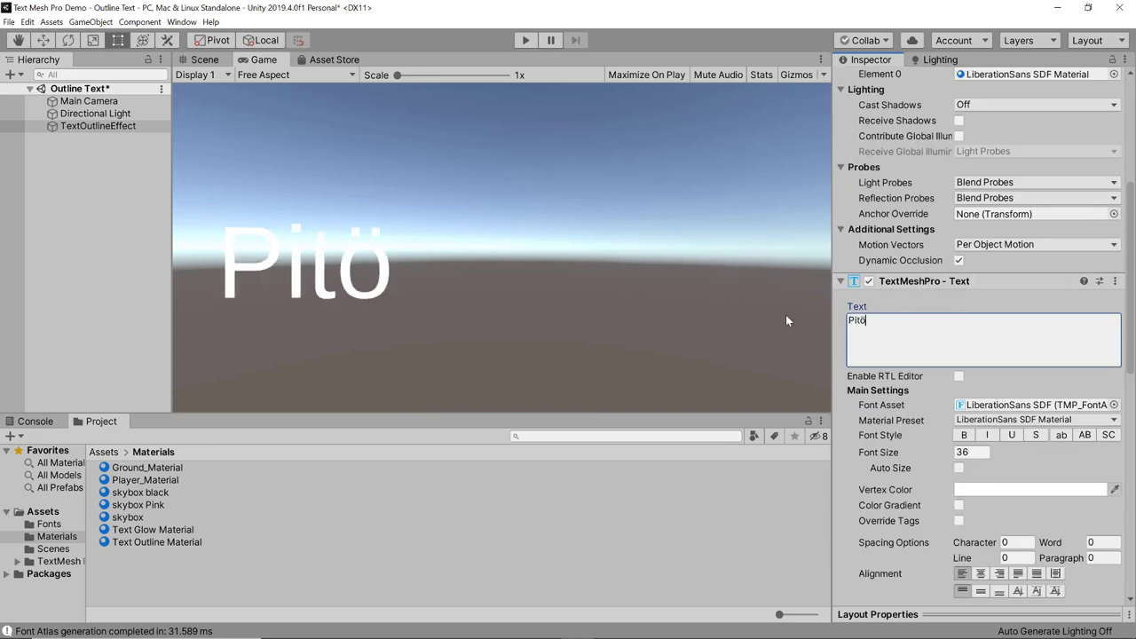
key("BackSpace")
key("BackSpace")
key("BackSpace")
key("BackSpace")
key("BackSpace")
key("BackSpace")
type("Outl")
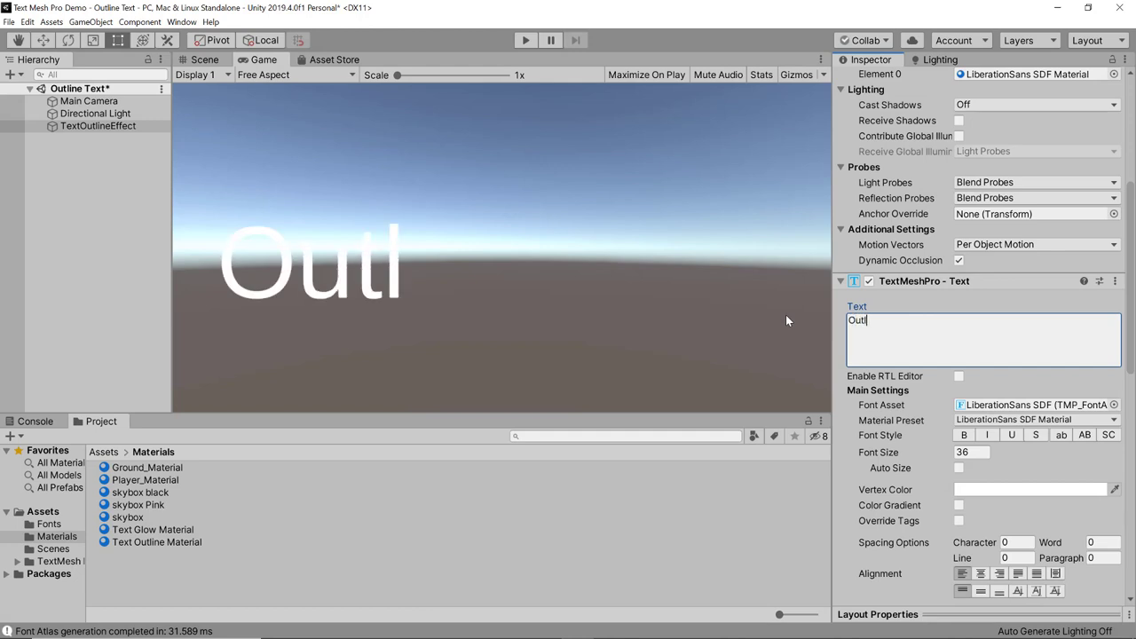
type("ine Effect")
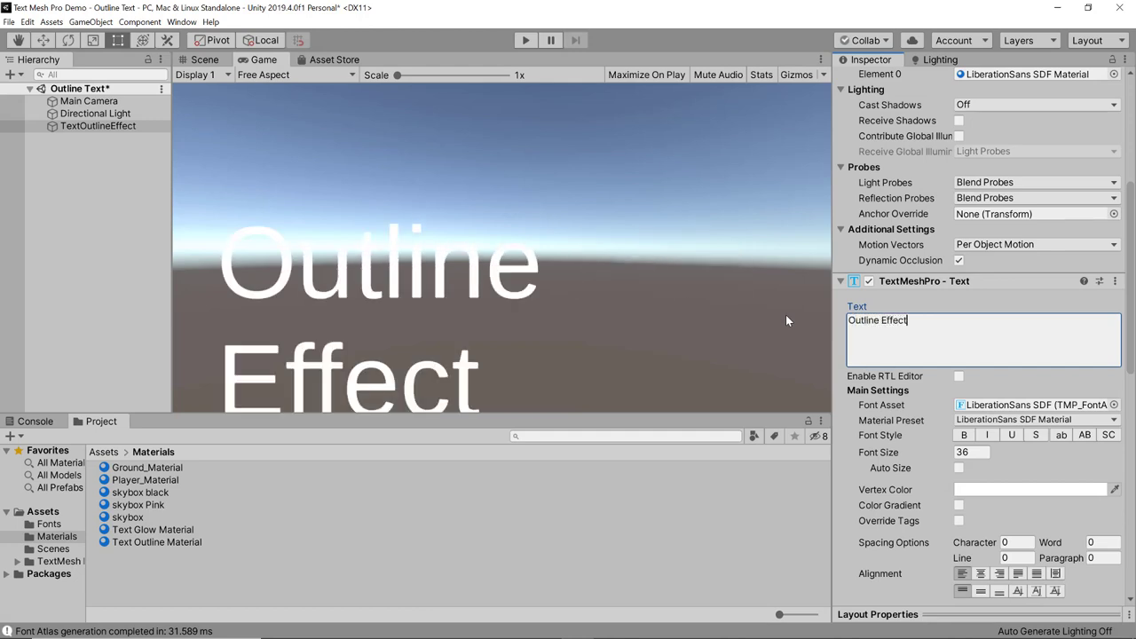
Set the Outline Effect text's font size to 30 and character spacing to 5, and center it horizontally
left_click(970, 453)
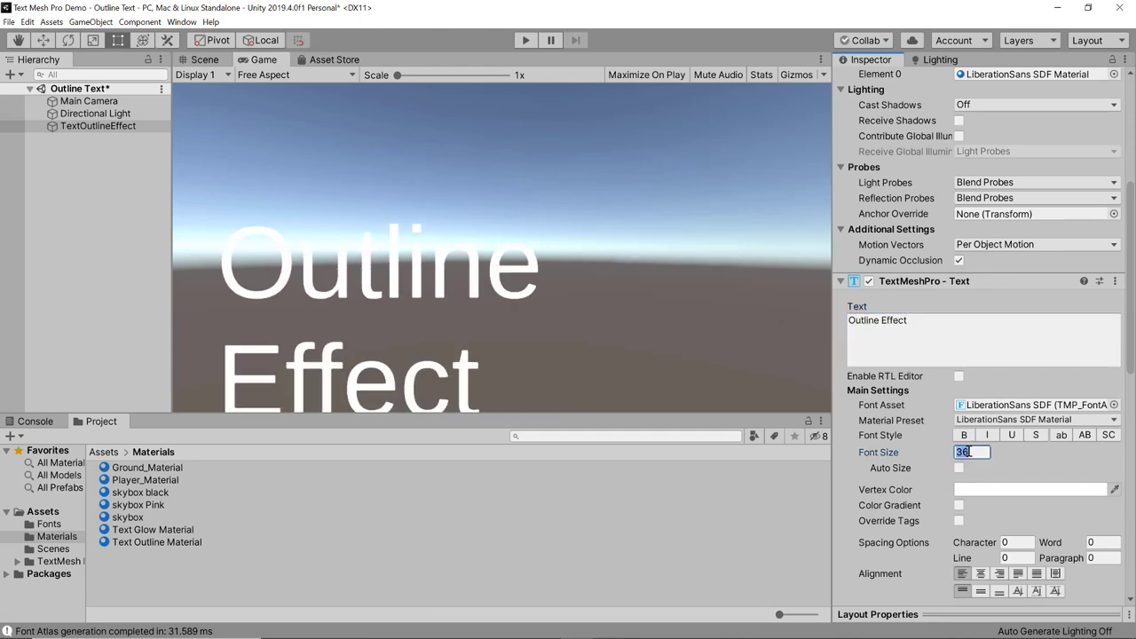
type("3")
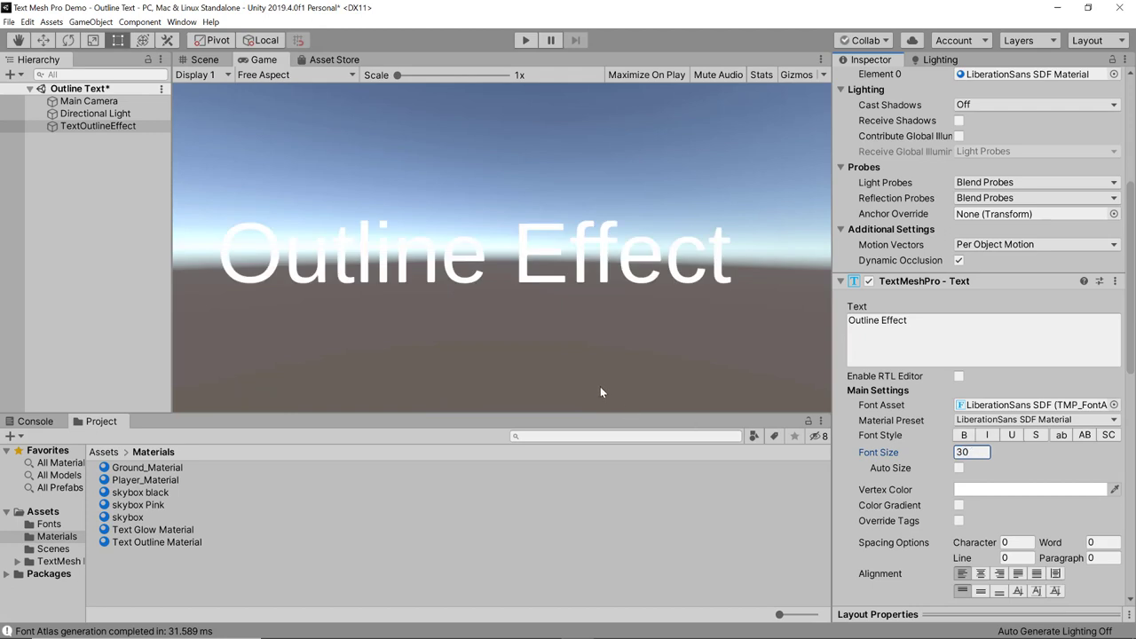
left_click(1012, 542)
type("5")
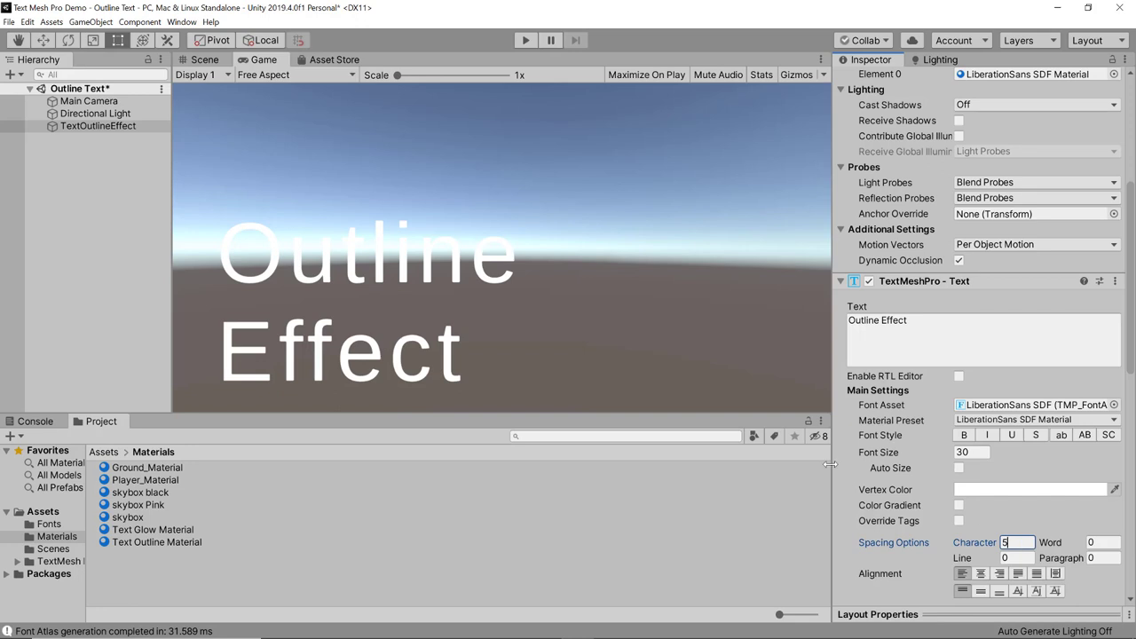
scroll(985, 444, "down", 3)
left_click(982, 434)
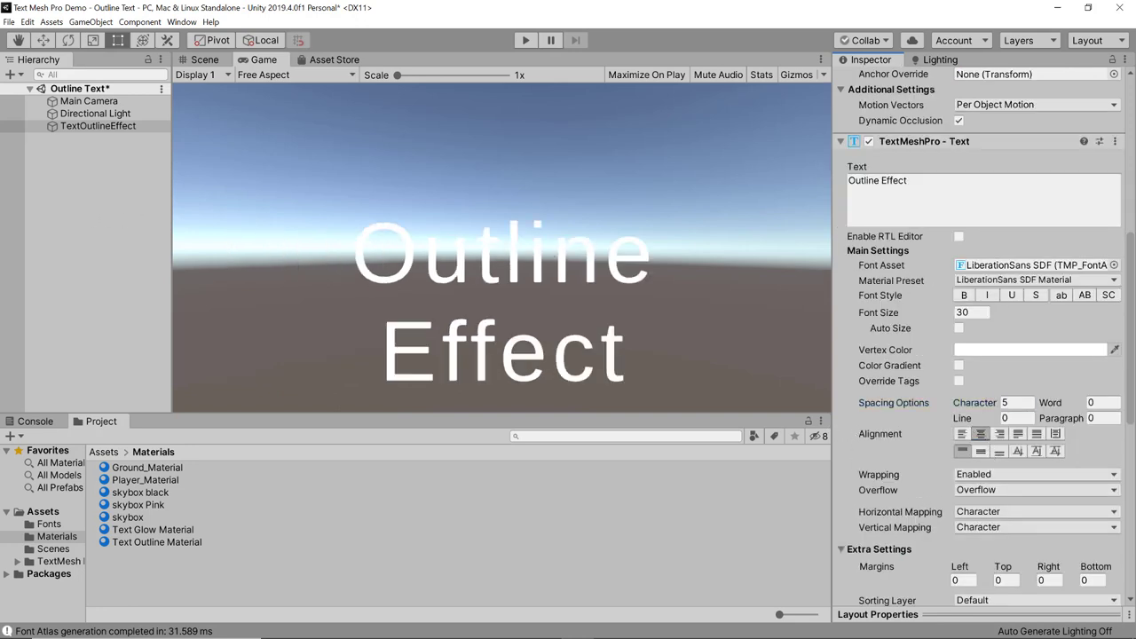
Assign the skybox Pink material as the scene's skybox in the environment lighting settings
scroll(1015, 250, "down", 10)
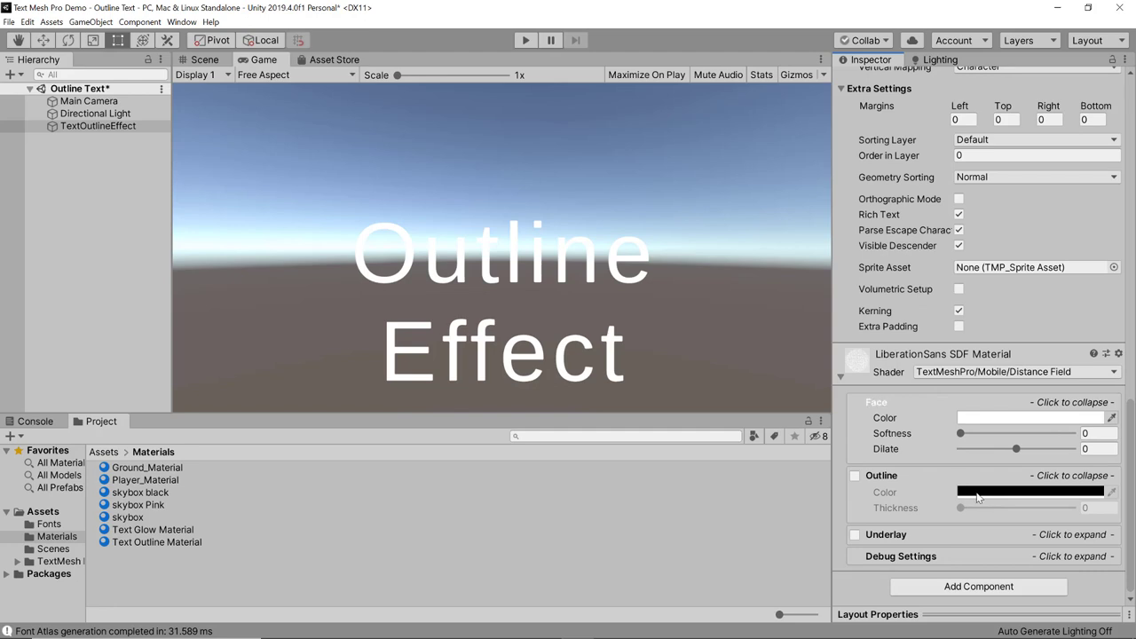
left_click(1057, 477)
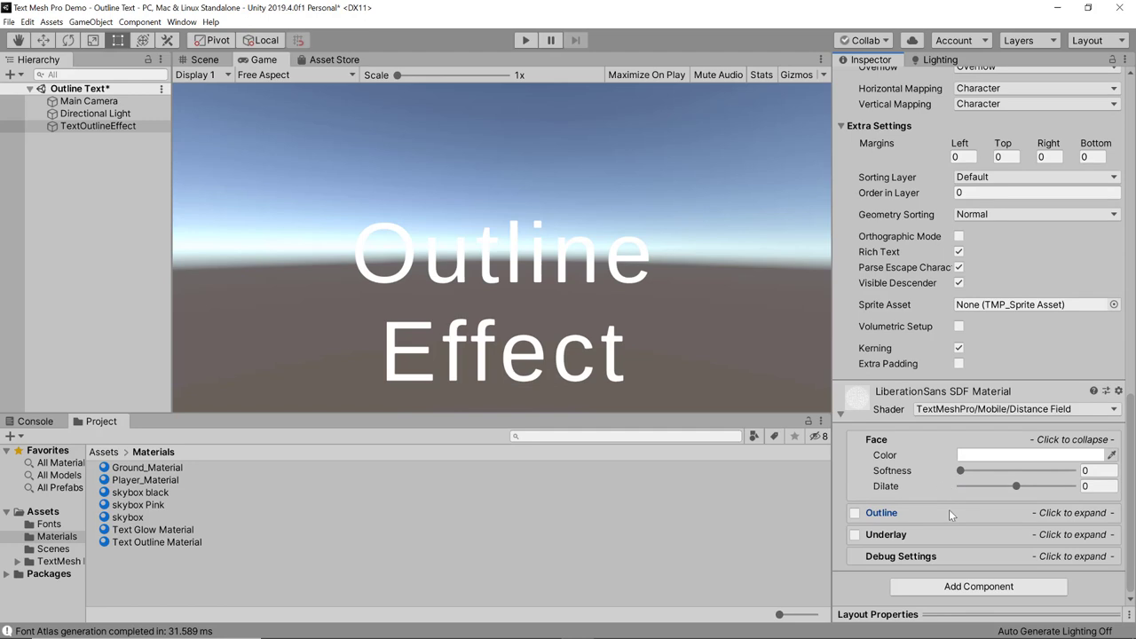
left_click(941, 59)
left_click_drag(957, 144, 996, 125)
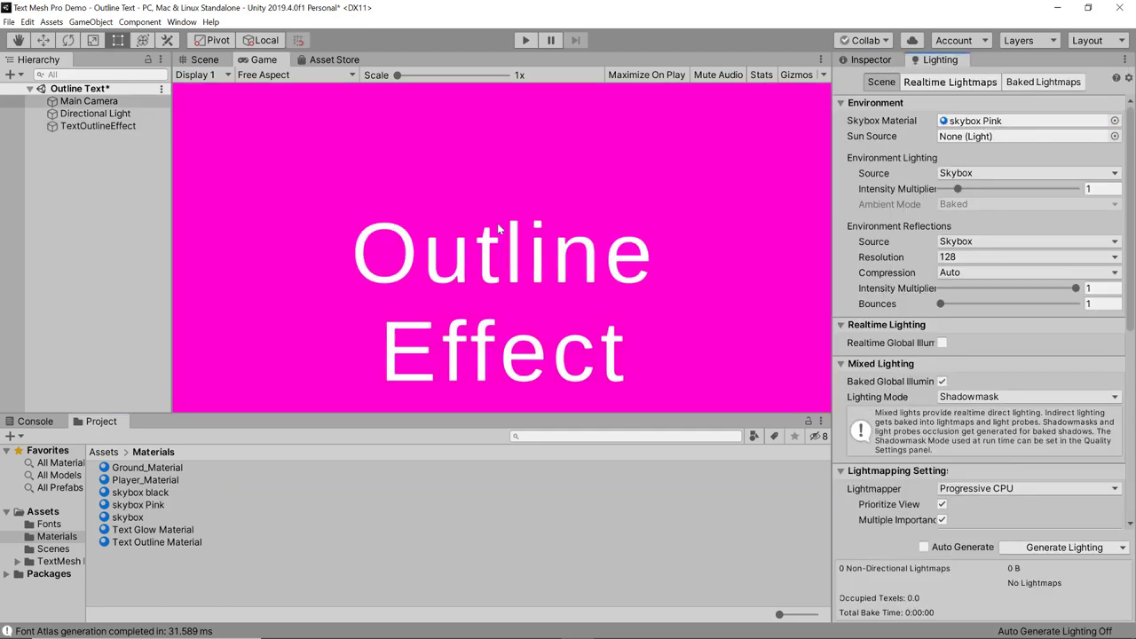
Enable the outline on the TextOutlineEffect text's material with color AE1C3C and thickness 0.13
left_click(104, 129)
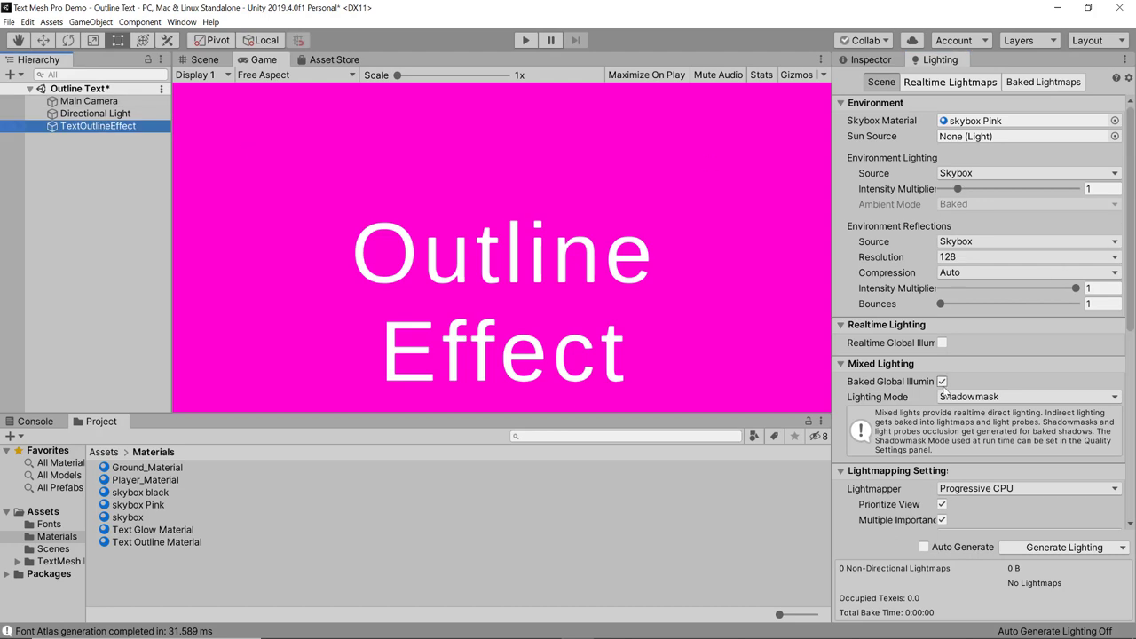
key("ctrl+3")
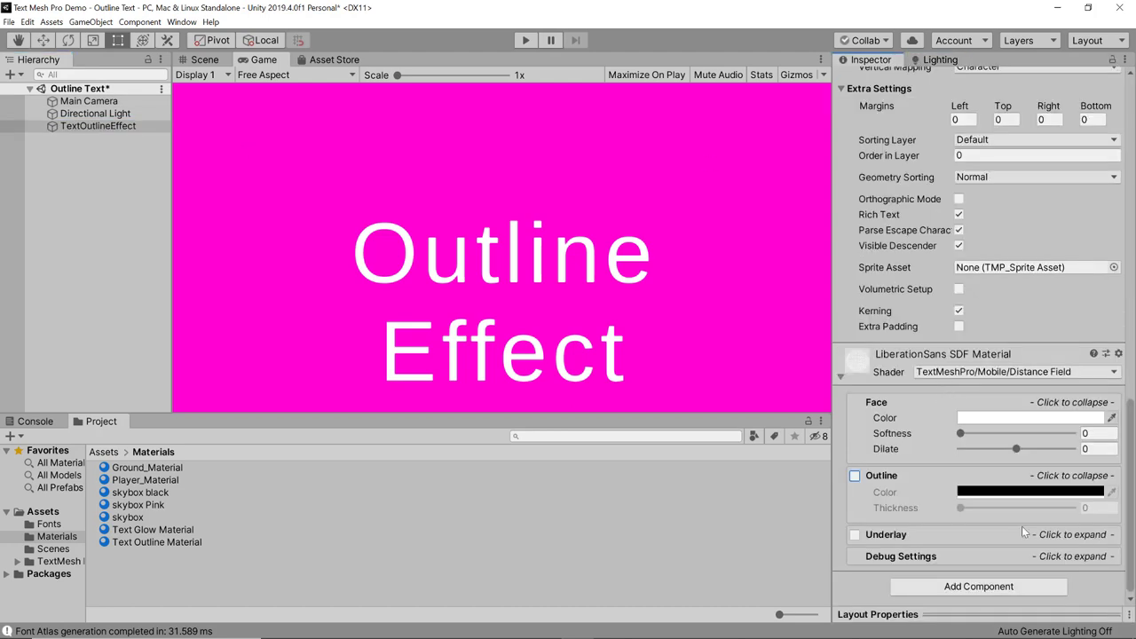
left_click(855, 477)
left_click(1021, 491)
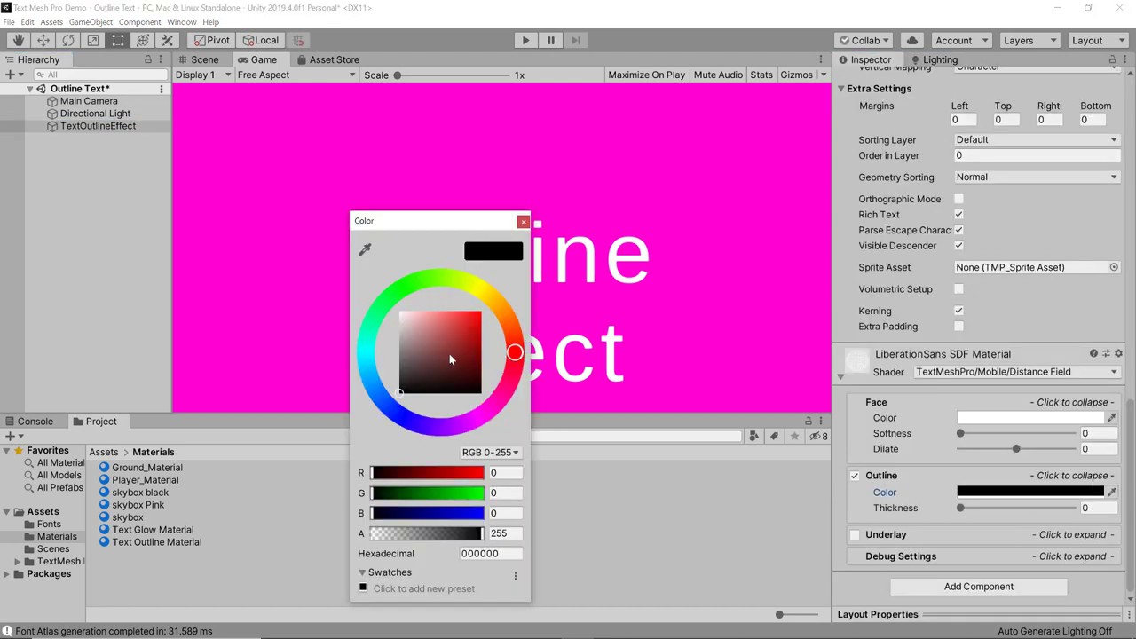
mouse_move(438, 363)
left_mouse_down()
mouse_move(451, 344)
mouse_move(463, 351)
mouse_move(464, 322)
mouse_move(469, 337)
left_mouse_up()
left_click_drag(522, 388, 515, 371)
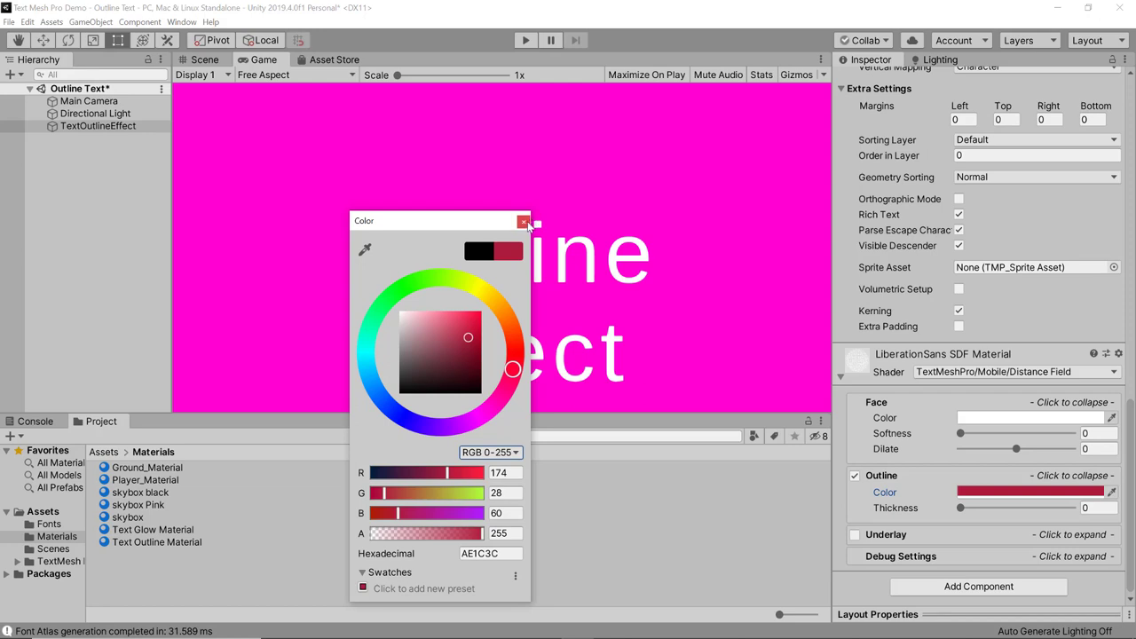
left_click(523, 221)
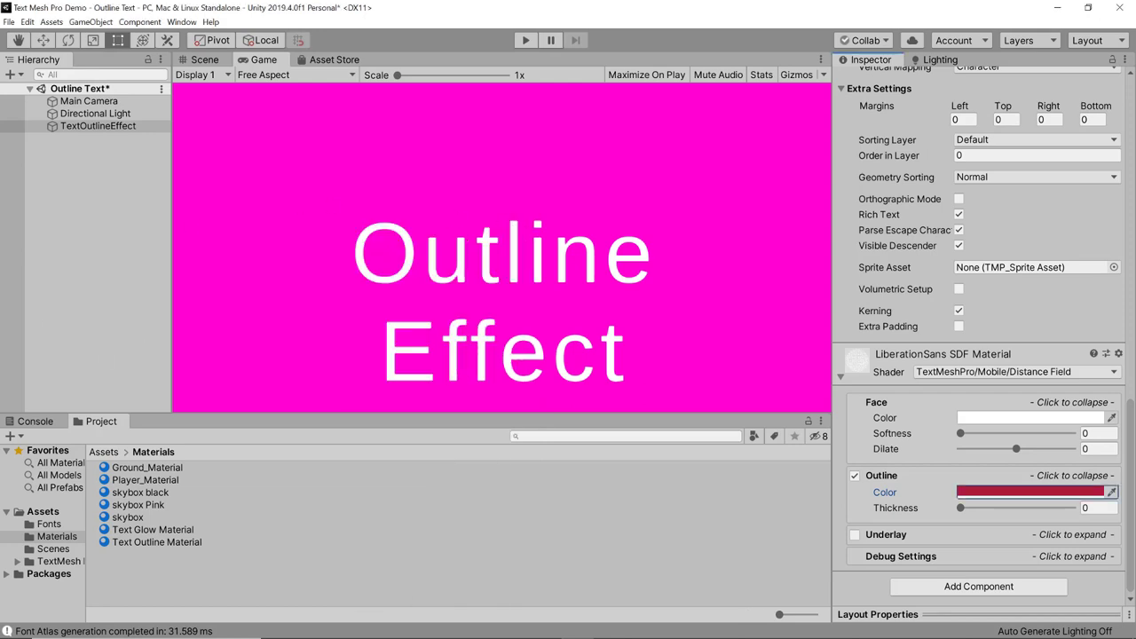
mouse_move(965, 510)
left_mouse_down()
mouse_move(1007, 510)
mouse_move(975, 508)
left_mouse_up()
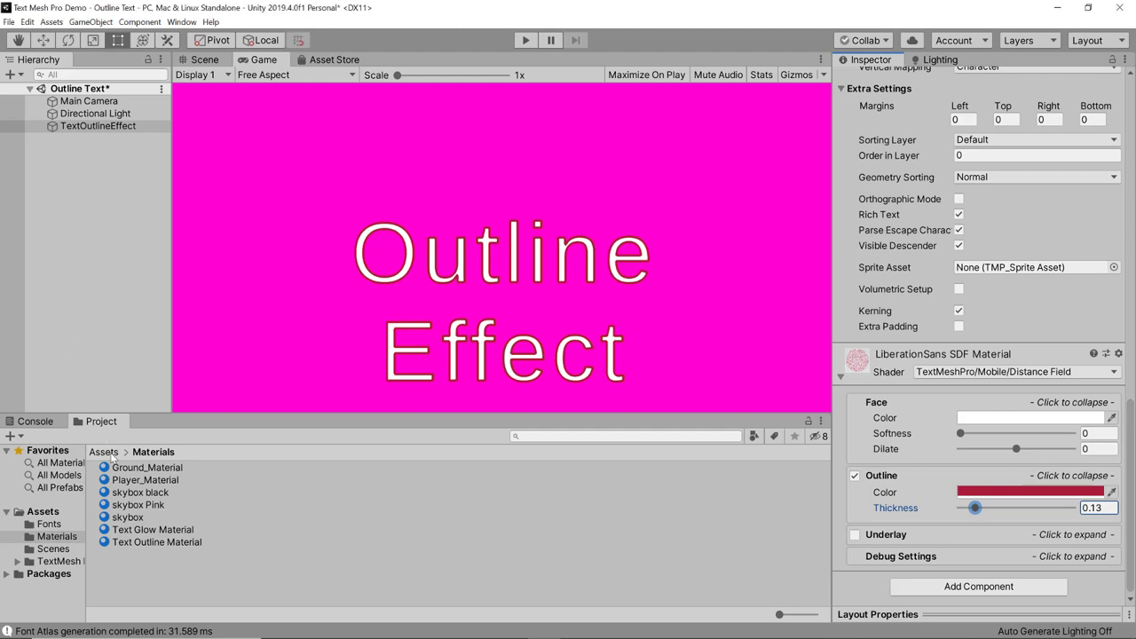
Create a new scene named Shadow Text in the Scenes folder
left_click(103, 452)
double_click(131, 492)
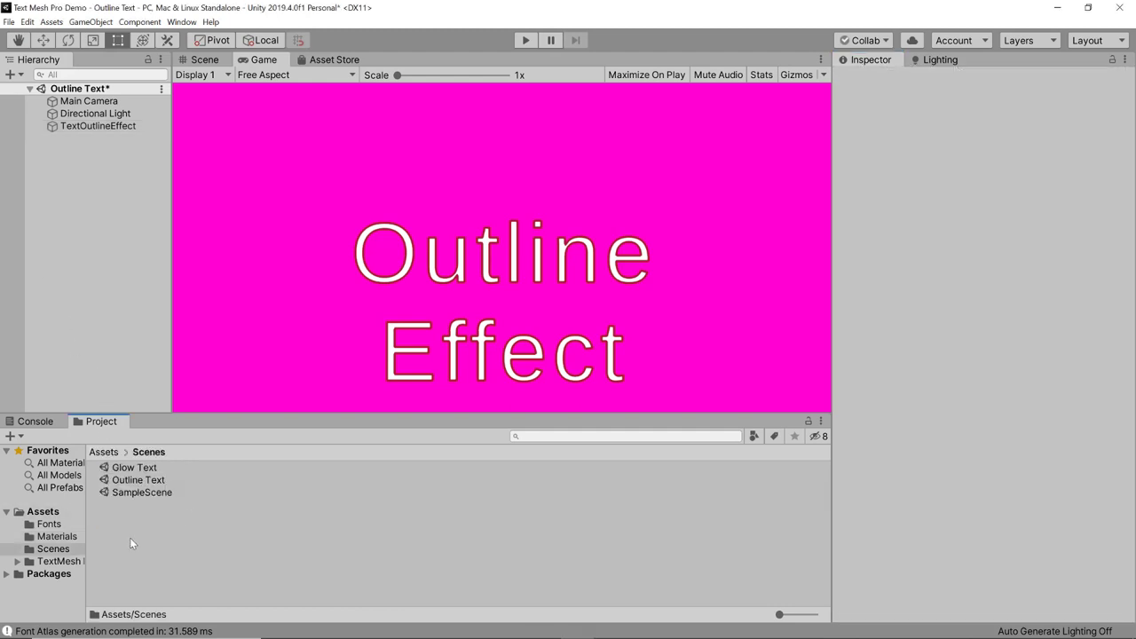
right_click(140, 517)
mouse_move(177, 241)
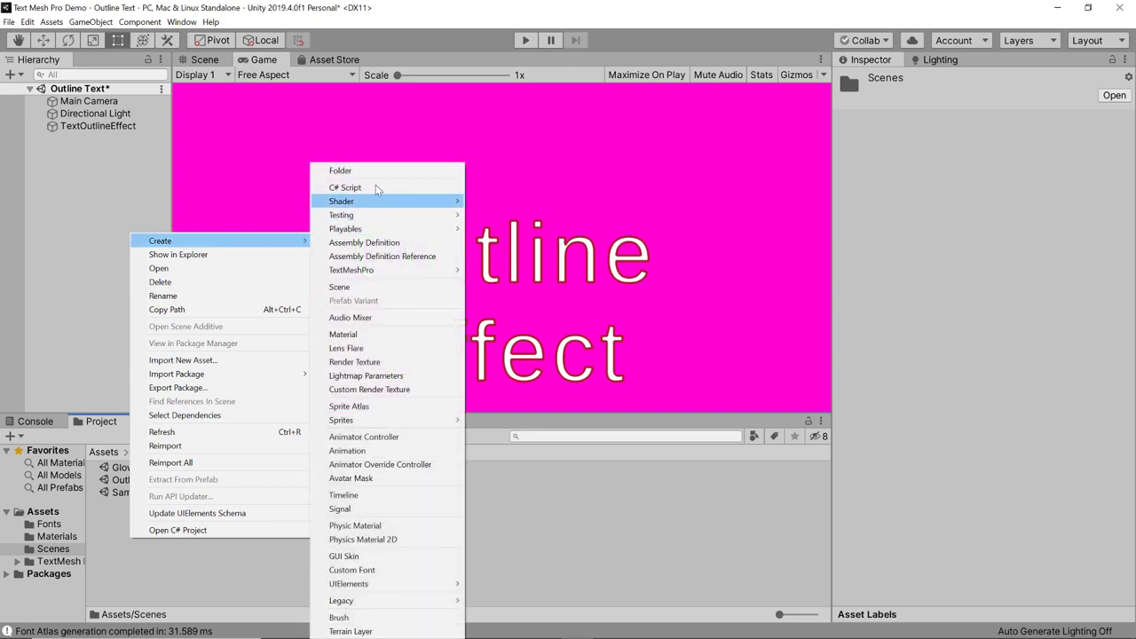
left_click(344, 287)
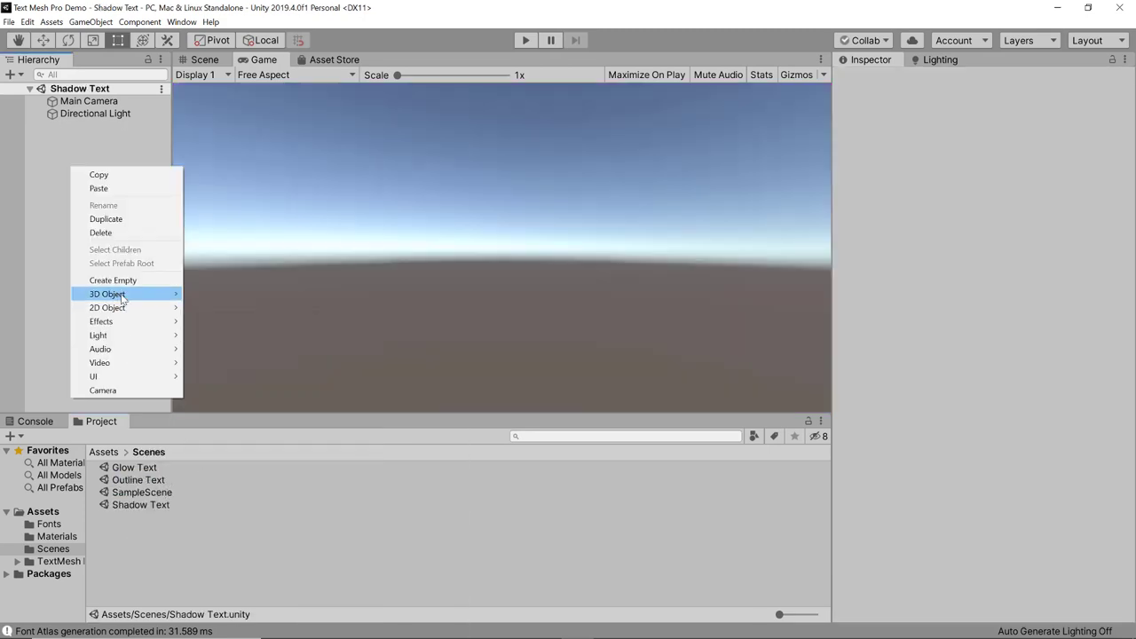
Add a 3D TextMeshPro text object to the Shadow Text scene and rename it TextShadowEffect
mouse_move(122, 296)
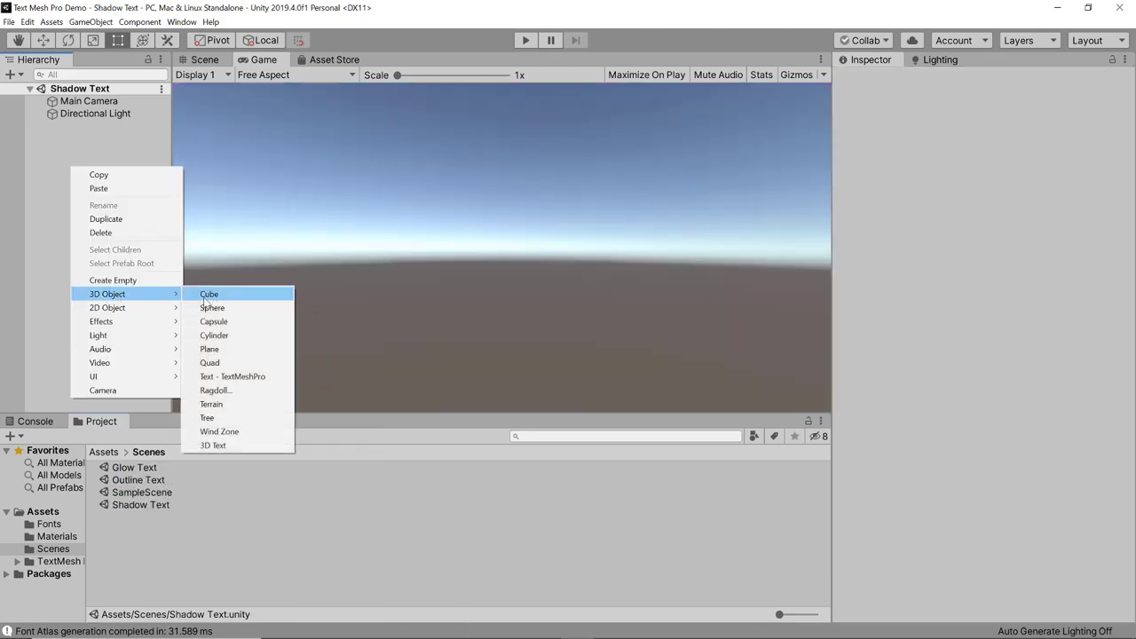
left_click(238, 377)
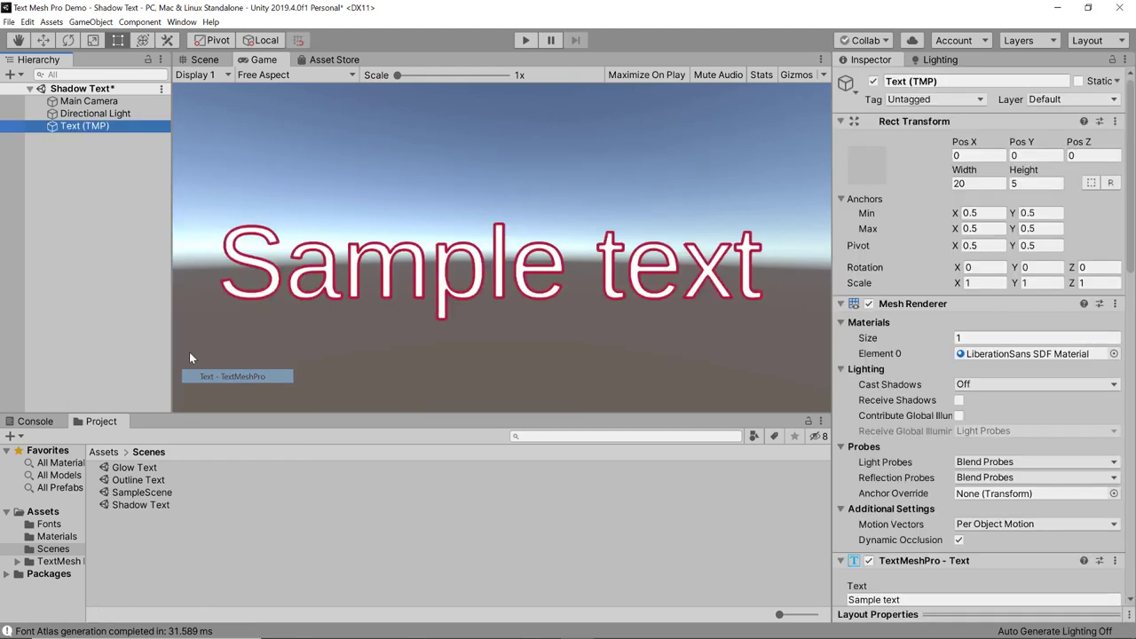
left_click(72, 125)
type("TextShadowE")
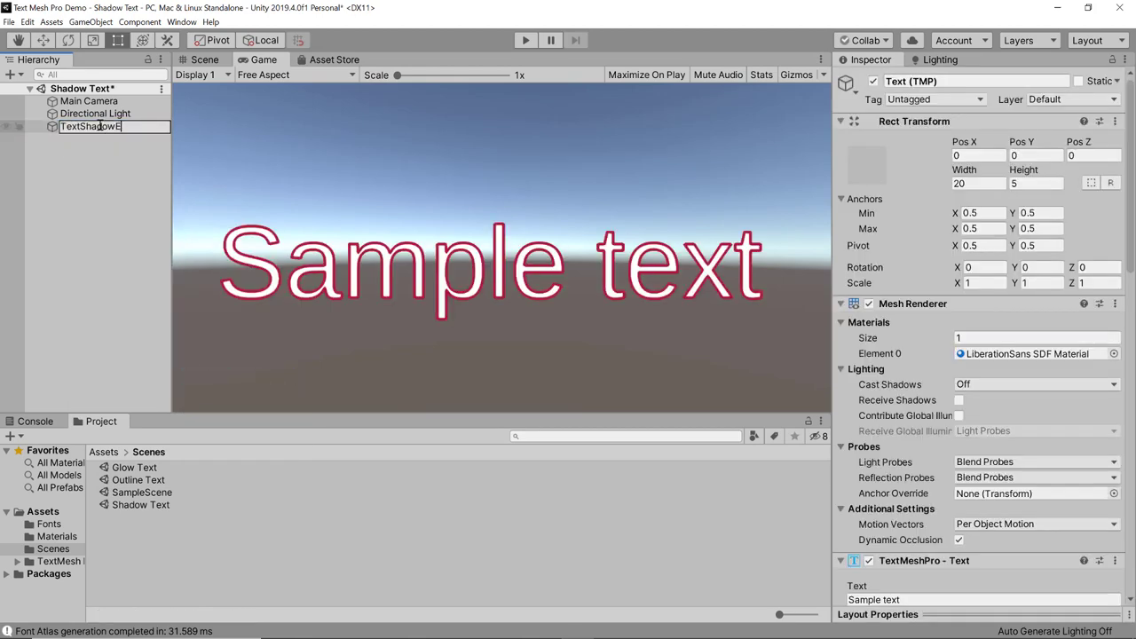
type("ffect")
key("Return")
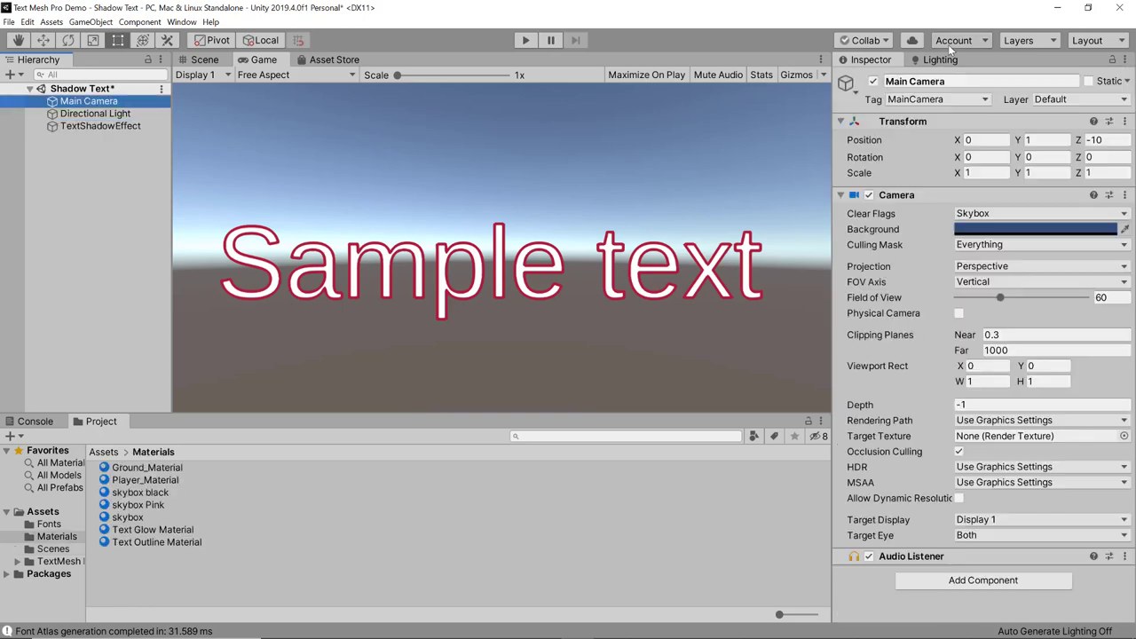
Assign the material named skybox as the Shadow Text scene's skybox in the environment lighting settings
left_click(941, 60)
left_click_drag(129, 517, 1016, 124)
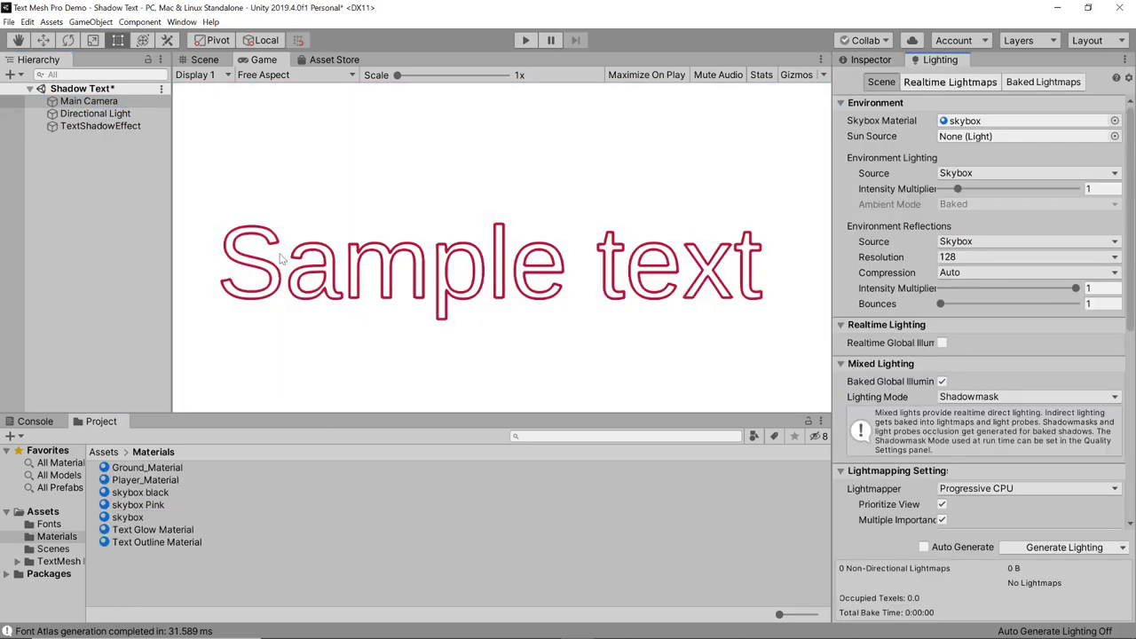
Duplicate Text Glow Material and rename the copy Text Shadow Material
left_click(149, 530)
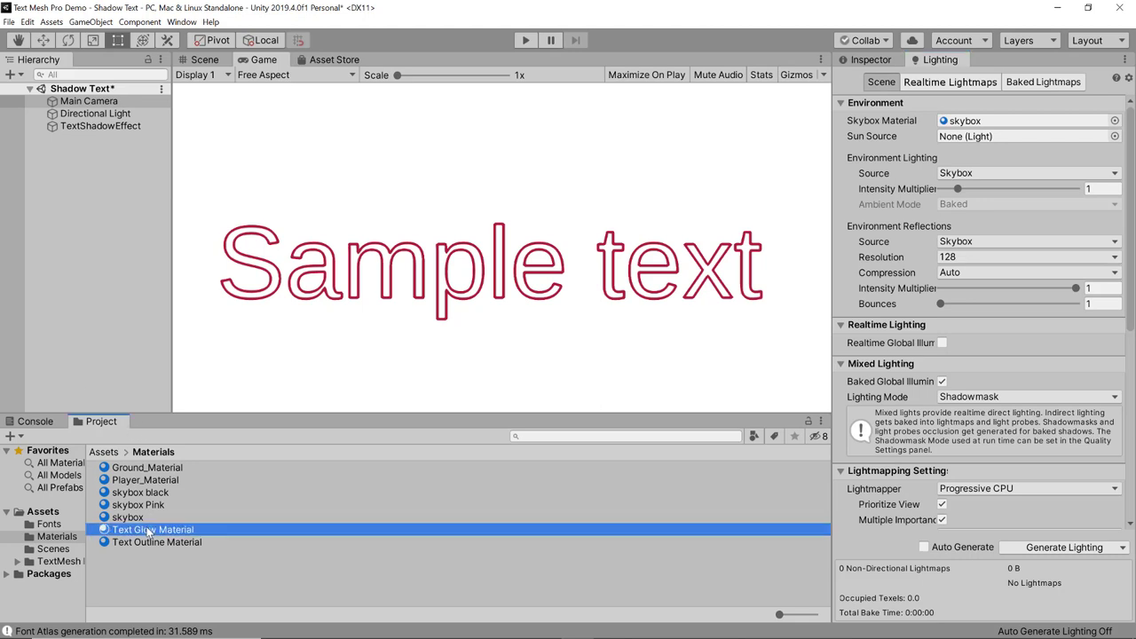
key("ctrl+d")
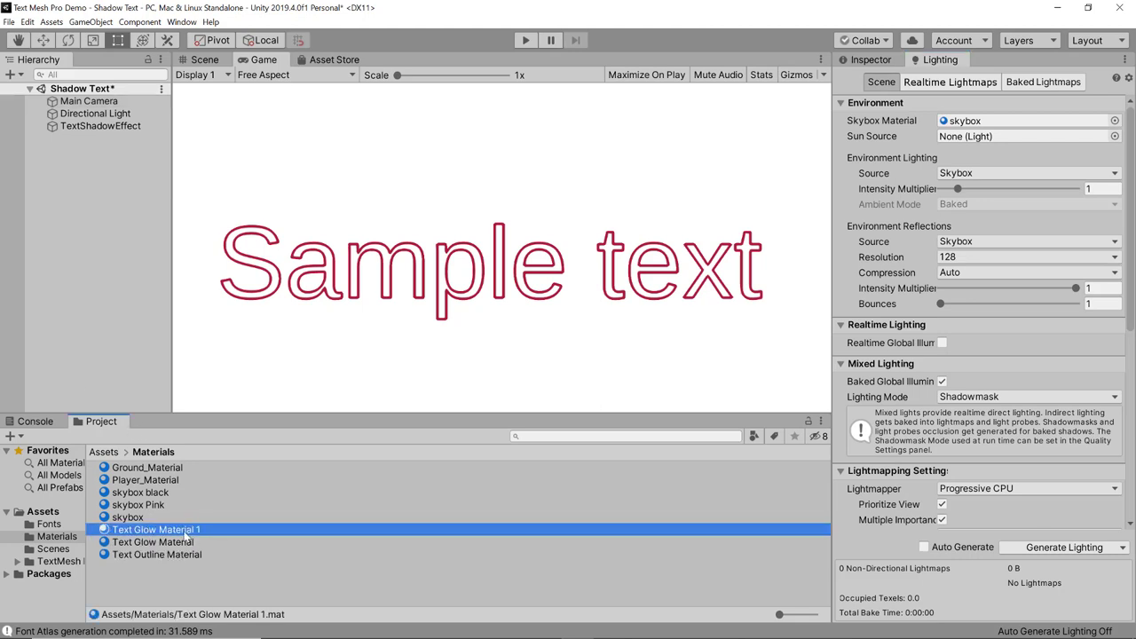
left_click(142, 531)
double_click(144, 530)
type("Sha")
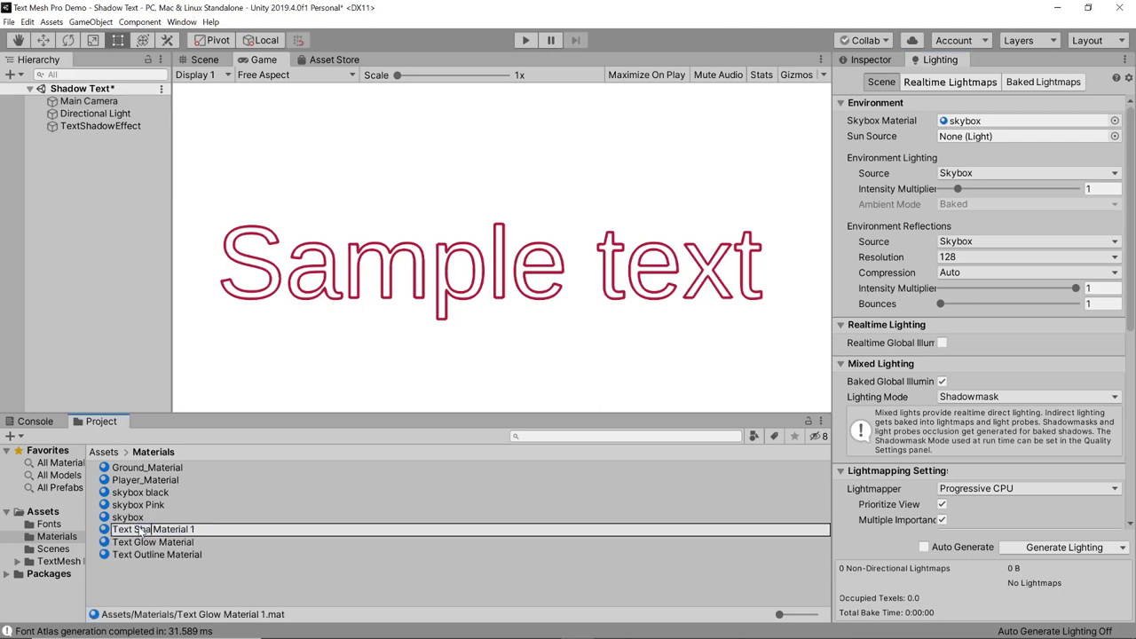
type("dw")
key("BackSpace")
type("ow")
key("Return")
Reset Text Shadow Material and assign it to Element 0 of TextShadowEffect's Mesh Renderer
left_click(868, 59)
left_click(1128, 77)
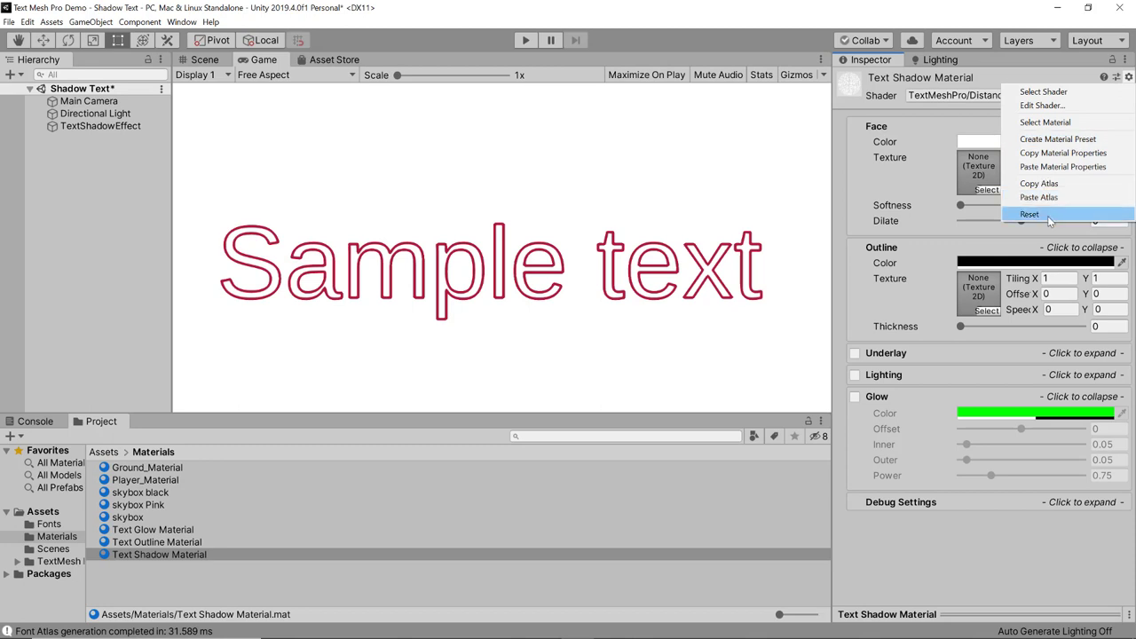
left_click(1048, 216)
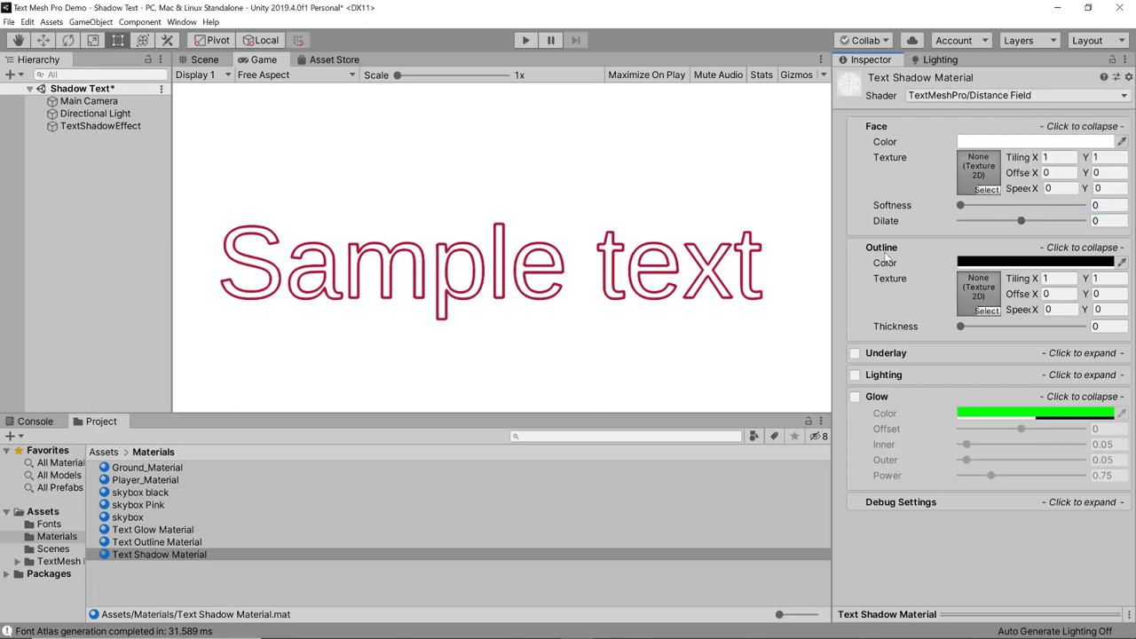
left_click_drag(158, 554, 1003, 360)
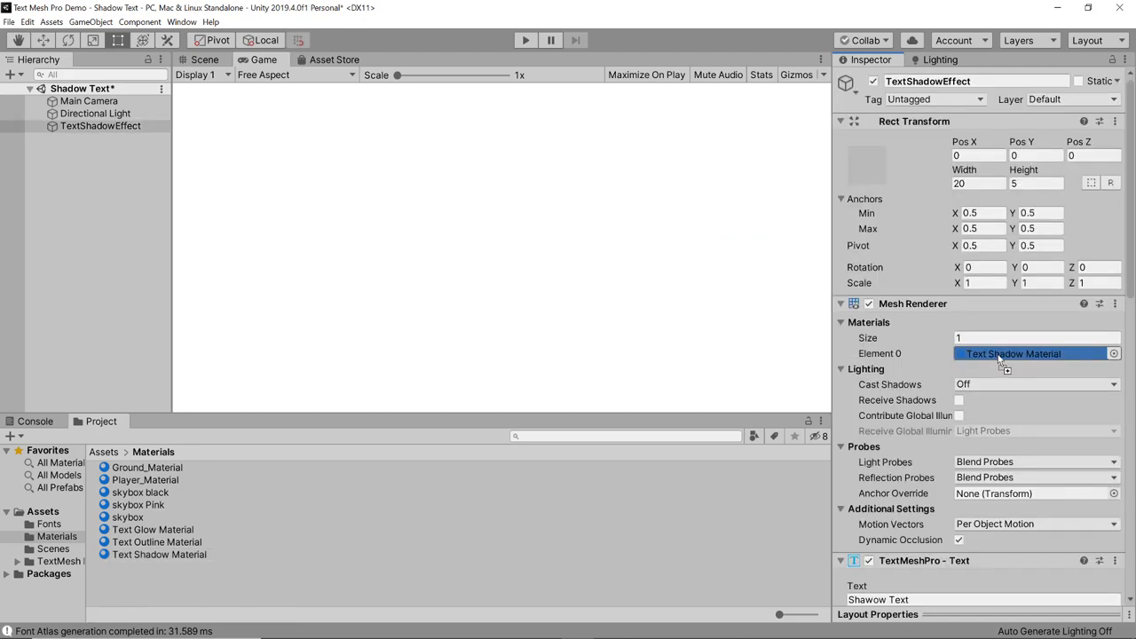
Set the font asset of TextShadowEffect to Montserrat-Regular SDF from the Fonts folder
scroll(920, 369, "down", 5)
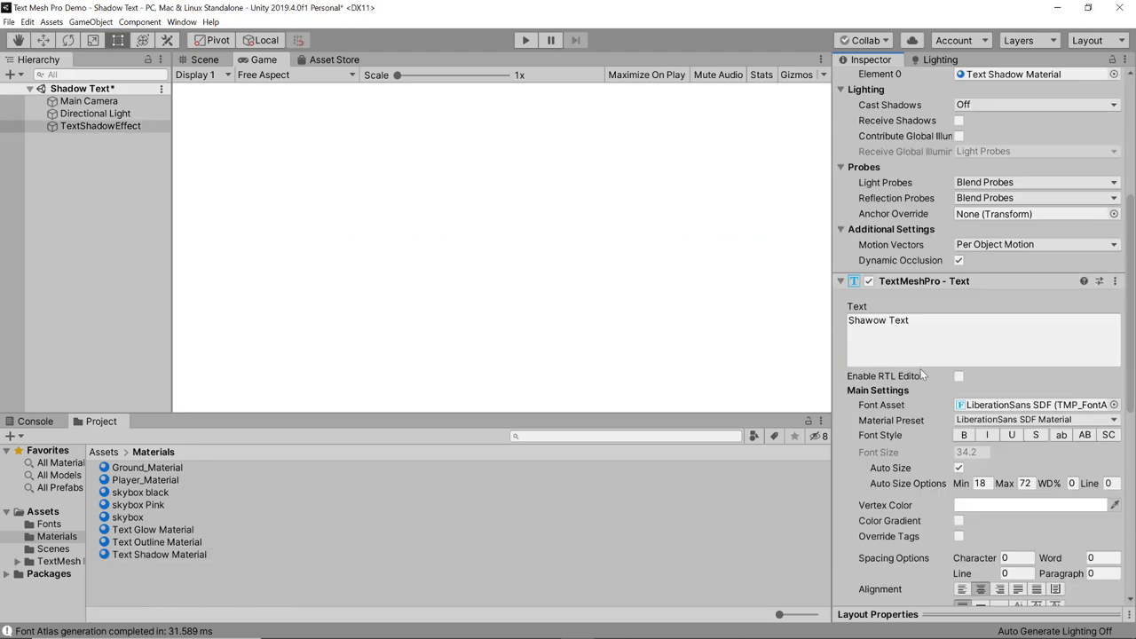
left_click(49, 525)
left_click_drag(153, 480, 1033, 411)
scroll(968, 388, "down", 3)
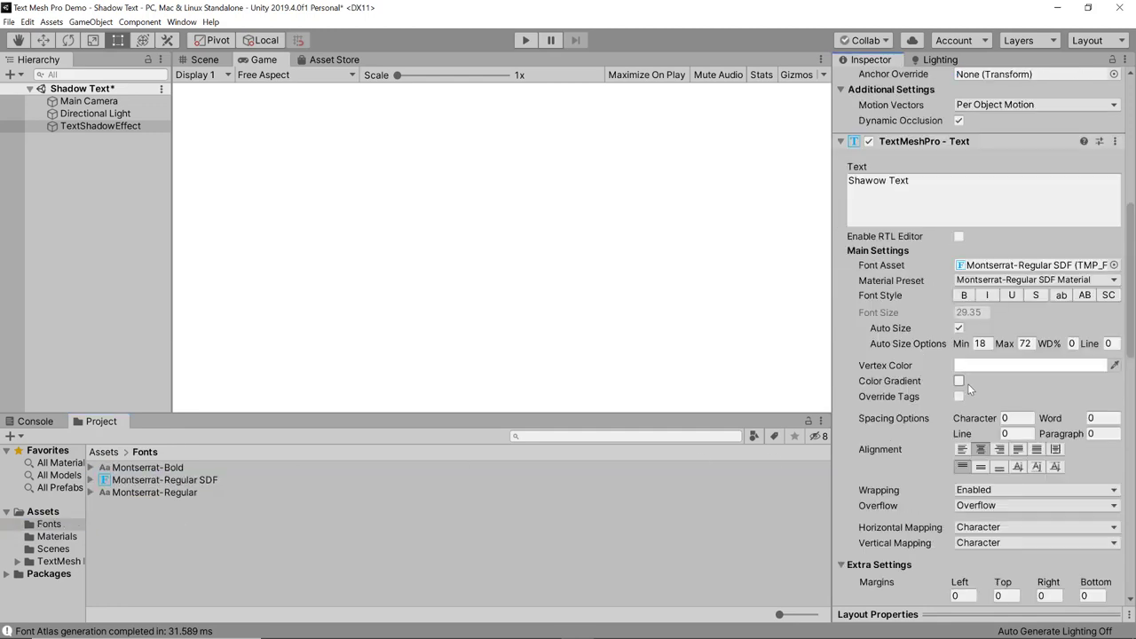
scroll(968, 388, "down", 3)
Replace the text of TextShadowEffect with "Shadow Text"
scroll(912, 295, "up", 6)
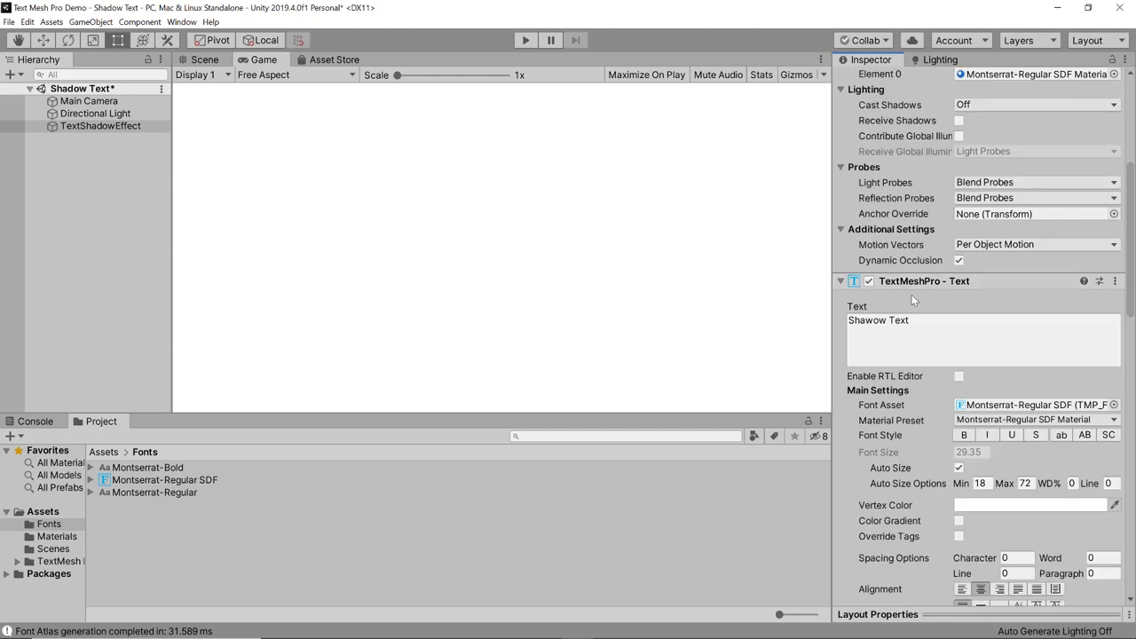
left_click(919, 324)
key("ctrl+a")
type("S")
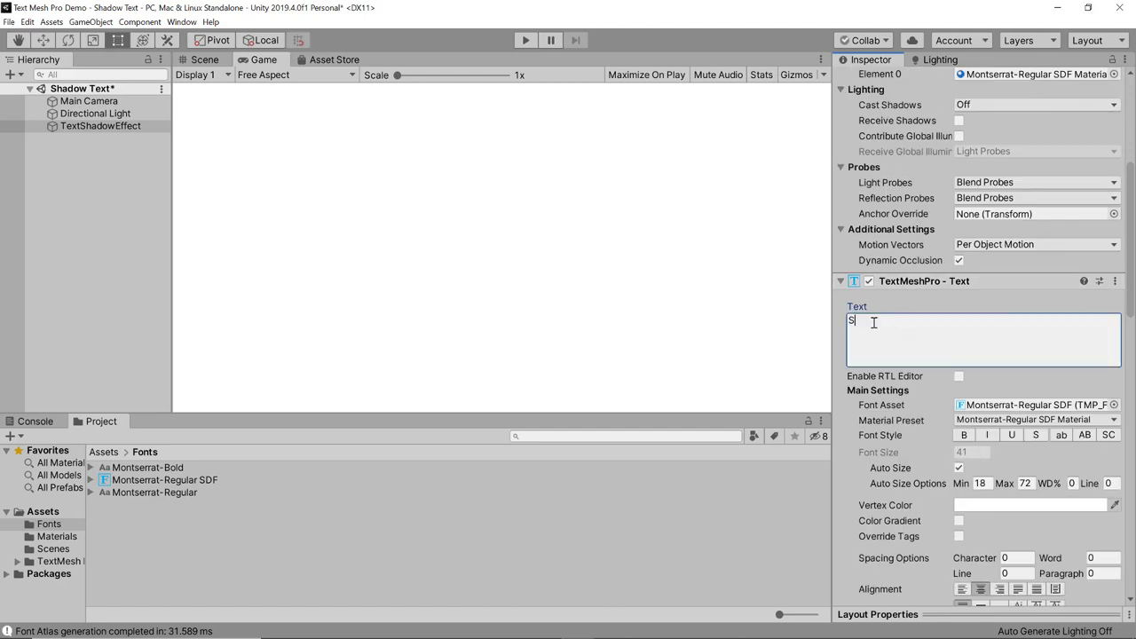
type("gadow Text")
scroll(927, 358, "down", 3)
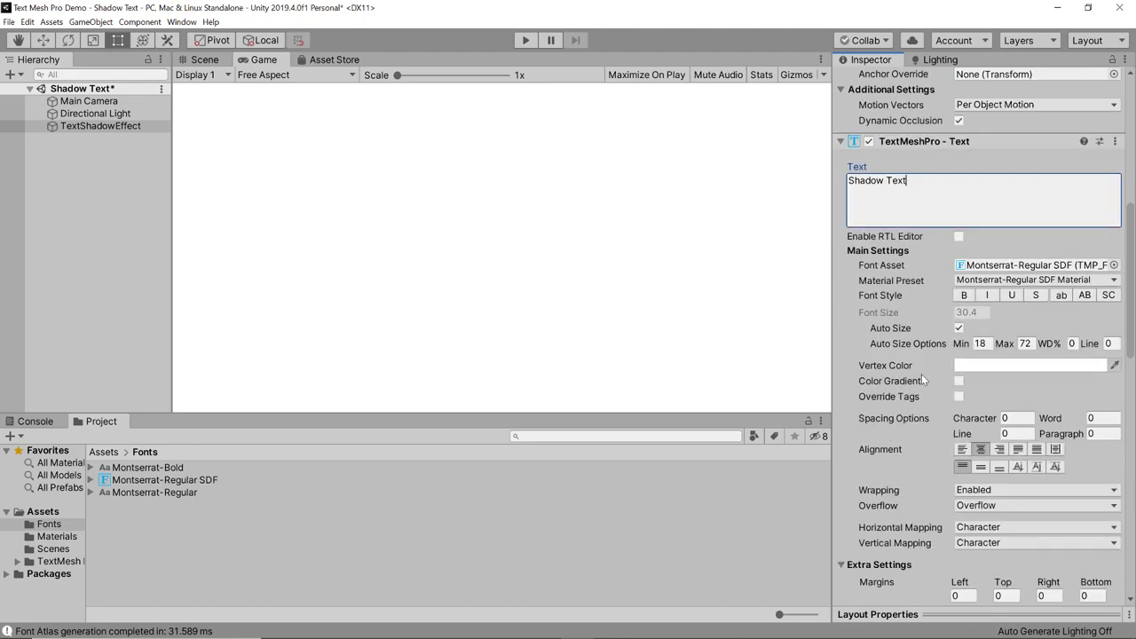
left_click(959, 328)
left_click(959, 329)
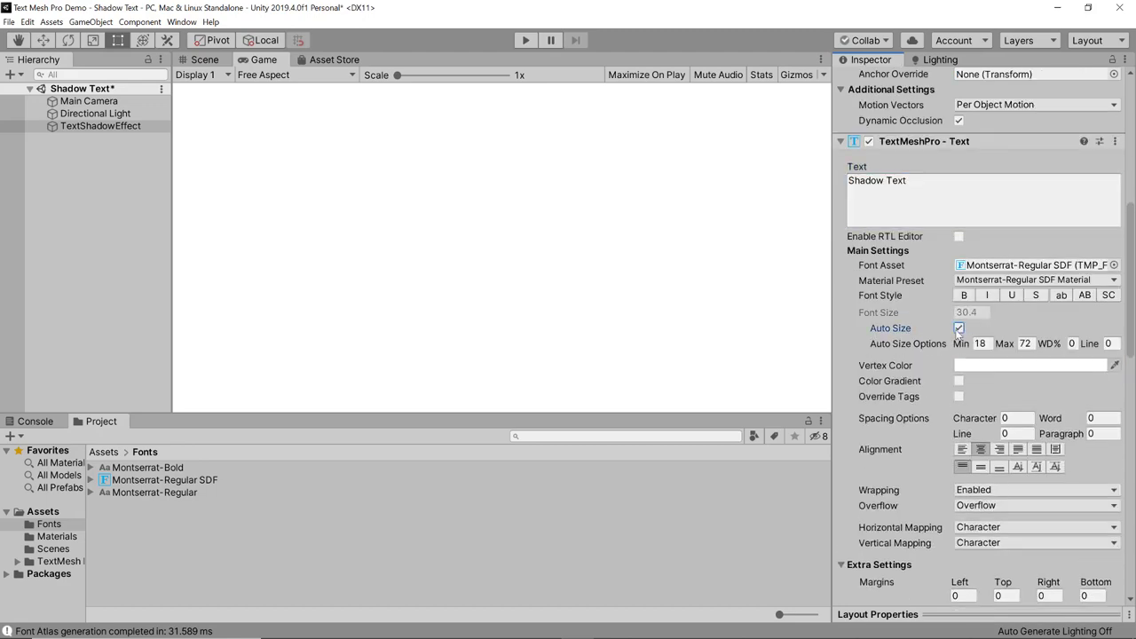
Change the face color of the Montserrat-Regular SDF material on TextShadowEffect to a medium grey
scroll(943, 345, "down", 15)
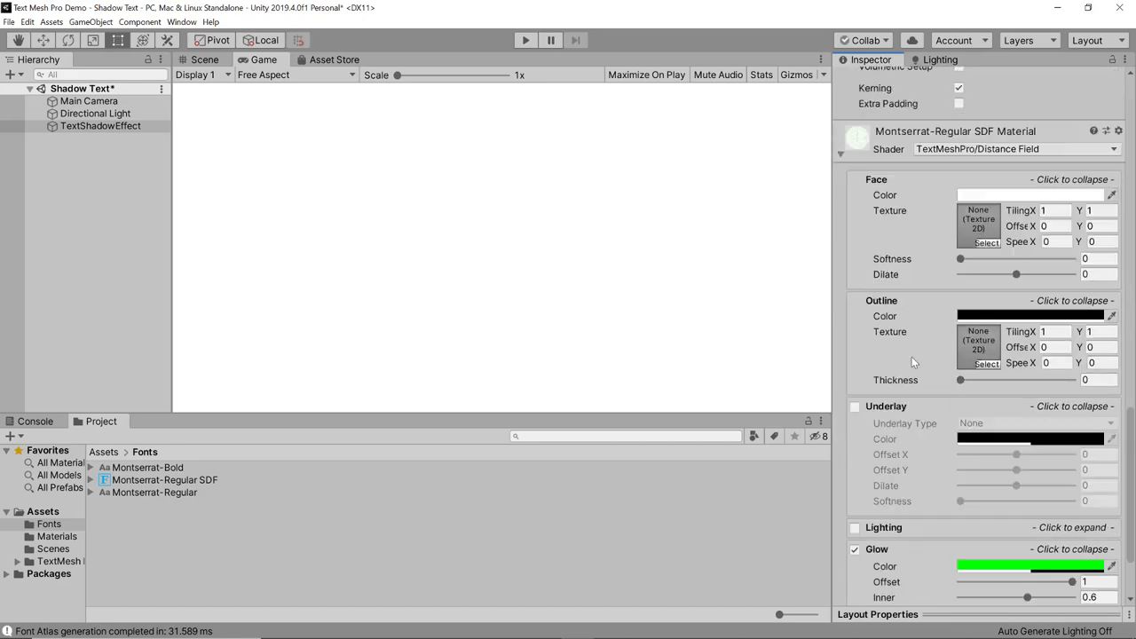
scroll(901, 344, "down", 2)
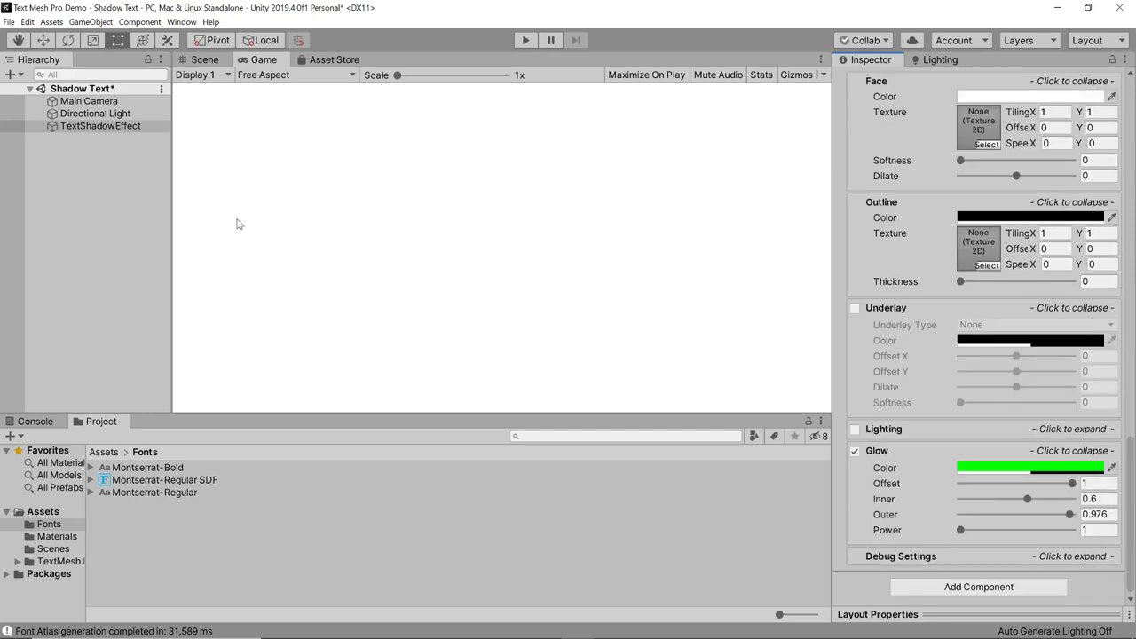
scroll(983, 219, "up", 3)
left_click(979, 235)
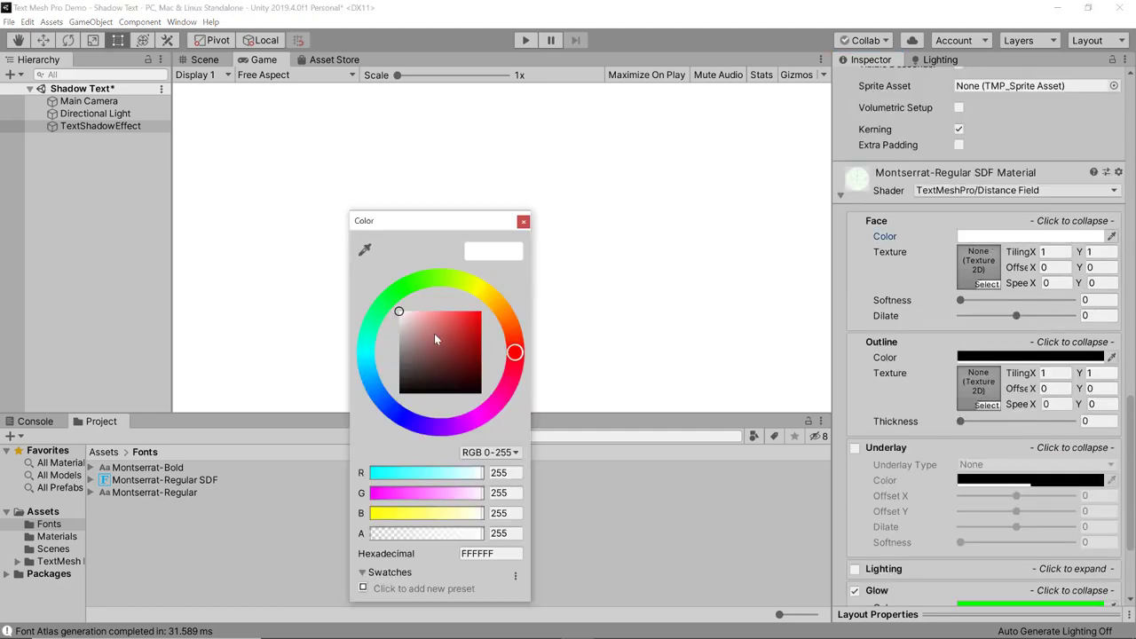
left_click_drag(434, 334, 399, 351)
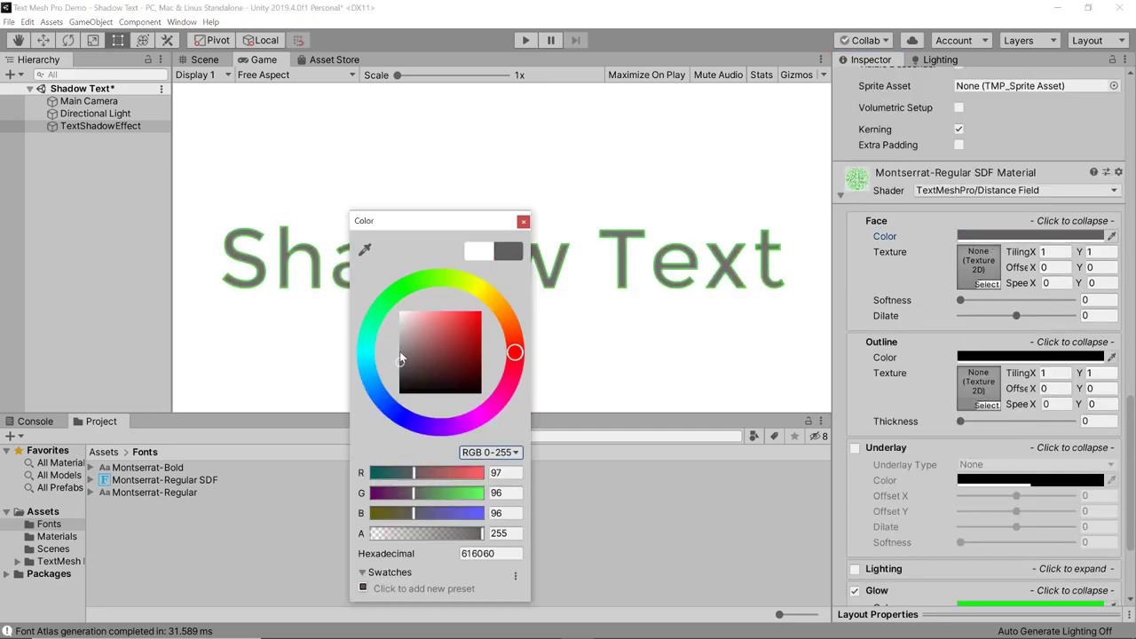
left_click(524, 221)
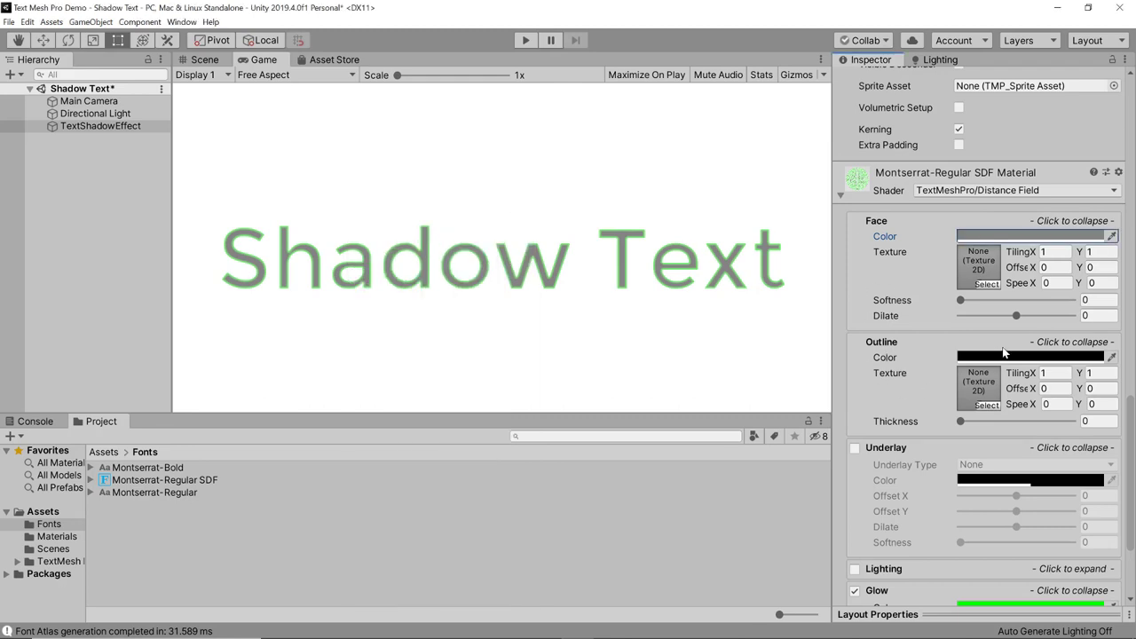
Collapse the outline settings and turn off the glow of the Shadow Text's material
left_click(1050, 343)
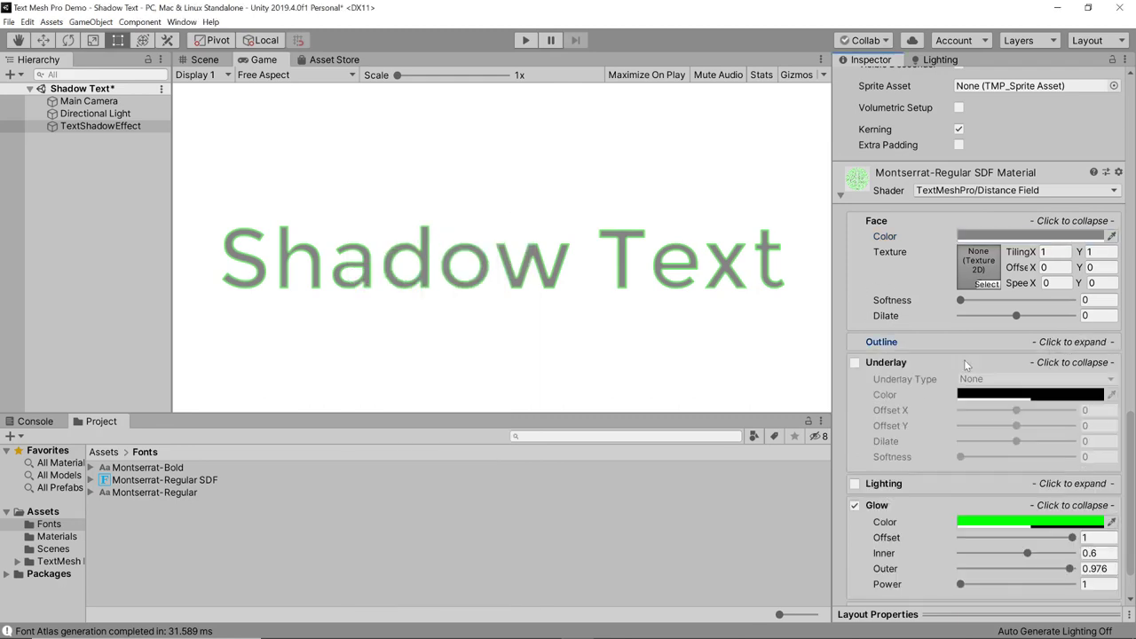
left_click(855, 506)
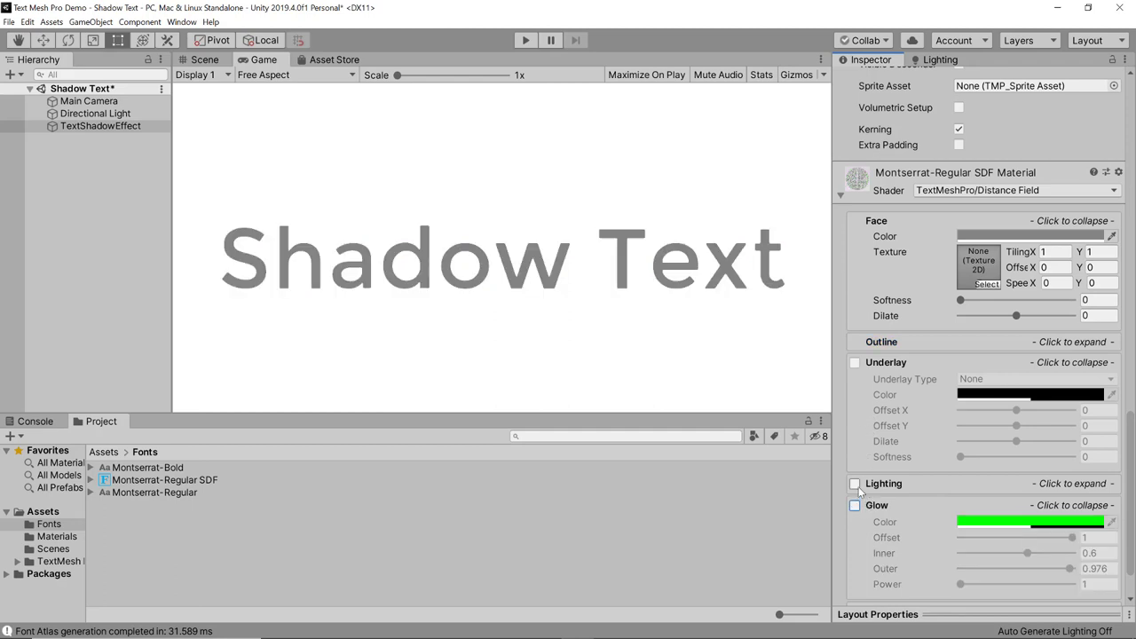
Enable the underlay on the Shadow Text's material and make its black color fully opaque, with the color values in RGB 0-1.0
left_click(855, 363)
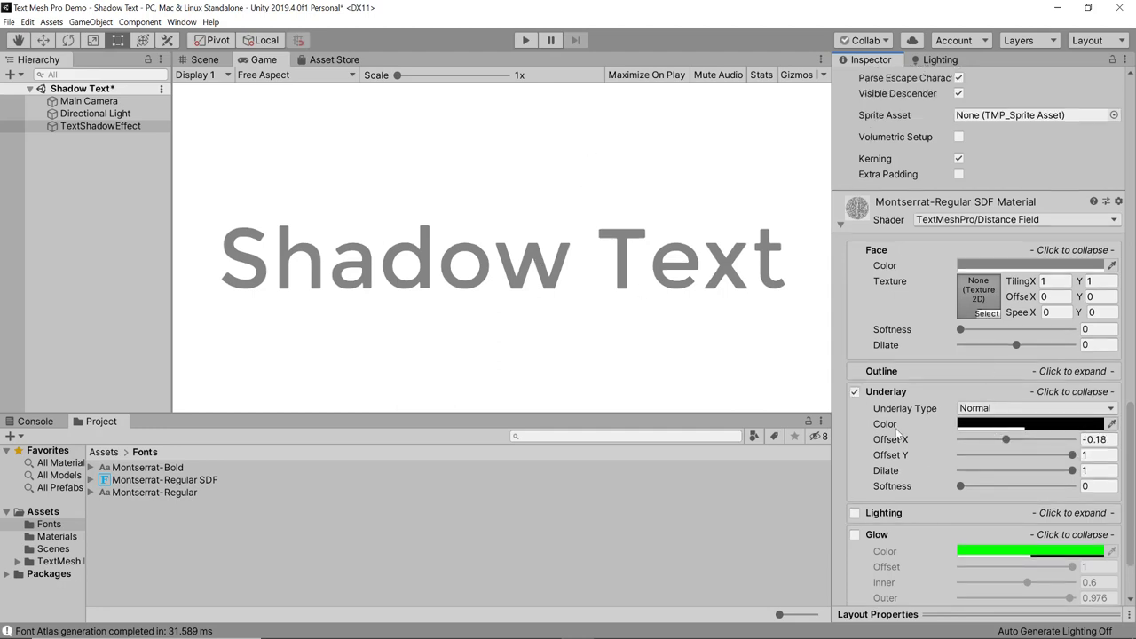
left_click(987, 430)
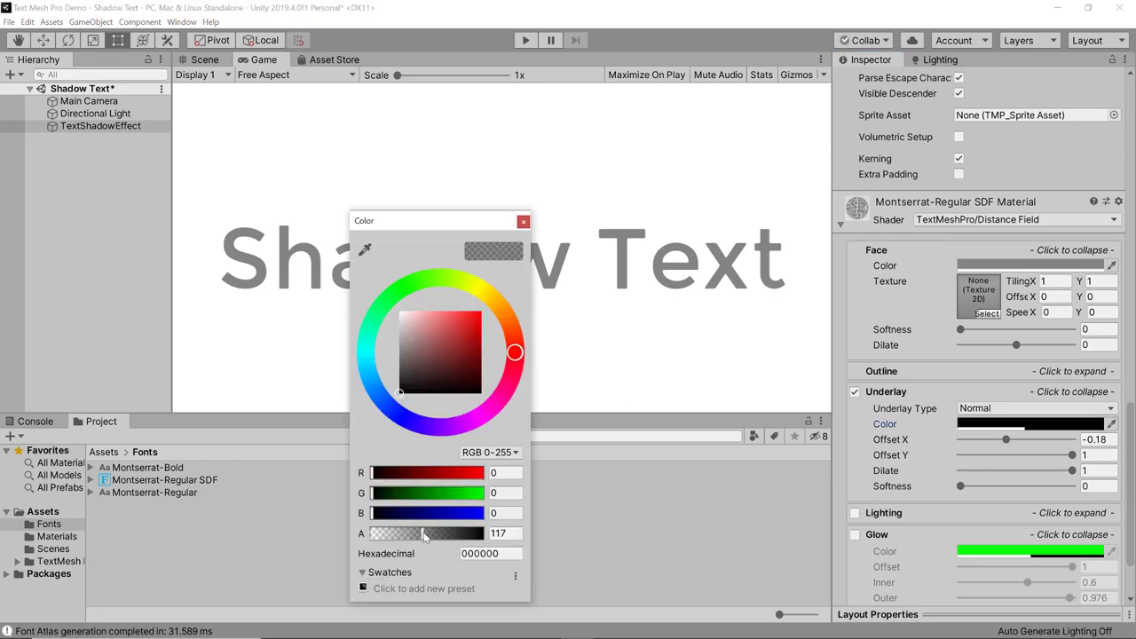
left_click_drag(424, 533, 501, 538)
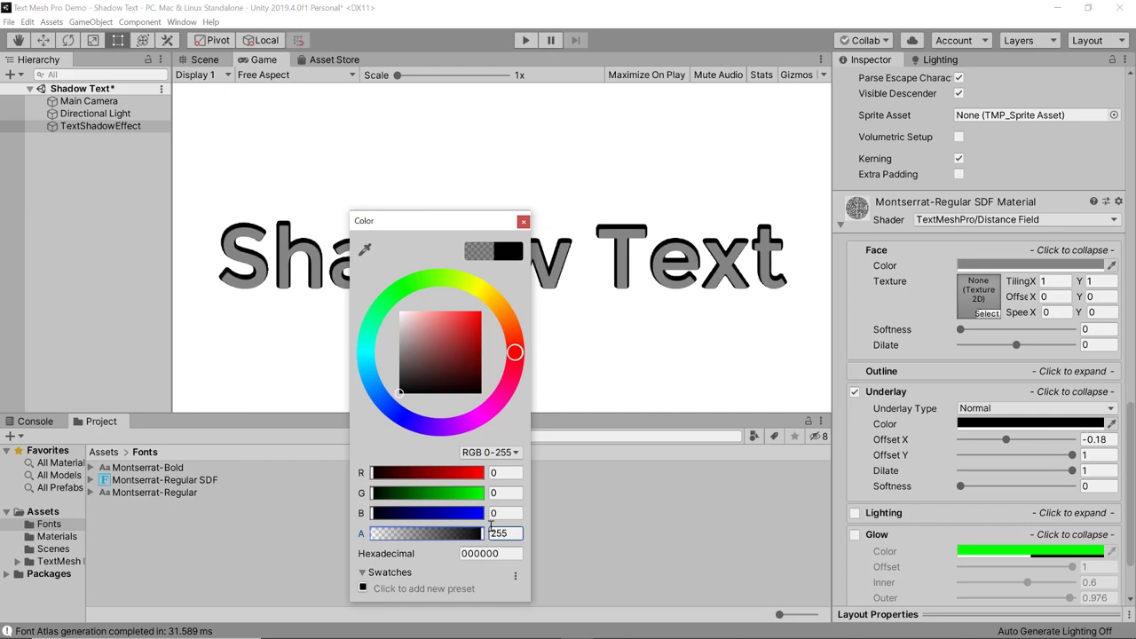
left_click(508, 451)
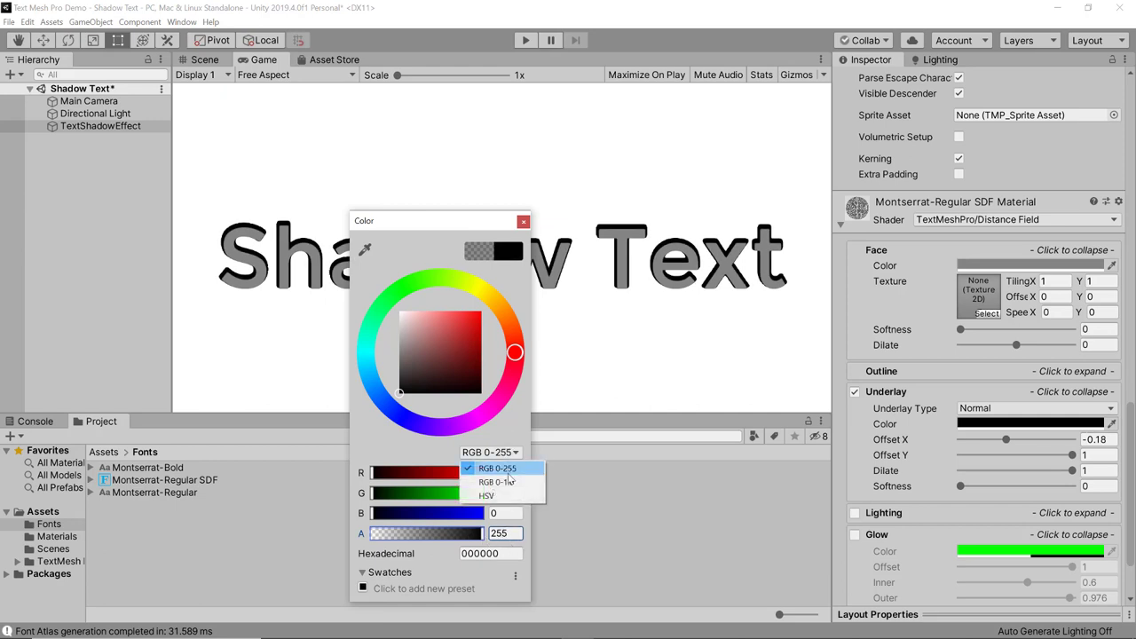
left_click(500, 477)
left_click(490, 536)
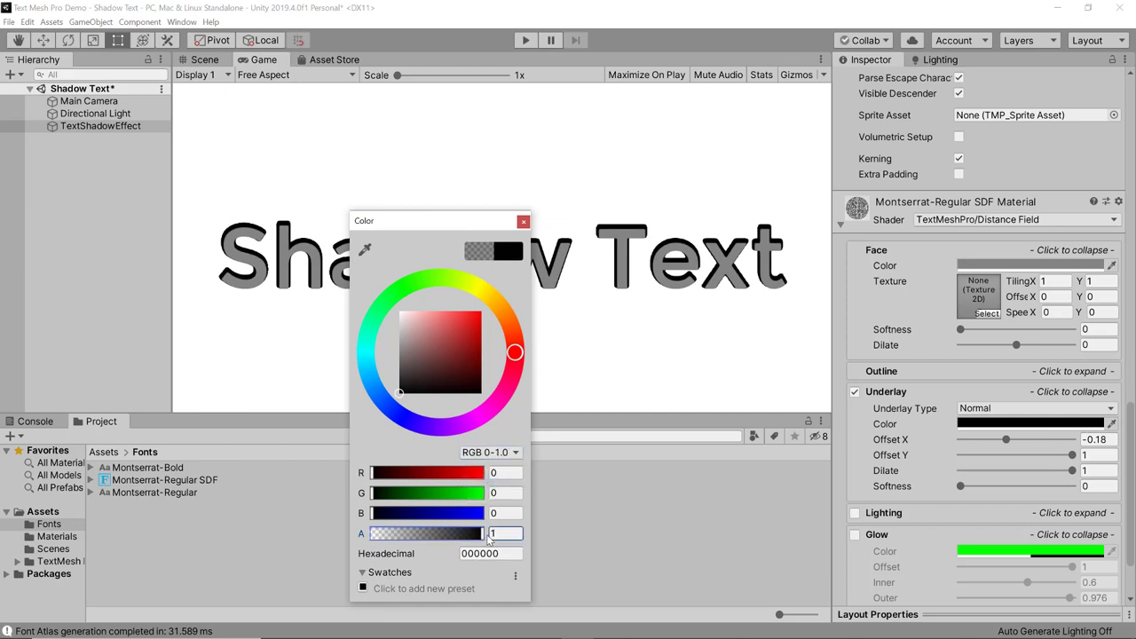
left_click(523, 222)
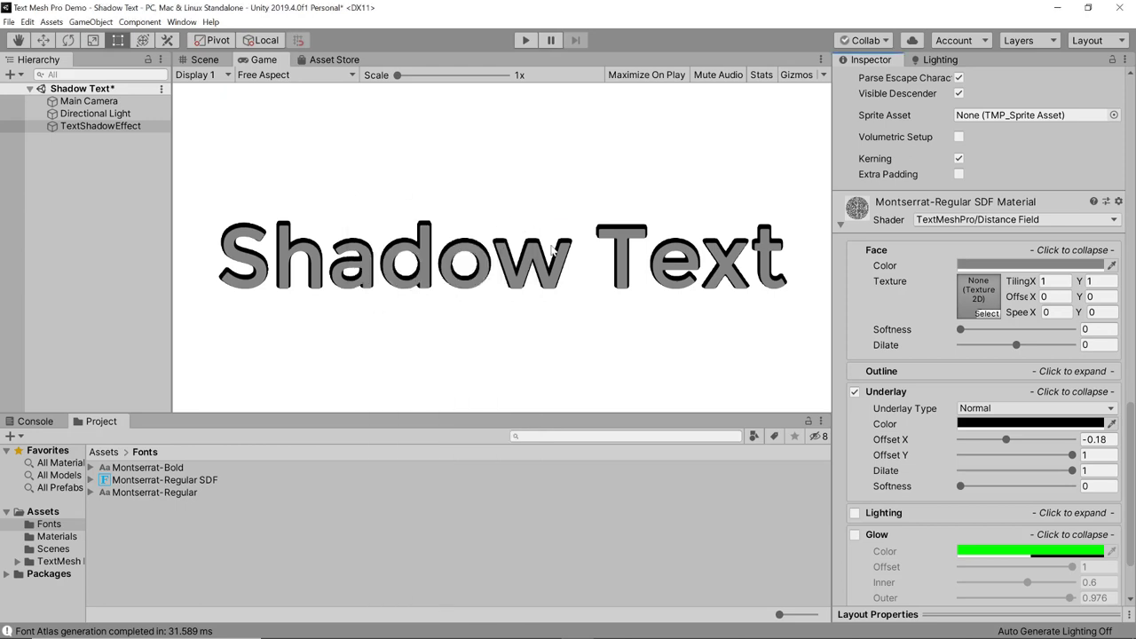
Set the underlay's Offset X to 0.76, Offset Y to 0.65 and Dilate to 0.22, and raise its Softness
left_click_drag(1015, 441, 1070, 473)
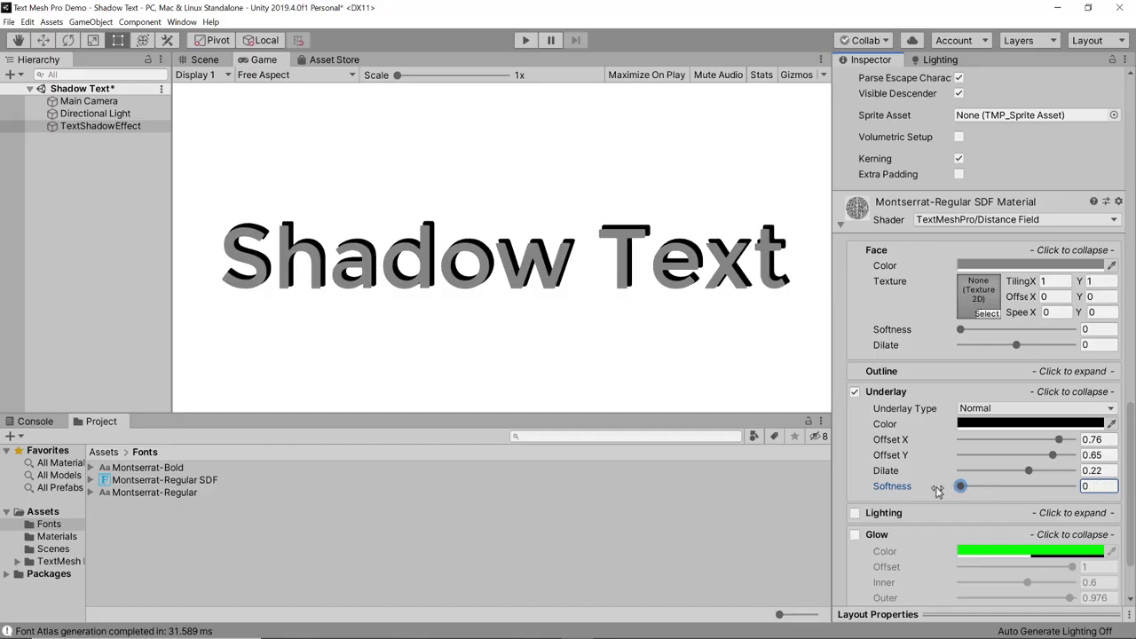
left_click_drag(964, 484, 1015, 472)
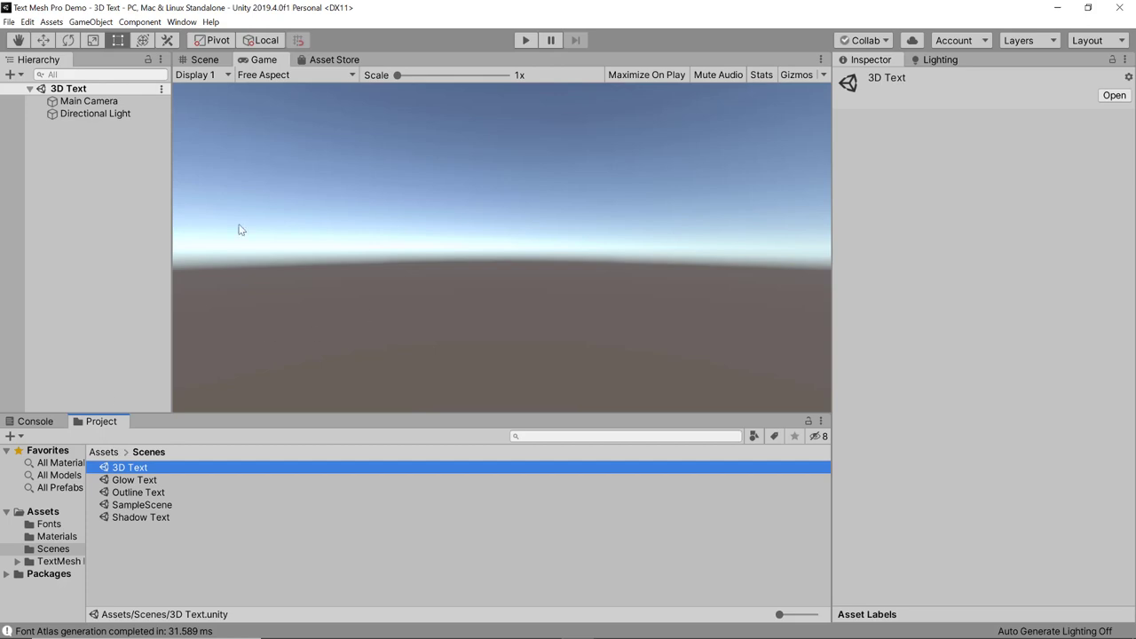
Add a 3D TextMeshPro text object to the 3D Text scene and name it "3D Text"
right_click(98, 212)
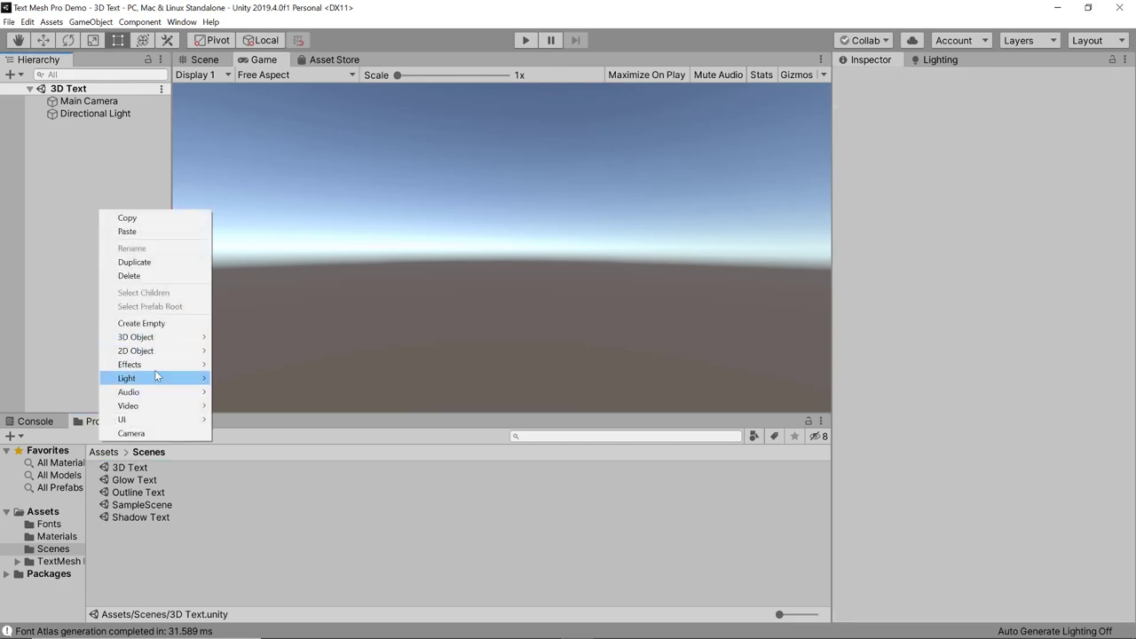
mouse_move(167, 339)
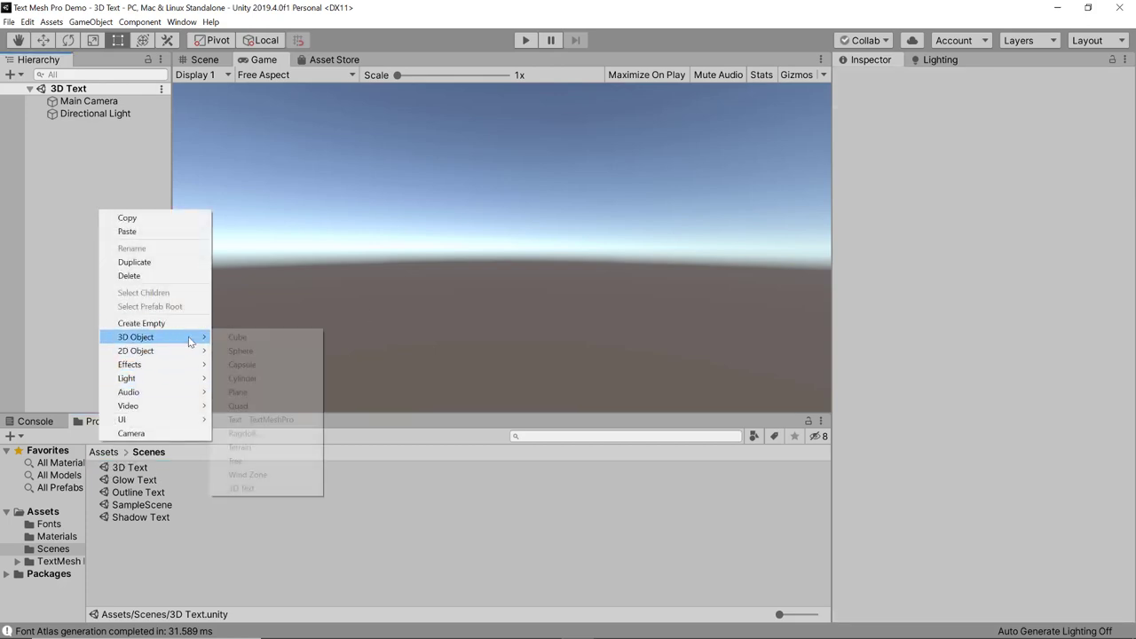
left_click(244, 419)
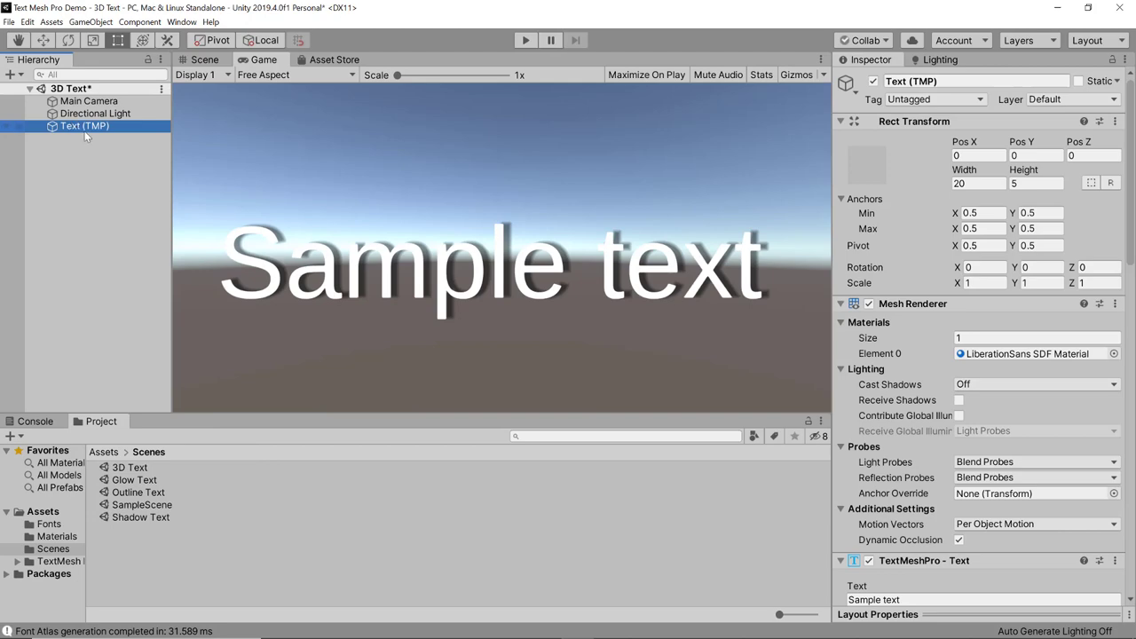
type("3D T")
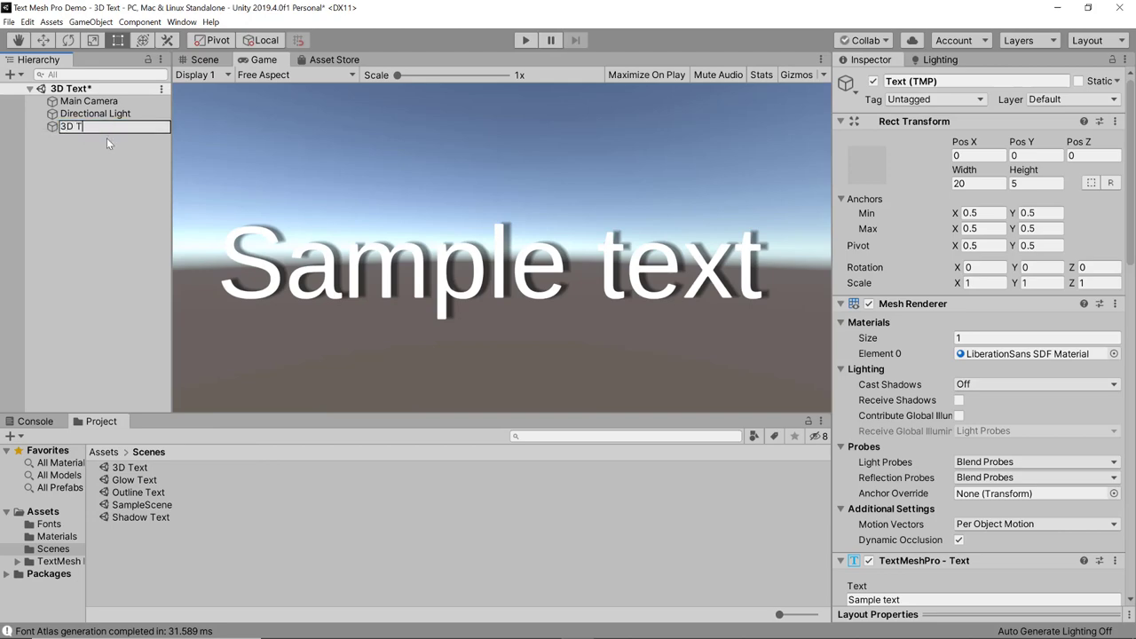
type("ext")
key("Return")
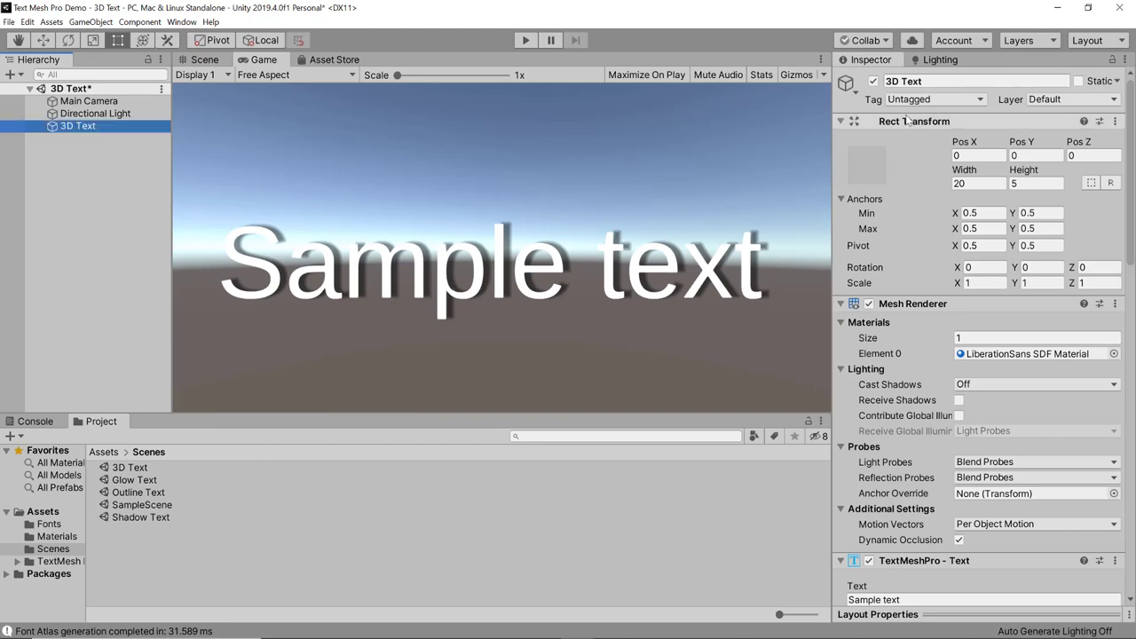
Replace the sample text of the 3D Text object with "3D Text"
scroll(935, 357, "down", 7)
scroll(934, 357, "up", 4)
left_click(935, 357)
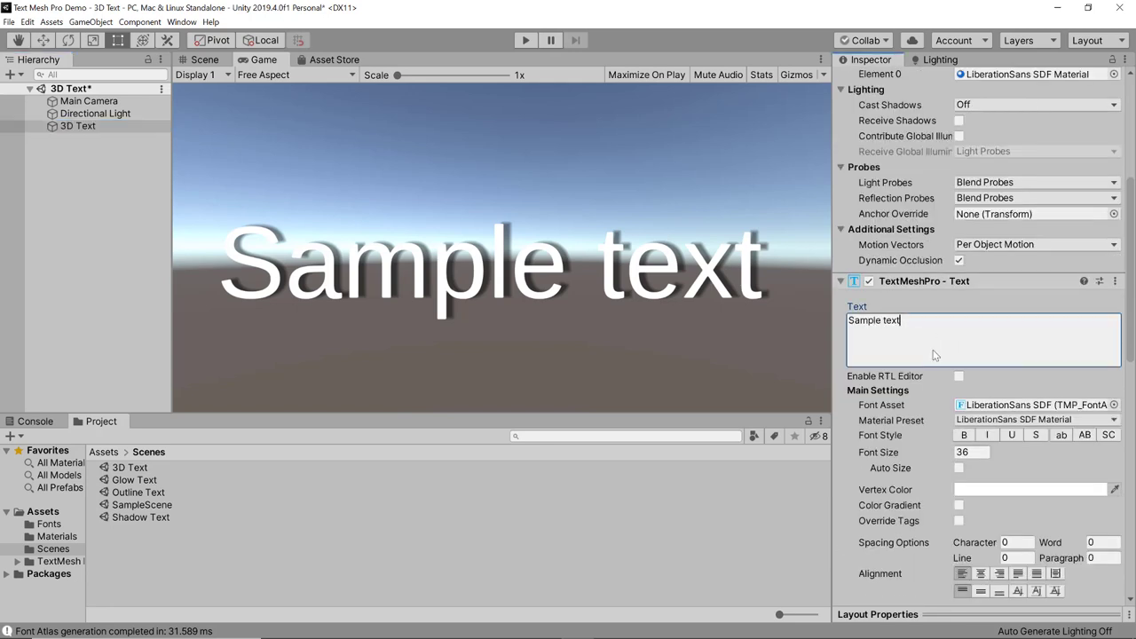
key("ctrl+a")
type("3D")
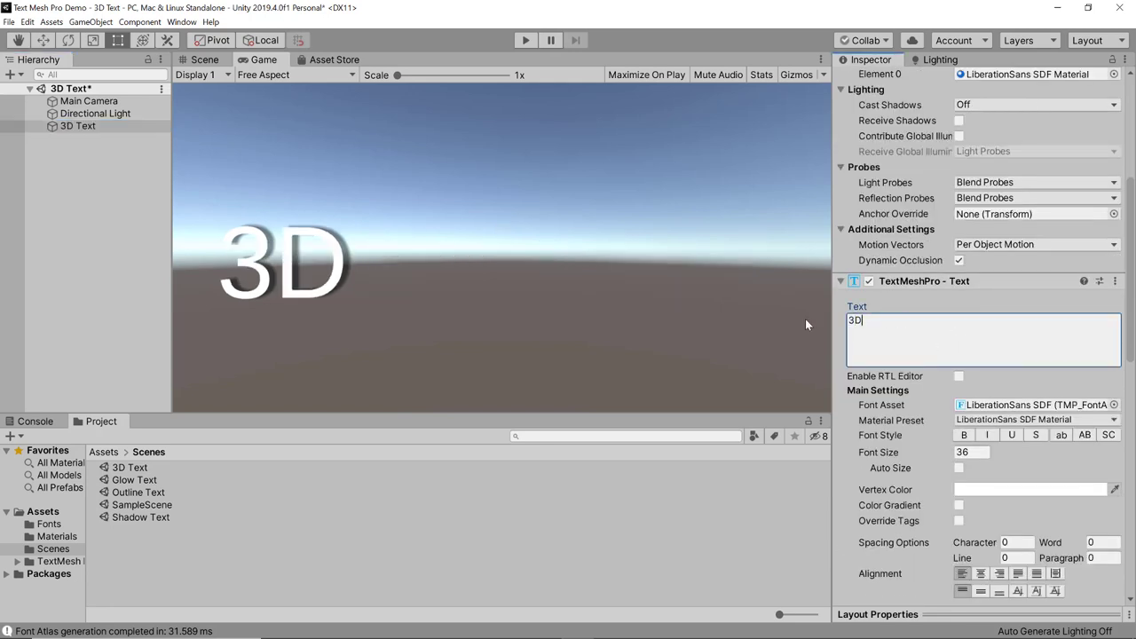
type(" Text")
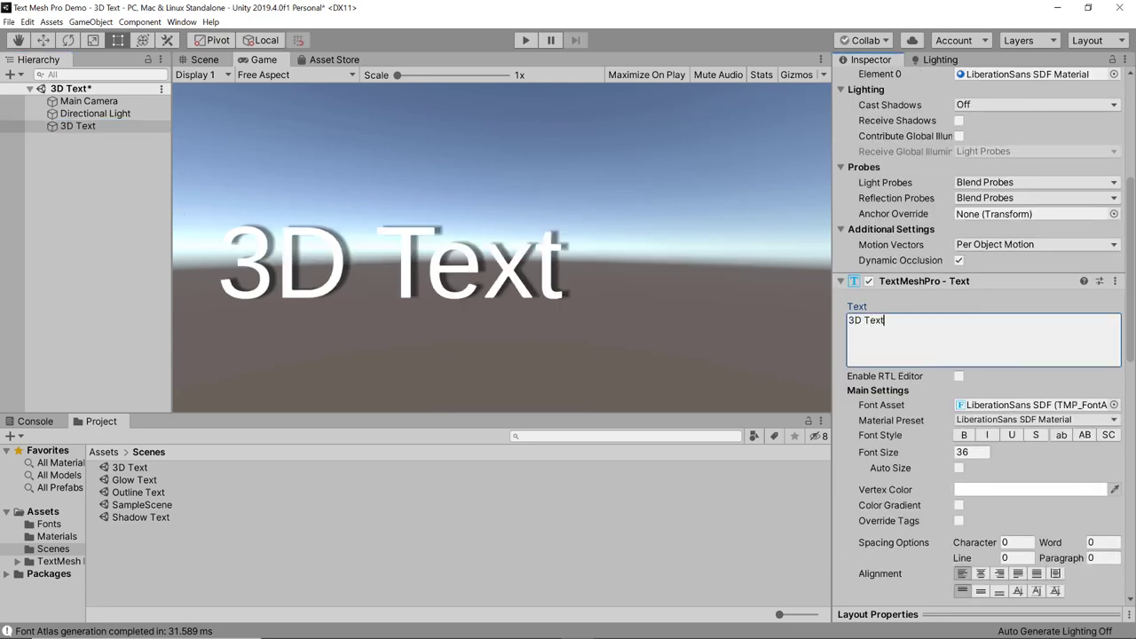
Set the scene's skybox material to "skybox black" from the Materials folder
left_click(937, 59)
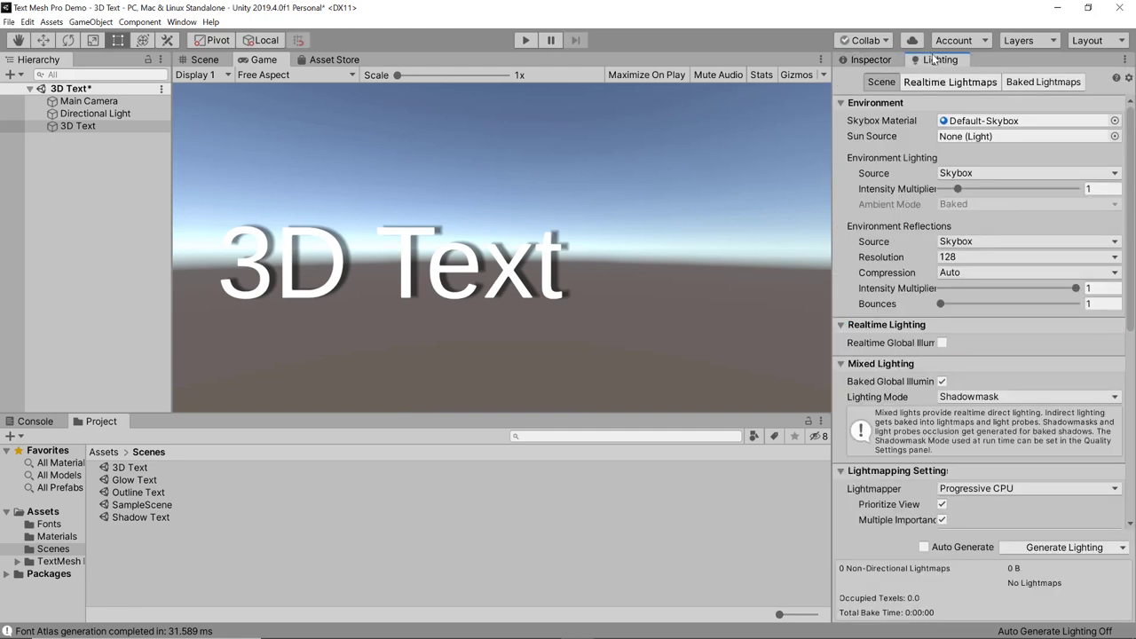
left_click(104, 453)
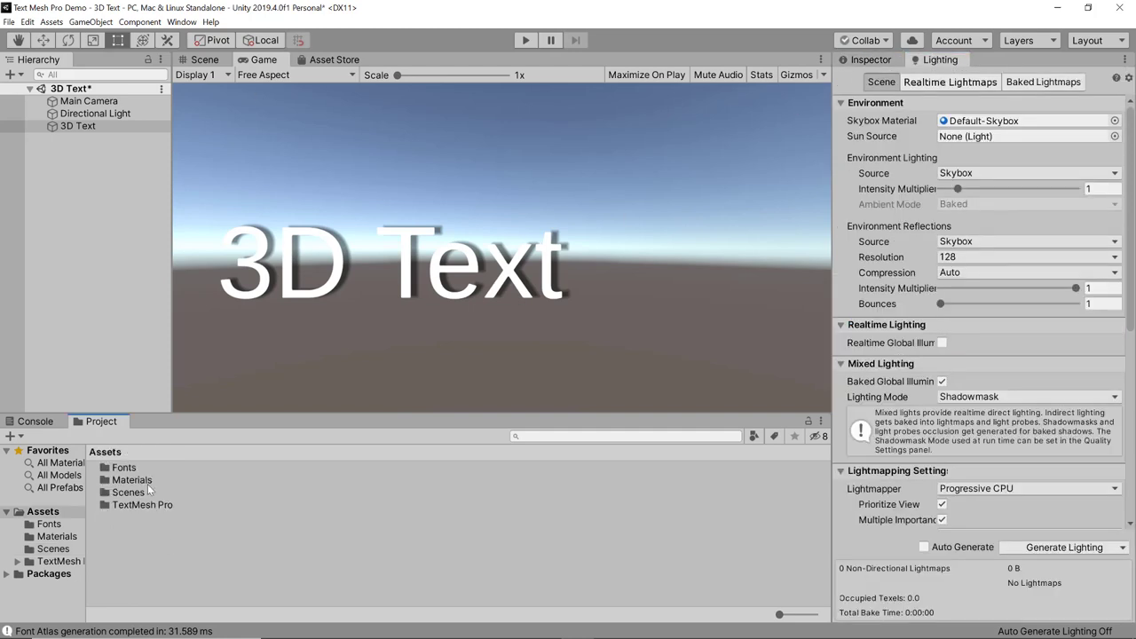
left_click(56, 538)
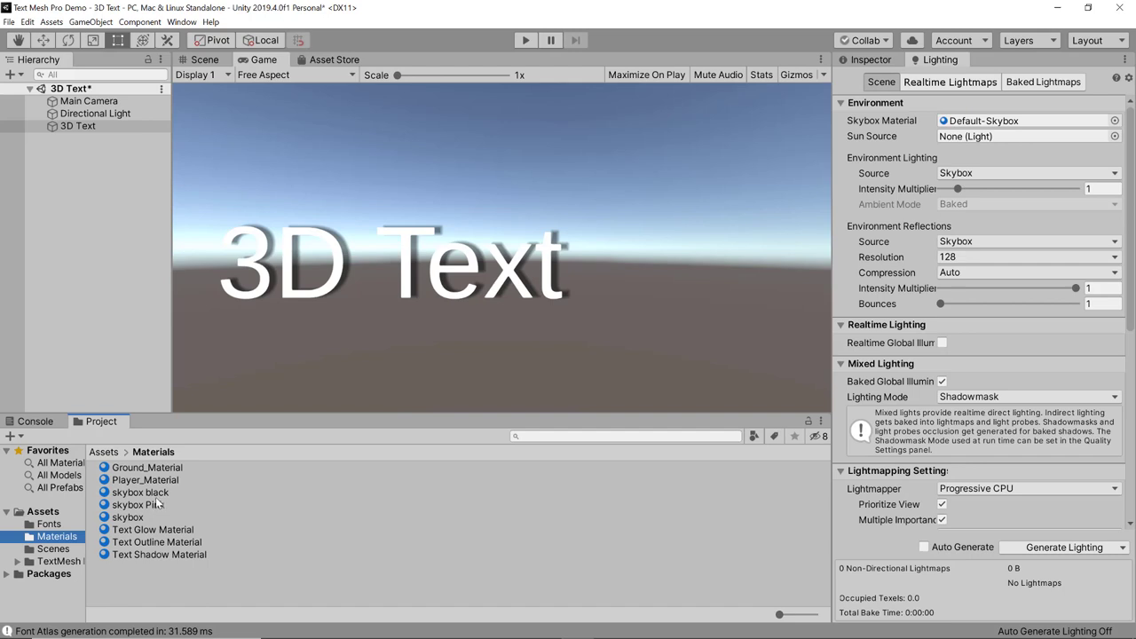
left_click_drag(139, 493, 968, 121)
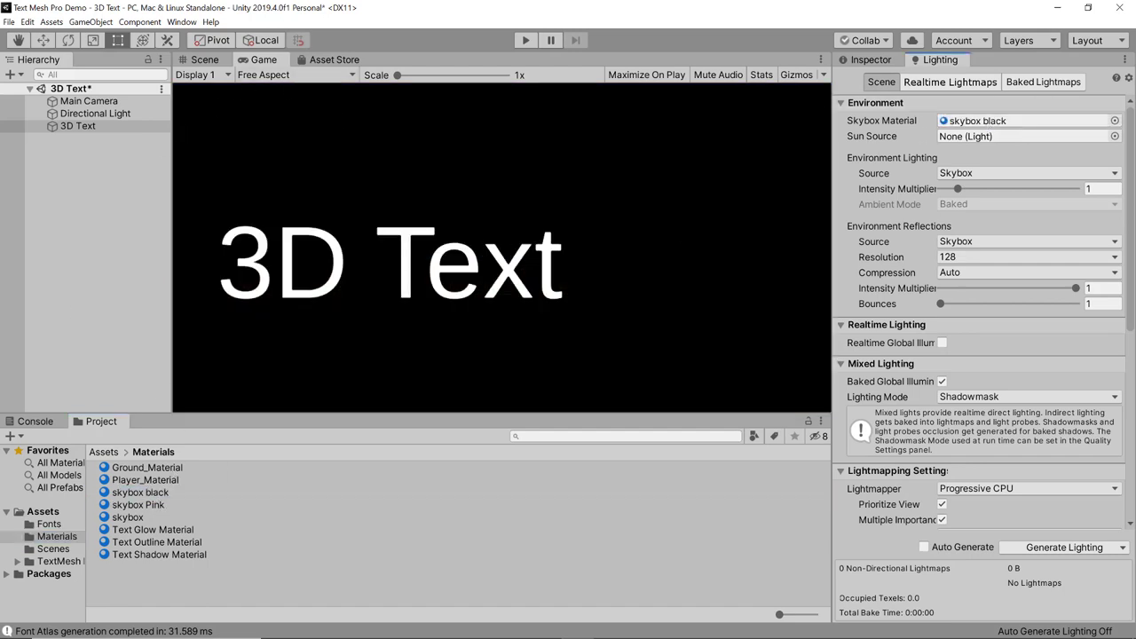
Duplicate the Text Glow Material and name the copy "Text 3D Material"
left_click(153, 530)
key("ctrl+d")
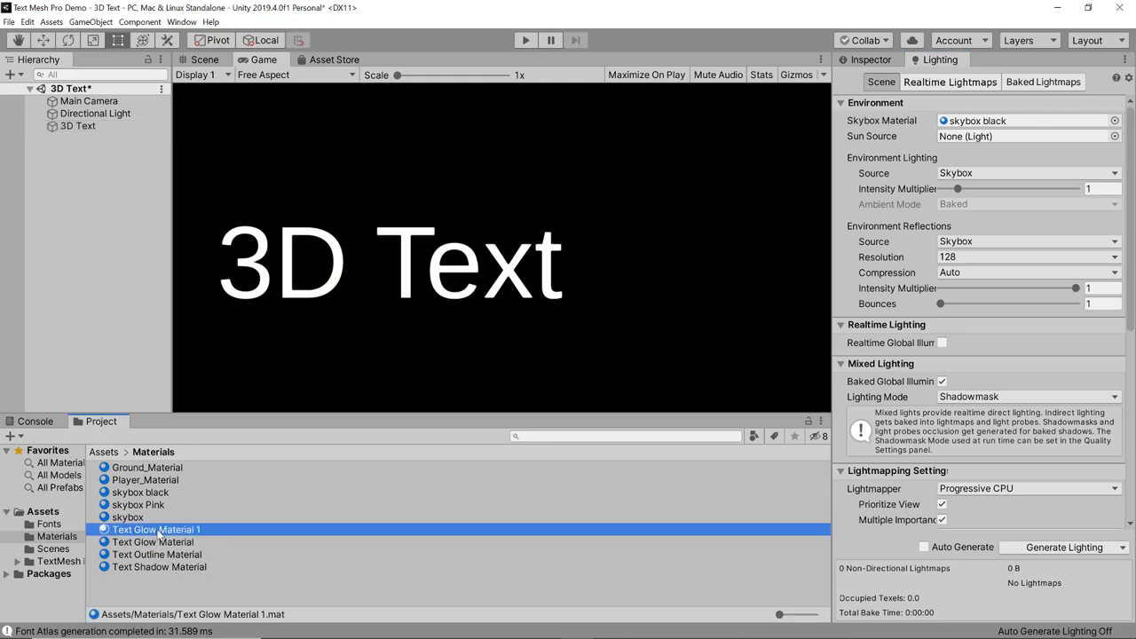
left_click(160, 533)
left_click(149, 529)
left_click_drag(156, 531, 132, 532)
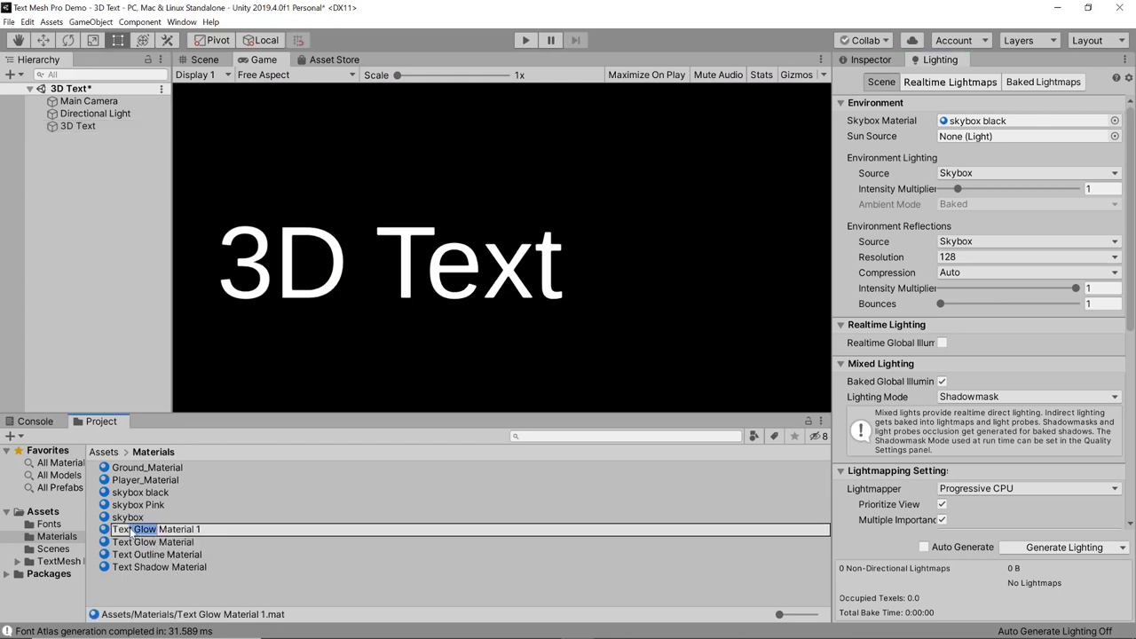
type("3D")
key("Return")
Reset the properties of the Text 3D Material
left_click(871, 60)
left_click(1129, 77)
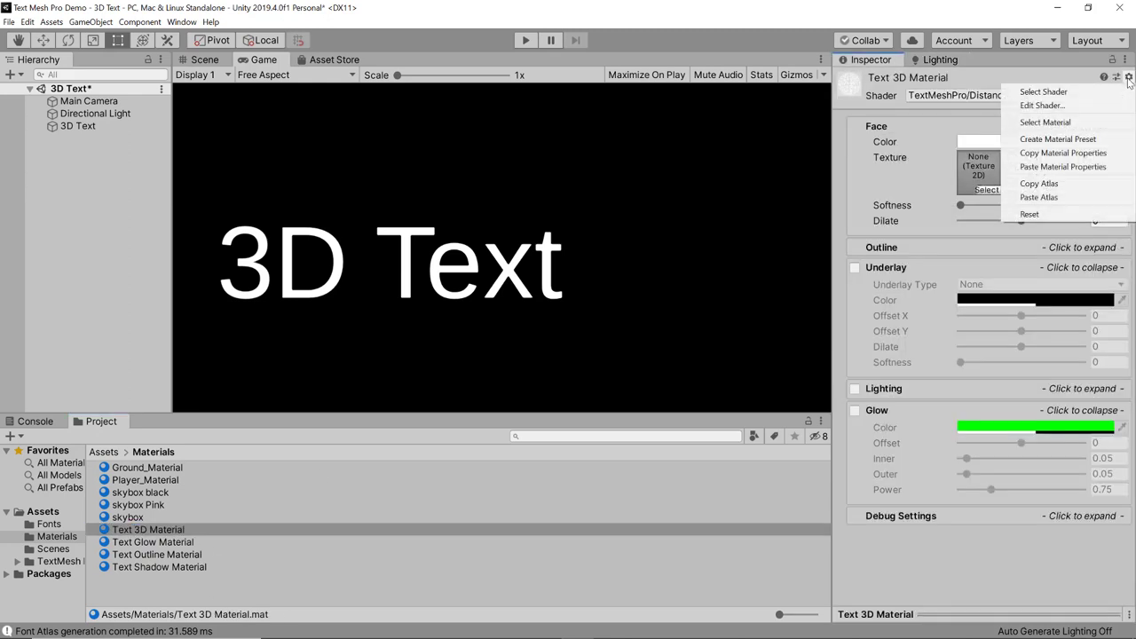
left_click(1053, 210)
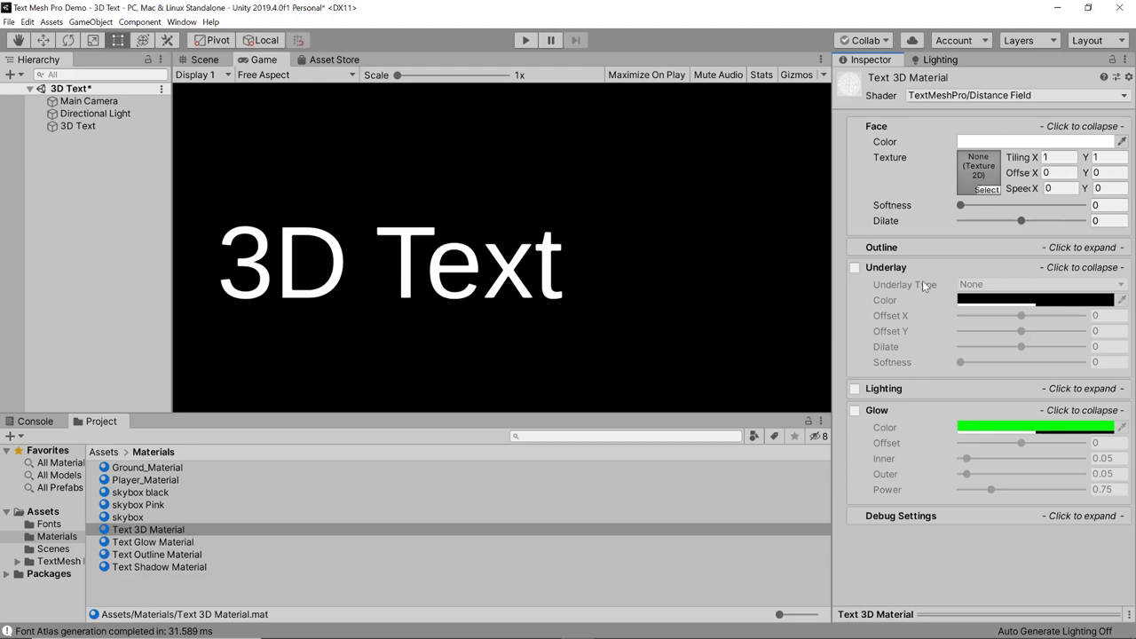
Change the shader of the Text 3D Material to TextMeshPro/Distance Field (Surface)
left_click(160, 530)
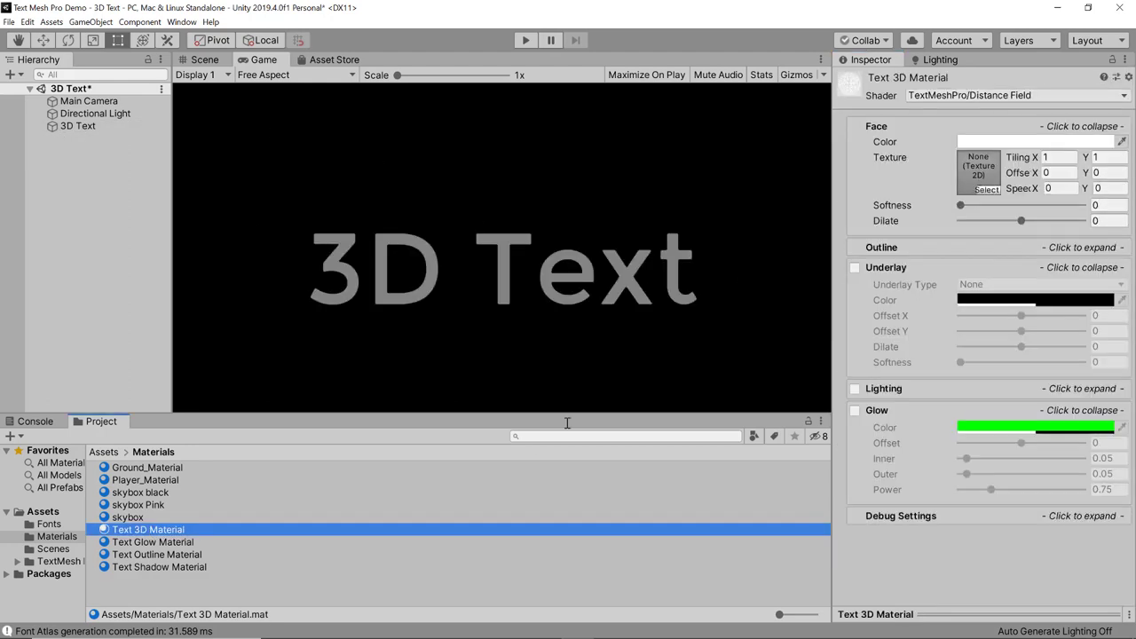
left_click(977, 97)
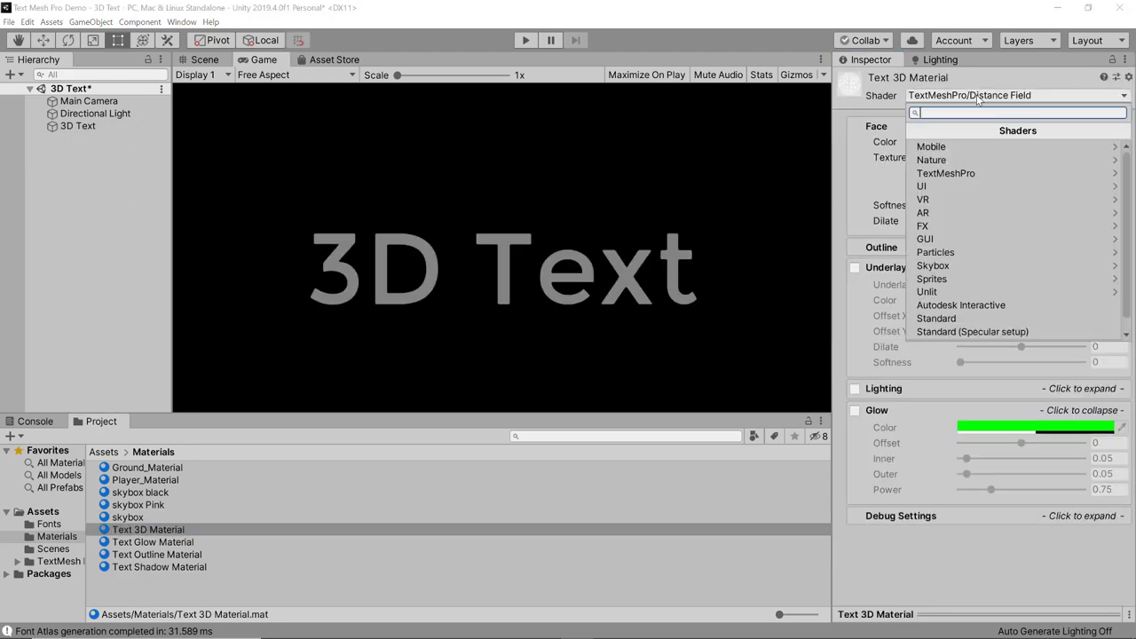
left_click(938, 175)
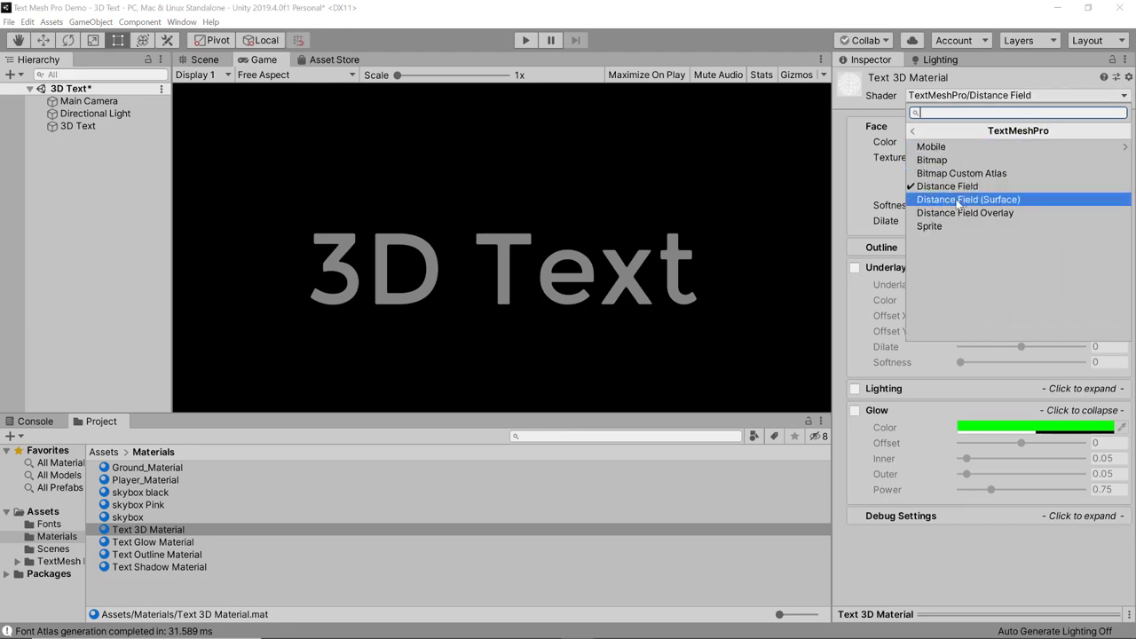
left_click(969, 201)
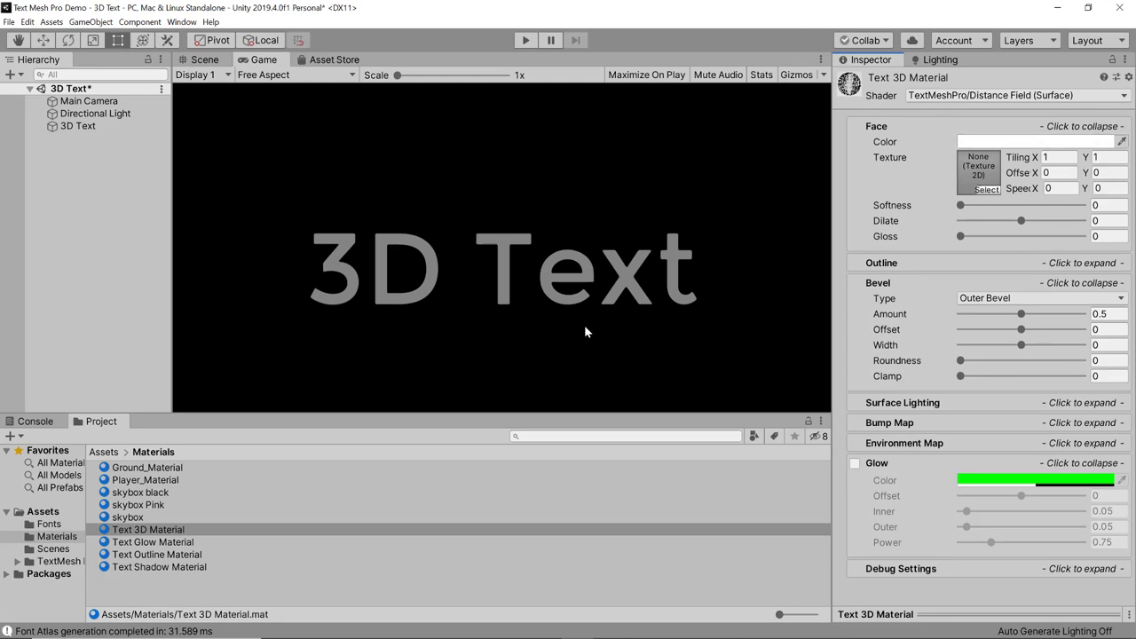
Assign the Text 3D Material to the 3D Text object as its Mesh Renderer's Element 0 material
left_click(89, 127)
left_click_drag(149, 530, 89, 127)
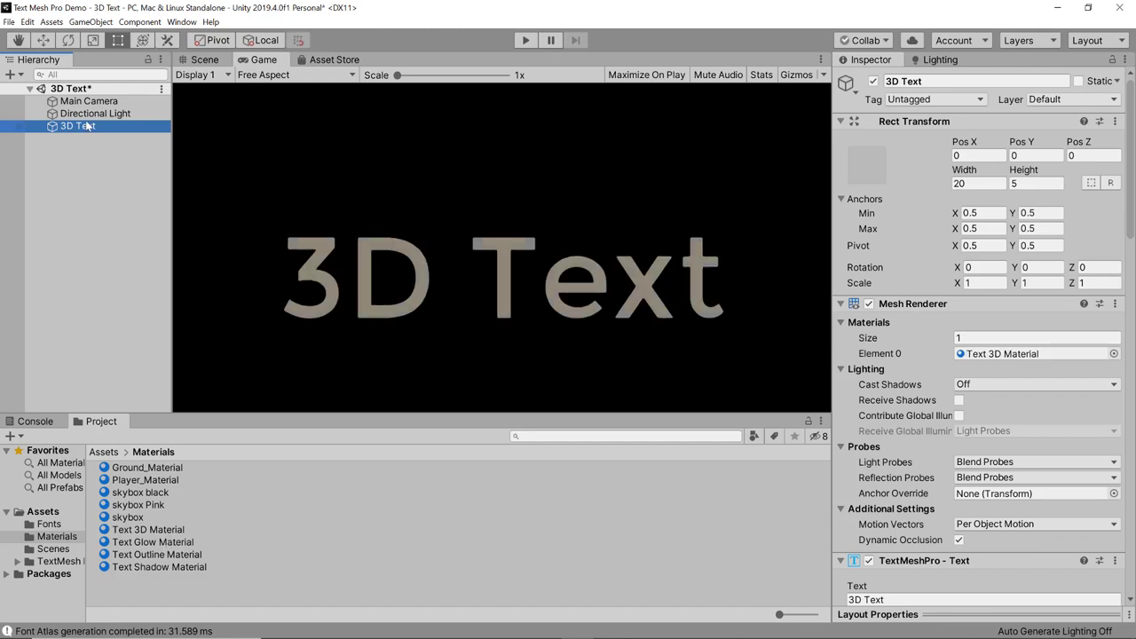
left_click_drag(143, 531, 1034, 363)
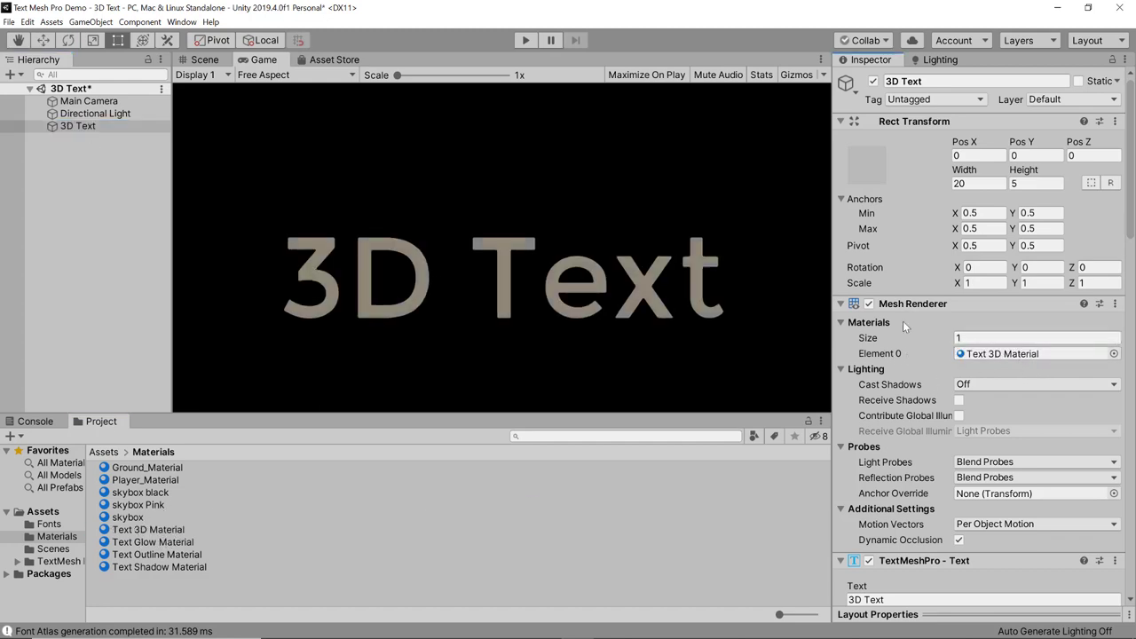
Set the Text 3D Material's outer bevel amount to about 0.521 and its offset to about -0.084
scroll(957, 402, "down", 5)
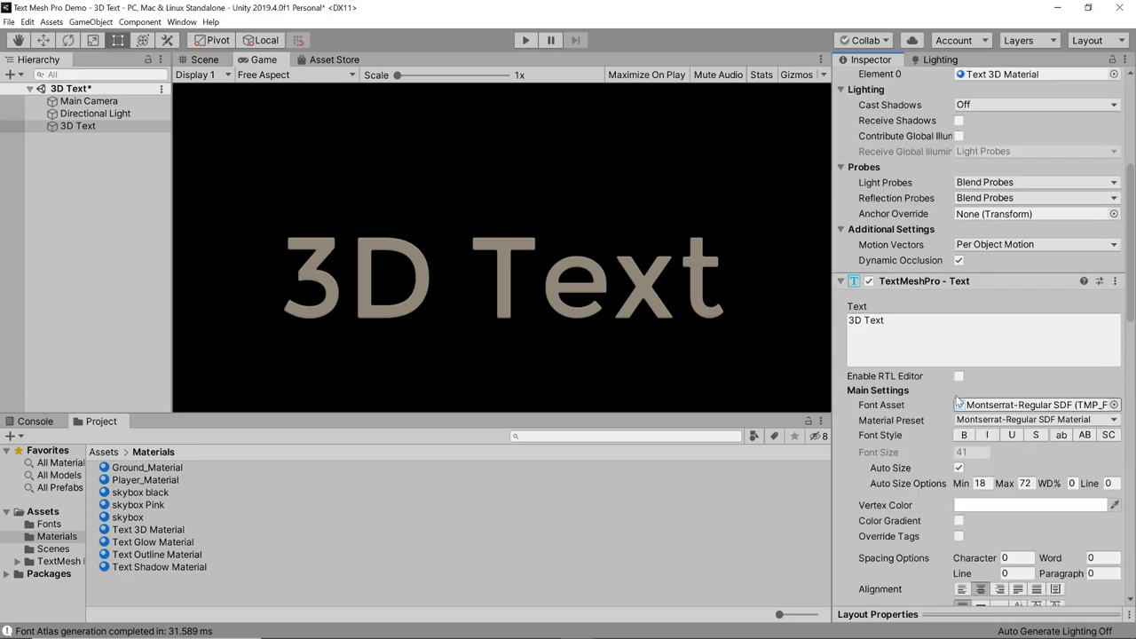
scroll(879, 333, "down", 3)
scroll(883, 262, "down", 12)
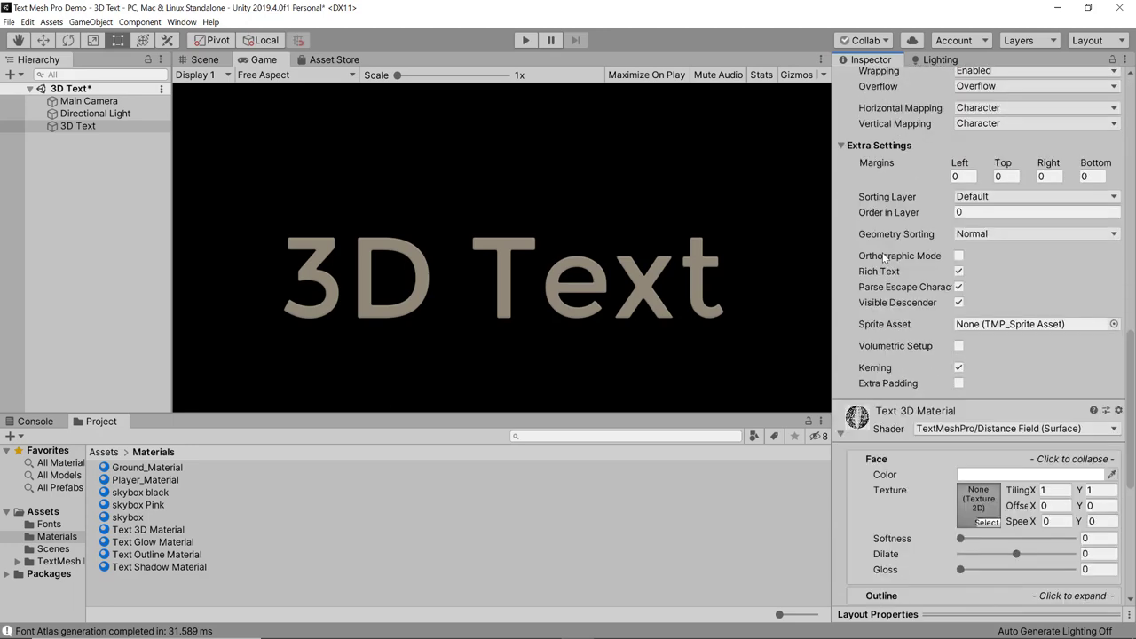
scroll(905, 346, "up", 6)
scroll(912, 381, "down", 3)
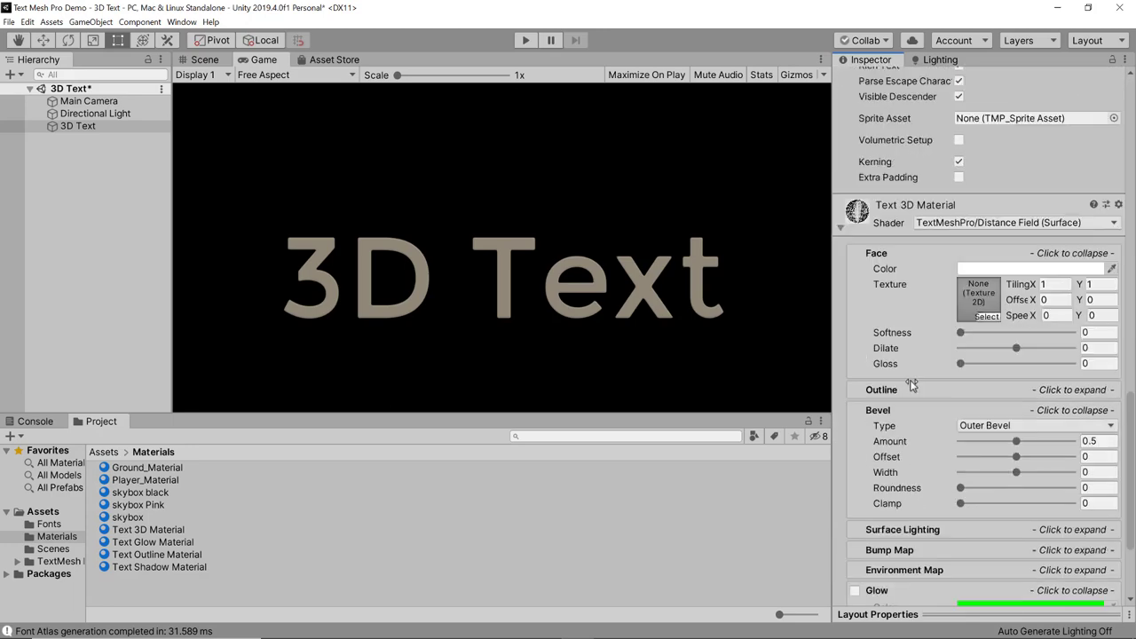
left_click(916, 410)
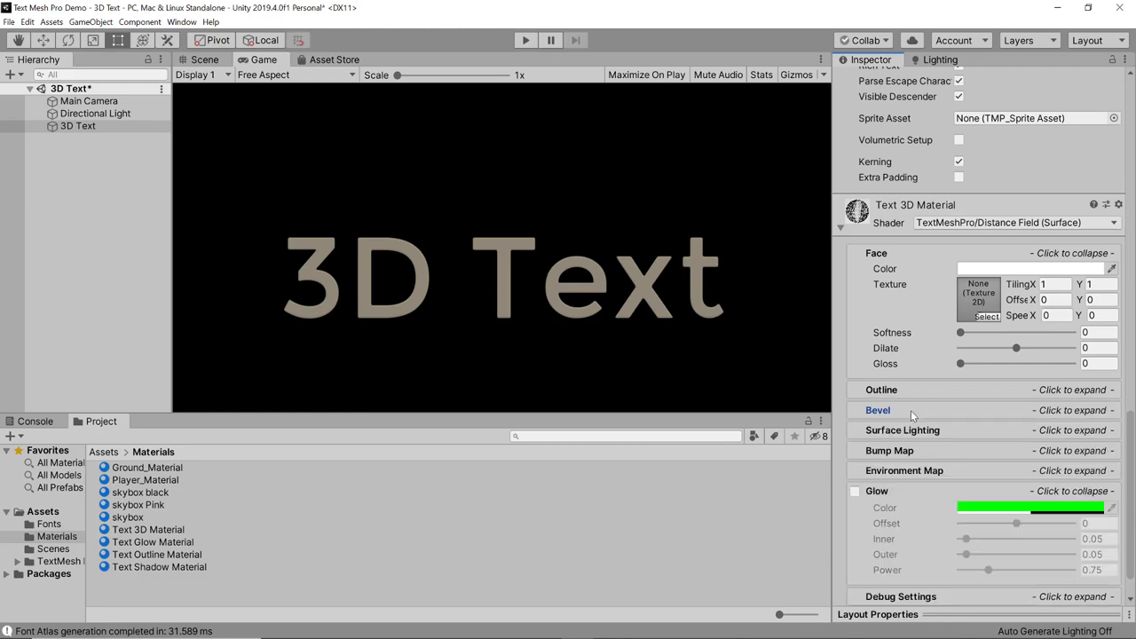
left_click(911, 410)
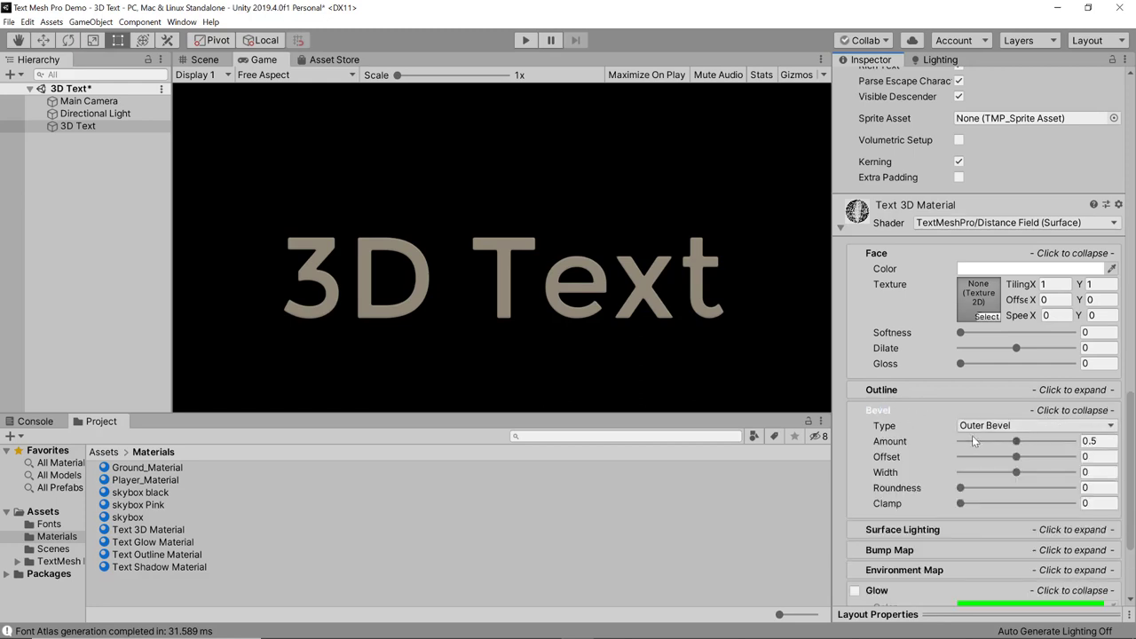
mouse_move(1017, 446)
left_mouse_down()
mouse_move(1046, 459)
mouse_move(1007, 458)
left_mouse_up()
left_click(1021, 458)
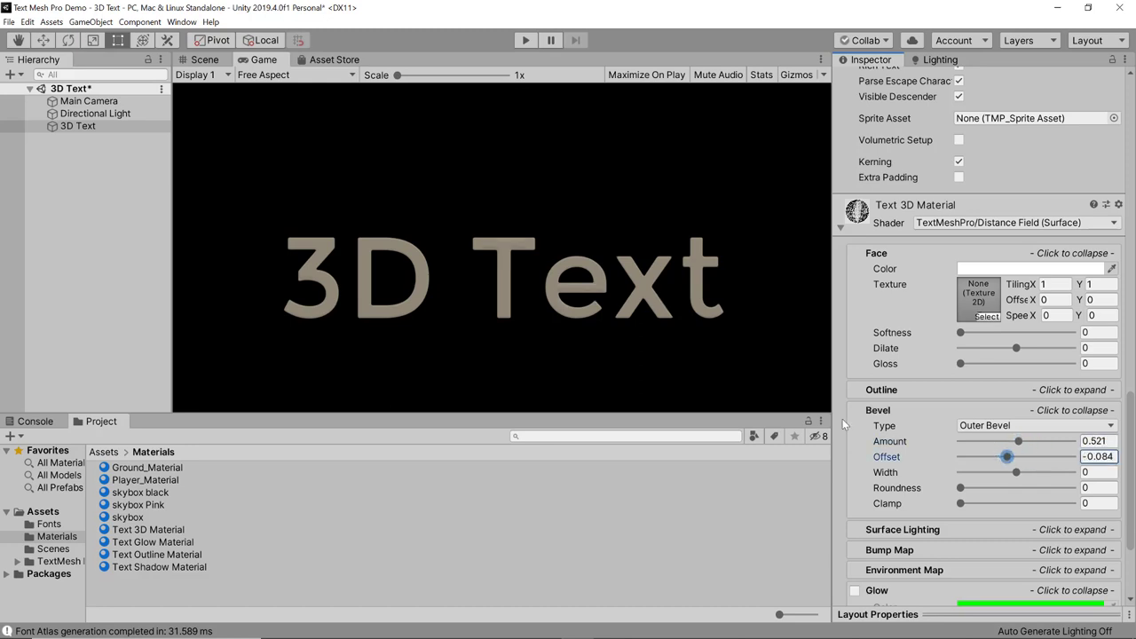
Assign the Gradient Diagonal (Color) texture to the face of the Text 3D Material
left_click(986, 317)
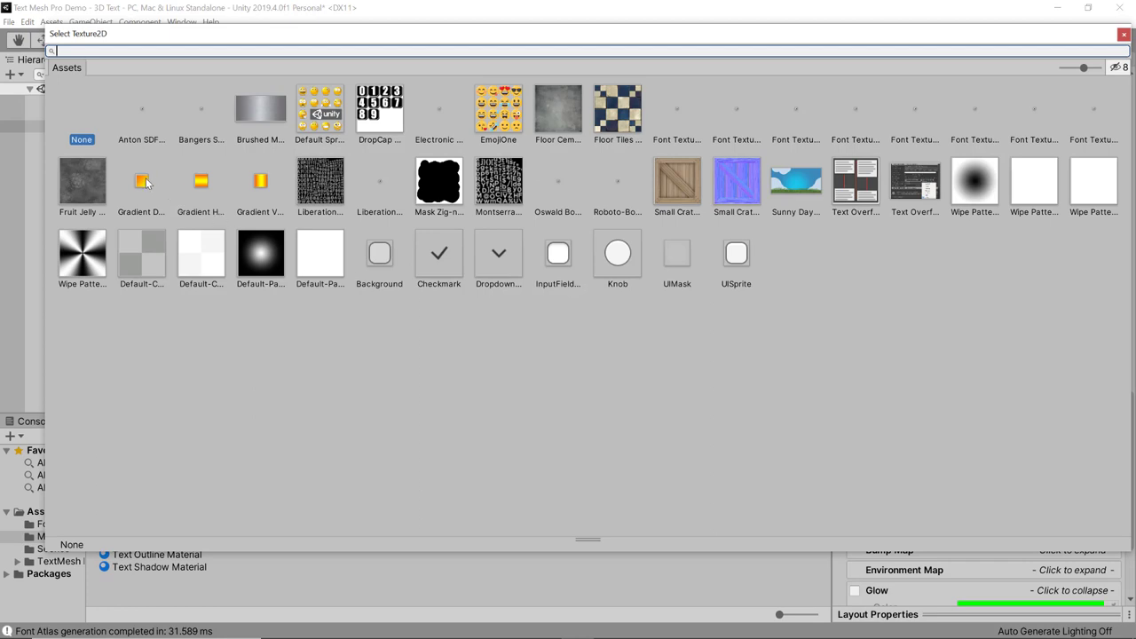
left_click(154, 192)
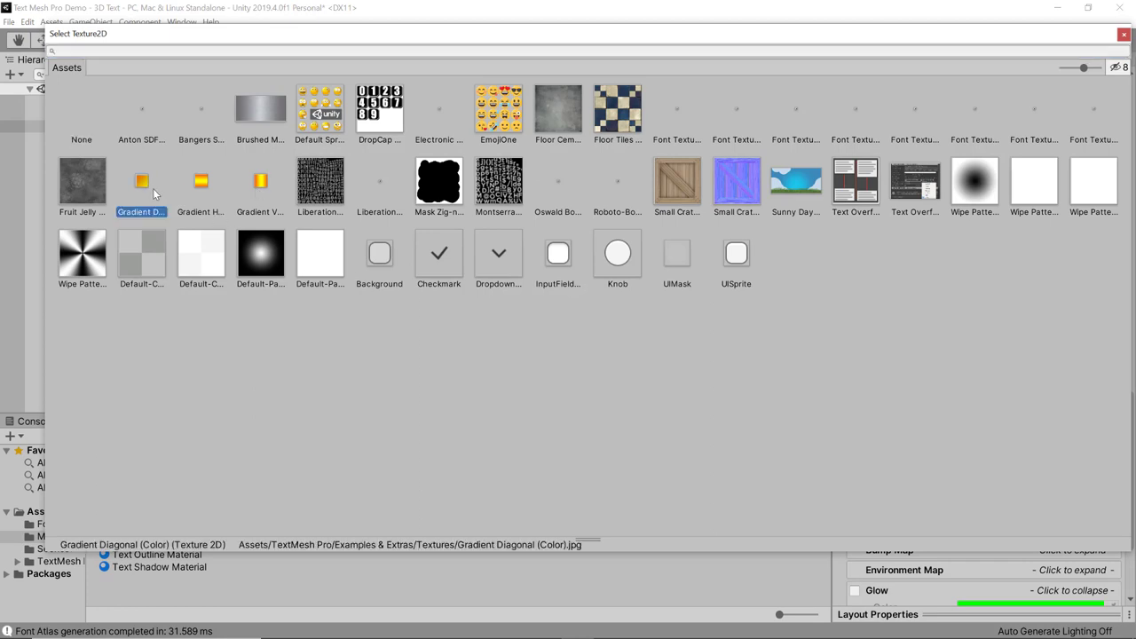
double_click(138, 181)
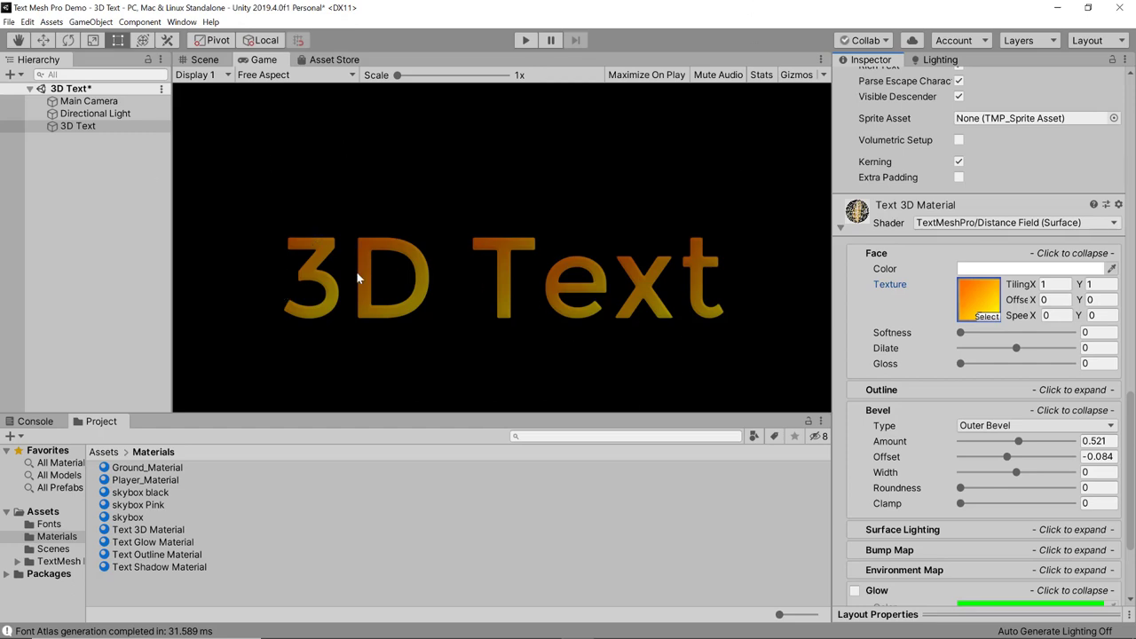
Adjust the material's bevel to about 0.394 amount, -0.181 offset, 0.188 width, 0.439 roundness and 0.418 clamp
scroll(996, 384, "down", 3)
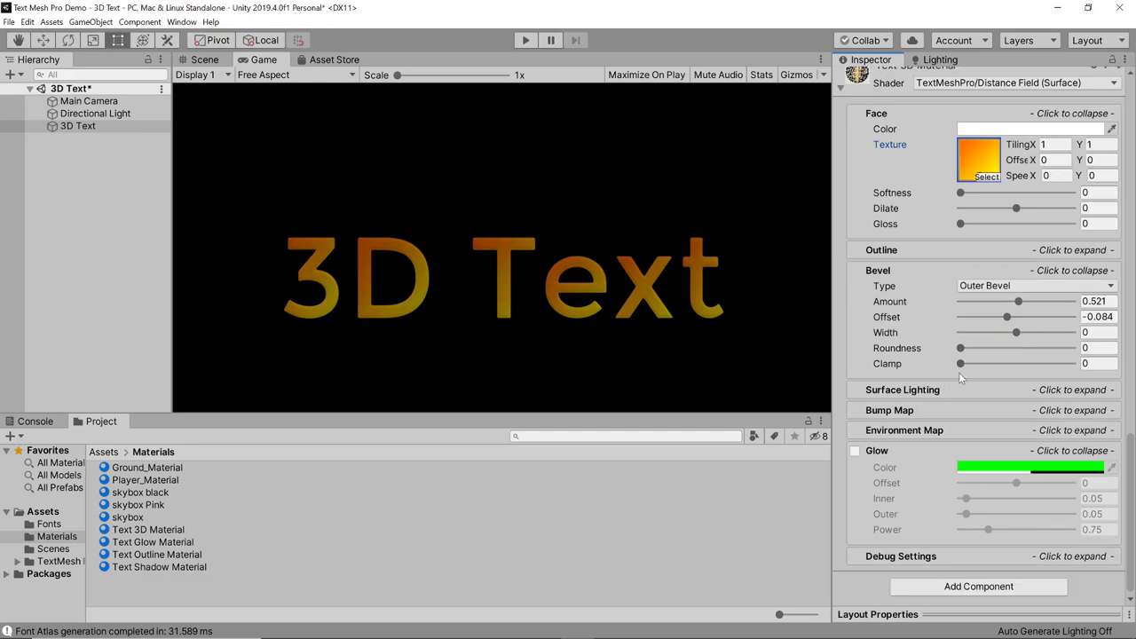
mouse_move(1017, 307)
left_mouse_down()
mouse_move(1037, 306)
mouse_move(991, 305)
mouse_move(1045, 302)
mouse_move(1012, 320)
mouse_move(970, 320)
mouse_move(1042, 334)
mouse_move(1022, 335)
mouse_move(1042, 335)
mouse_move(1049, 302)
mouse_move(1061, 302)
mouse_move(993, 304)
mouse_move(1008, 304)
left_mouse_up()
scroll(643, 295, "up", 3)
scroll(651, 288, "down", 2)
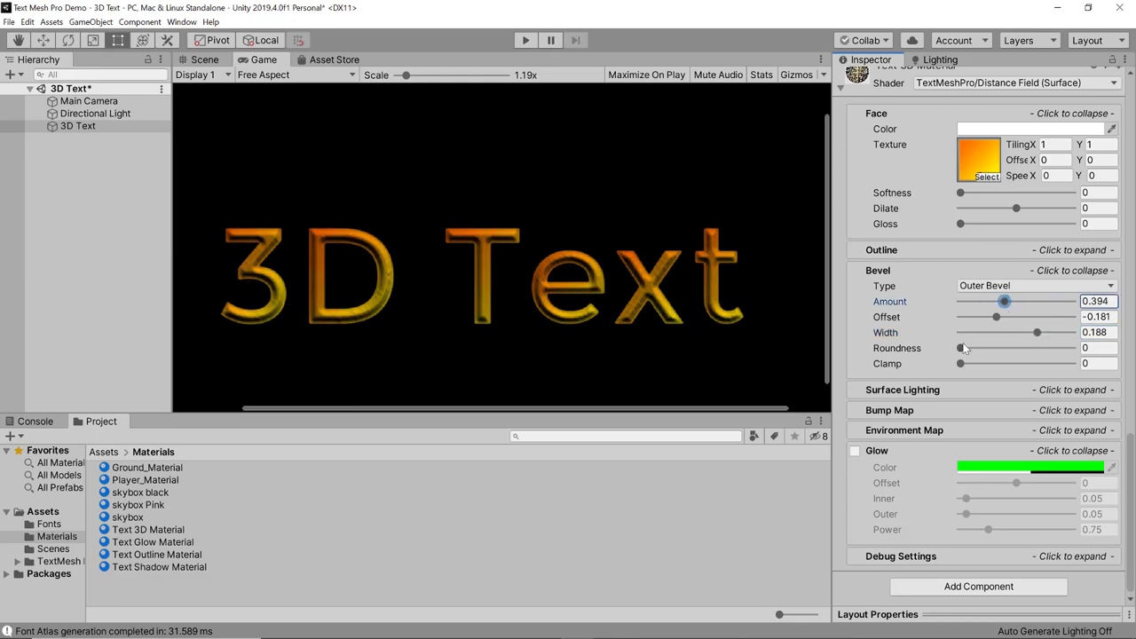
mouse_move(966, 349)
left_mouse_down()
mouse_move(1076, 347)
mouse_move(938, 348)
mouse_move(1026, 348)
mouse_move(965, 364)
mouse_move(1067, 362)
mouse_move(910, 364)
mouse_move(1008, 367)
left_mouse_up()
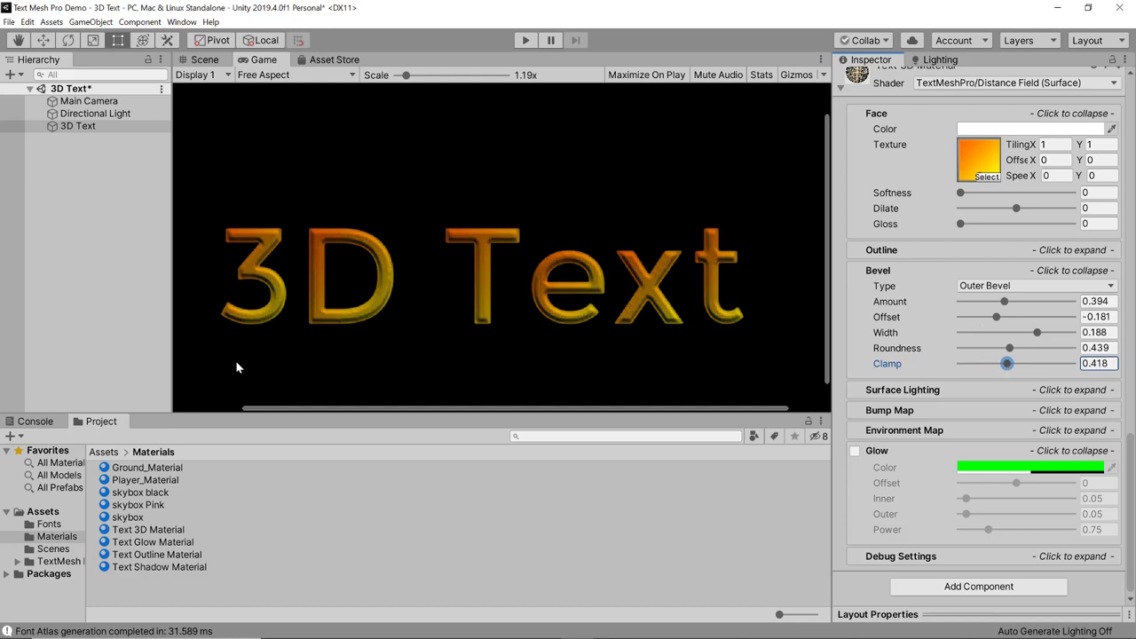